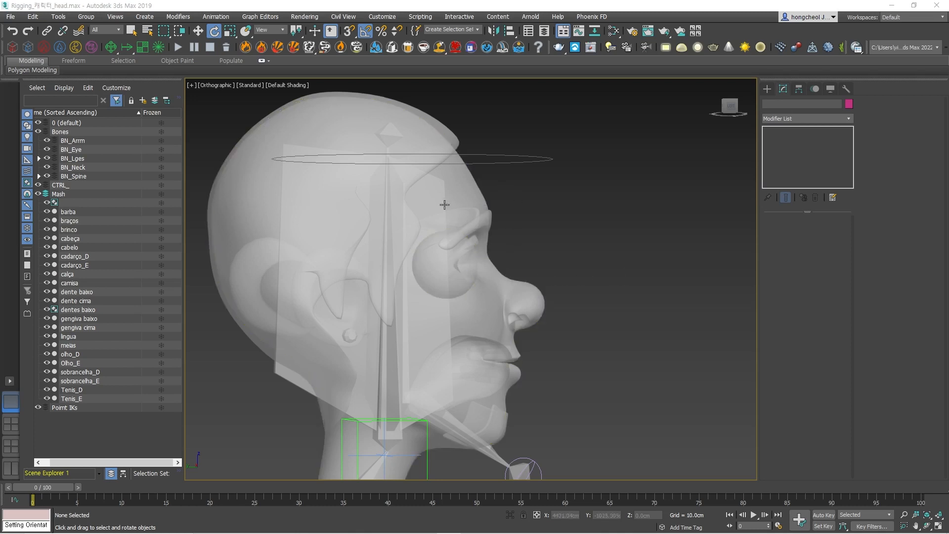
Using Bone Tools in the Left view, create a single horizontal bone in front of the face at eye height.
{"action": "left_click", "coordinate": [218, 85]}
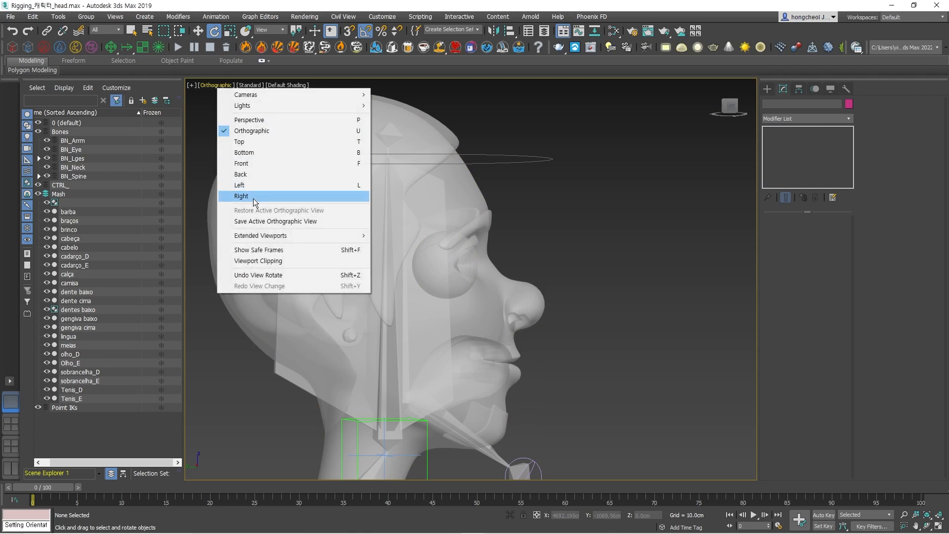
{"action": "left_click", "coordinate": [247, 187]}
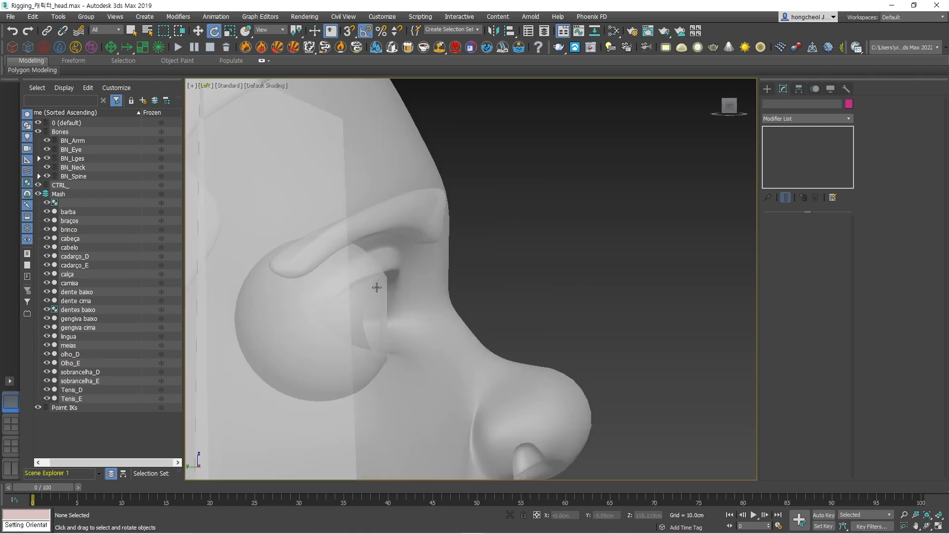
{"action": "middle_click_drag", "start_coordinate": [596, 293], "coordinate": [677, 211]}
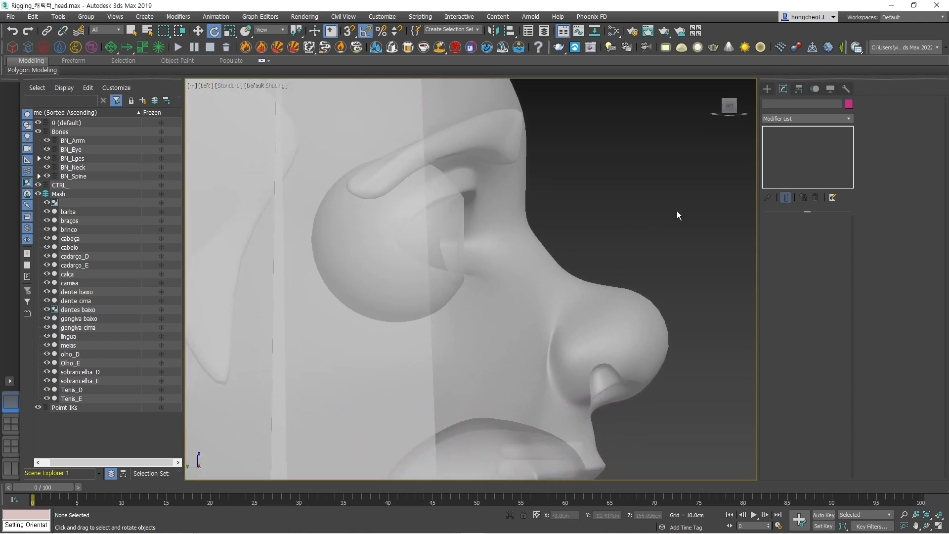
{"action": "left_click", "coordinate": [217, 17]}
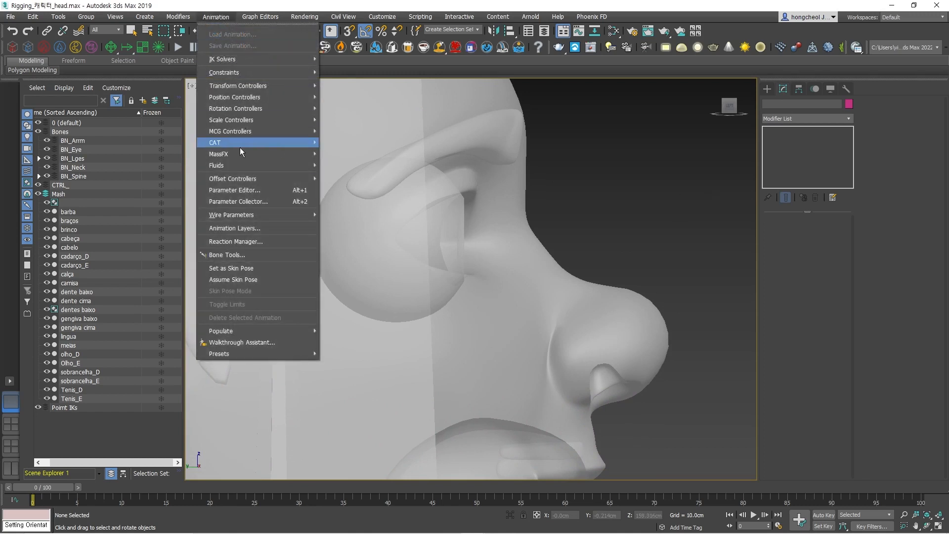
{"action": "left_click", "coordinate": [243, 255]}
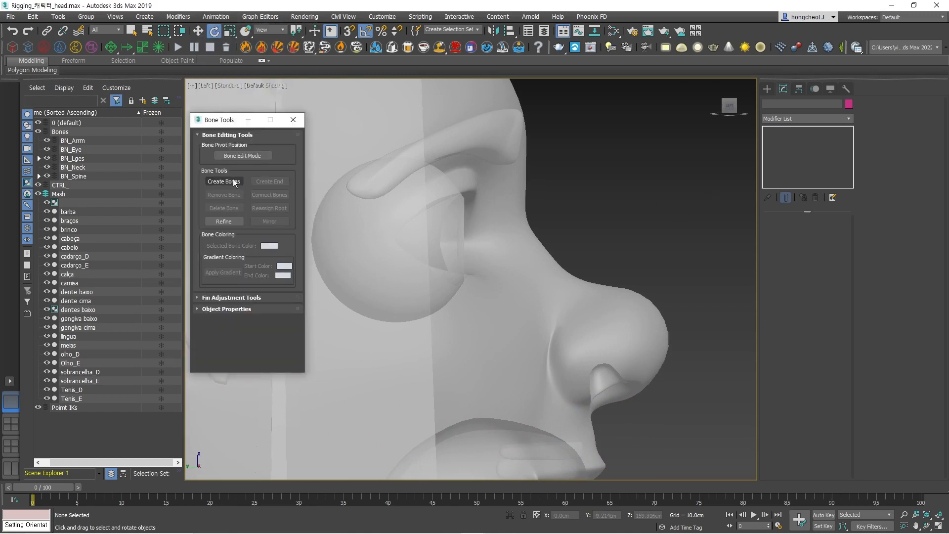
{"action": "left_click", "coordinate": [223, 181]}
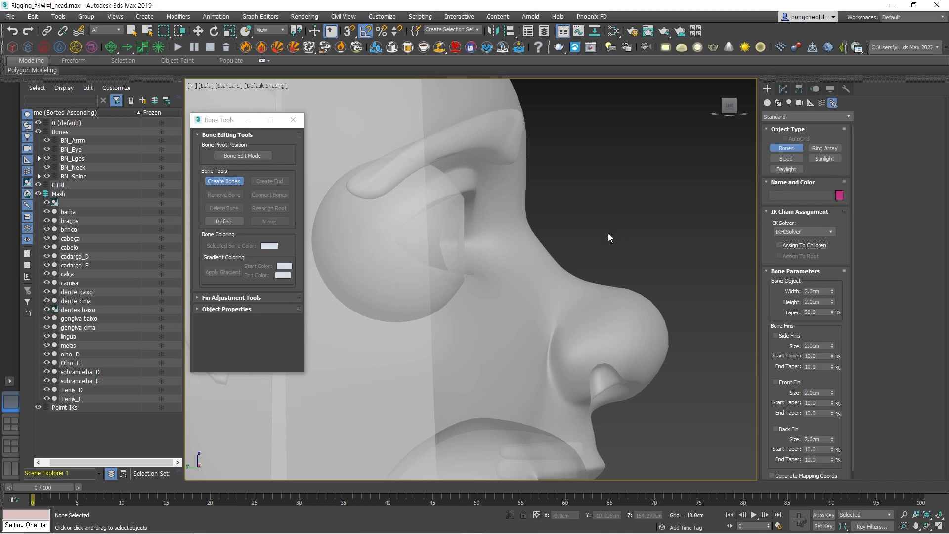
{"action": "left_click", "coordinate": [565, 229]}
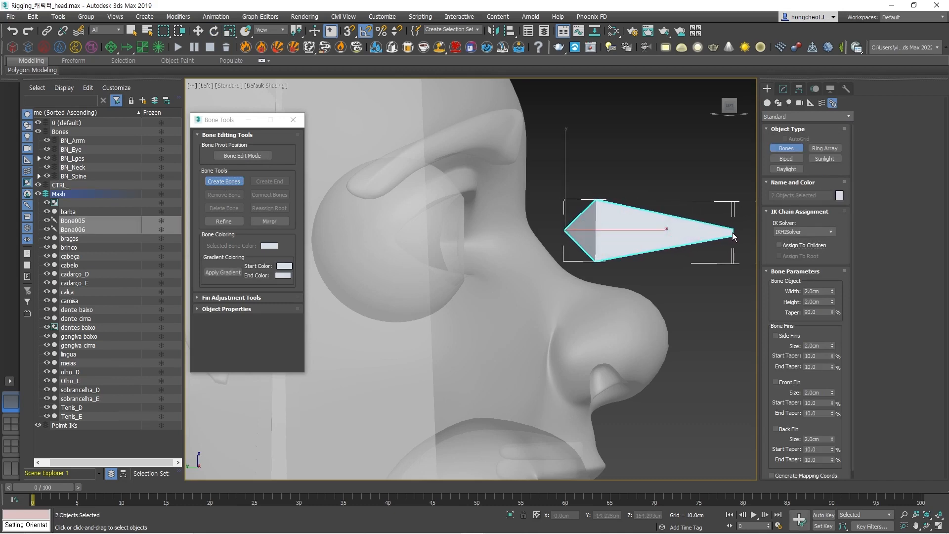
{"action": "left_click", "coordinate": [733, 233]}
{"action": "right_click", "coordinate": [734, 234]}
Delete the small end bone at the tip of the new bone.
{"action": "middle_click_drag", "start_coordinate": [725, 231], "coordinate": [659, 228]}
{"action": "key", "text": "e"}
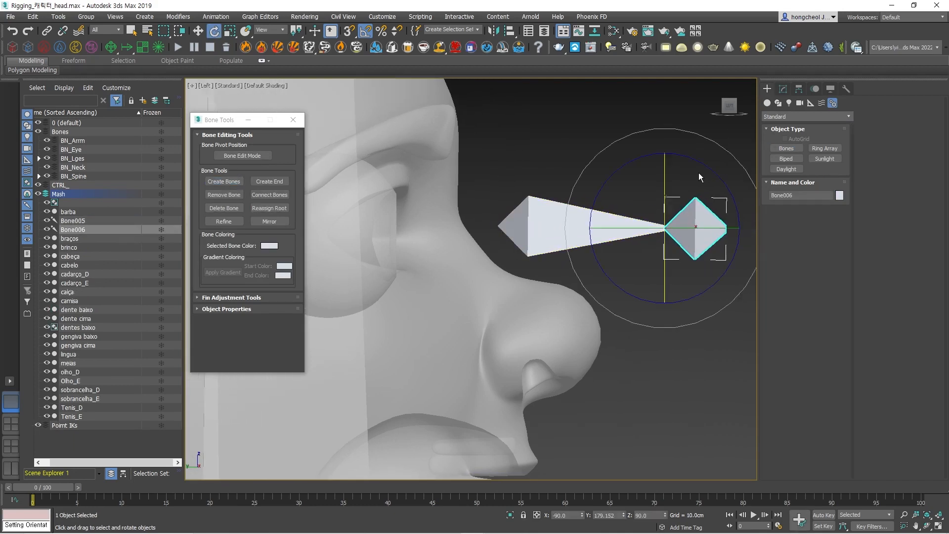
{"action": "left_click", "coordinate": [644, 141]}
{"action": "left_click", "coordinate": [708, 223]}
{"action": "key", "text": "Delete"}
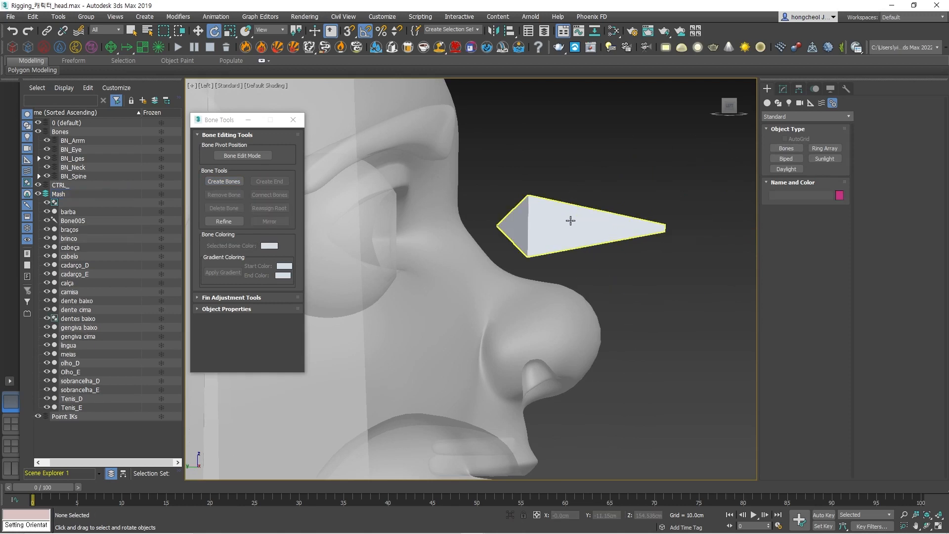
Align the bone to the olho_D eyeball, matching pivot point to pivot point on X, Y and Z.
{"action": "left_click", "coordinate": [570, 220]}
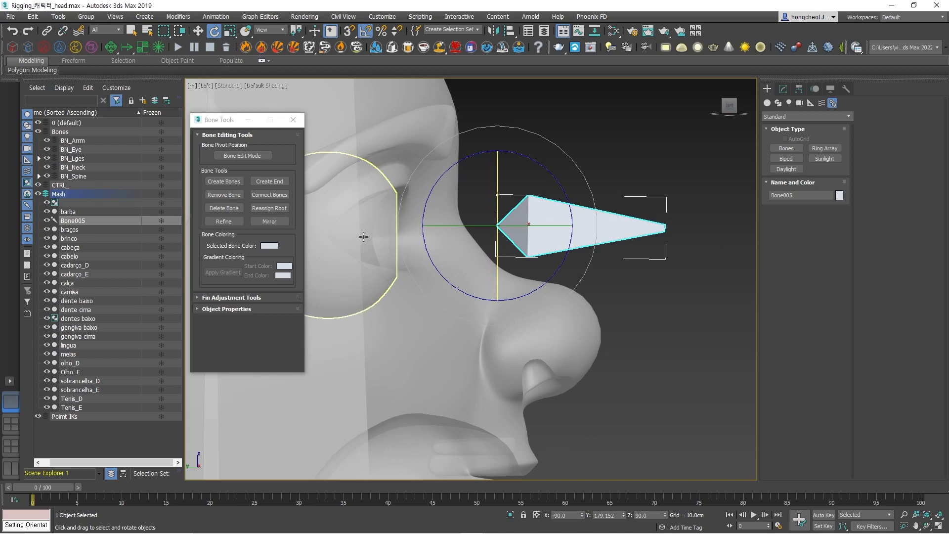
{"action": "left_click", "coordinate": [509, 31]}
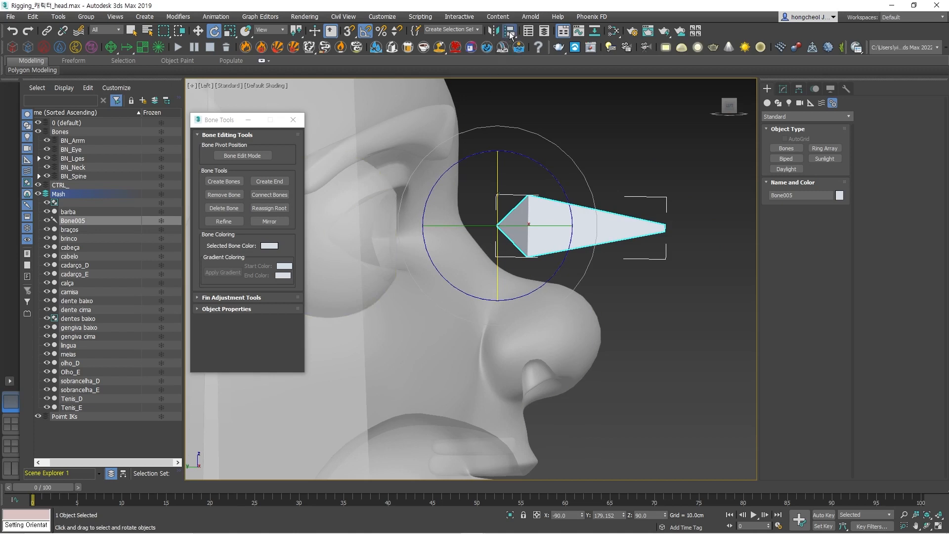
{"action": "left_click", "coordinate": [378, 219]}
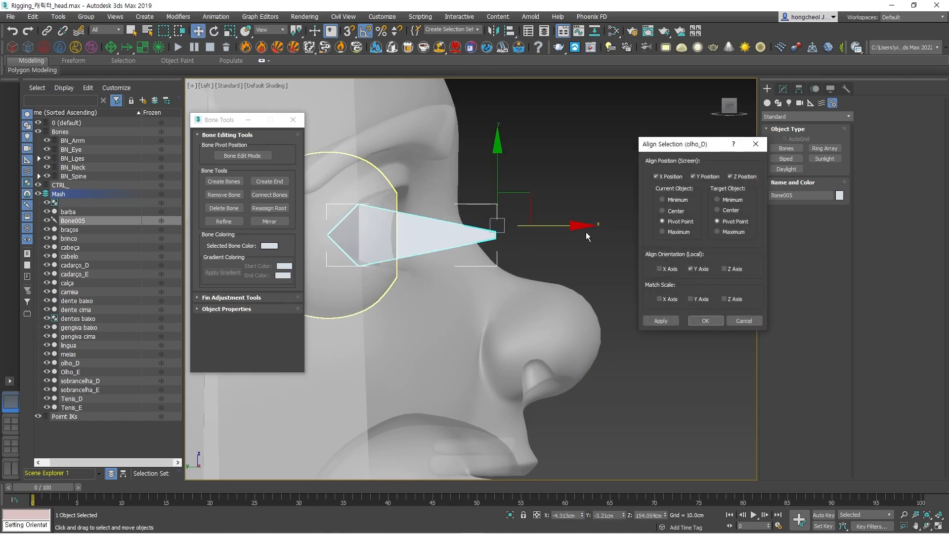
Try the X, Y and Z local orientation options for aligning the bone to olho_D.
{"action": "left_click", "coordinate": [690, 269]}
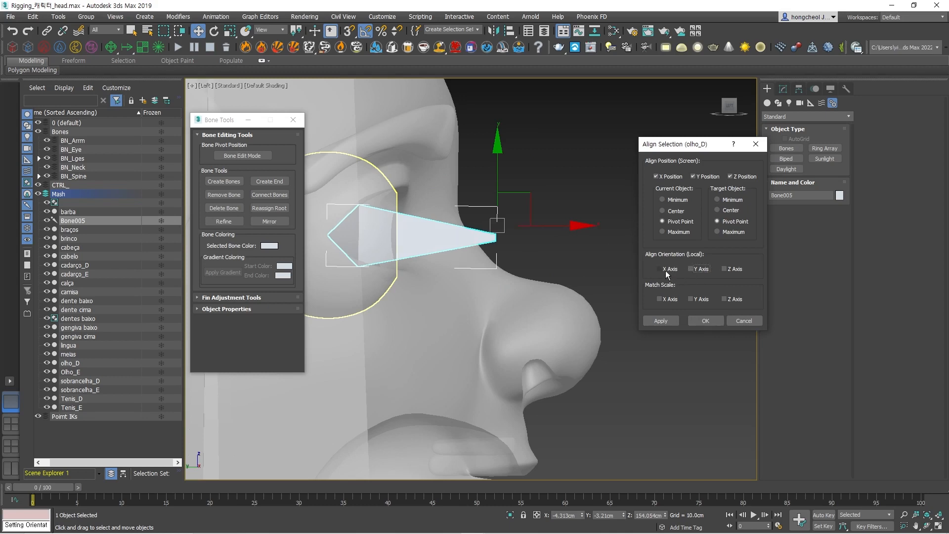
{"action": "left_click", "coordinate": [692, 269]}
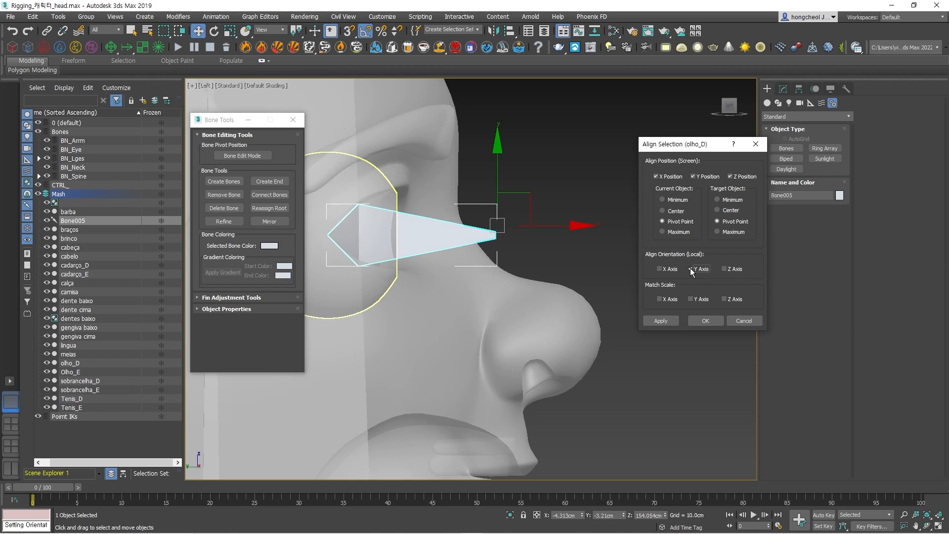
{"action": "left_click", "coordinate": [692, 270]}
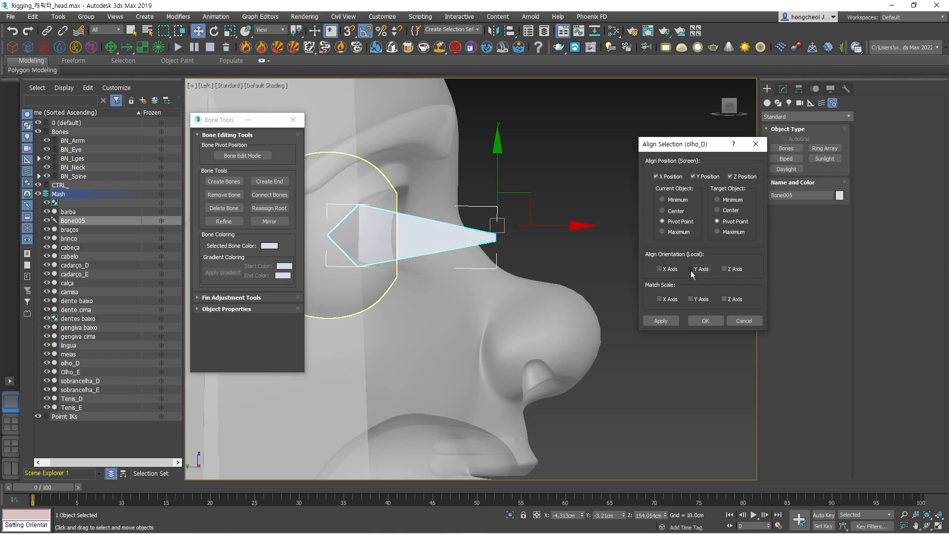
{"action": "left_click", "coordinate": [660, 269]}
{"action": "left_click", "coordinate": [727, 269]}
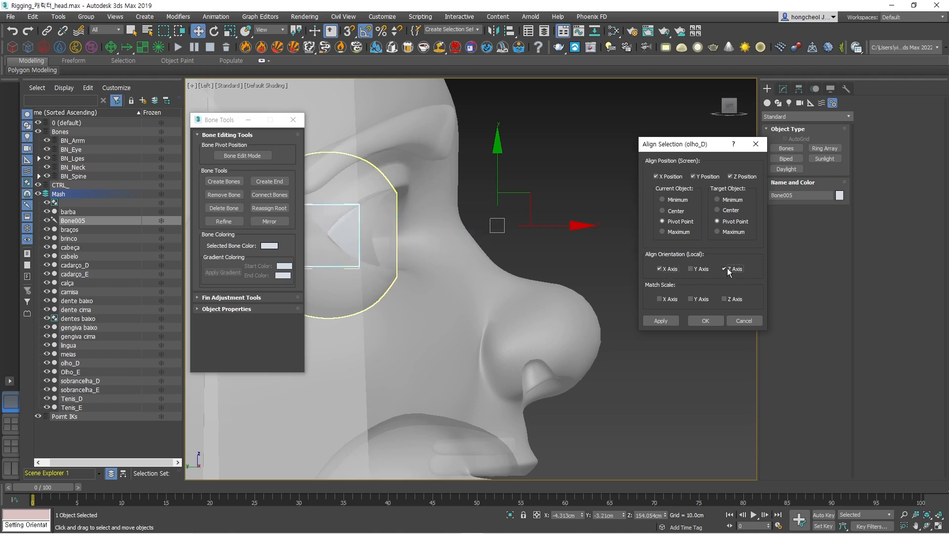
{"action": "left_click", "coordinate": [727, 268]}
{"action": "left_click", "coordinate": [660, 269]}
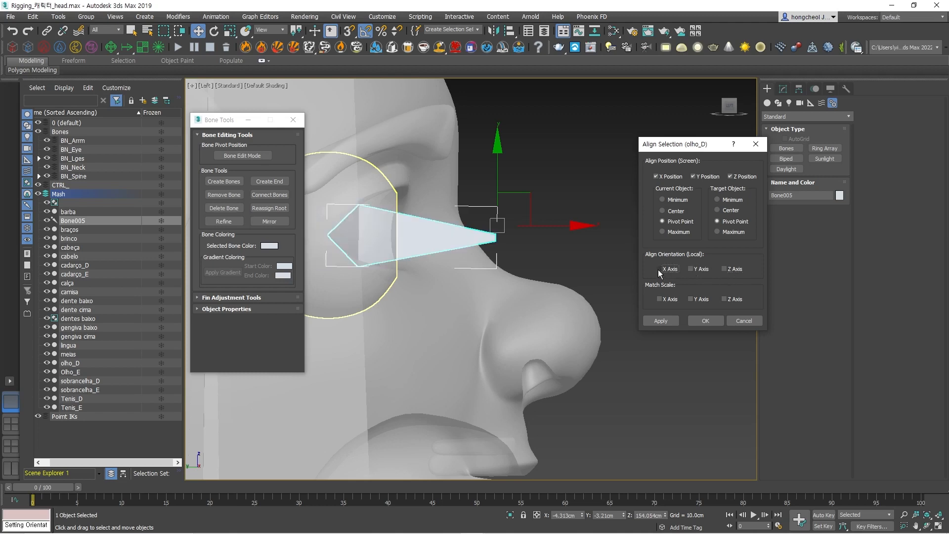
Match the bone's local orientation to olho_D on the Y axis only and apply the alignment.
{"action": "left_click", "coordinate": [695, 269]}
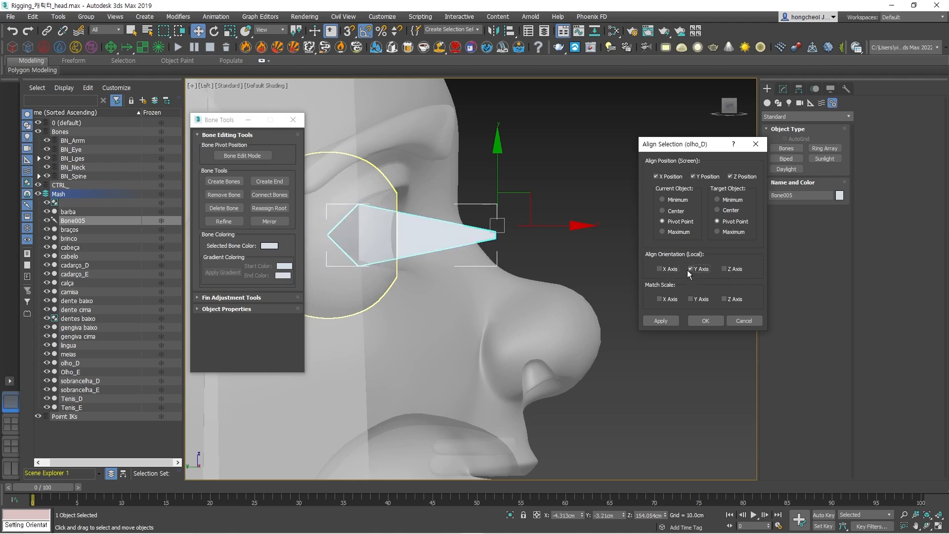
{"action": "left_click", "coordinate": [705, 321]}
{"action": "left_click", "coordinate": [710, 322]}
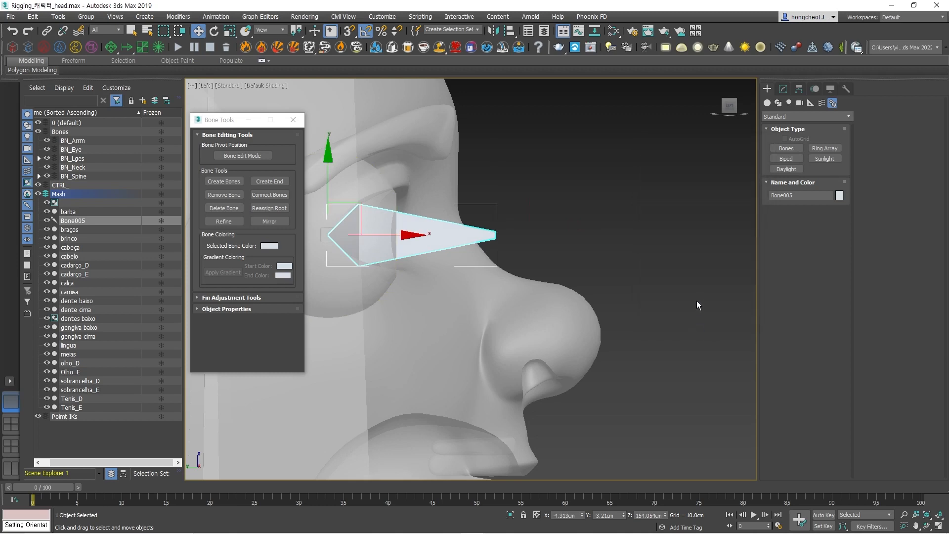
Scale the eye bone down along its local X and Y axes until its tip sits just beyond the eyeball's front.
{"action": "left_click", "coordinate": [783, 88]}
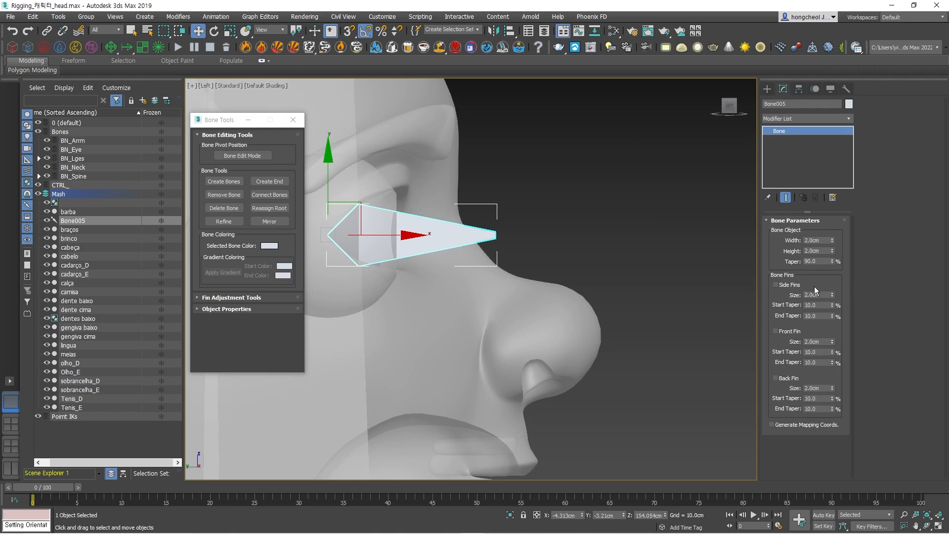
{"action": "middle_click_drag", "start_coordinate": [548, 234], "coordinate": [655, 220]}
{"action": "scroll", "coordinate": [504, 225], "scroll_direction": "up", "scroll_amount": 2}
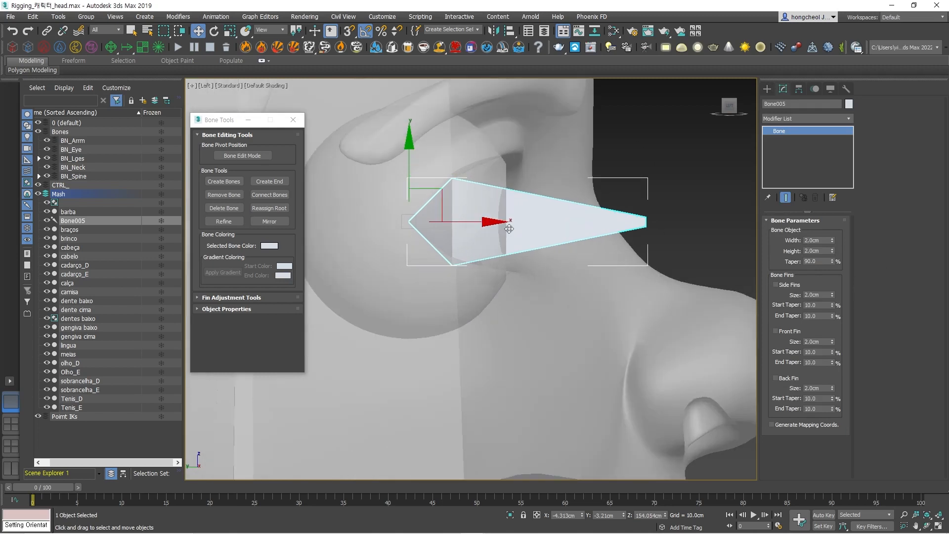
{"action": "key", "text": "e"}
{"action": "key", "text": "r"}
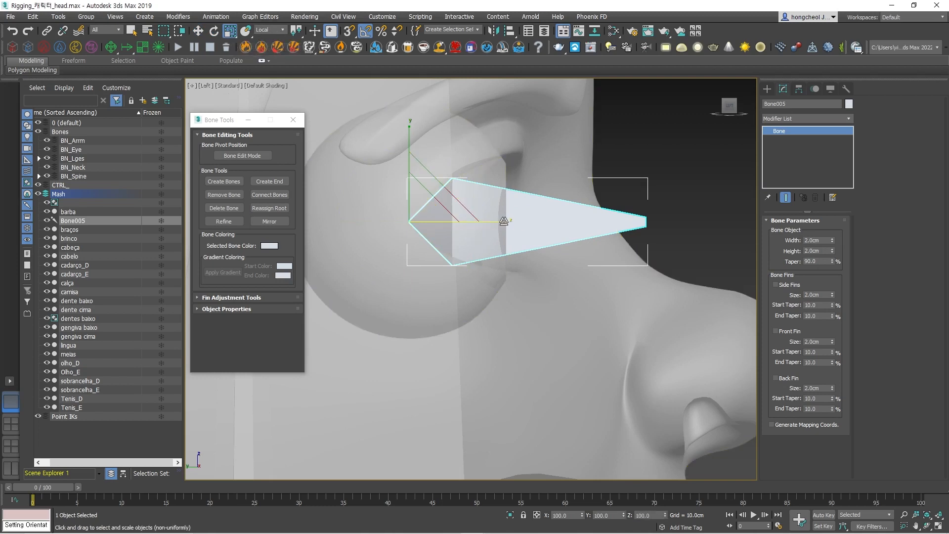
{"action": "left_click_drag", "start_coordinate": [503, 221], "coordinate": [465, 213]}
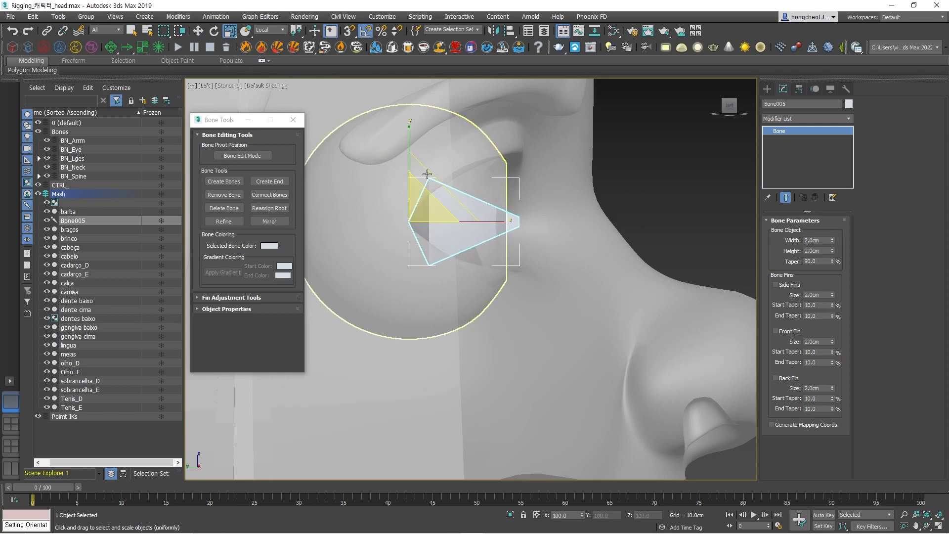
{"action": "left_click_drag", "start_coordinate": [408, 129], "coordinate": [420, 178]}
Narrow the eye bone along its local Z axis to fit within the iris, checking it from the front, and deselect it.
{"action": "middle_click_drag", "start_coordinate": [499, 209], "coordinate": [454, 226], "text": "alt"}
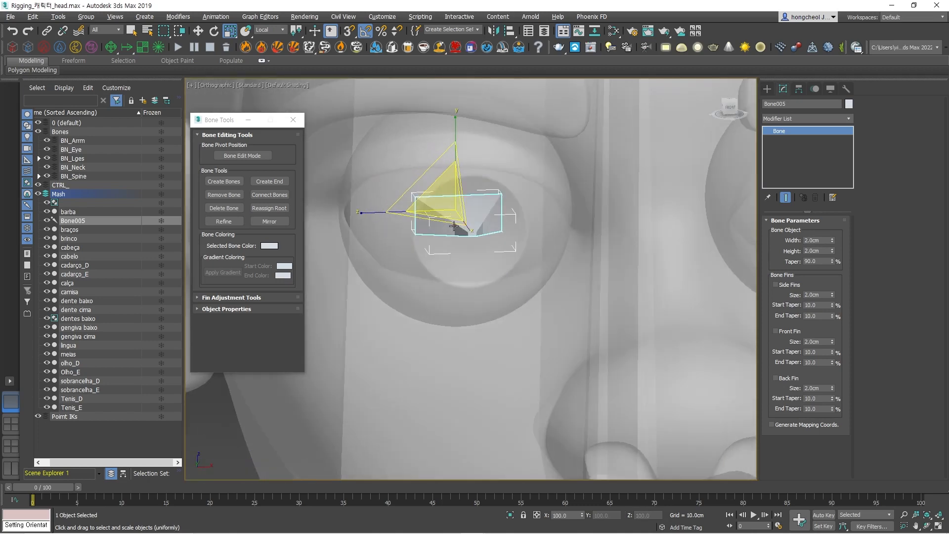
{"action": "left_click_drag", "start_coordinate": [361, 213], "coordinate": [379, 209]}
{"action": "key", "text": "f"}
{"action": "scroll", "coordinate": [471, 189], "scroll_direction": "up", "scroll_amount": 8}
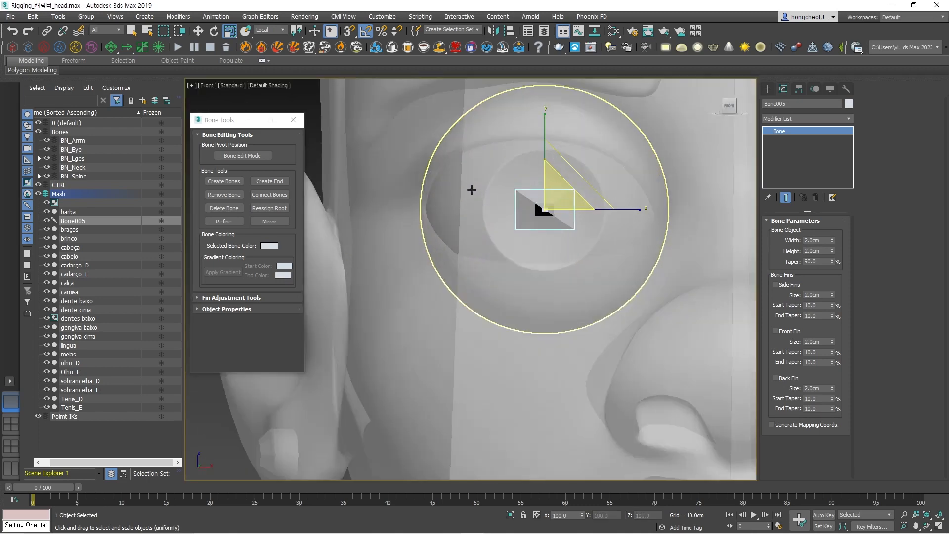
{"action": "scroll", "coordinate": [471, 190], "scroll_direction": "up", "scroll_amount": 4}
{"action": "middle_click_drag", "start_coordinate": [591, 238], "coordinate": [438, 239]}
{"action": "left_click_drag", "start_coordinate": [611, 246], "coordinate": [600, 246]}
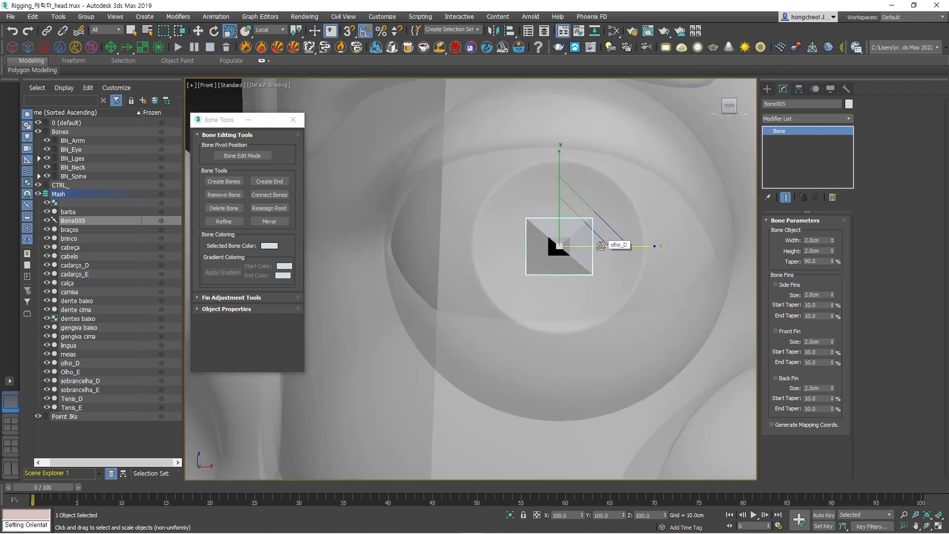
{"action": "scroll", "coordinate": [600, 260], "scroll_direction": "down", "scroll_amount": 3}
{"action": "middle_click_drag", "start_coordinate": [600, 262], "coordinate": [645, 245]}
{"action": "left_click", "coordinate": [645, 245]}
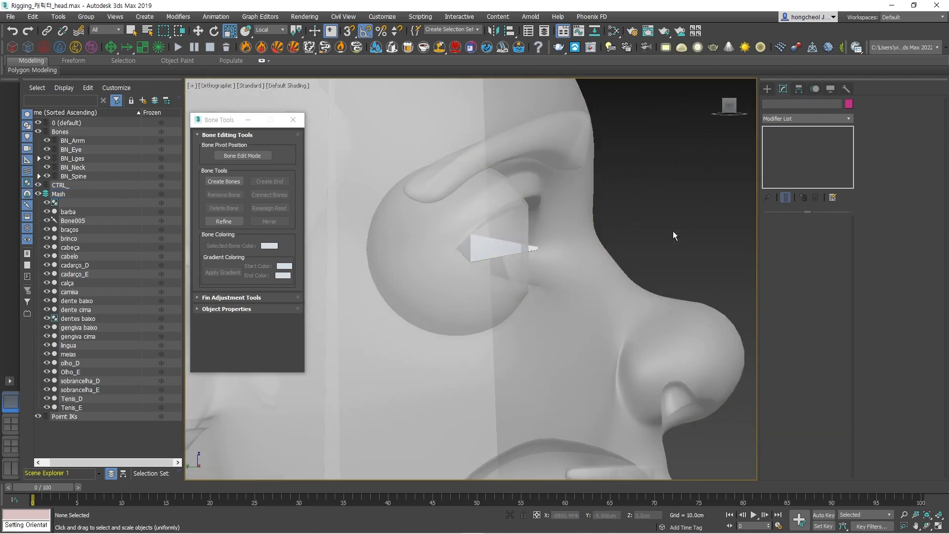
Select the eye bone and switch the reference coordinate system from Local to View.
{"action": "scroll", "coordinate": [673, 231], "scroll_direction": "down", "scroll_amount": 3}
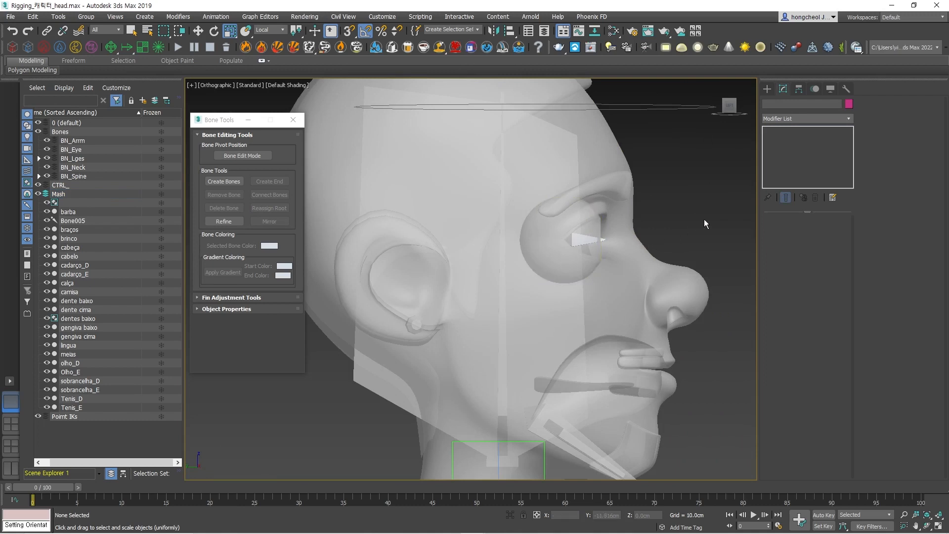
{"action": "middle_click_drag", "start_coordinate": [710, 215], "coordinate": [670, 181]}
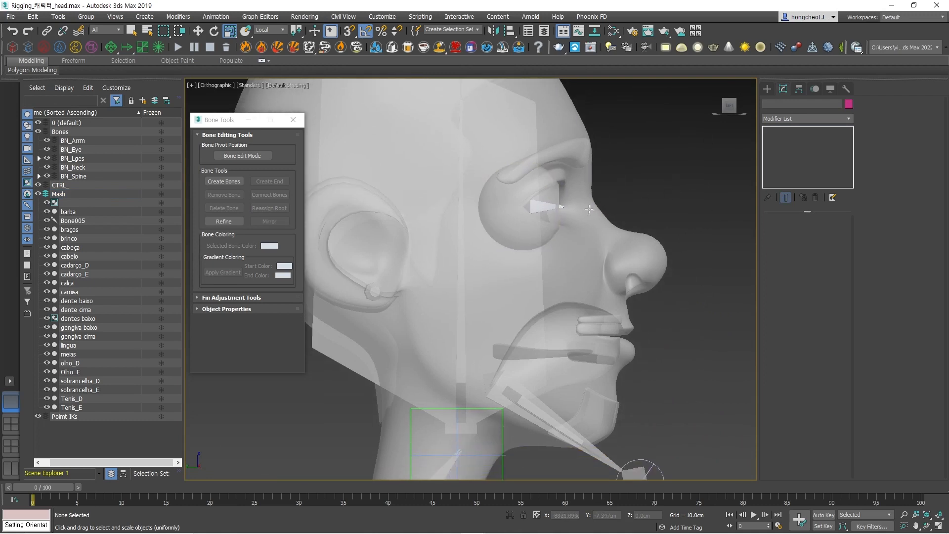
{"action": "left_click", "coordinate": [558, 208]}
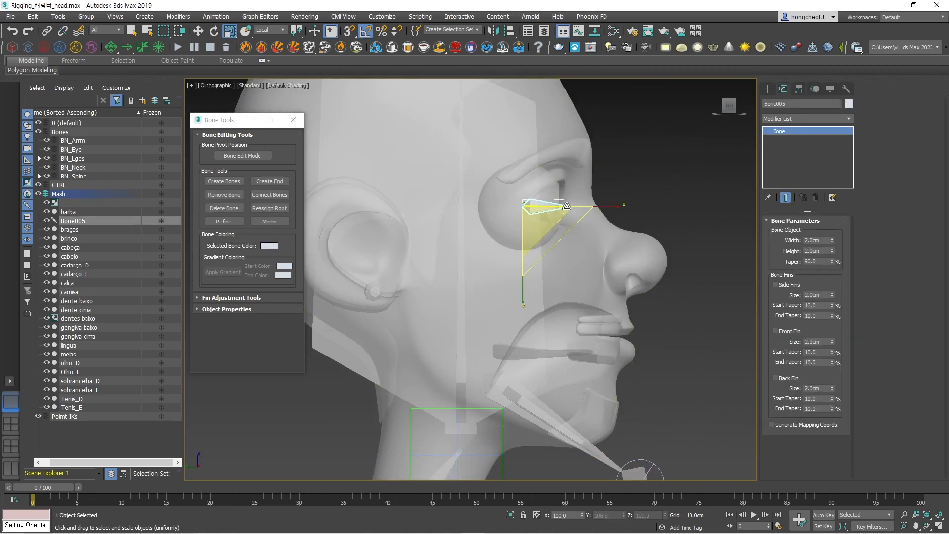
{"action": "left_click", "coordinate": [284, 31]}
{"action": "left_click", "coordinate": [275, 38]}
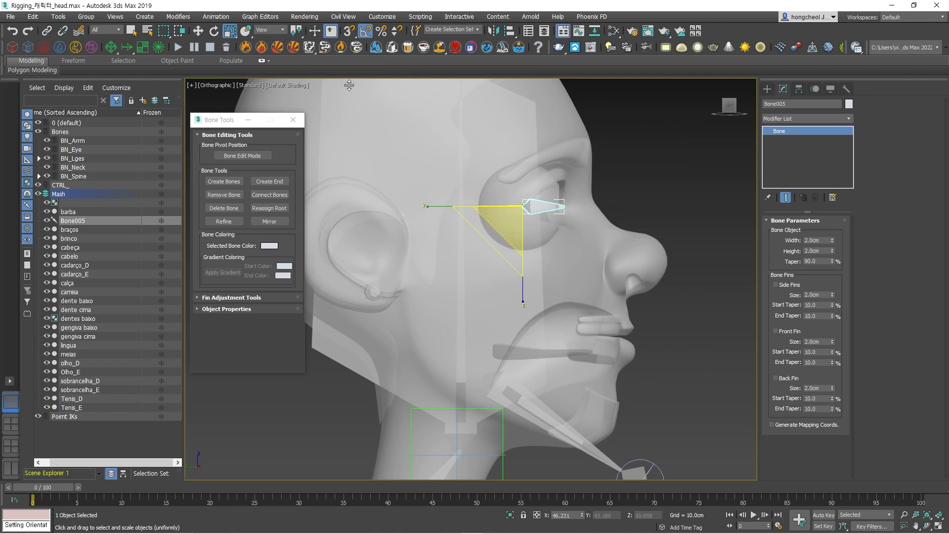
Clone the eye bone in place as a Copy and select both the original and its duplicate in the scene list.
{"action": "middle_click_drag", "start_coordinate": [717, 307], "coordinate": [548, 285], "text": "alt"}
{"action": "key", "text": "w"}
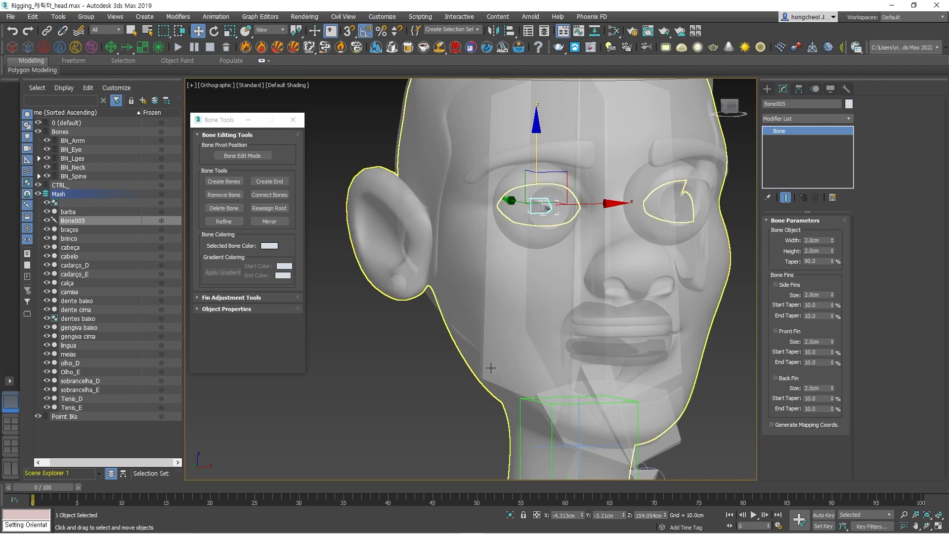
{"action": "key", "text": "ctrl+v"}
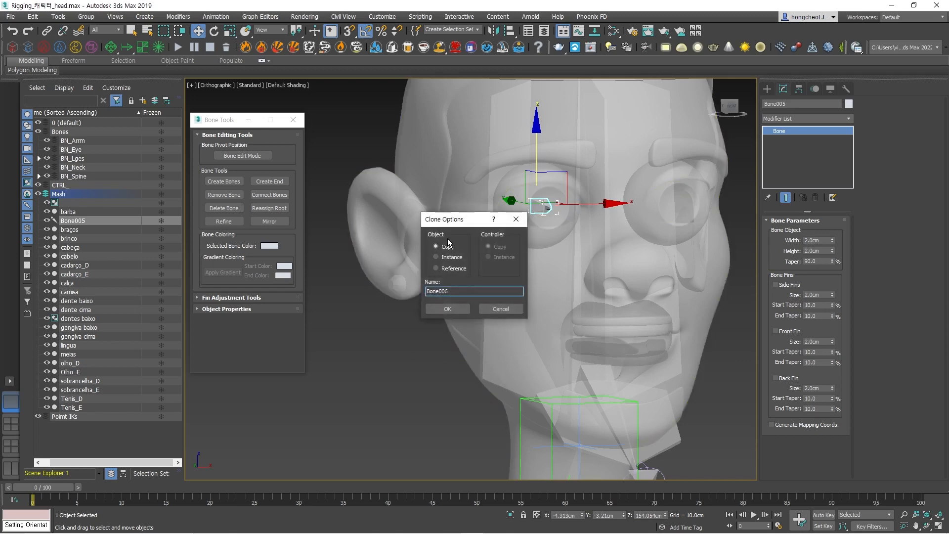
{"action": "left_click", "coordinate": [444, 311]}
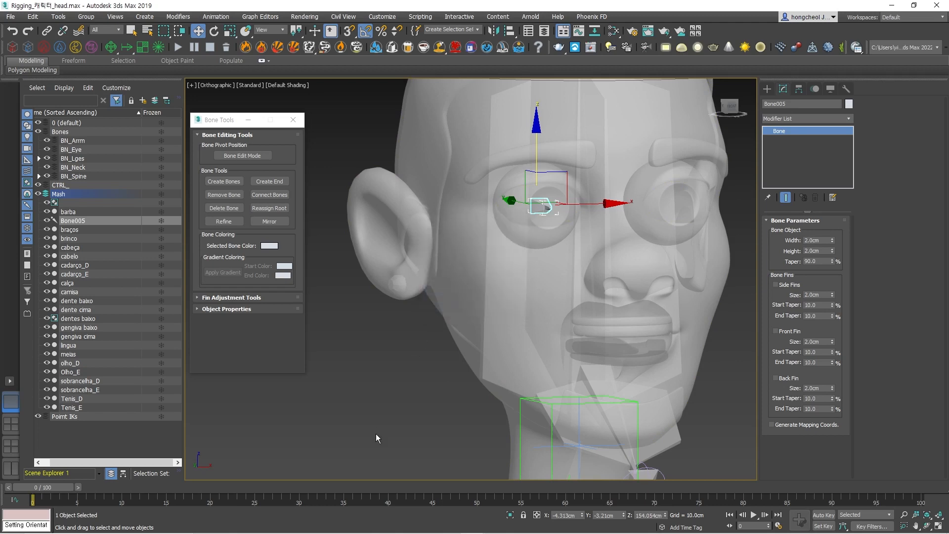
{"action": "left_click", "coordinate": [84, 221], "text": "ctrl"}
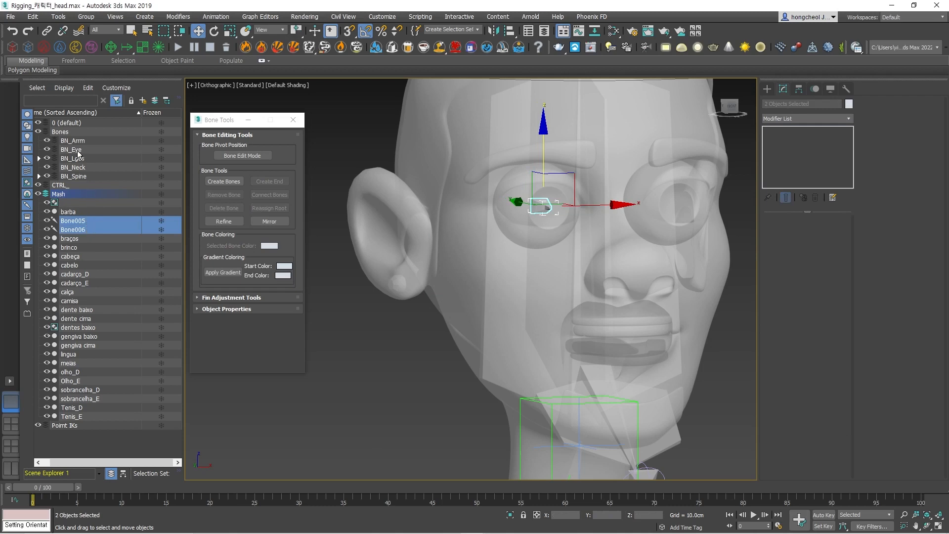
Move the original eye bone and its duplicate into the BN_Eye layer, expand that layer and deselect the bones.
{"action": "left_click_drag", "start_coordinate": [80, 231], "coordinate": [84, 149]}
{"action": "left_click", "coordinate": [54, 149]}
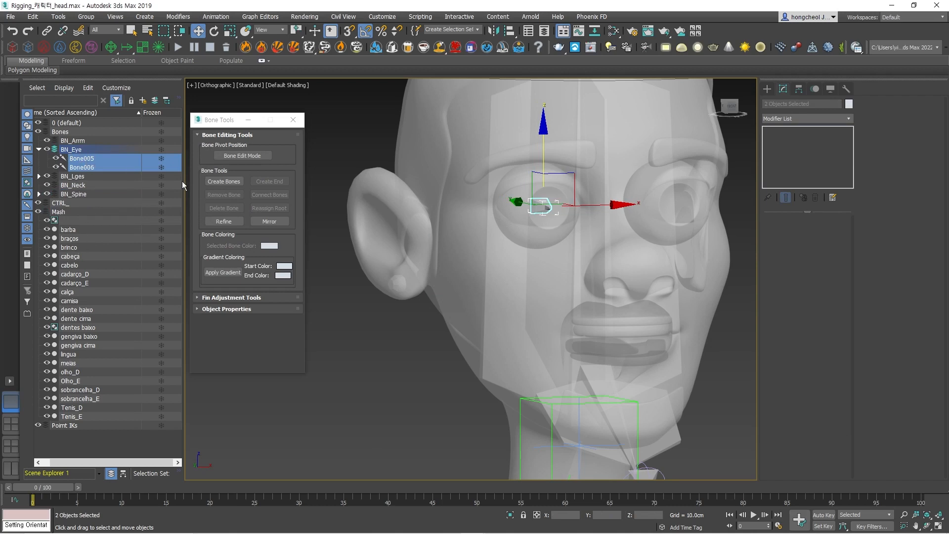
{"action": "left_click", "coordinate": [366, 348]}
Move the duplicate Bone006 into the opposite eye by setting its X position to 4.313 cm, and check its placement from the front.
{"action": "left_click", "coordinate": [81, 159]}
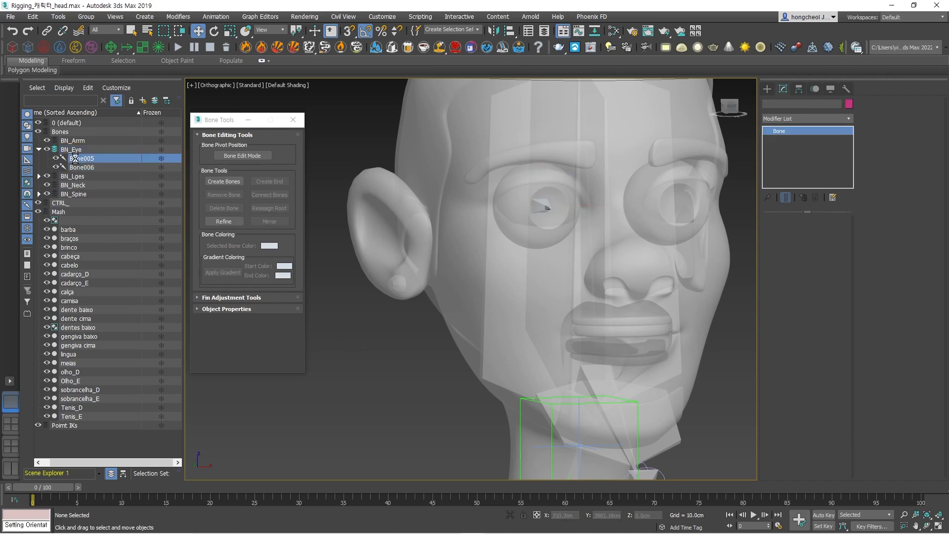
{"action": "left_click", "coordinate": [80, 169]}
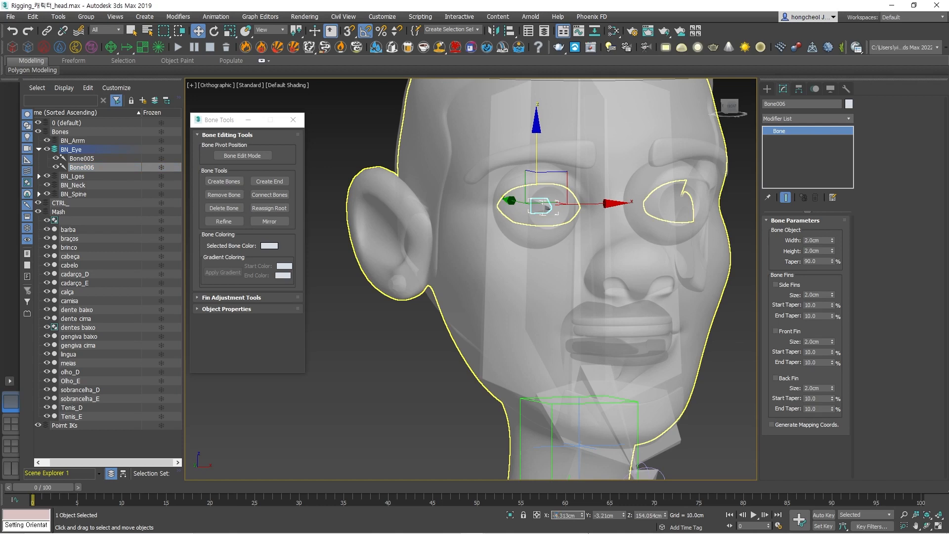
{"action": "mouse_move", "coordinate": [588, 533]}
{"action": "key", "text": "Return"}
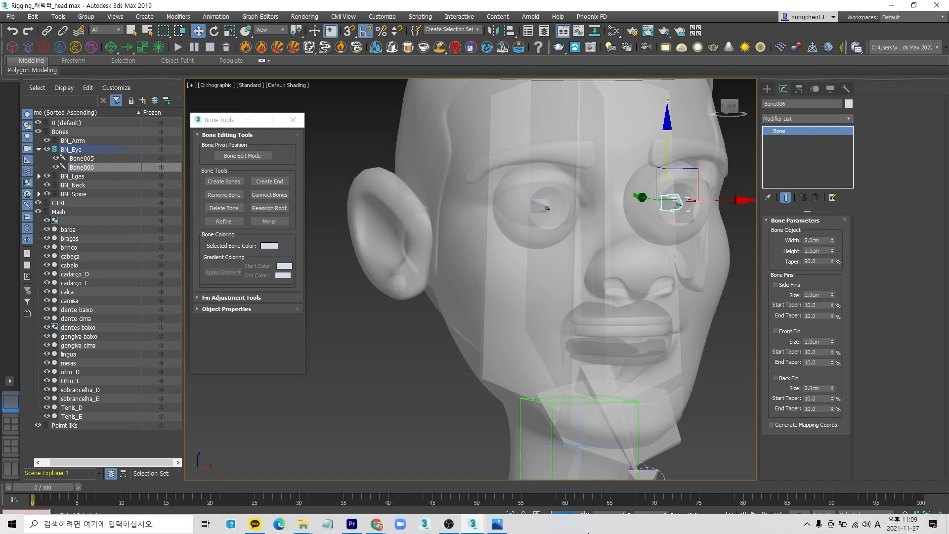
{"action": "type", "text": "f"}
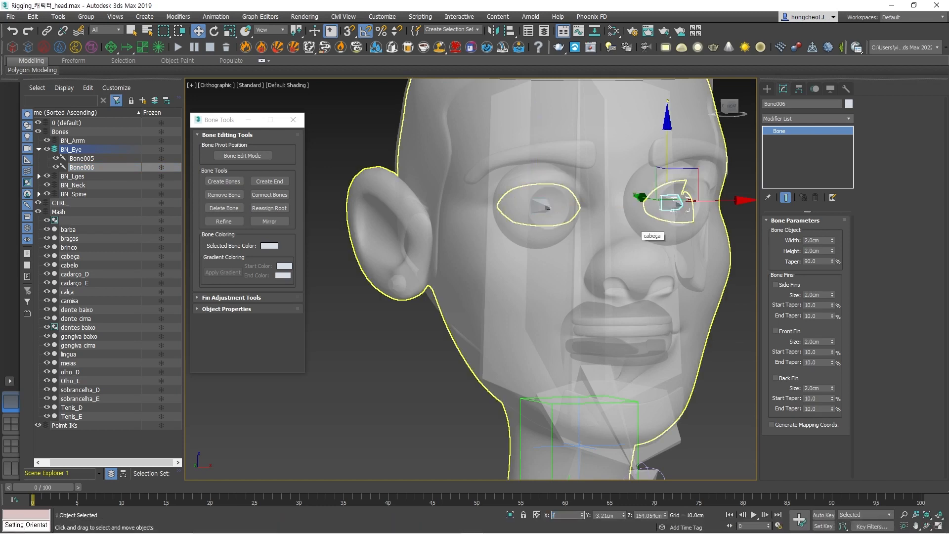
{"action": "type", "text": "f"}
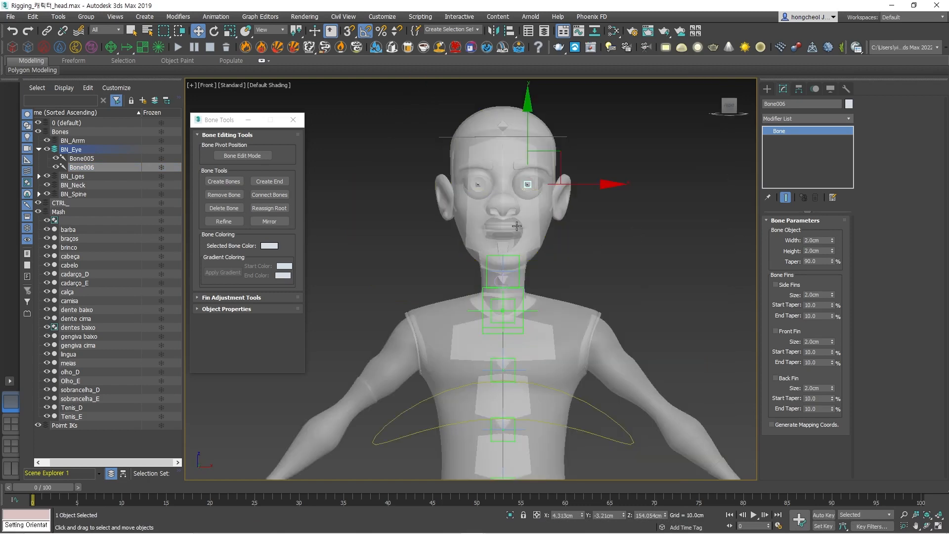
{"action": "scroll", "coordinate": [516, 226], "scroll_direction": "up", "scroll_amount": 10}
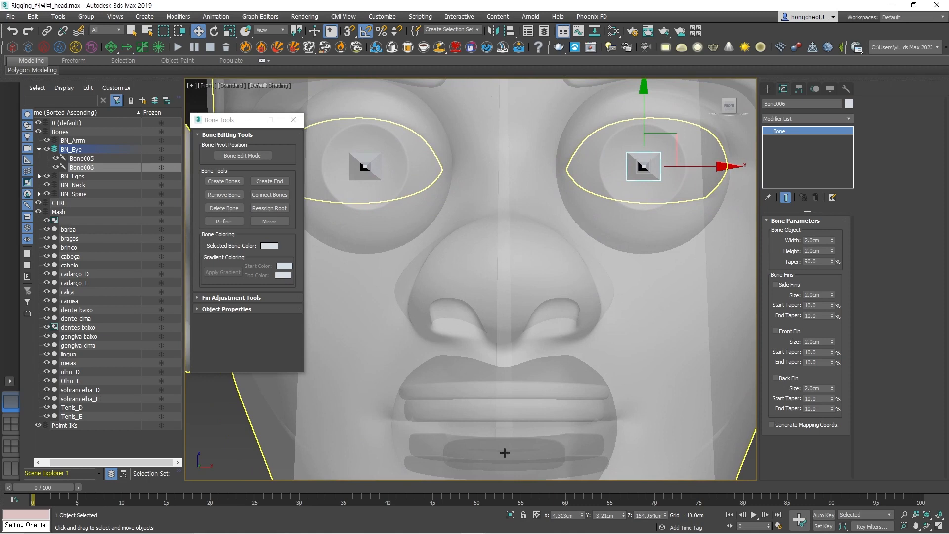
{"action": "scroll", "coordinate": [504, 452], "scroll_direction": "down", "scroll_amount": 5}
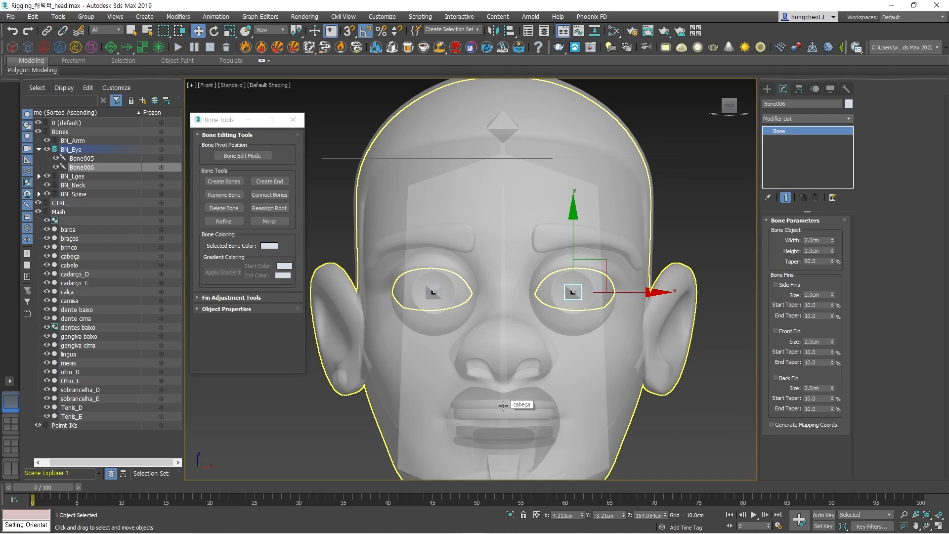
Rename the original bone inside the olho_D eyeball BN_Eye_R.
{"action": "left_click", "coordinate": [431, 292]}
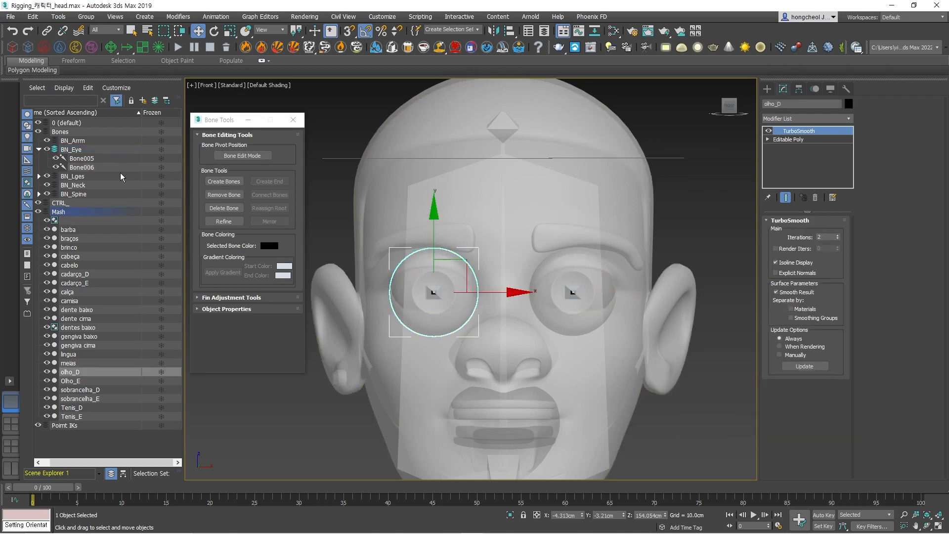
{"action": "left_click", "coordinate": [90, 158]}
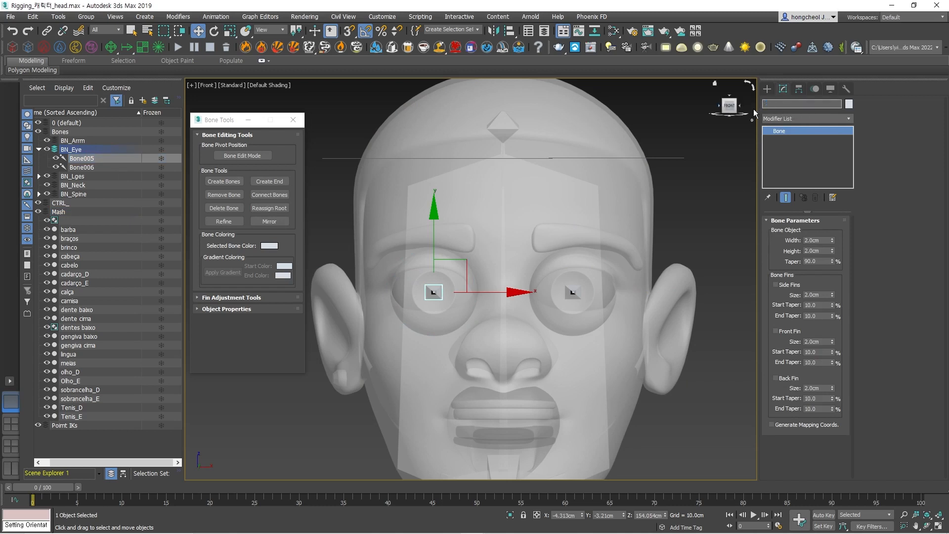
{"action": "type", "text": "ㅠㅜ_ㄷ"}
{"action": "key", "text": "BackSpace"}
{"action": "key", "text": "BackSpace"}
{"action": "key", "text": "BackSpace"}
{"action": "key", "text": "BackSpace"}
{"action": "left_click", "coordinate": [799, 105]}
{"action": "key", "text": "Return"}
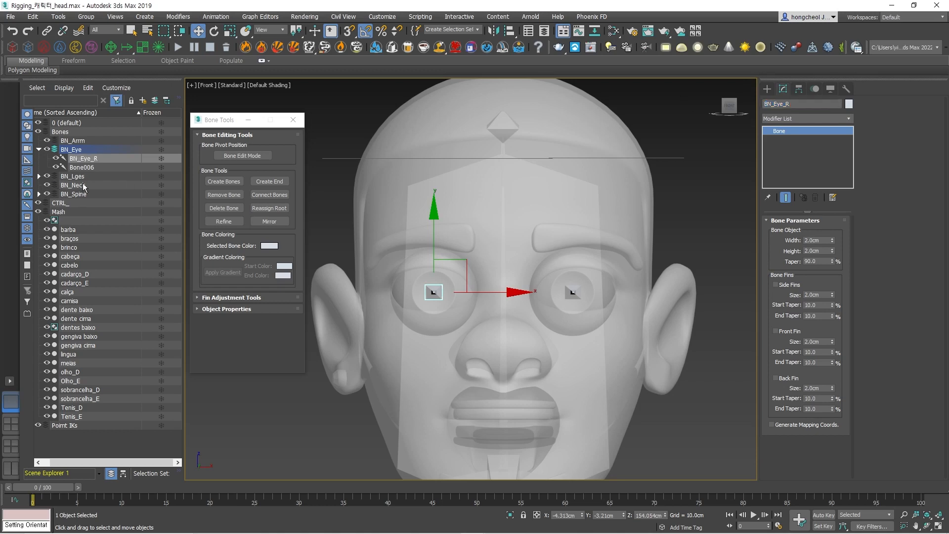
Rename the duplicated bone in the opposite eye BN_Eye_L.
{"action": "left_click", "coordinate": [81, 167]}
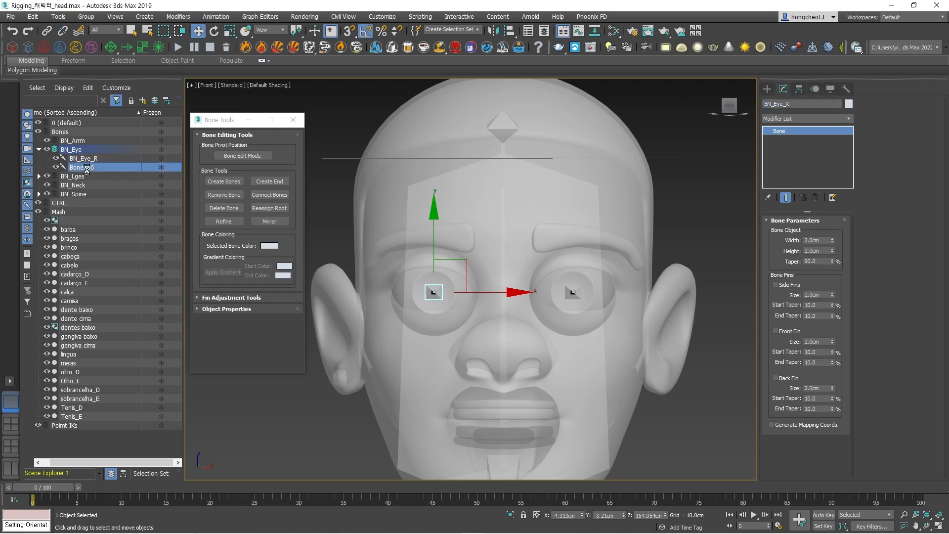
{"action": "left_click", "coordinate": [796, 104]}
{"action": "type", "text": "BN_Eye_L"}
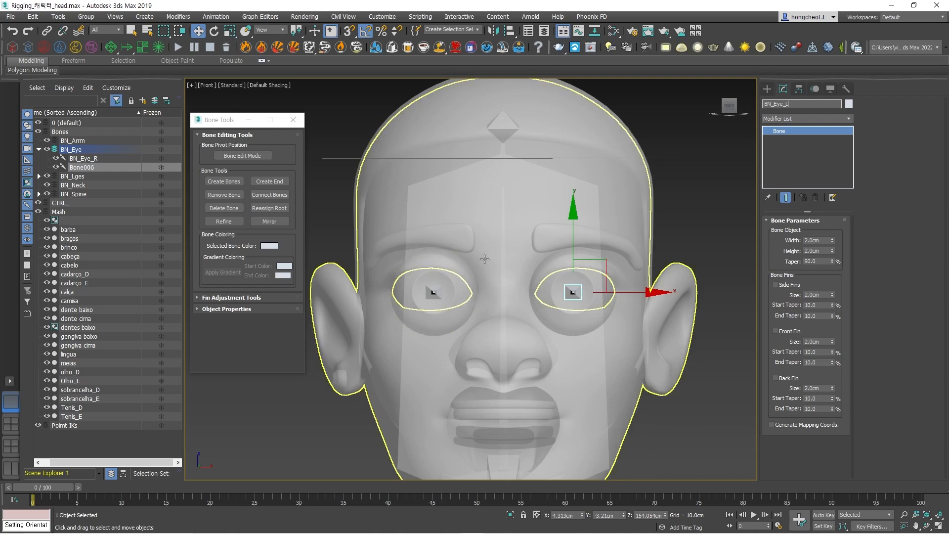
{"action": "key", "text": "Return"}
{"action": "key", "text": "l"}
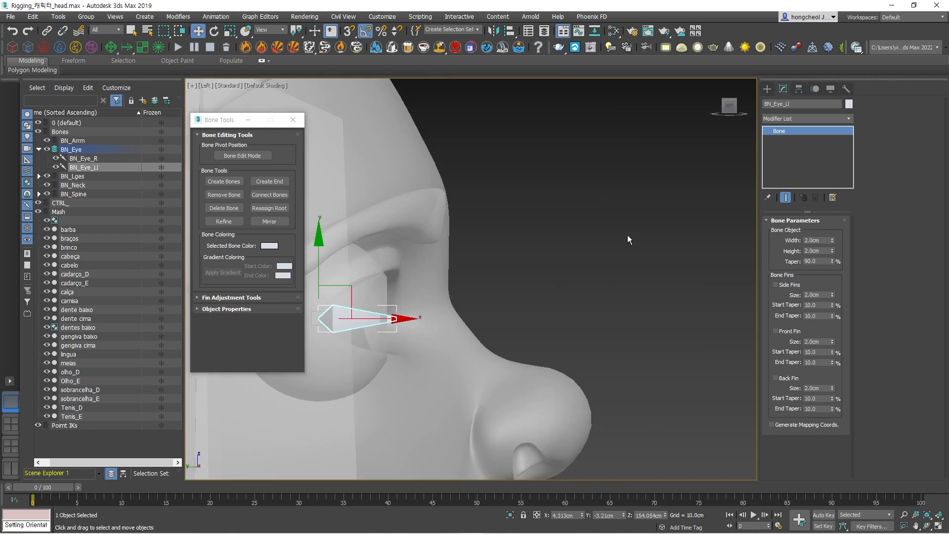
{"action": "middle_click_drag", "start_coordinate": [543, 236], "coordinate": [645, 221]}
{"action": "left_click", "coordinate": [803, 105]}
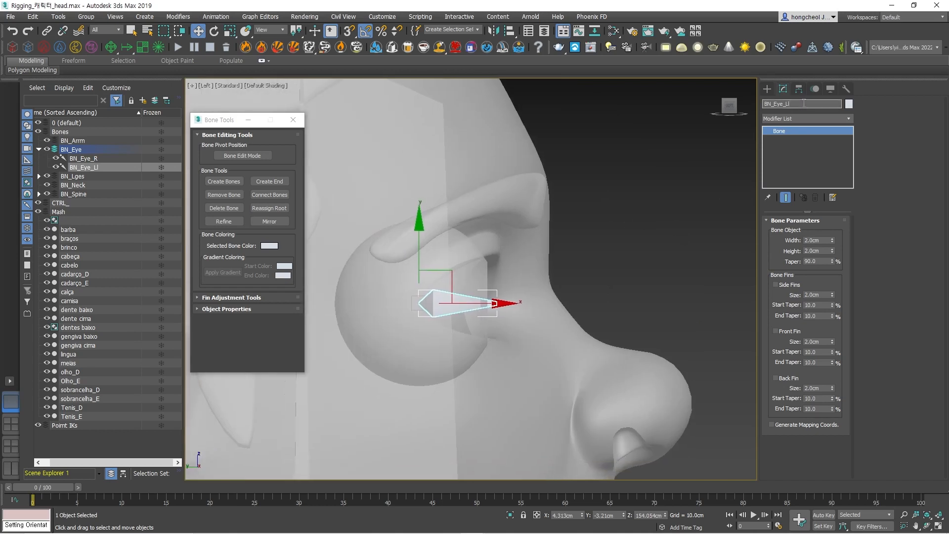
{"action": "key", "text": "Return"}
Prepare to rotate BN_Eye_L in the side view and check the angle snap increment in the grid and snap settings.
{"action": "middle_click_drag", "start_coordinate": [627, 230], "coordinate": [726, 177]}
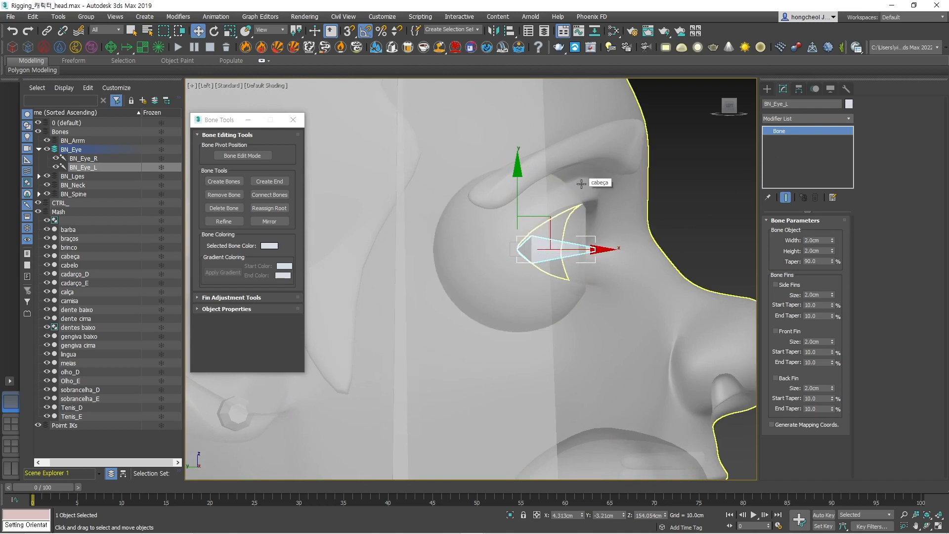
{"action": "key", "text": "e"}
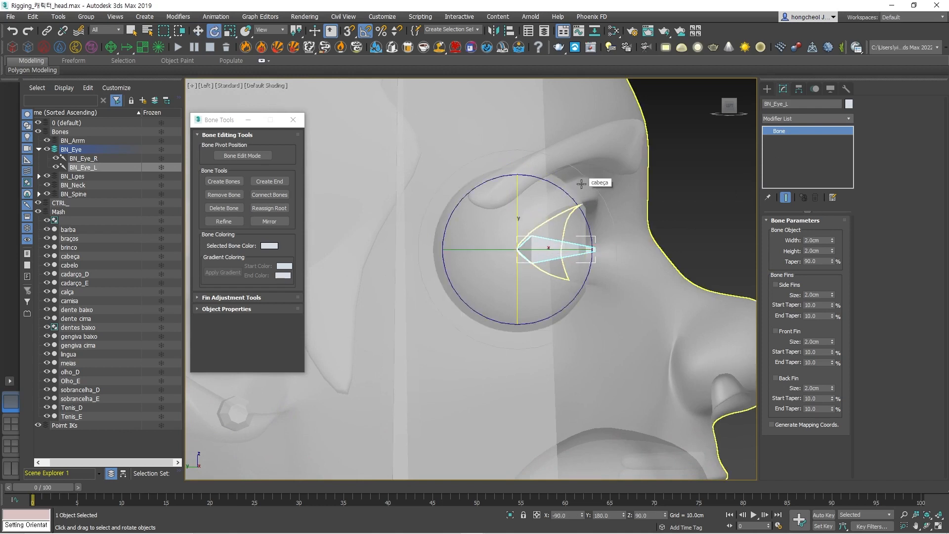
{"action": "right_click", "coordinate": [365, 31]}
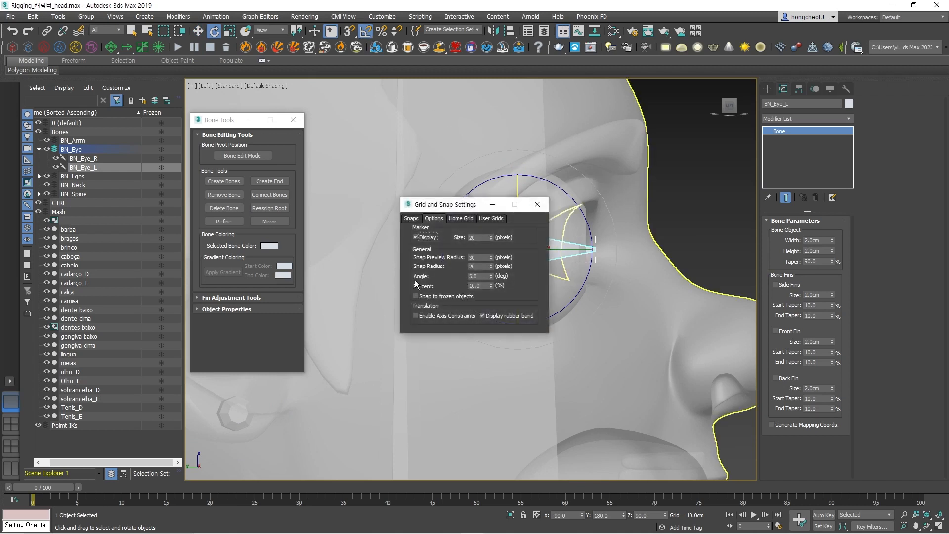
{"action": "double_click", "coordinate": [478, 276]}
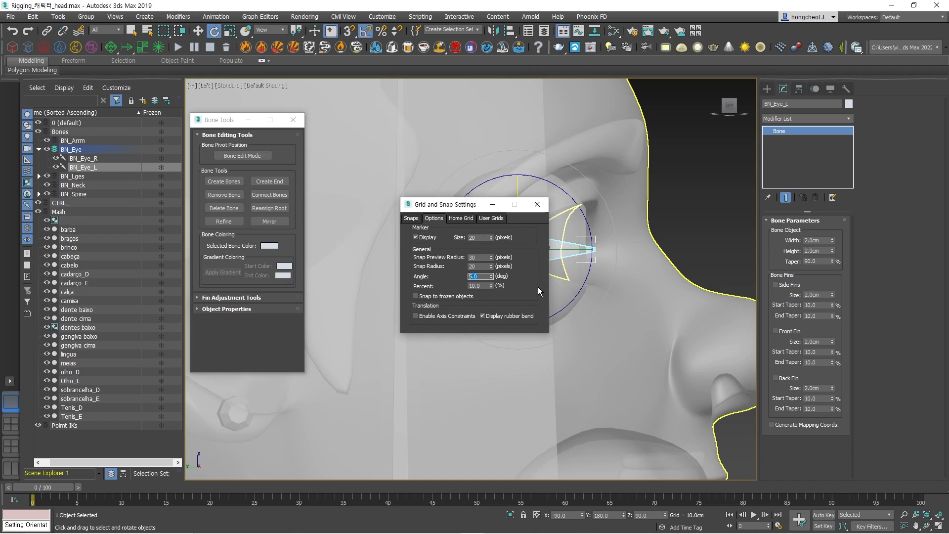
{"action": "left_click", "coordinate": [531, 209]}
{"action": "right_click", "coordinate": [365, 31]}
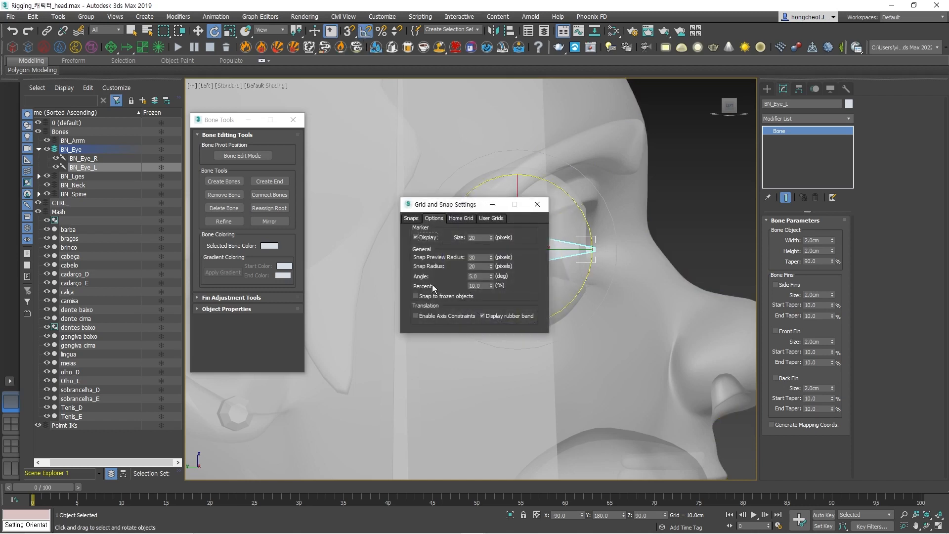
{"action": "left_click_drag", "start_coordinate": [475, 278], "coordinate": [441, 276]}
{"action": "left_click", "coordinate": [545, 206]}
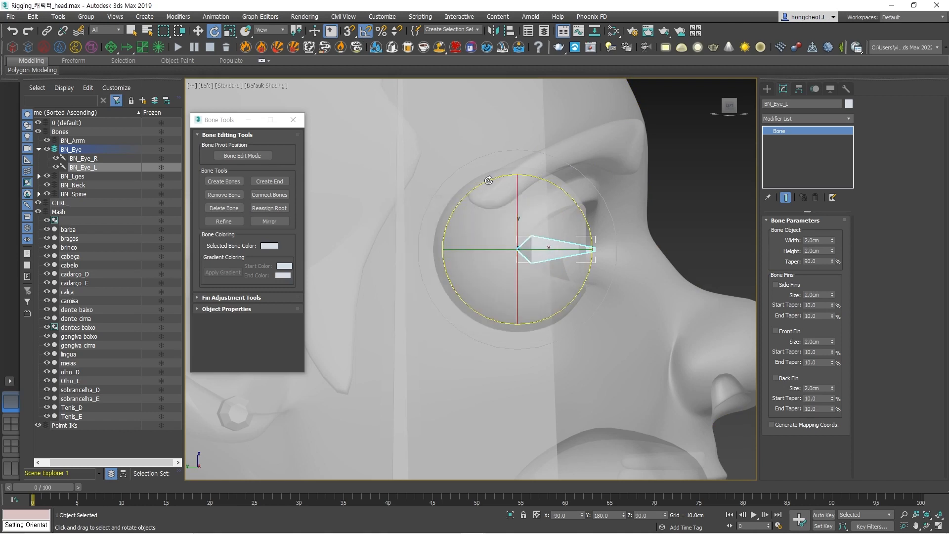
Rotate BN_Eye_L 45 degrees upward about its base in the side view, check it from the front and deselect it.
{"action": "left_click_drag", "start_coordinate": [488, 181], "coordinate": [449, 201]}
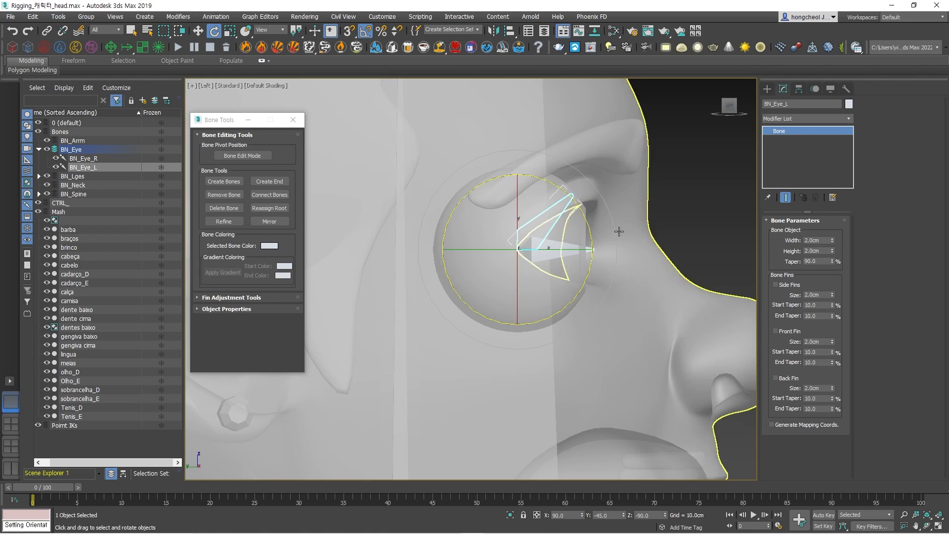
{"action": "key", "text": "f"}
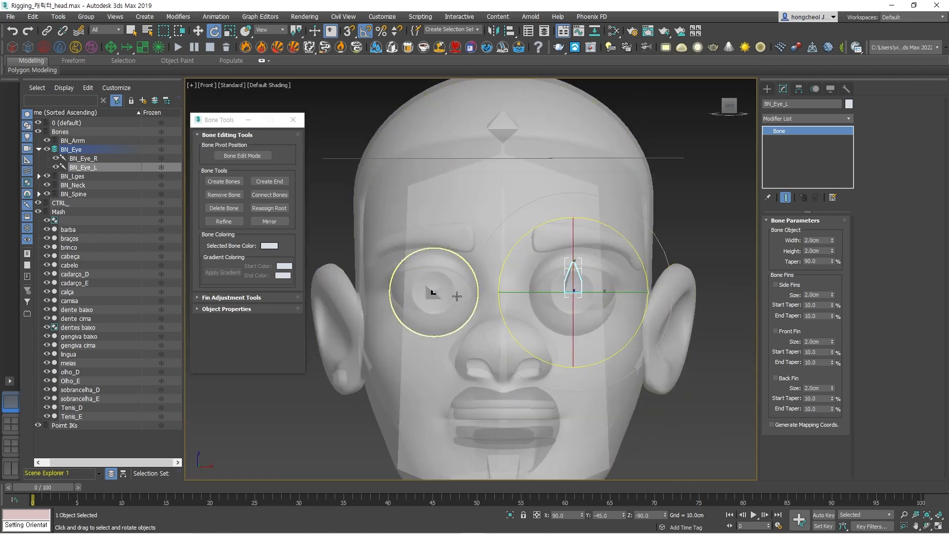
{"action": "scroll", "coordinate": [456, 295], "scroll_direction": "up", "scroll_amount": 3}
{"action": "scroll", "coordinate": [415, 409], "scroll_direction": "down", "scroll_amount": 5}
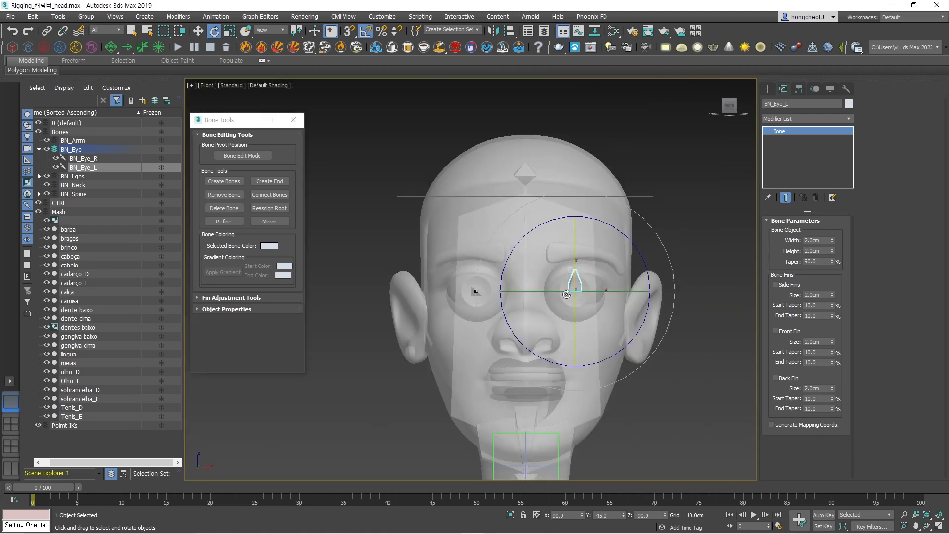
{"action": "left_click", "coordinate": [415, 409]}
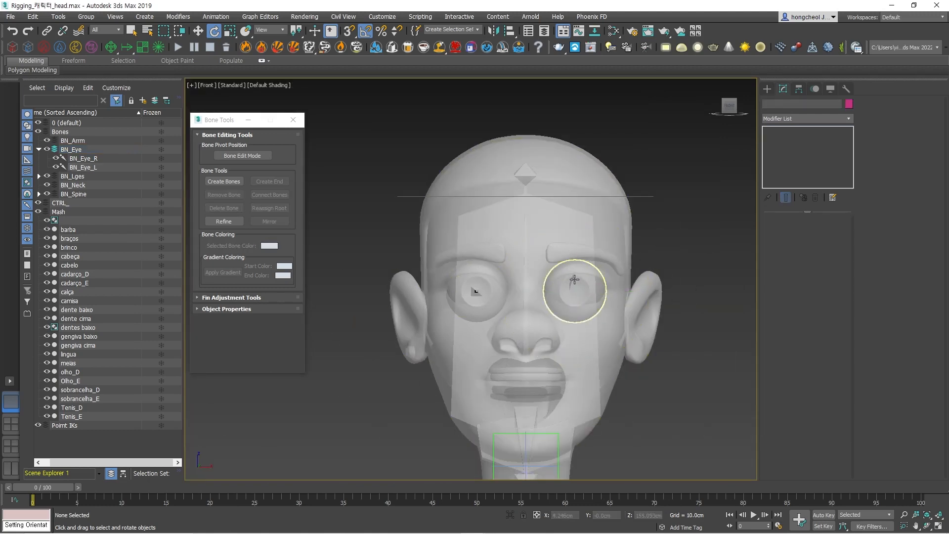
Select the rotated BN_Eye_L bone from the scene list, inspect it from an angle and delete it.
{"action": "scroll", "coordinate": [574, 275], "scroll_direction": "up", "scroll_amount": 5}
{"action": "left_click", "coordinate": [569, 247]}
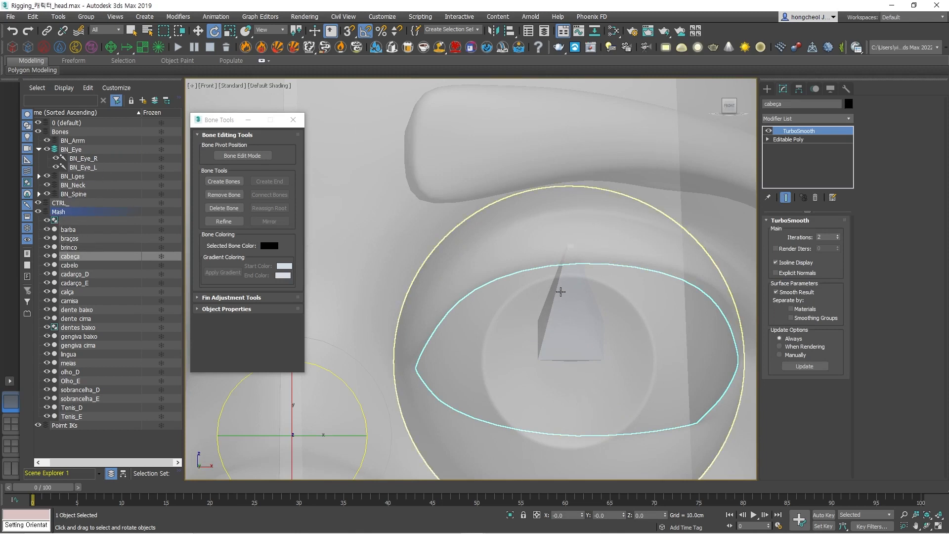
{"action": "left_click", "coordinate": [87, 159]}
{"action": "left_click", "coordinate": [87, 168]}
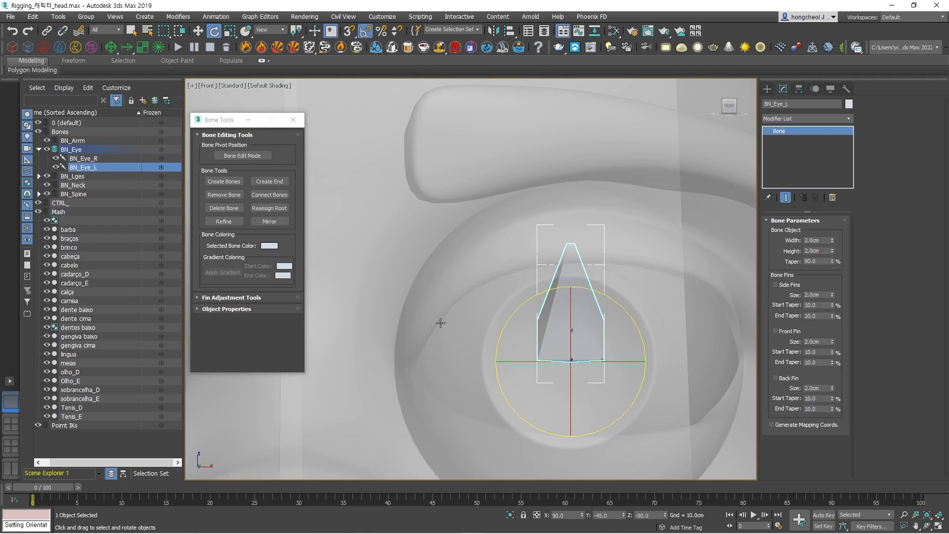
{"action": "left_click", "coordinate": [116, 159]}
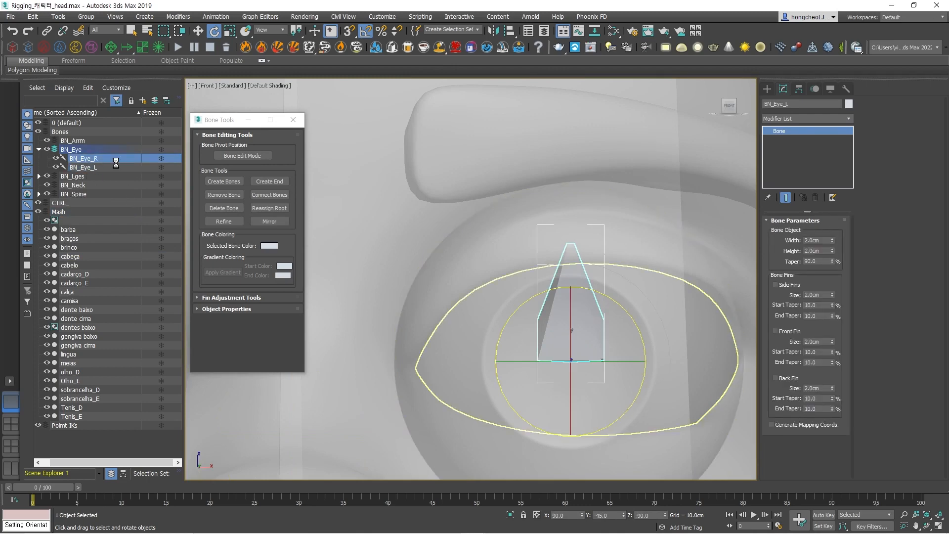
{"action": "left_click", "coordinate": [89, 167]}
{"action": "middle_click_drag", "start_coordinate": [514, 324], "coordinate": [635, 339], "text": "alt"}
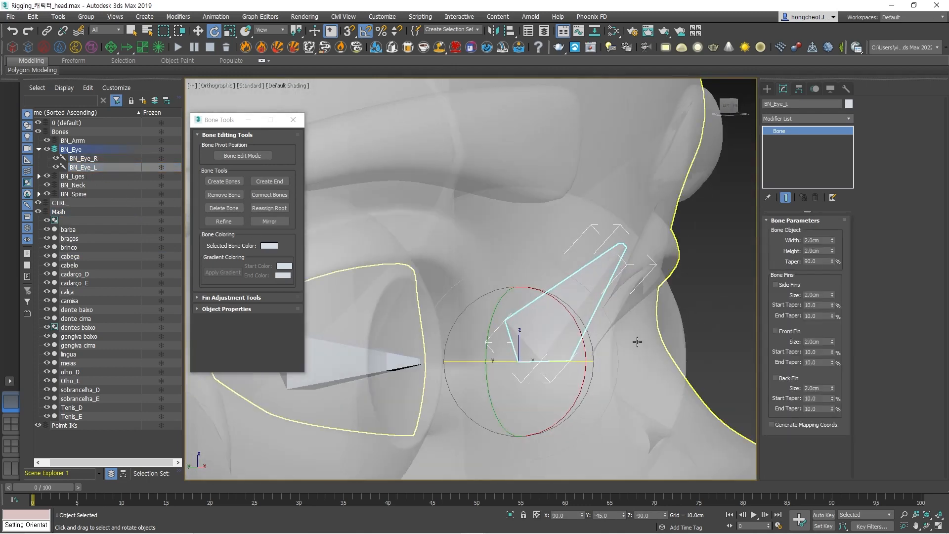
{"action": "key", "text": "Delete"}
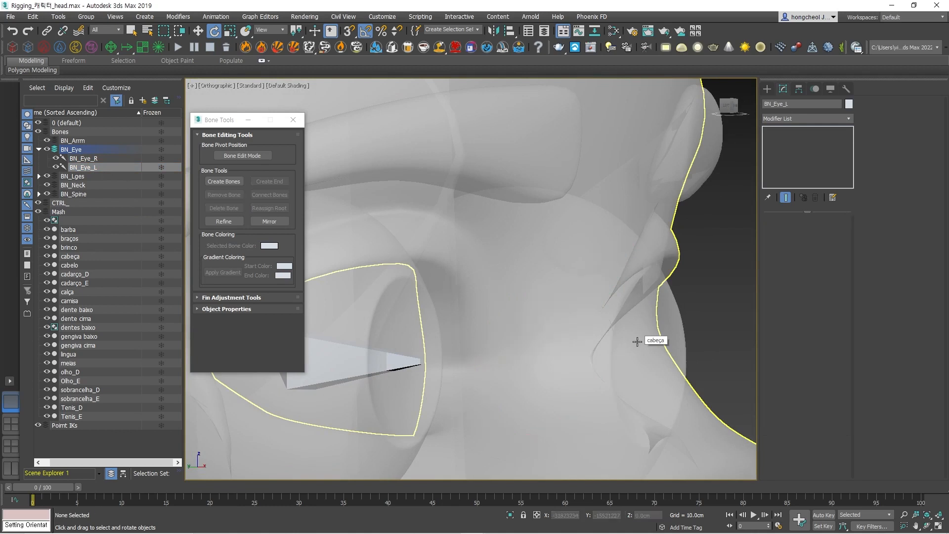
Undo the deletion and the upward rotation of the left eye bone.
{"action": "key", "text": "ctrl+z"}
{"action": "key", "text": "ctrl+z"}
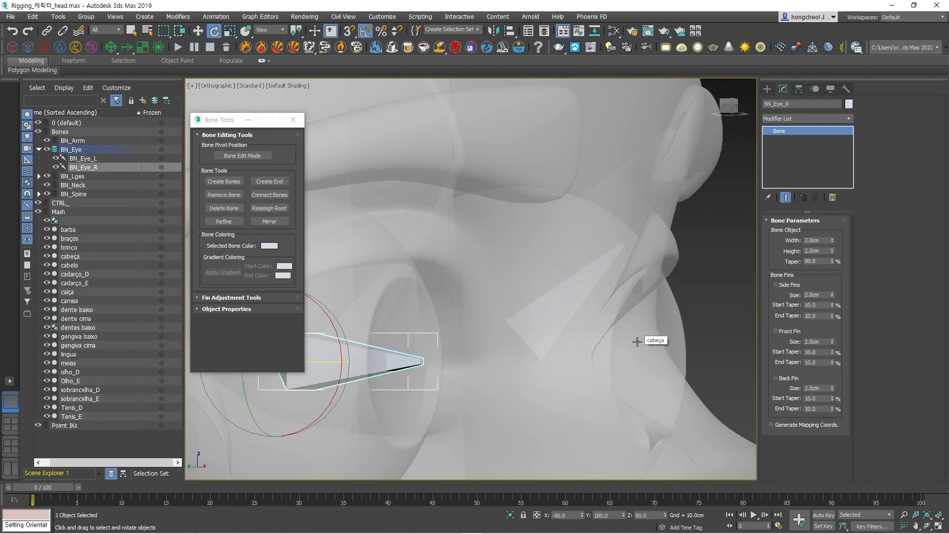
{"action": "key", "text": "ctrl+z"}
{"action": "key", "text": "ctrl+z"}
{"action": "key", "text": "ctrl+z"}
{"action": "key", "text": "ctrl+z"}
{"action": "key", "text": "ctrl+z"}
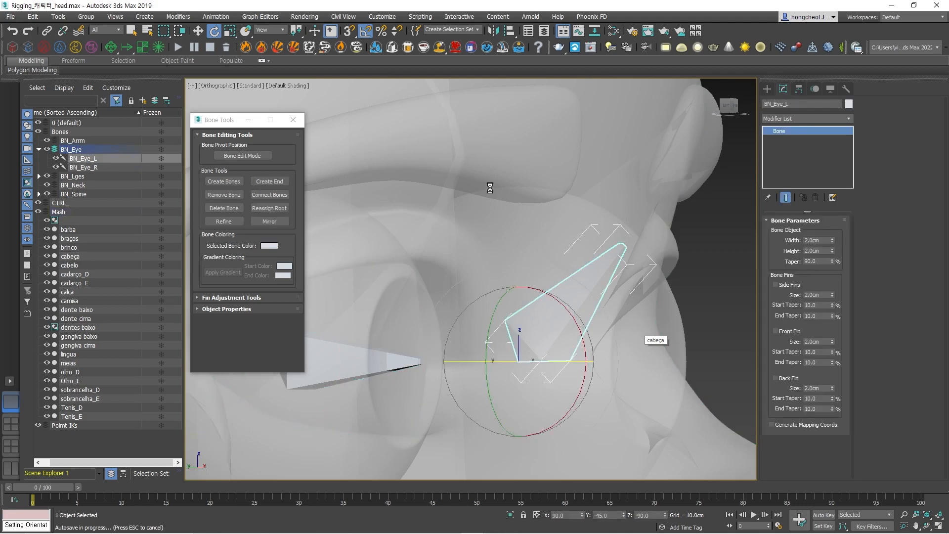
{"action": "left_click", "coordinate": [740, 332]}
{"action": "key", "text": "ctrl+z"}
{"action": "key", "text": "ctrl+z"}
{"action": "key", "text": "ctrl+z"}
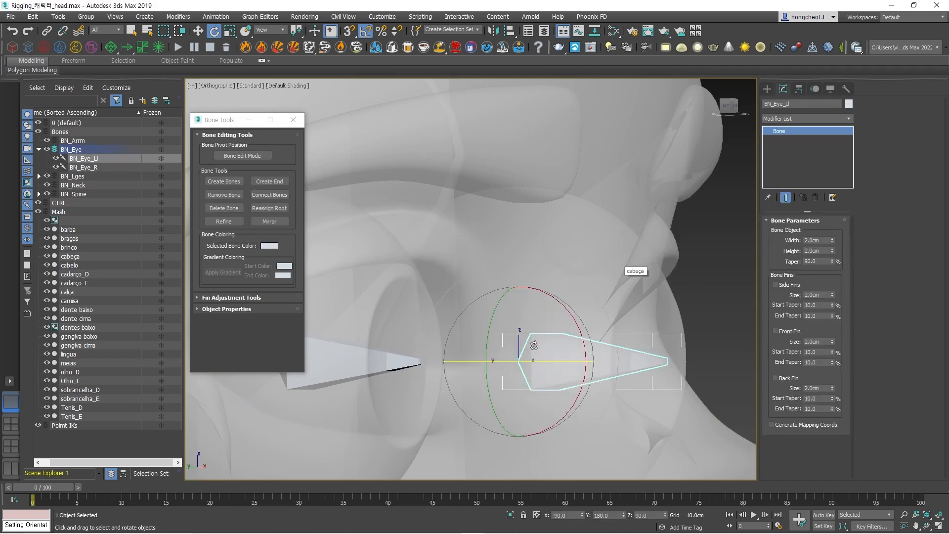
Clone BN_Eye_R as a single Copy rotated 45 degrees upward about its base, toward the upper eyelid.
{"action": "left_click", "coordinate": [393, 366]}
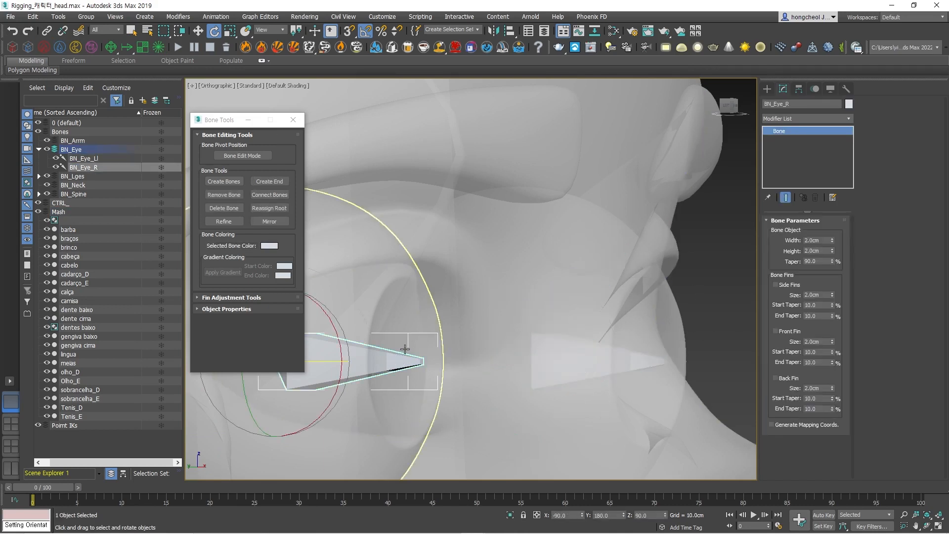
{"action": "middle_click_drag", "start_coordinate": [393, 366], "coordinate": [590, 324]}
{"action": "left_click_drag", "start_coordinate": [487, 270], "coordinate": [479, 249]}
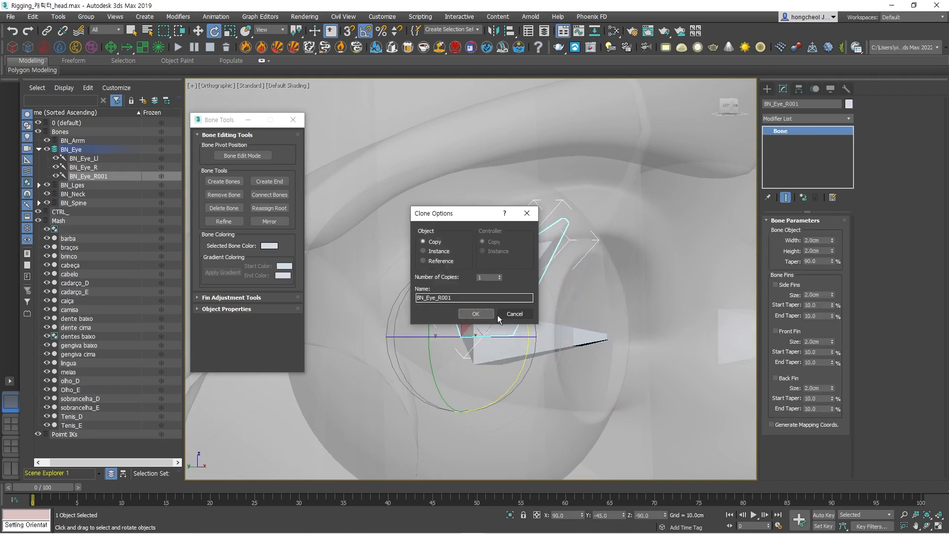
{"action": "left_click", "coordinate": [472, 313]}
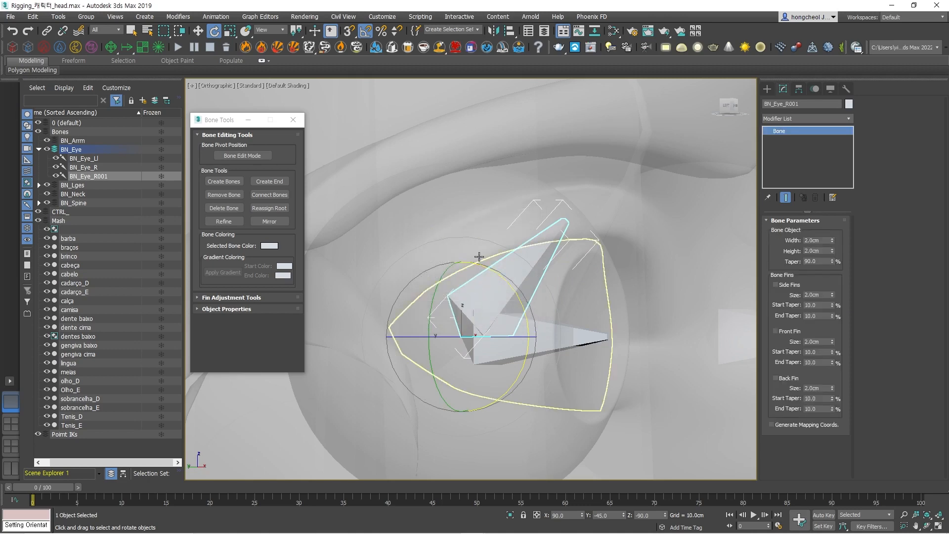
Select all the objects in the Mash layer and turn off their see-through display so the head is opaque.
{"action": "key", "text": "f"}
{"action": "key", "text": "z"}
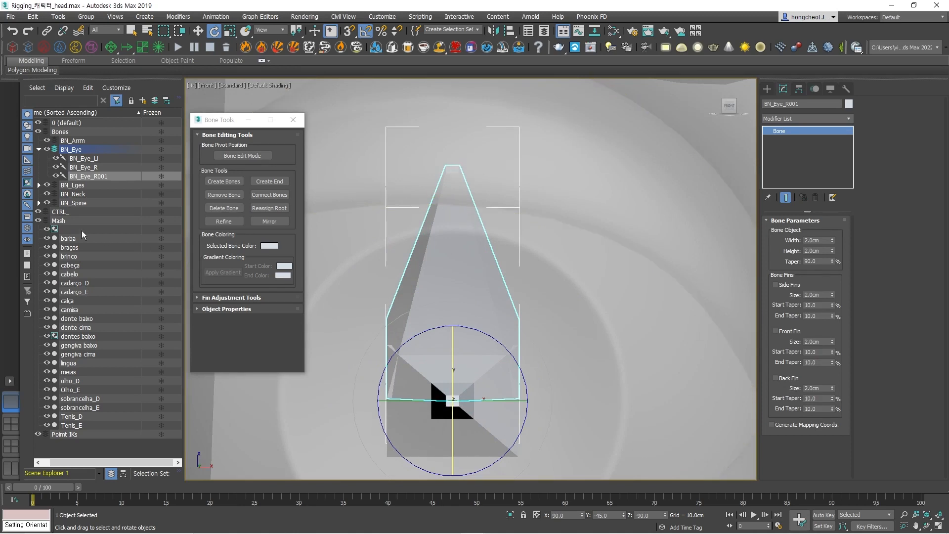
{"action": "double_click", "coordinate": [58, 220]}
{"action": "left_click", "coordinate": [55, 221]}
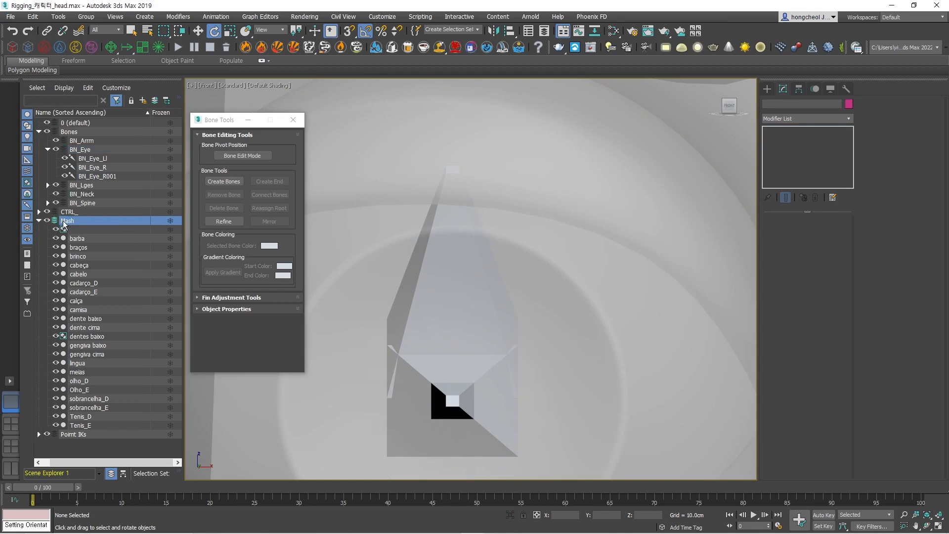
{"action": "double_click", "coordinate": [69, 221]}
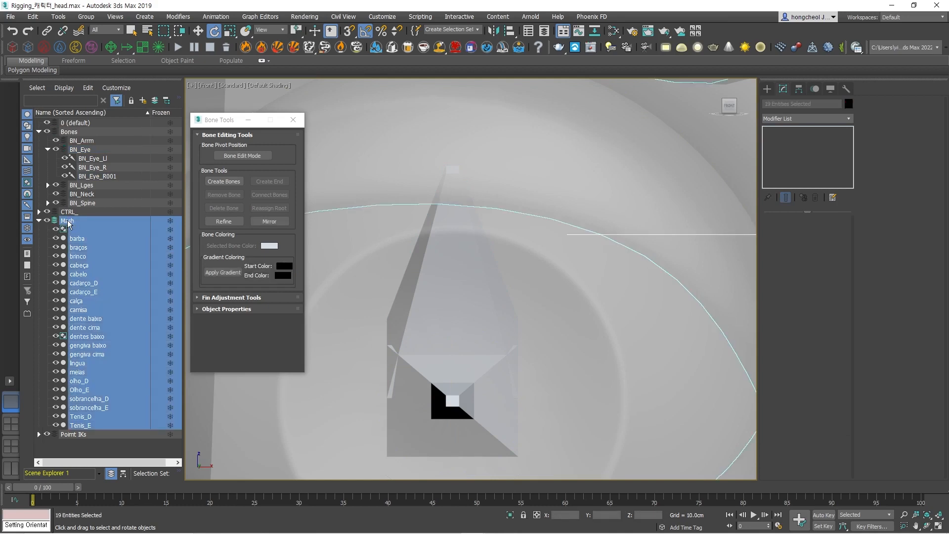
{"action": "scroll", "coordinate": [462, 232], "scroll_direction": "down", "scroll_amount": 4}
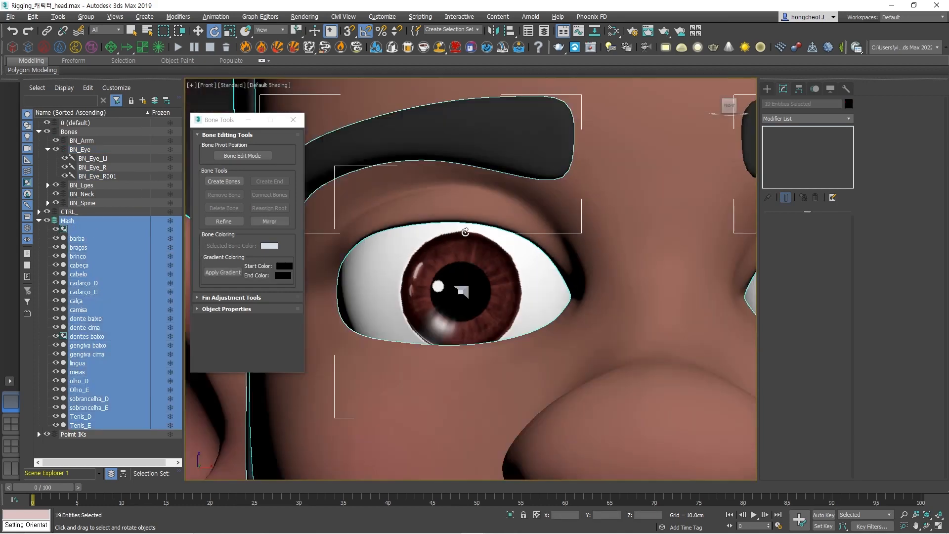
Lengthen BN_Eye_R001 beyond the upper eyelid by scaling it along its length in the Local coordinate system.
{"action": "left_click", "coordinate": [117, 177]}
{"action": "middle_click_drag", "start_coordinate": [490, 257], "coordinate": [533, 257], "text": "alt"}
{"action": "key", "text": "l"}
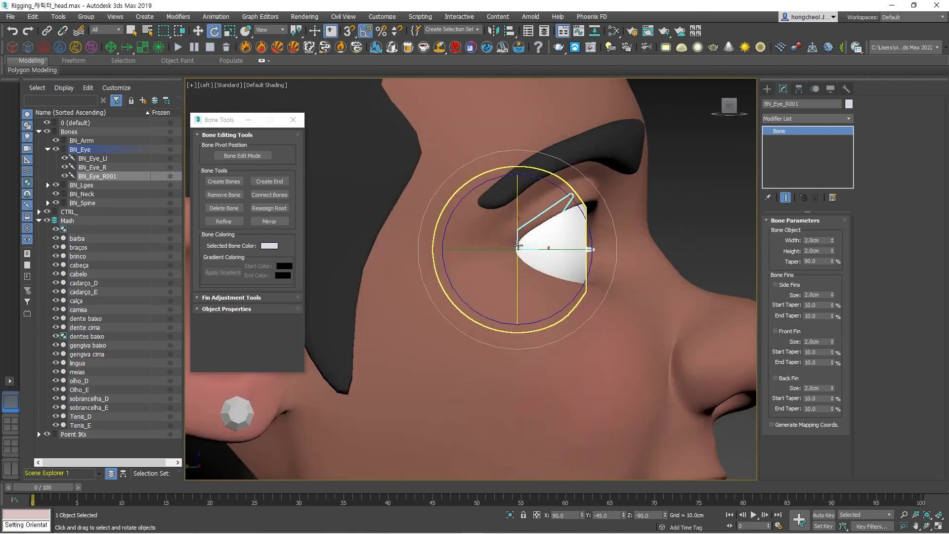
{"action": "middle_click_drag", "start_coordinate": [559, 228], "coordinate": [480, 325]}
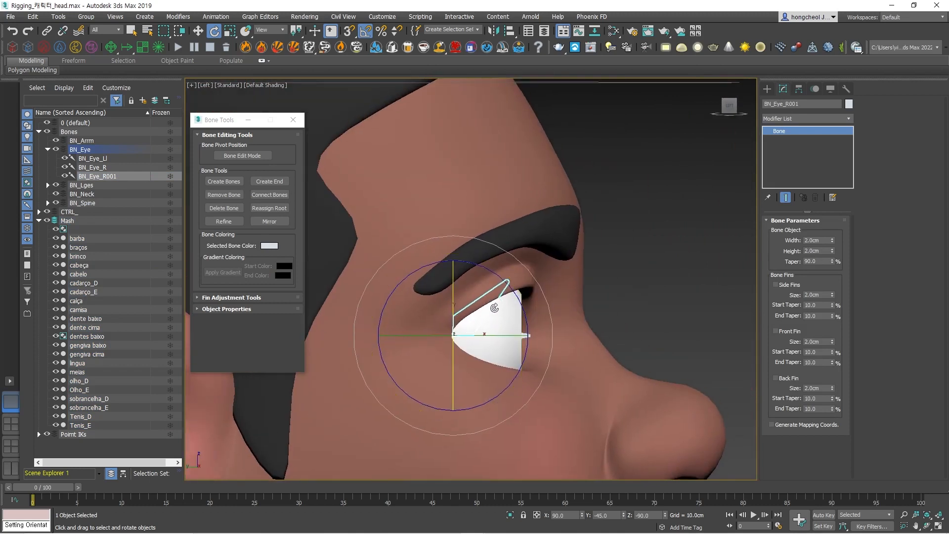
{"action": "key", "text": "r"}
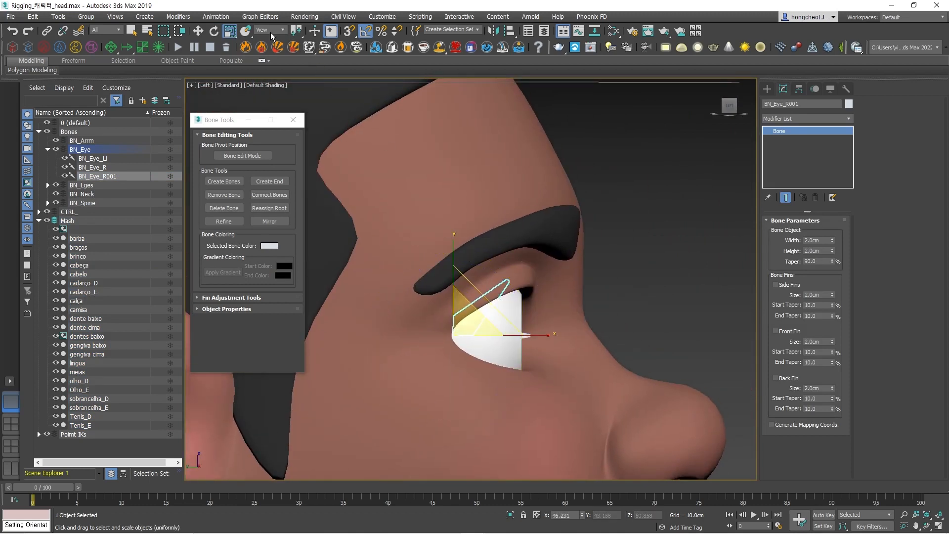
{"action": "left_click", "coordinate": [271, 32]}
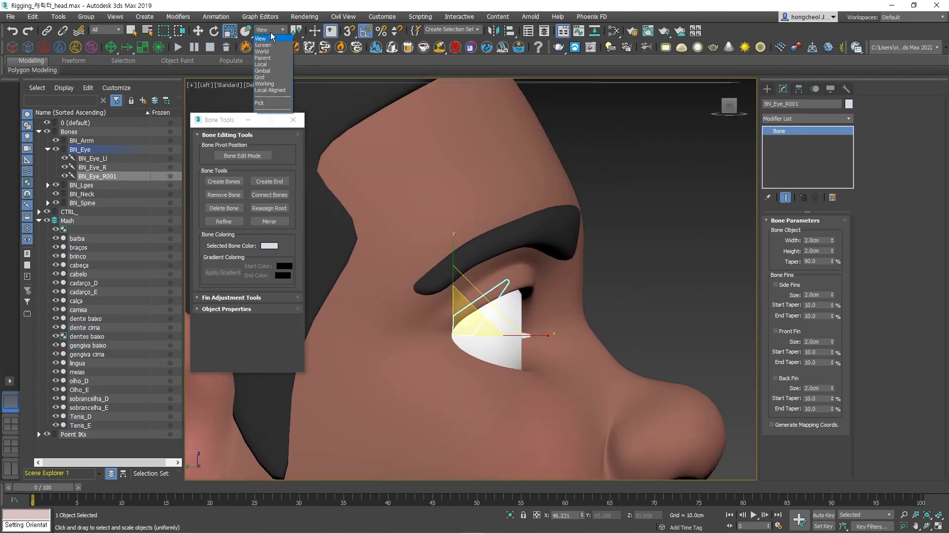
{"action": "left_click", "coordinate": [267, 64]}
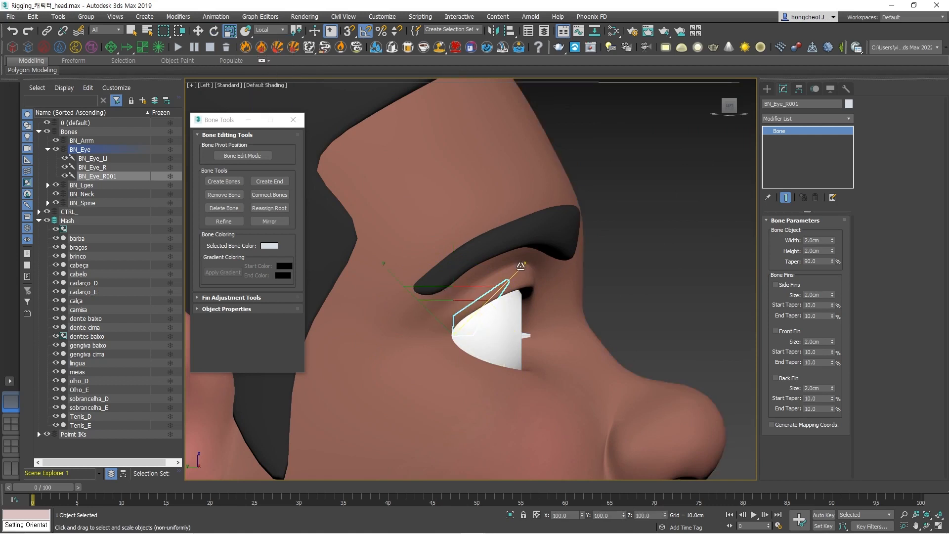
{"action": "left_click_drag", "start_coordinate": [520, 265], "coordinate": [533, 258]}
Rotate BN_Eye_R001 5 degrees downward toward the upper eyelid, check it from an angle and deselect it.
{"action": "key", "text": "e"}
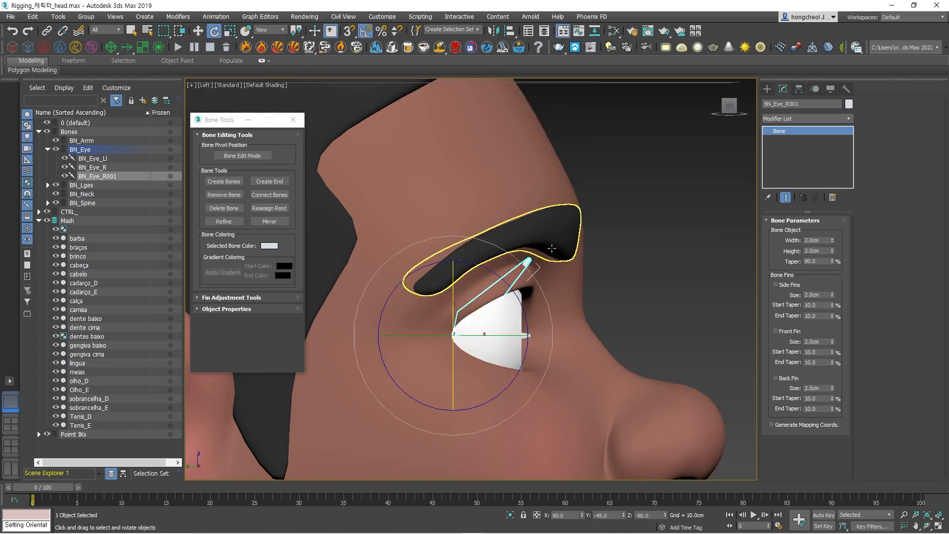
{"action": "scroll", "coordinate": [519, 274], "scroll_direction": "up", "scroll_amount": 5}
{"action": "middle_click_drag", "start_coordinate": [529, 269], "coordinate": [545, 263], "text": "alt"}
{"action": "scroll", "coordinate": [526, 266], "scroll_direction": "down", "scroll_amount": 4}
{"action": "scroll", "coordinate": [545, 264], "scroll_direction": "down", "scroll_amount": 3}
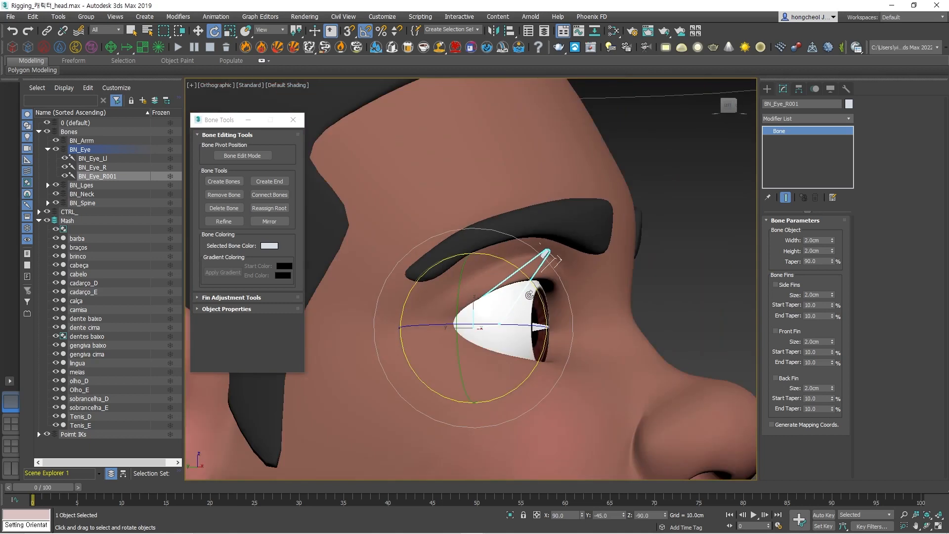
{"action": "left_click_drag", "start_coordinate": [526, 276], "coordinate": [528, 280]}
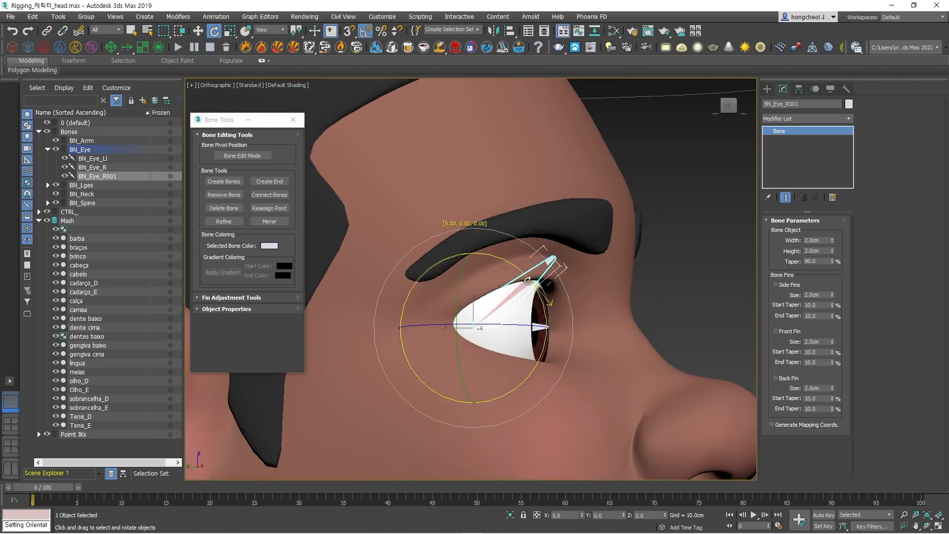
{"action": "left_click", "coordinate": [700, 317]}
{"action": "left_click", "coordinate": [552, 259]}
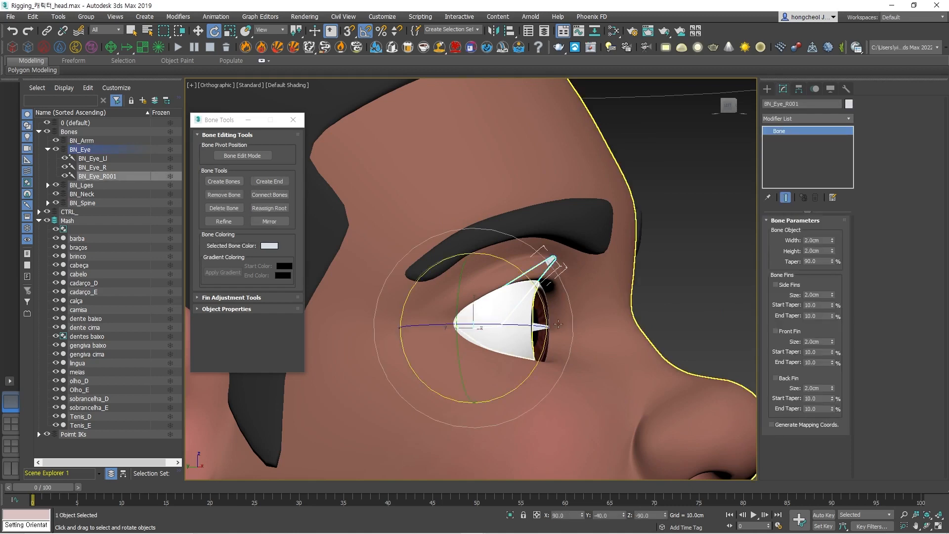
{"action": "left_click", "coordinate": [704, 310]}
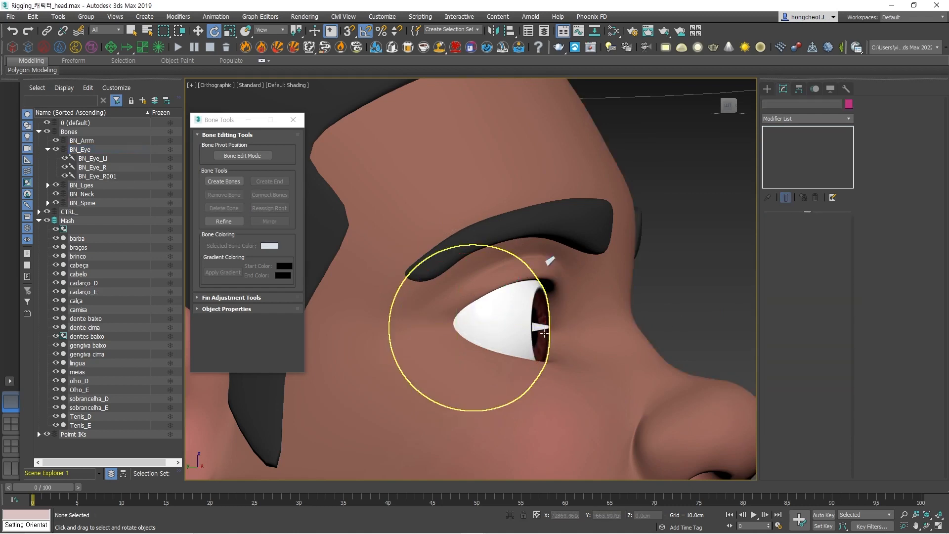
Clone BN_Eye_R as a single Copy rotated 29 degrees downward about its base, toward the lower eyelid.
{"action": "left_click", "coordinate": [542, 328]}
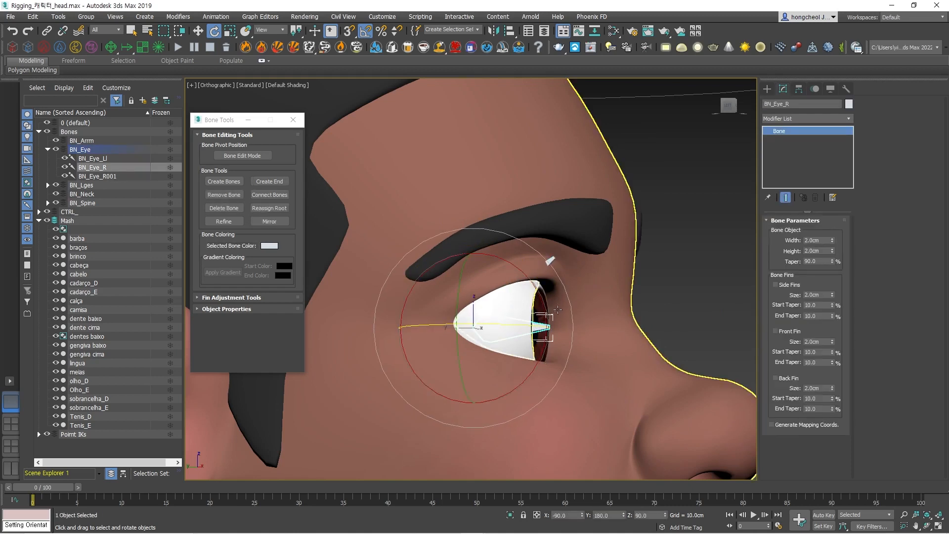
{"action": "left_click_drag", "start_coordinate": [533, 282], "coordinate": [540, 312]}
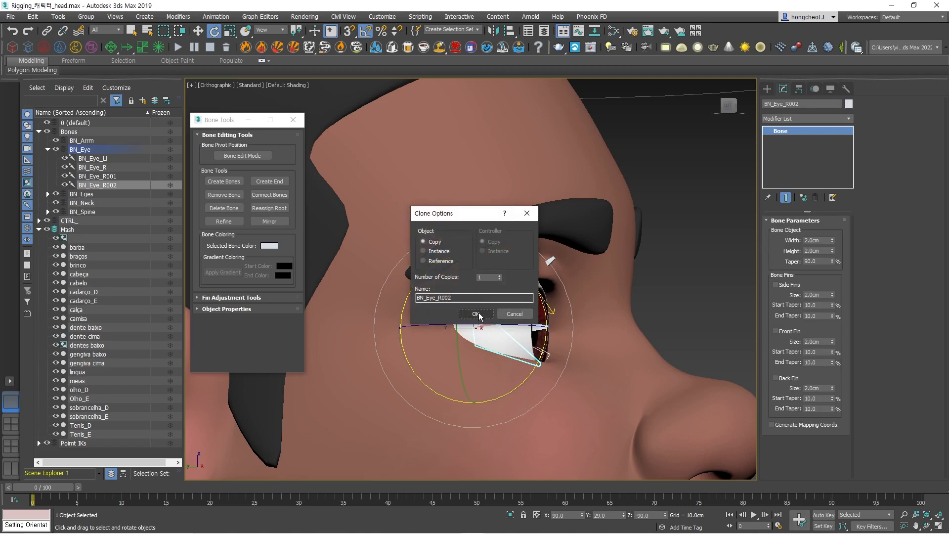
{"action": "left_click", "coordinate": [475, 313]}
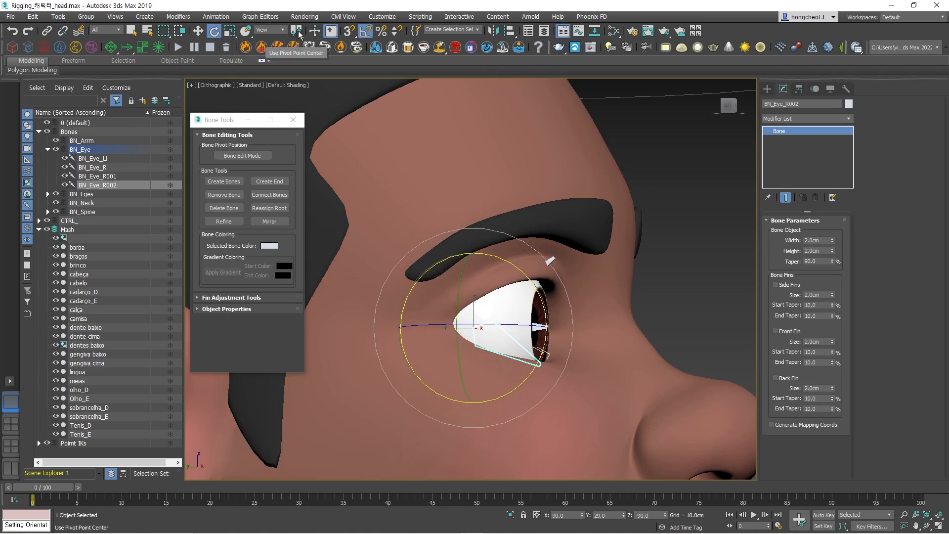
Lengthen BN_Eye_R002 along its local axis past the lower eyelid and rotate it 1 degree upward.
{"action": "left_click", "coordinate": [230, 30]}
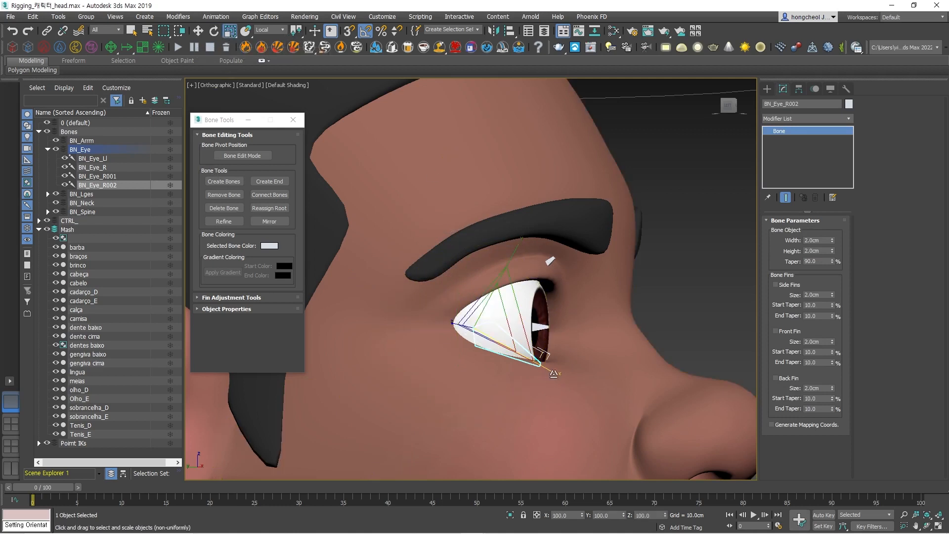
{"action": "mouse_move", "coordinate": [557, 371]}
{"action": "left_mouse_down"}
{"action": "mouse_move", "coordinate": [576, 389]}
{"action": "mouse_move", "coordinate": [567, 384]}
{"action": "left_mouse_up"}
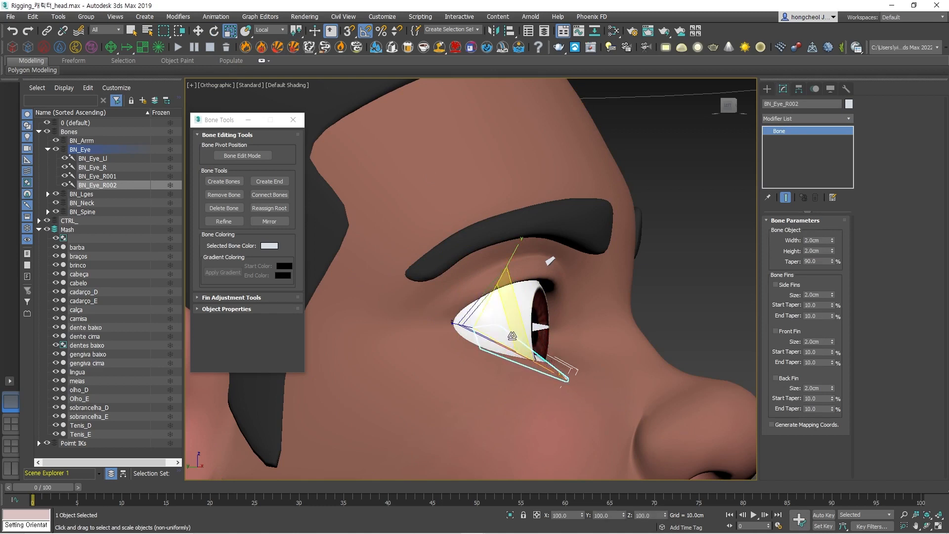
{"action": "key", "text": "e"}
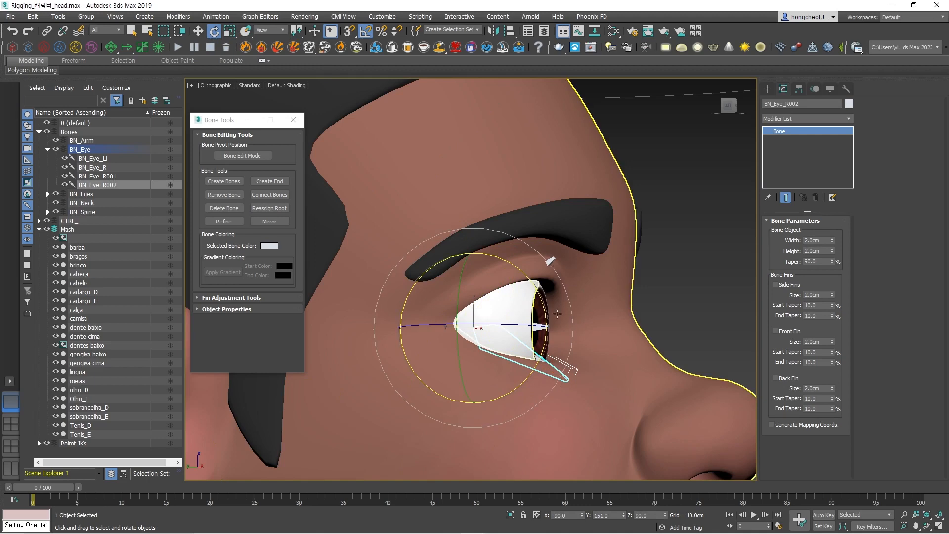
{"action": "left_click_drag", "start_coordinate": [543, 309], "coordinate": [543, 309]}
{"action": "middle_click_drag", "start_coordinate": [627, 414], "coordinate": [590, 415], "text": "alt"}
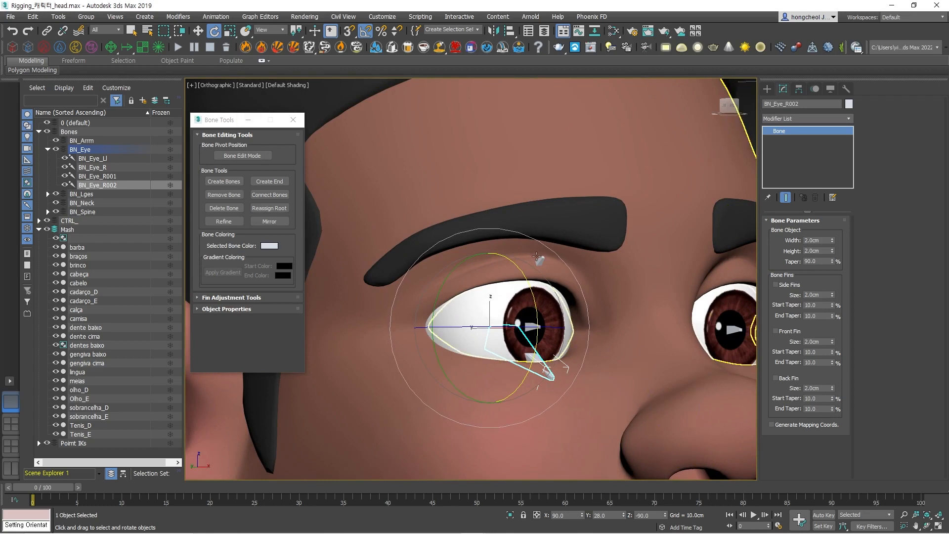
{"action": "left_click", "coordinate": [230, 470]}
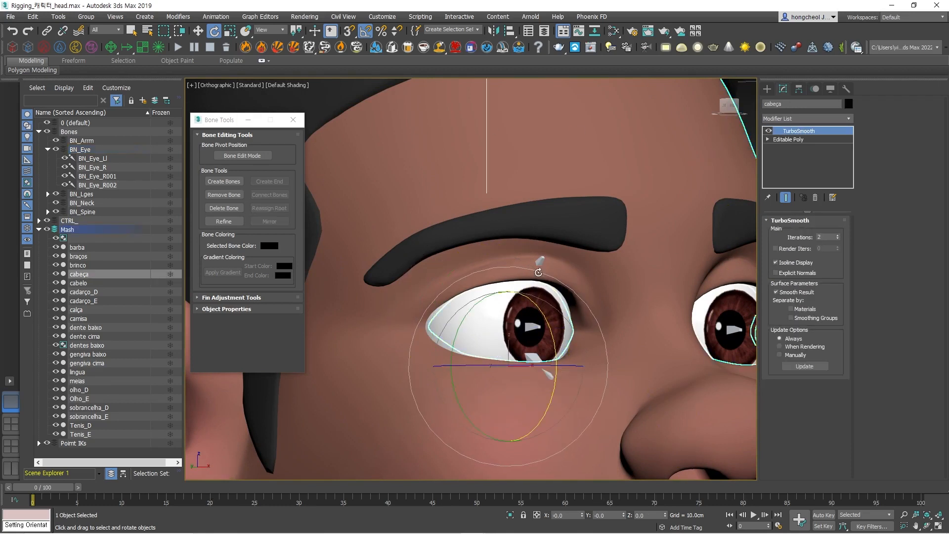
{"action": "left_click", "coordinate": [542, 257]}
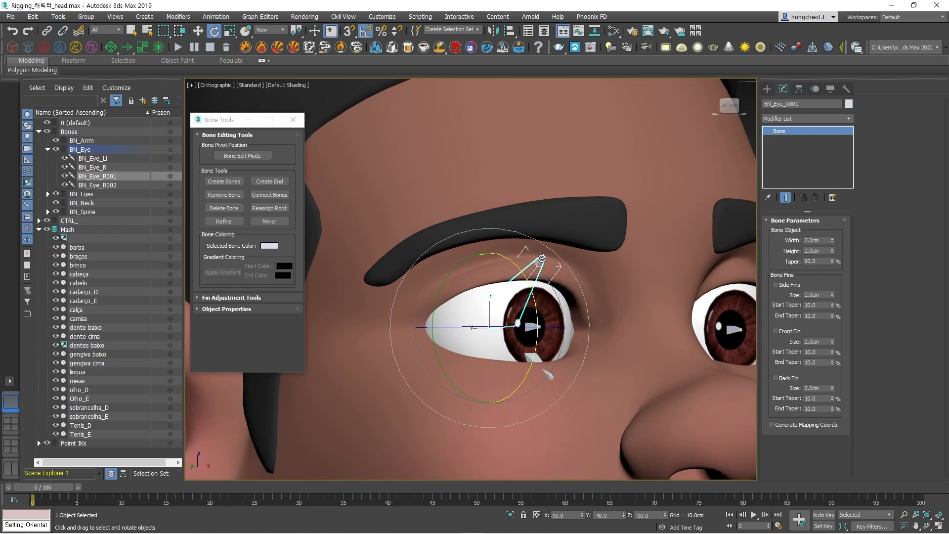
{"action": "key", "text": "ctrl+v"}
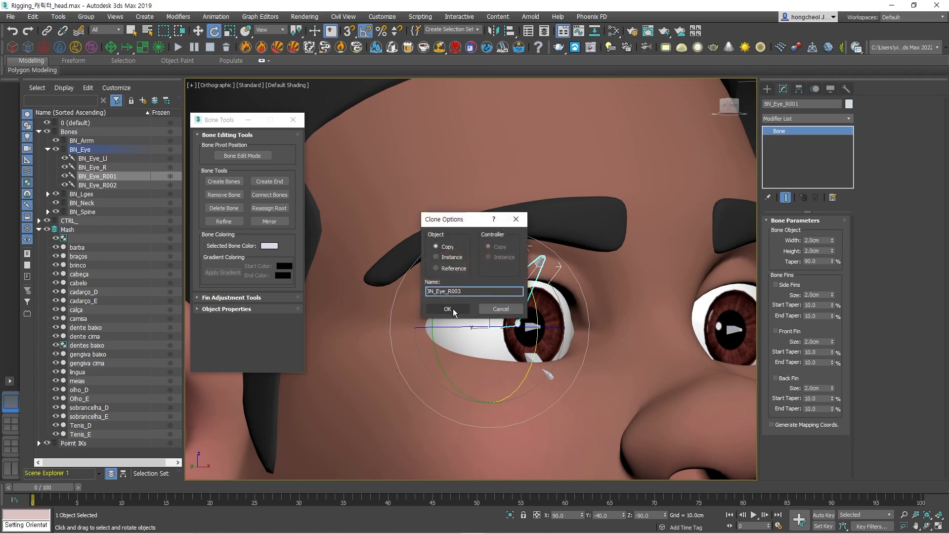
{"action": "left_click", "coordinate": [516, 219]}
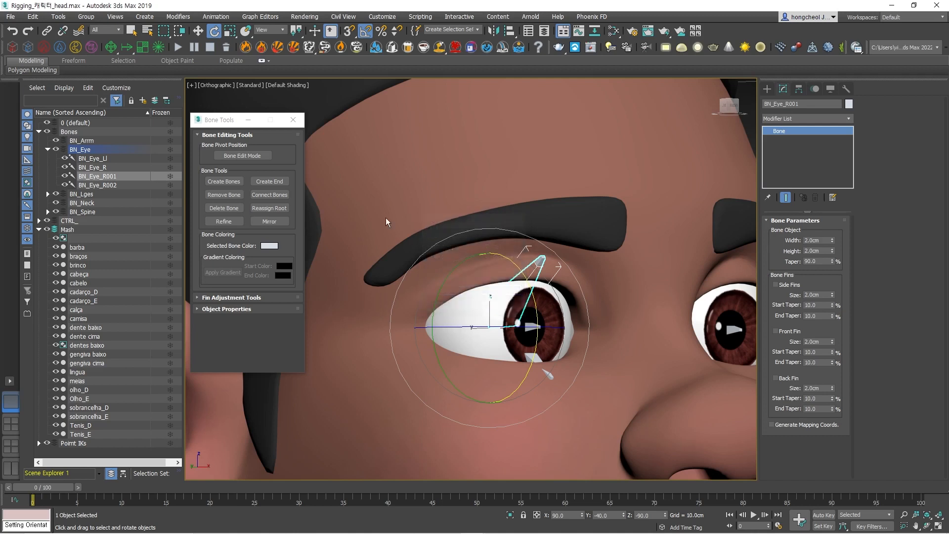
Correct the name of the left eye bone BN_Eye_Ll to BN_Eye_L.
{"action": "double_click", "coordinate": [110, 177]}
{"action": "left_click_drag", "start_coordinate": [102, 177], "coordinate": [110, 176]}
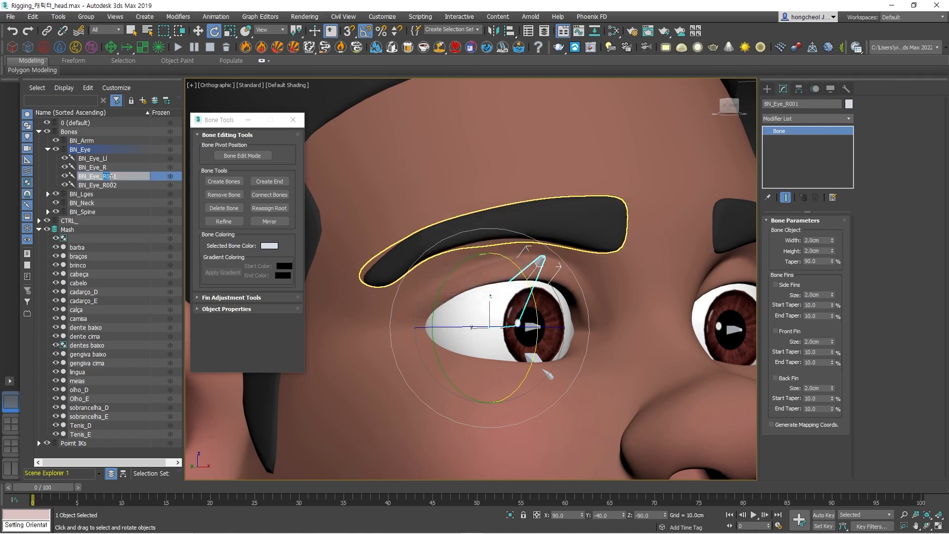
{"action": "left_click", "coordinate": [114, 161]}
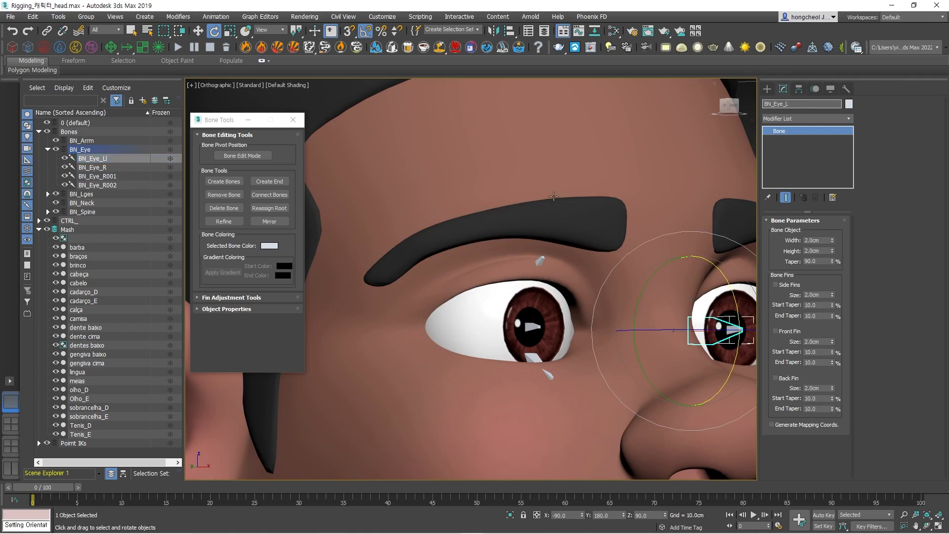
{"action": "left_click", "coordinate": [803, 106]}
Rename the upper eyelid bone BN_Eye_R001 as BN_Eye_eyelid_up_R and copy the new name.
{"action": "left_click", "coordinate": [105, 168]}
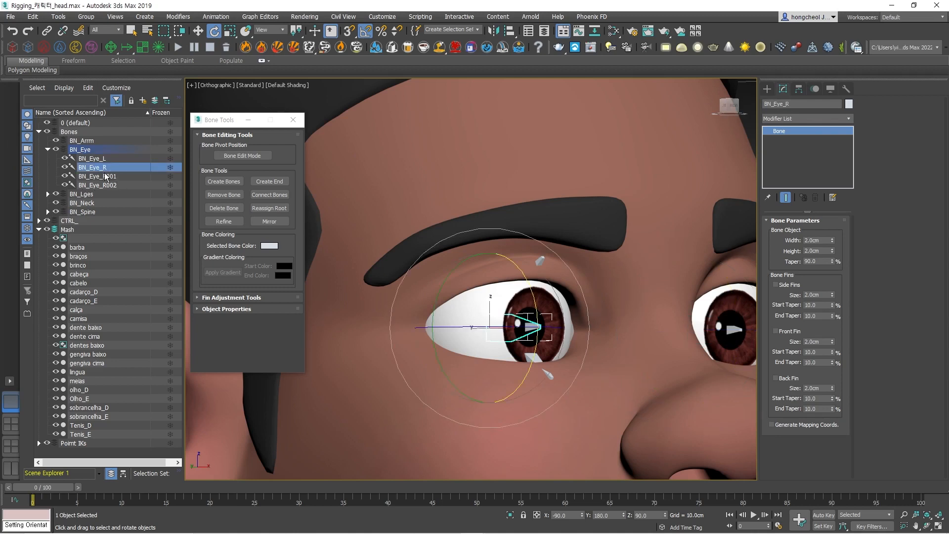
{"action": "left_click", "coordinate": [811, 104]}
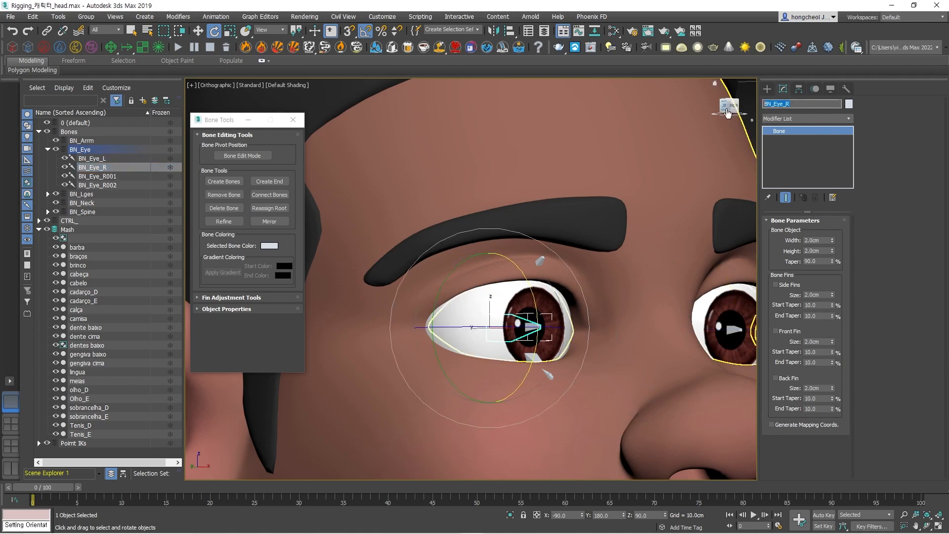
{"action": "left_click", "coordinate": [110, 179]}
{"action": "left_click", "coordinate": [790, 103]}
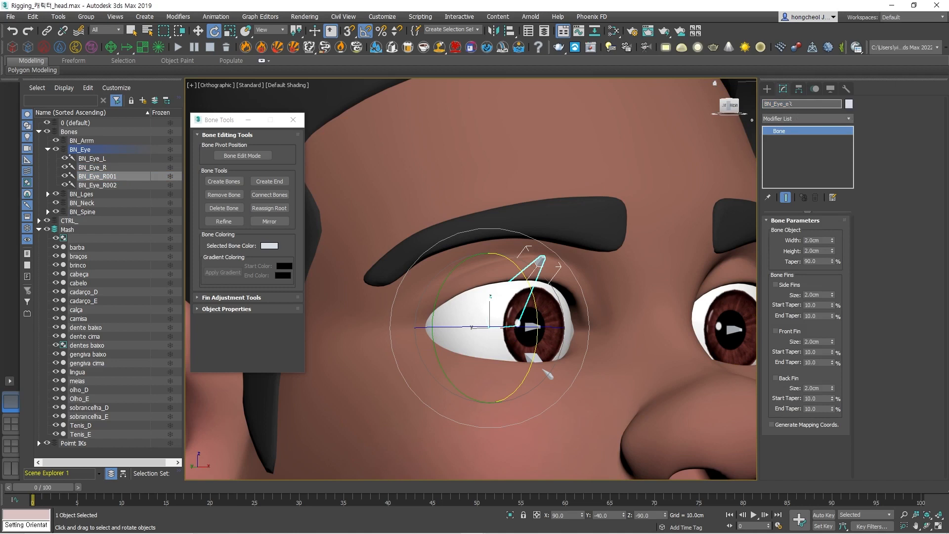
{"action": "type", "text": "eyelid_up_"}
{"action": "left_click_drag", "start_coordinate": [820, 104], "coordinate": [696, 101]}
{"action": "key", "text": "ctrl+c"}
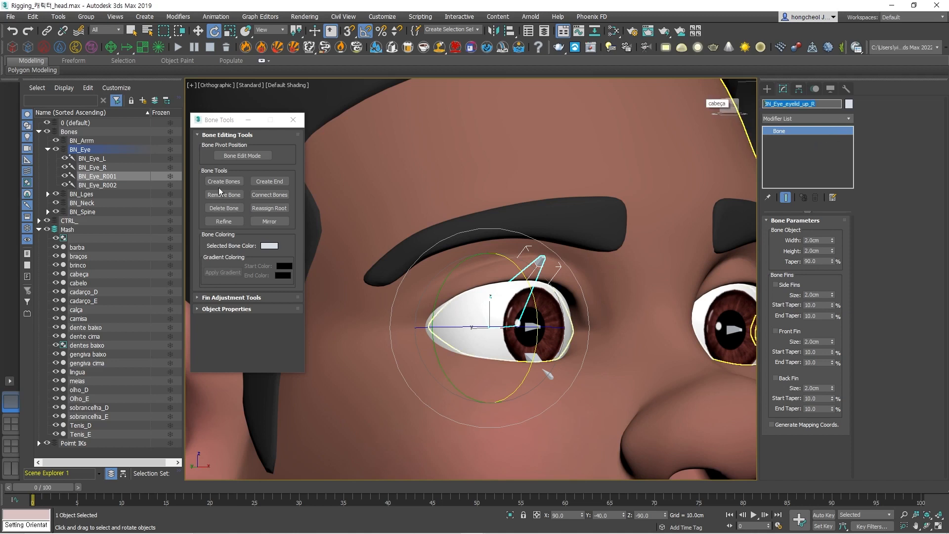
Rename the lower eyelid bone BN_Eye_R002 as BN_Eye_eyelid_under_R, starting from the copied upper eyelid name.
{"action": "left_click", "coordinate": [109, 186]}
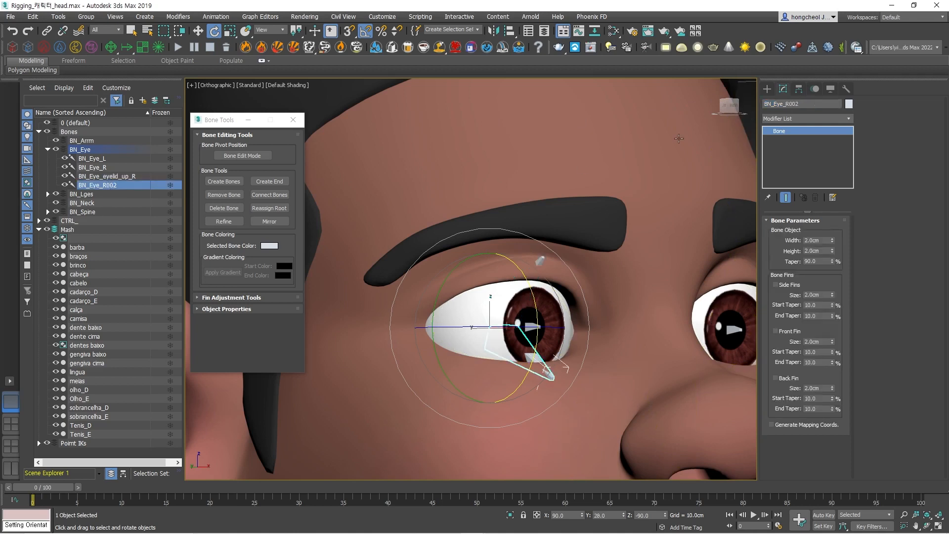
{"action": "left_click", "coordinate": [811, 104]}
{"action": "key", "text": "ctrl+v"}
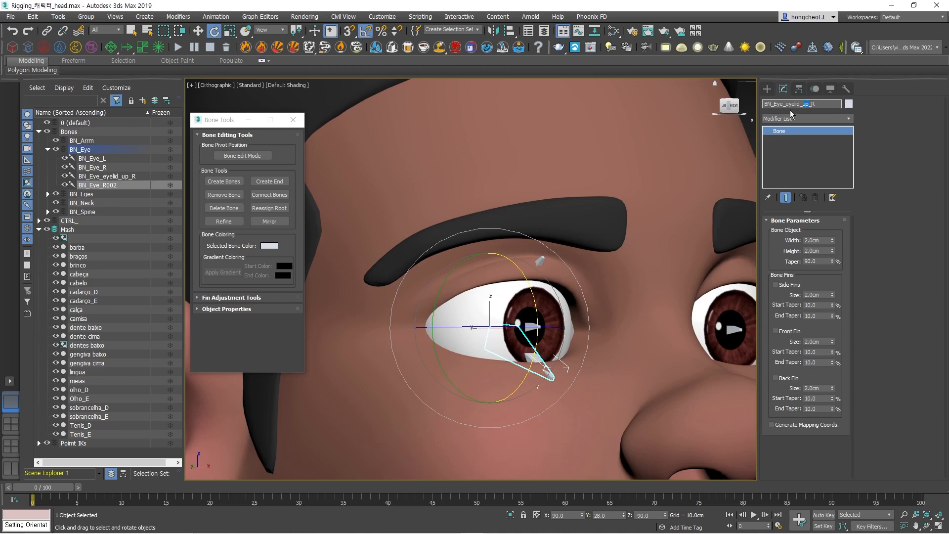
{"action": "type", "text": "down"}
{"action": "key", "text": "Return"}
{"action": "type", "text": "under"}
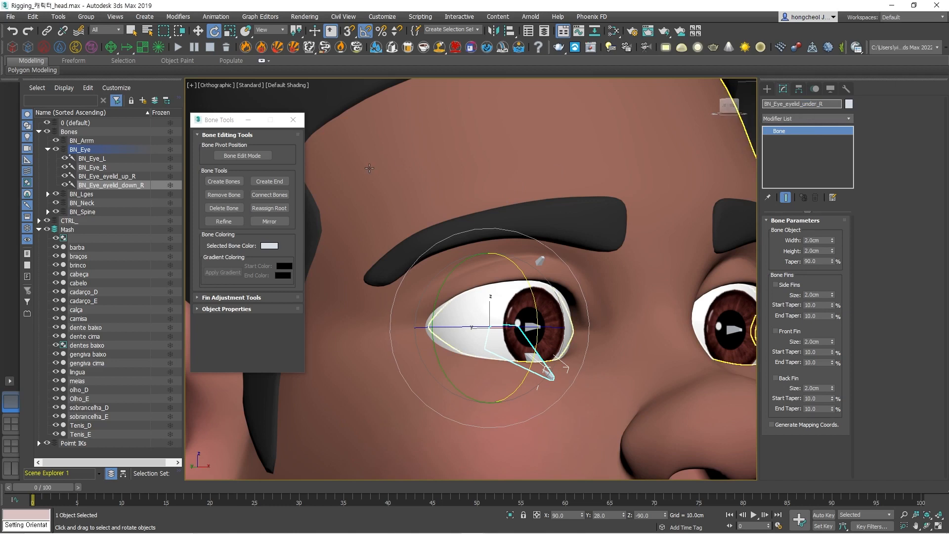
{"action": "key", "text": "Return"}
Clone the right eye's upper and lower eyelid bones together as copies.
{"action": "left_click", "coordinate": [540, 260]}
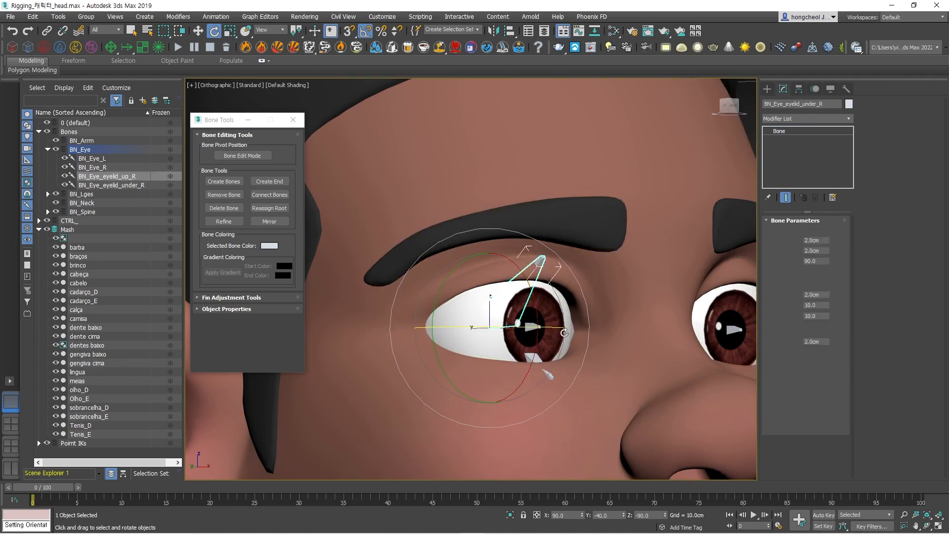
{"action": "left_click", "coordinate": [550, 377], "text": "ctrl"}
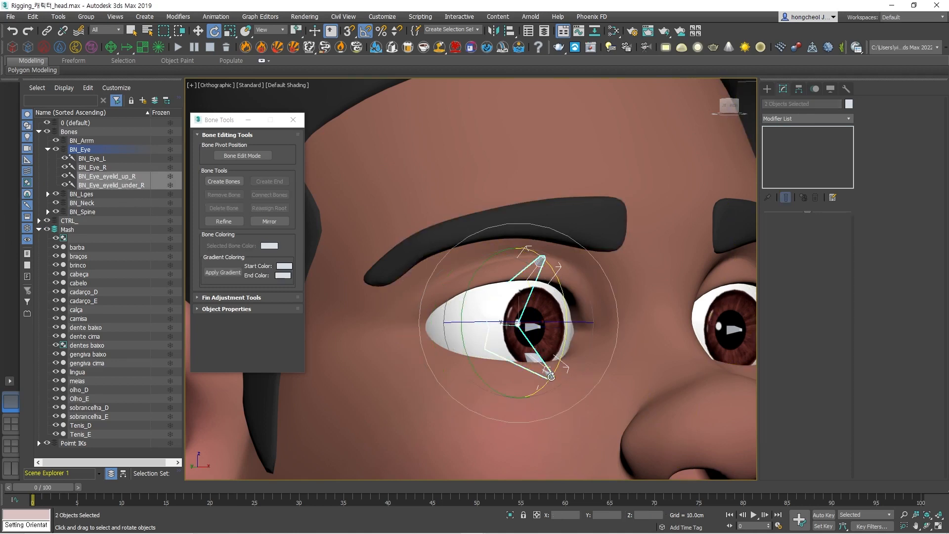
{"action": "key", "text": "ctrl+v"}
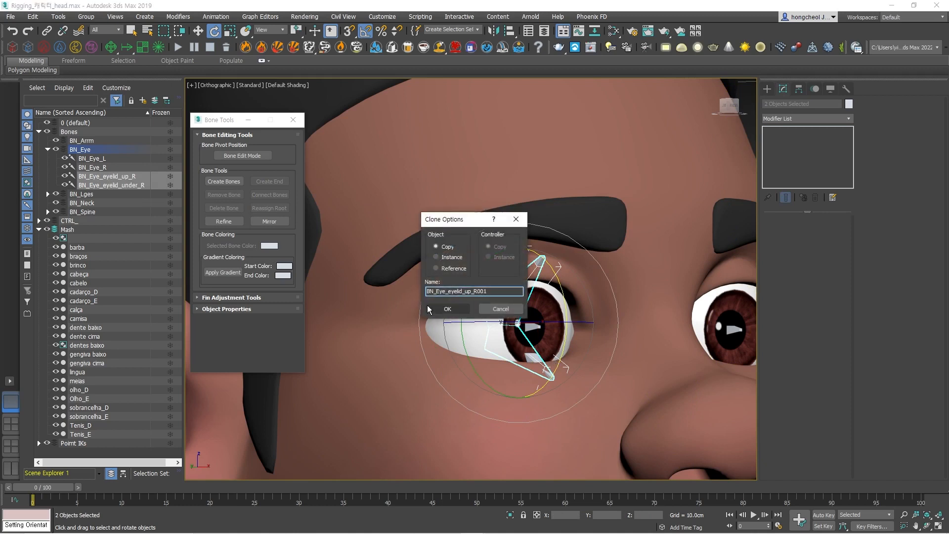
{"action": "left_click", "coordinate": [445, 309]}
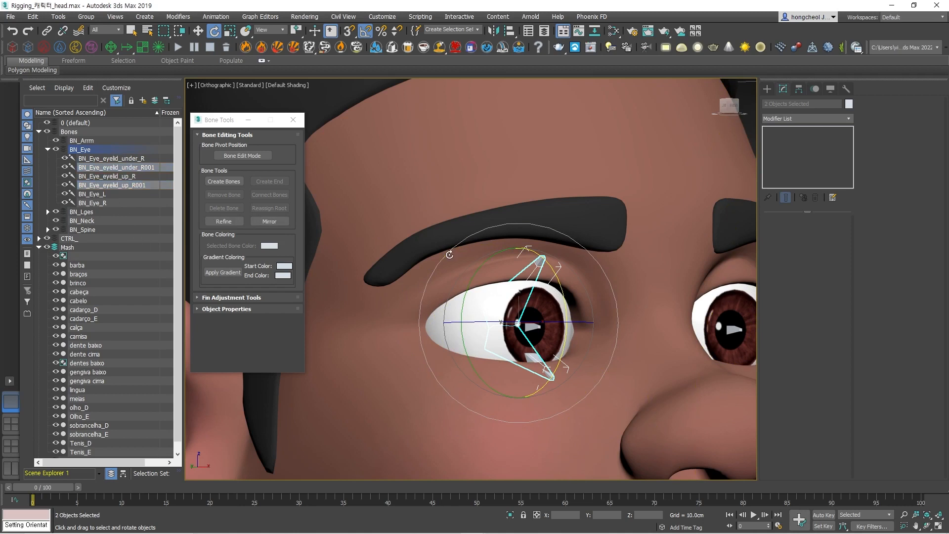
Move the cloned lower eyelid bone BN_Eye_eyelid_under_R001 to the left eye by setting its X position to 4.313 cm.
{"action": "left_click", "coordinate": [119, 168]}
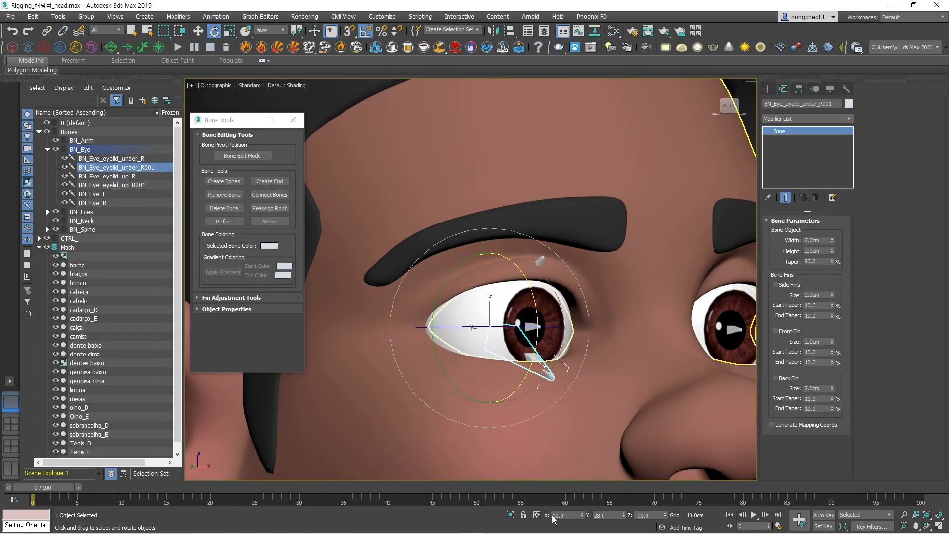
{"action": "left_click", "coordinate": [269, 33]}
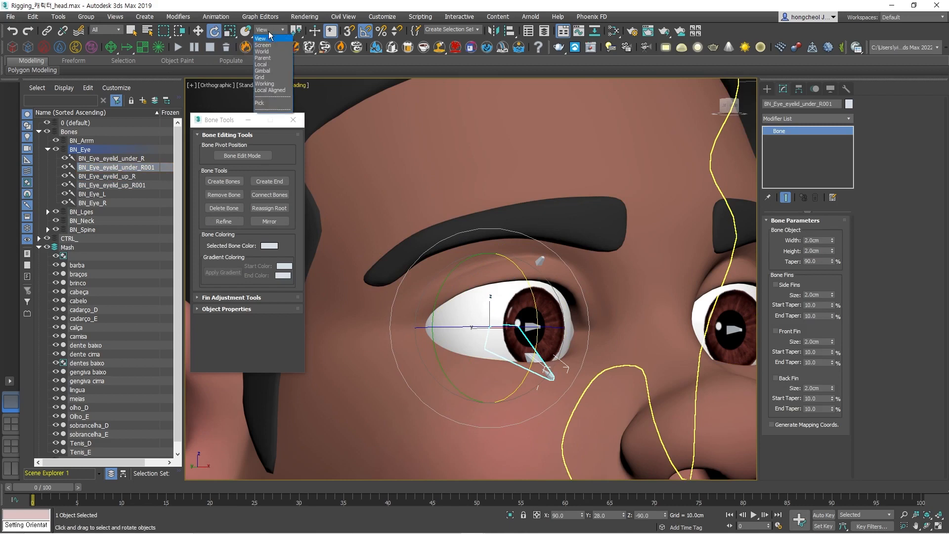
{"action": "left_click", "coordinate": [242, 35]}
{"action": "key", "text": "w"}
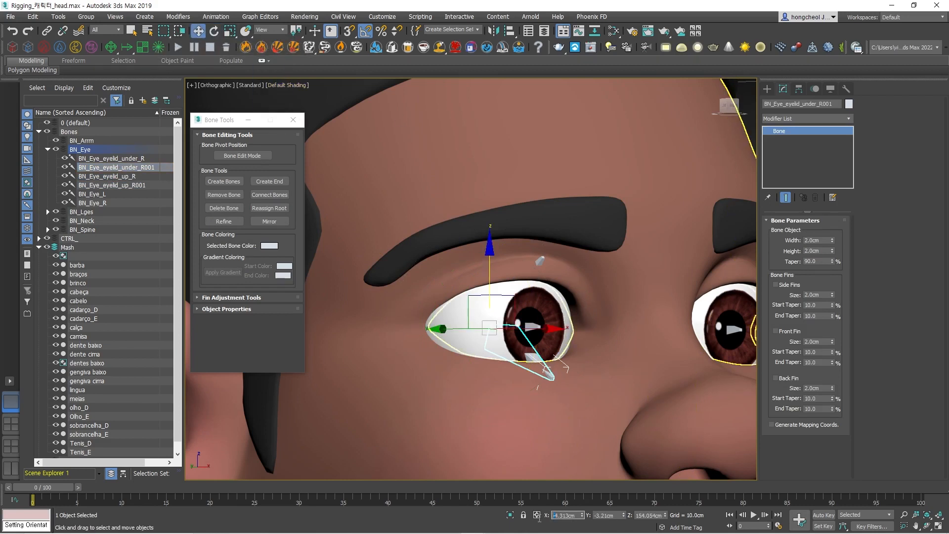
{"action": "type", "text": "4.313"}
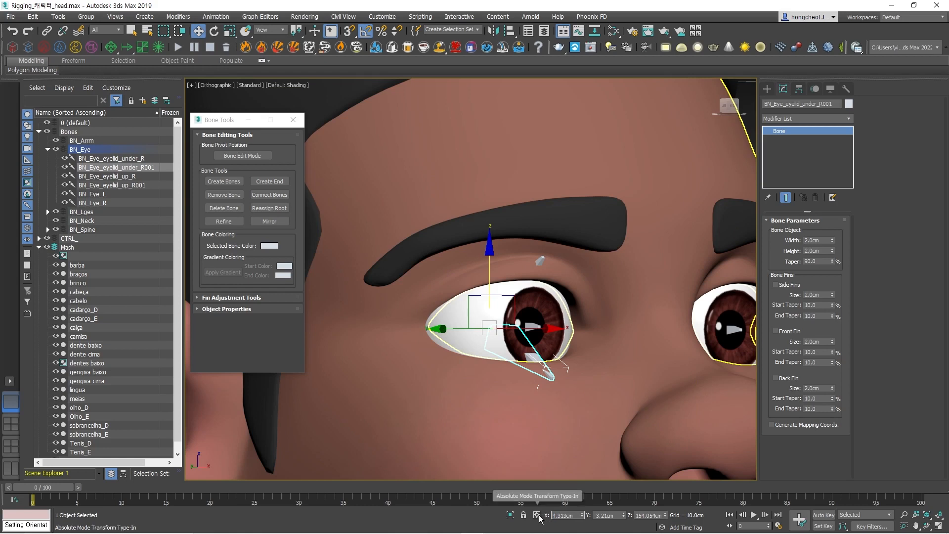
{"action": "key", "text": "Return"}
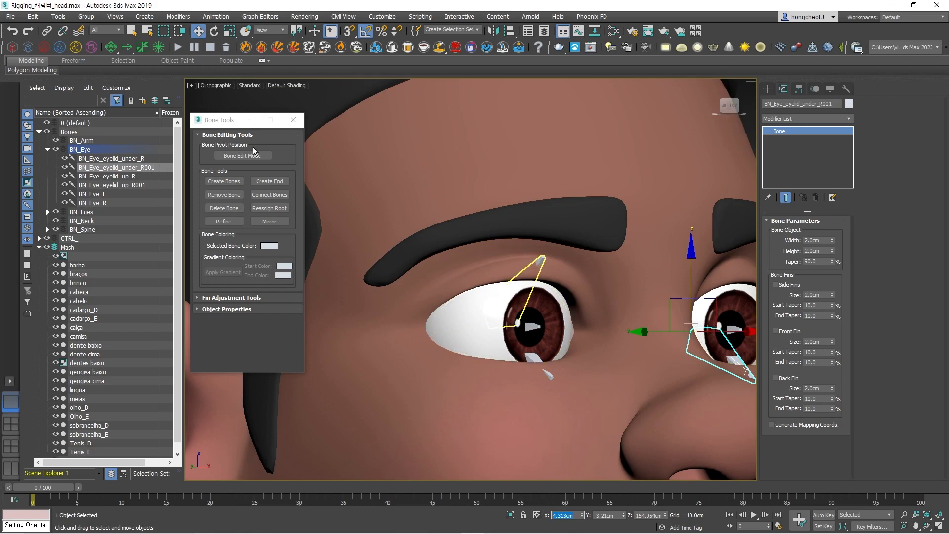
Move the cloned upper eyelid bone BN_Eye_eyelid_up_R001 to the left eye by setting its X position to 4.313 cm.
{"action": "left_click", "coordinate": [140, 186]}
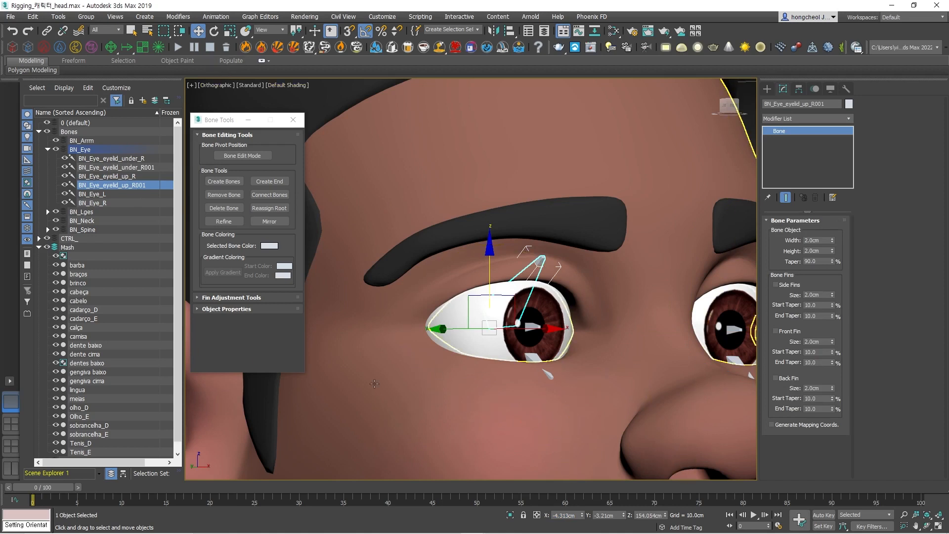
{"action": "left_click", "coordinate": [555, 516]}
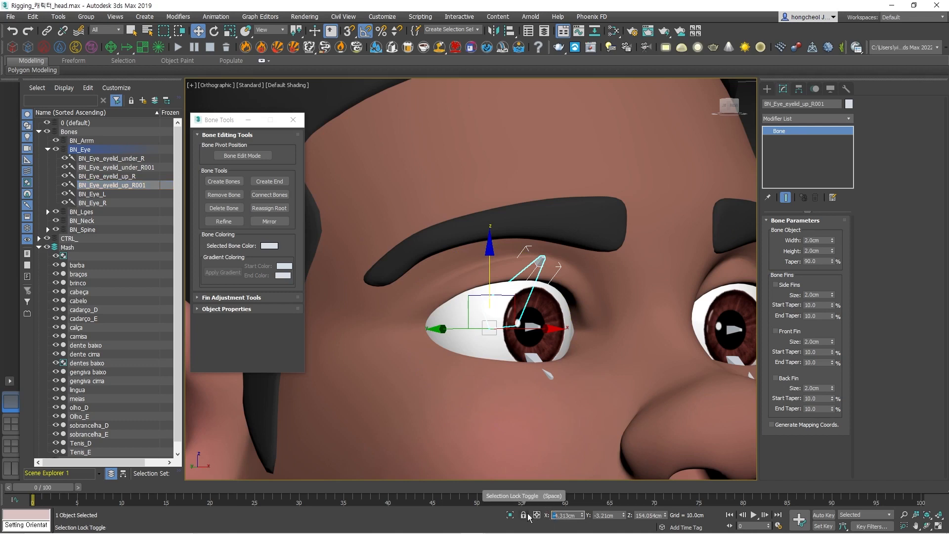
{"action": "key", "text": "BackSpace"}
{"action": "key", "text": "Return"}
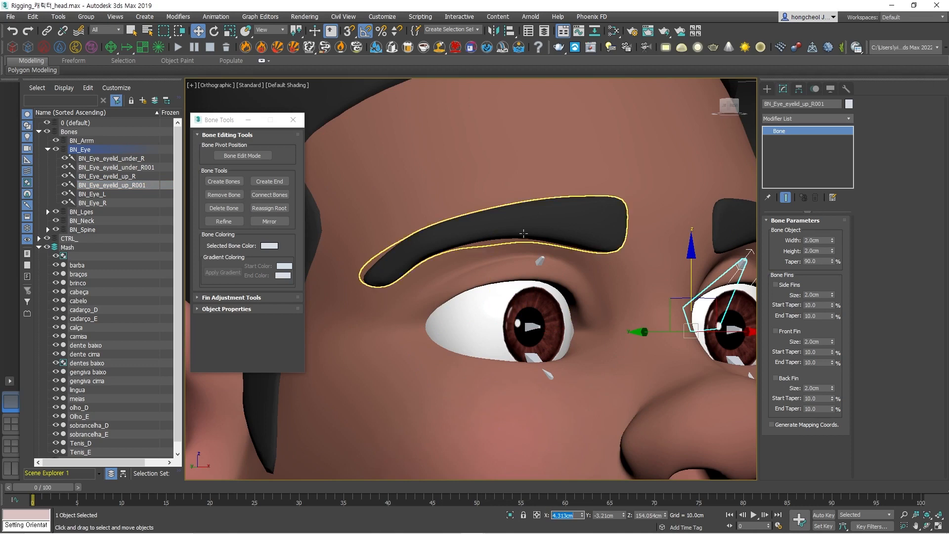
Rename the two cloned bones as BN_Eye_eyelid_under_L and BN_Eye_eyelid_up_L, and clear the selection.
{"action": "left_click", "coordinate": [148, 168]}
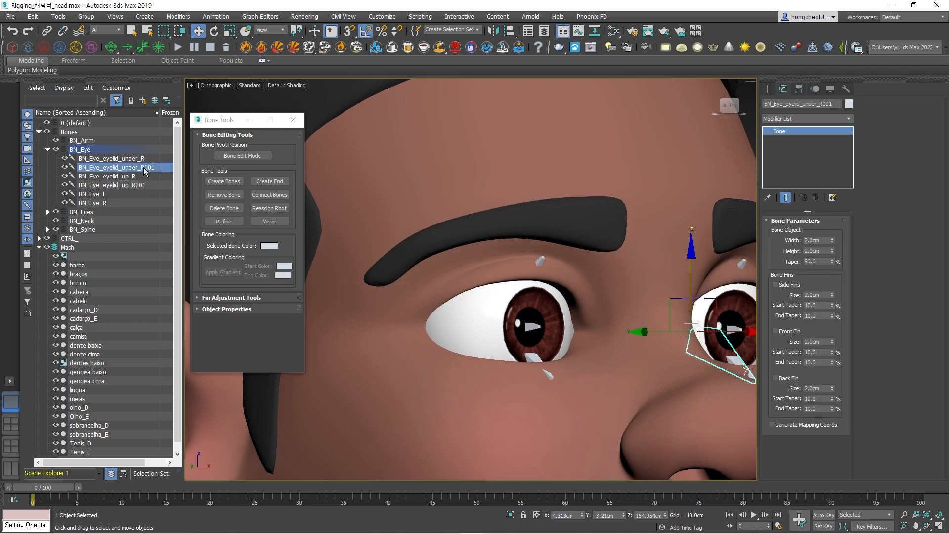
{"action": "left_click_drag", "start_coordinate": [141, 167], "coordinate": [154, 168]}
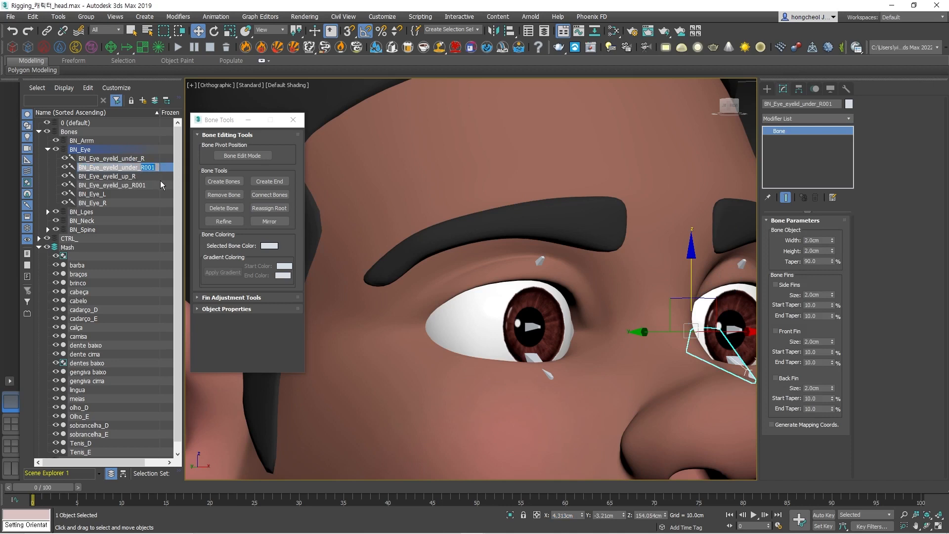
{"action": "type", "text": "L"}
{"action": "left_click", "coordinate": [138, 185]}
{"action": "left_click_drag", "start_coordinate": [828, 104], "coordinate": [819, 104]}
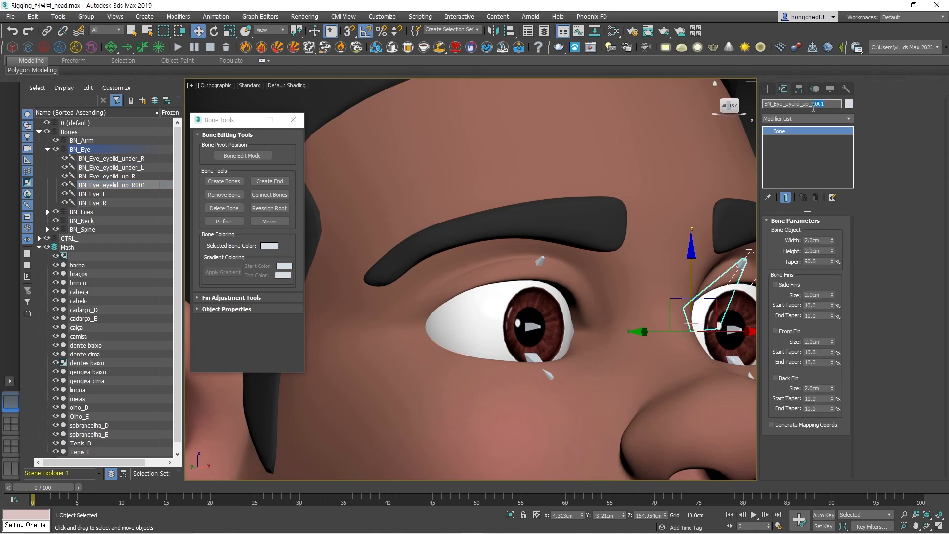
{"action": "type", "text": "L"}
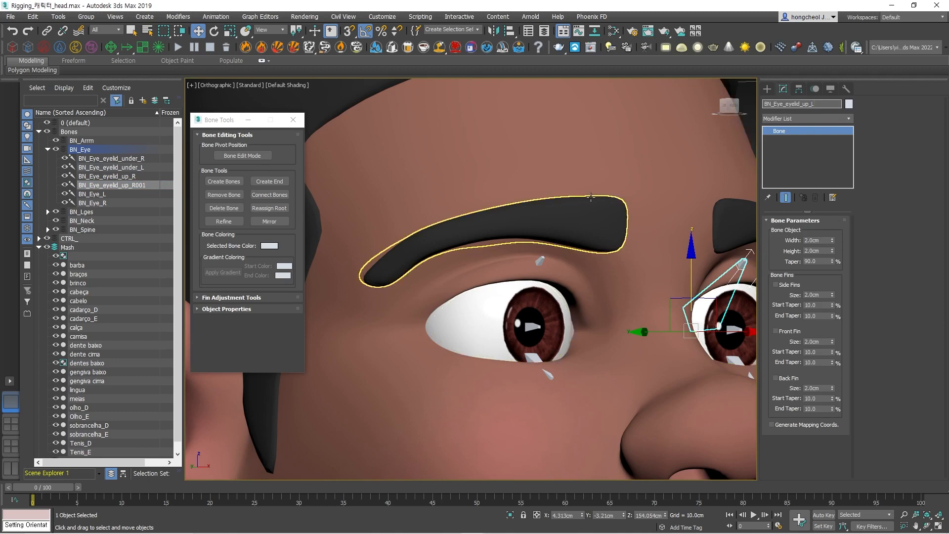
{"action": "scroll", "coordinate": [593, 198], "scroll_direction": "down", "scroll_amount": 5}
{"action": "left_click", "coordinate": [716, 256]}
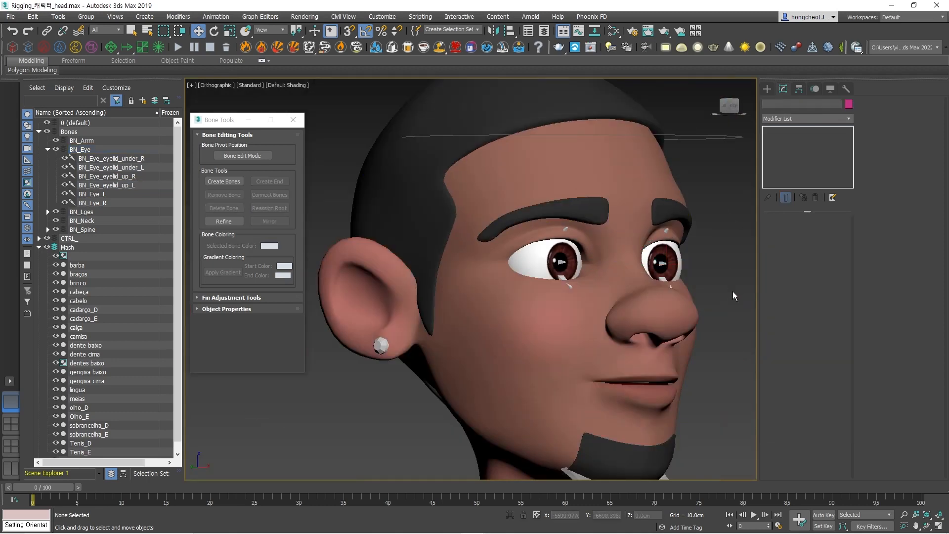
Examine the eye and eyelid bones of both eyes from the front, selecting the right eye's bones one by one.
{"action": "key", "text": "shift+g"}
{"action": "key", "text": "f"}
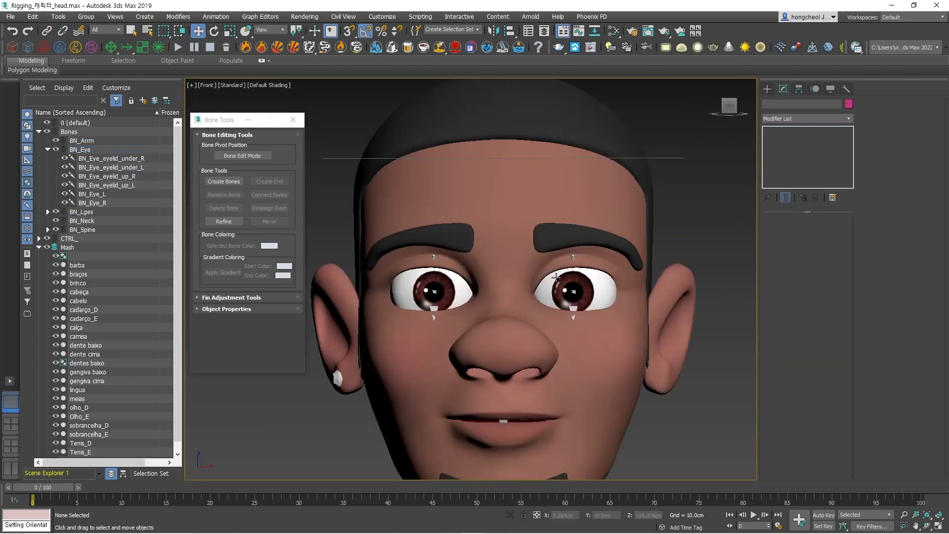
{"action": "scroll", "coordinate": [429, 253], "scroll_direction": "up", "scroll_amount": 5}
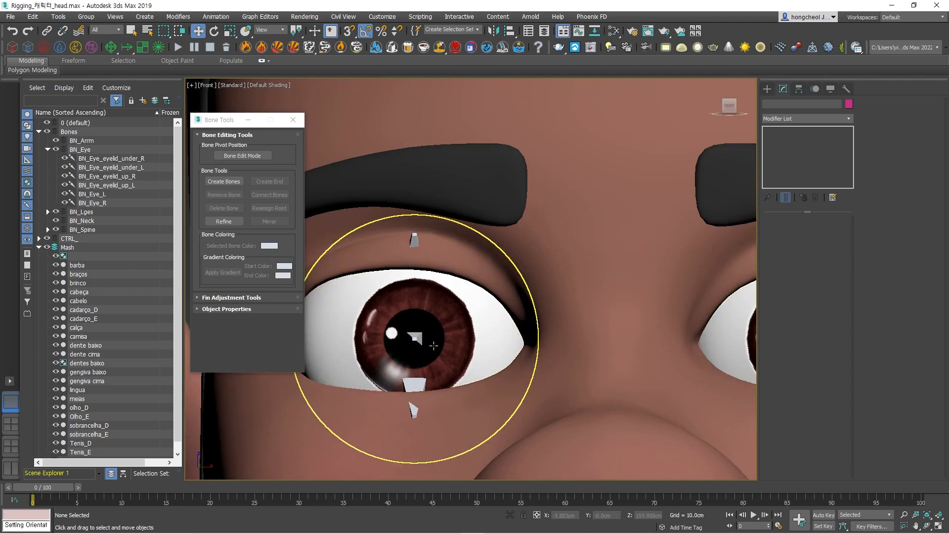
{"action": "left_click", "coordinate": [417, 339]}
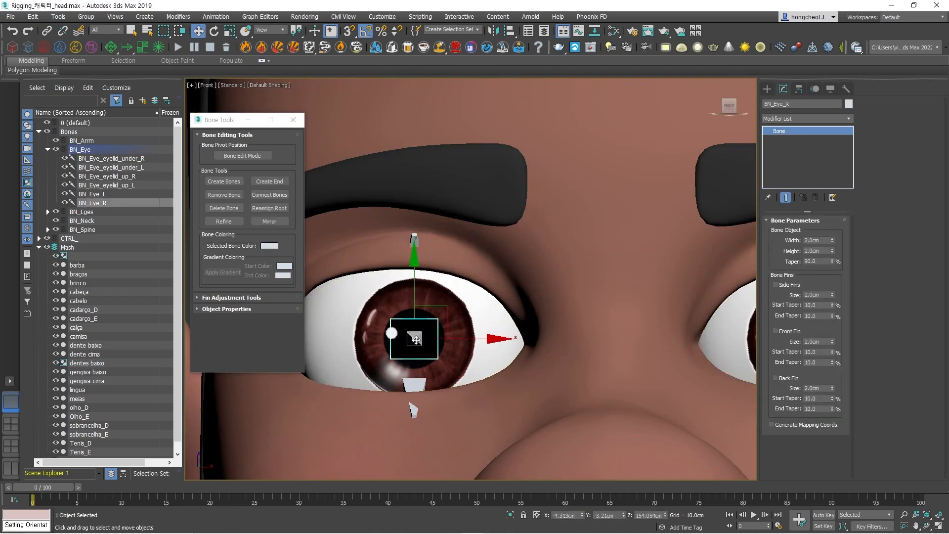
{"action": "left_click", "coordinate": [414, 237]}
{"action": "left_click", "coordinate": [414, 412]}
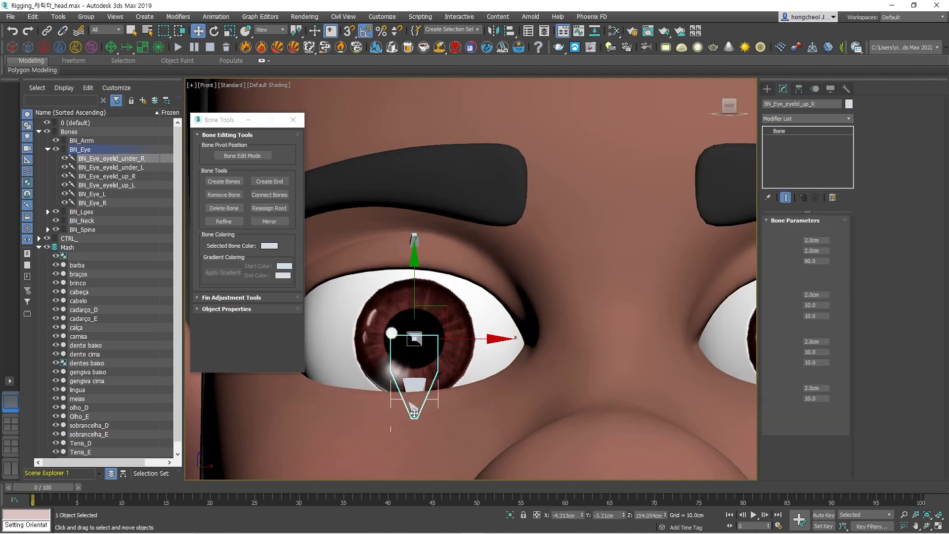
{"action": "scroll", "coordinate": [657, 361], "scroll_direction": "down", "scroll_amount": 4}
{"action": "middle_click_drag", "start_coordinate": [729, 350], "coordinate": [541, 348]}
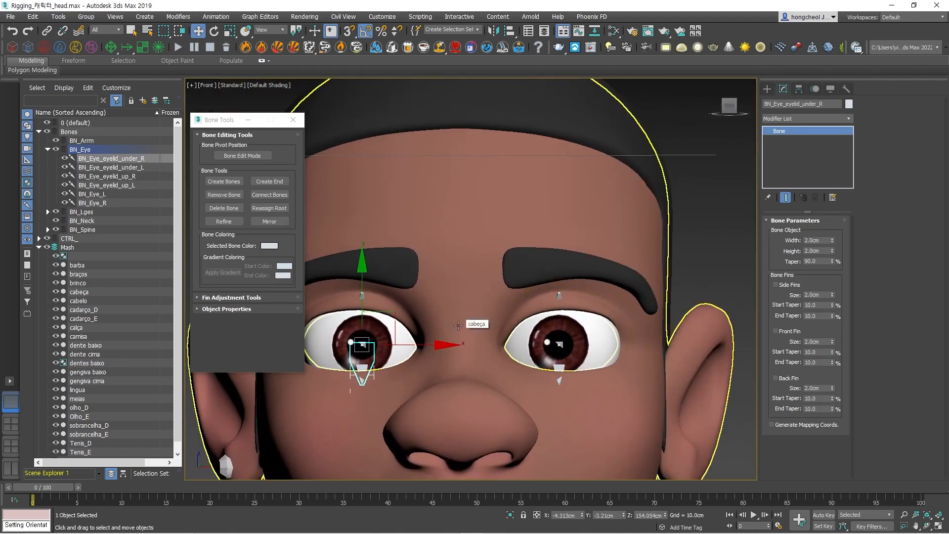
{"action": "middle_click_drag", "start_coordinate": [458, 325], "coordinate": [644, 294], "text": "alt"}
Hide the Mash layer and test-rotate the CTRL_Head control against the eye bones, undoing the rotation.
{"action": "left_click", "coordinate": [47, 247]}
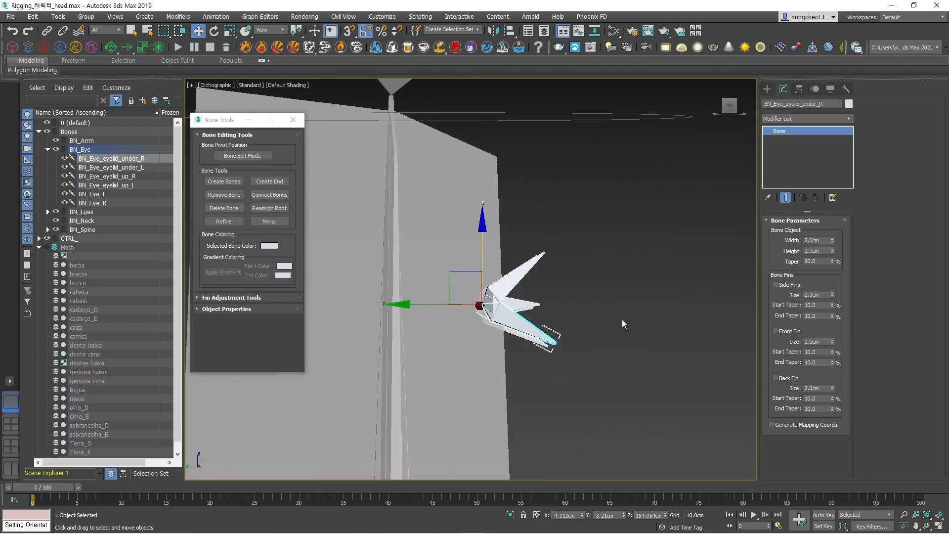
{"action": "scroll", "coordinate": [621, 319], "scroll_direction": "down", "scroll_amount": 5}
{"action": "left_click", "coordinate": [652, 243]}
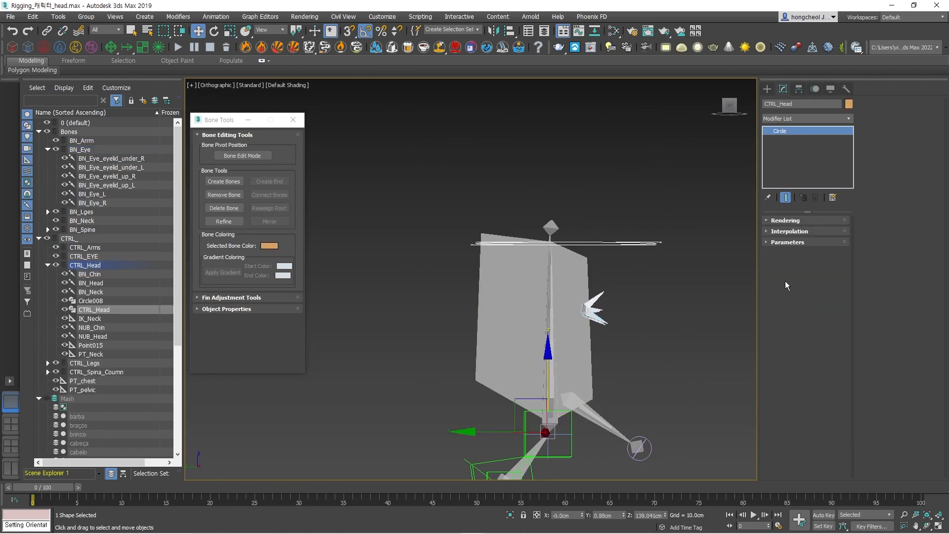
{"action": "key", "text": "e"}
{"action": "left_click_drag", "start_coordinate": [599, 378], "coordinate": [612, 374]}
{"action": "key", "text": "ctrl+z"}
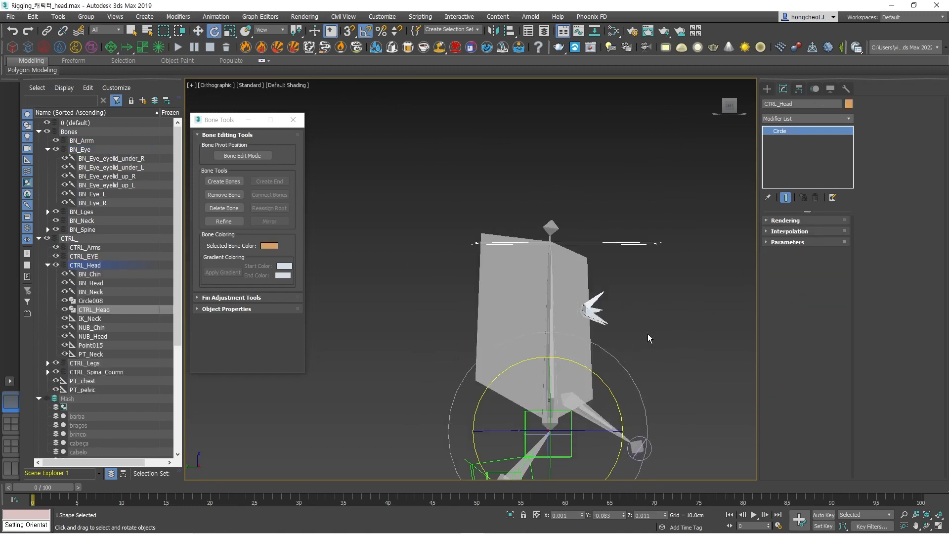
Link the eye bones BN_Eye_L and BN_Eye_R to the head bone as their parent.
{"action": "scroll", "coordinate": [651, 316], "scroll_direction": "up", "scroll_amount": 5}
{"action": "left_click", "coordinate": [633, 324]}
{"action": "key", "text": "z"}
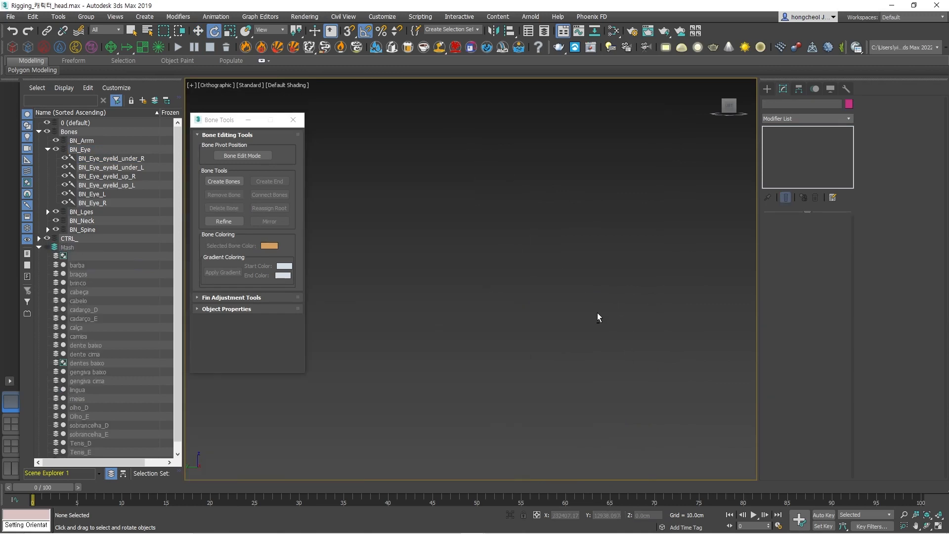
{"action": "left_click", "coordinate": [425, 130]}
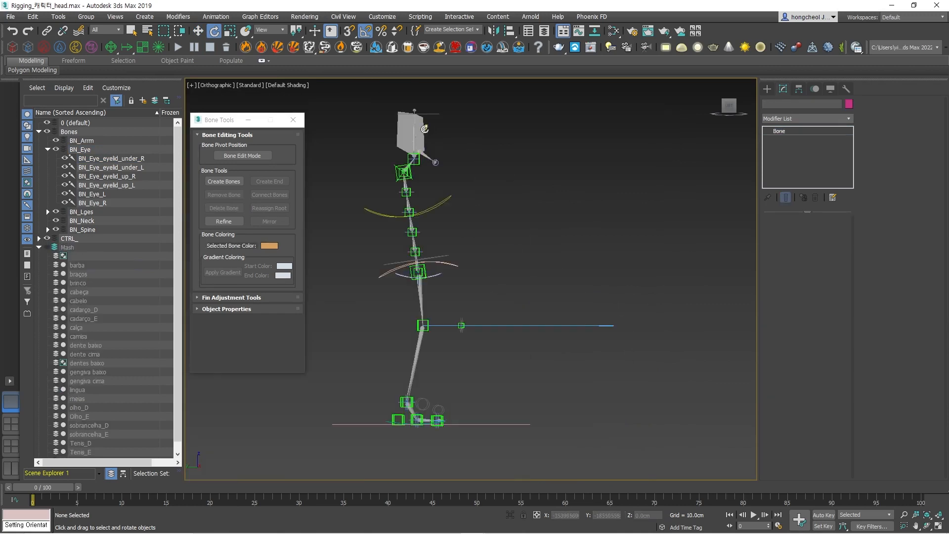
{"action": "key", "text": "z"}
{"action": "left_click_drag", "start_coordinate": [674, 401], "coordinate": [558, 424]}
{"action": "scroll", "coordinate": [685, 394], "scroll_direction": "down", "scroll_amount": 5}
{"action": "middle_click_drag", "start_coordinate": [685, 393], "coordinate": [444, 318], "text": "alt"}
{"action": "left_click", "coordinate": [46, 30]}
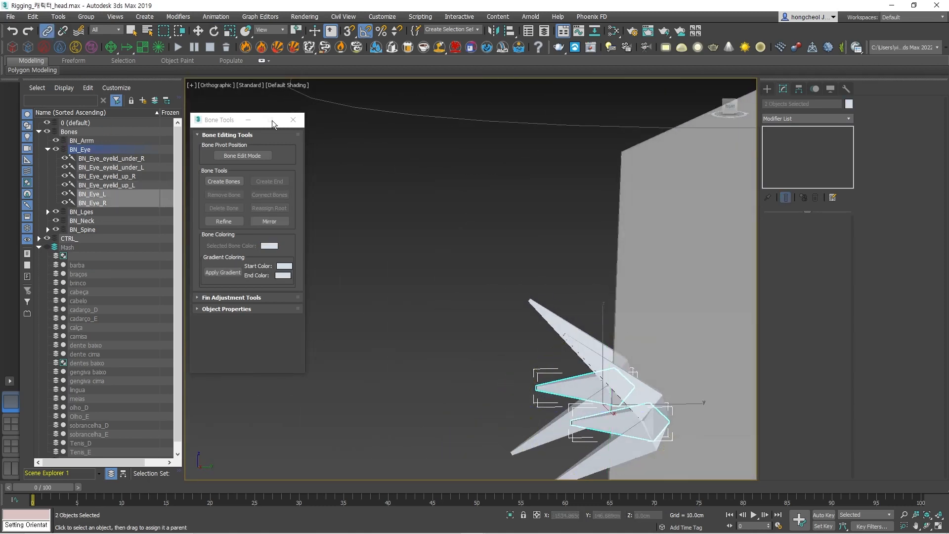
{"action": "left_click_drag", "start_coordinate": [606, 427], "coordinate": [693, 292]}
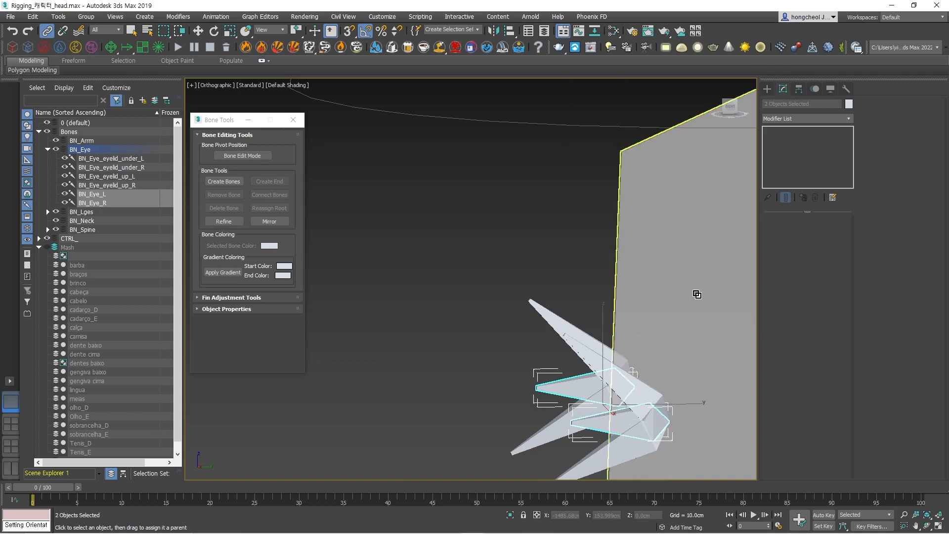
{"action": "left_click", "coordinate": [470, 337]}
Test-rotate the CTRL_Head control to check whether the eye and eyelid bones follow the head, cancelling the rotation.
{"action": "scroll", "coordinate": [470, 337], "scroll_direction": "down", "scroll_amount": 5}
{"action": "mouse_move", "coordinate": [470, 337]}
{"action": "middle_mouse_down", "text": "alt"}
{"action": "mouse_move", "coordinate": [453, 348]}
{"action": "mouse_move", "coordinate": [464, 348]}
{"action": "middle_mouse_up", "text": "alt"}
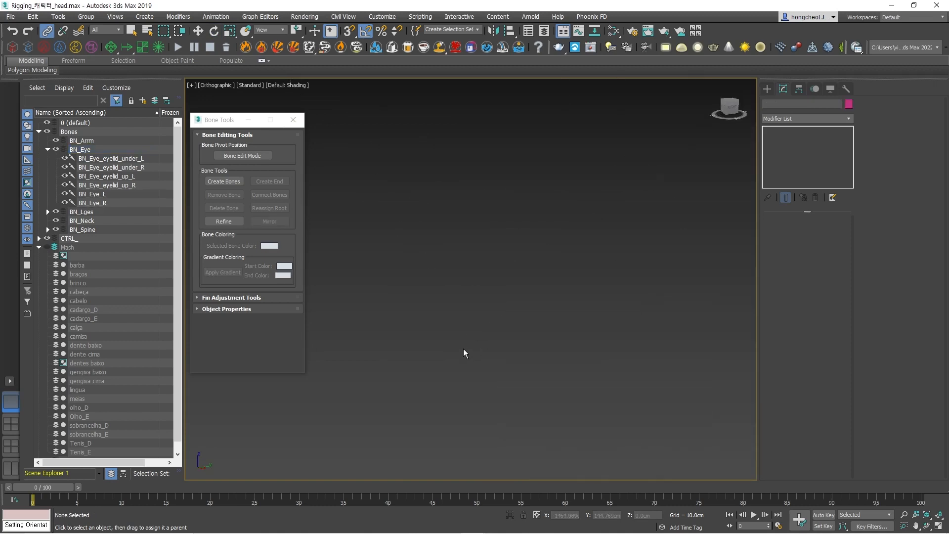
{"action": "key", "text": "f"}
{"action": "left_click_drag", "start_coordinate": [625, 141], "coordinate": [657, 187]}
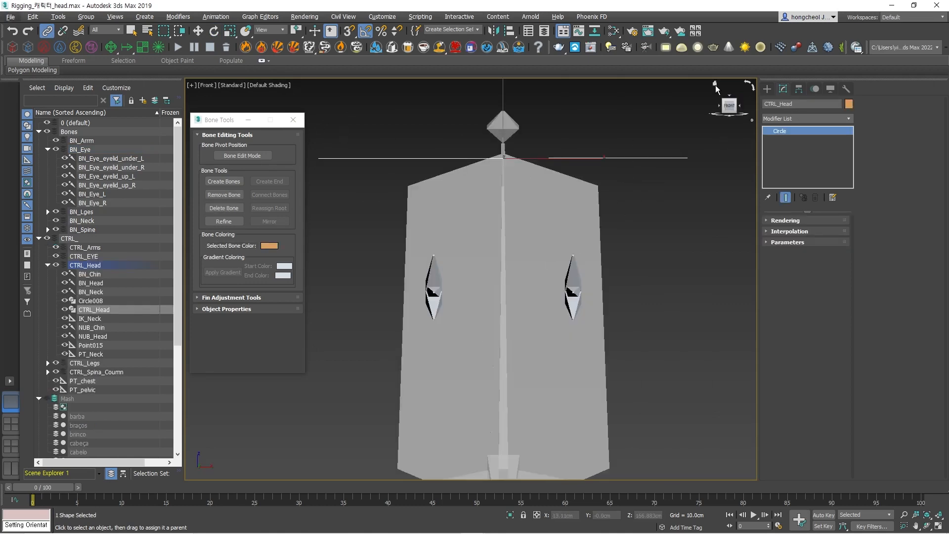
{"action": "left_click", "coordinate": [716, 85]}
{"action": "left_click", "coordinate": [717, 85]}
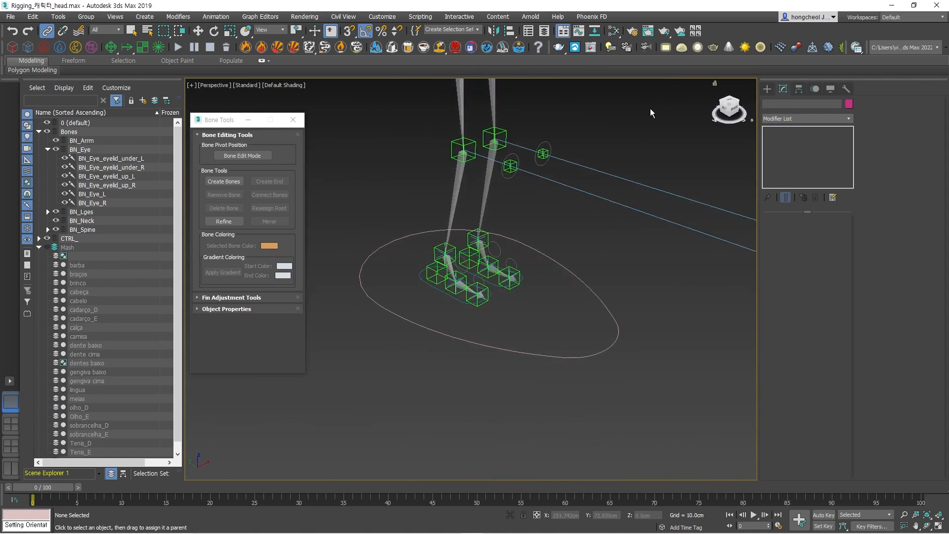
{"action": "middle_click_drag", "start_coordinate": [650, 109], "coordinate": [671, 414]}
{"action": "scroll", "coordinate": [671, 415], "scroll_direction": "up", "scroll_amount": 4}
{"action": "middle_click_drag", "start_coordinate": [611, 309], "coordinate": [647, 383]}
{"action": "scroll", "coordinate": [616, 312], "scroll_direction": "up", "scroll_amount": 4}
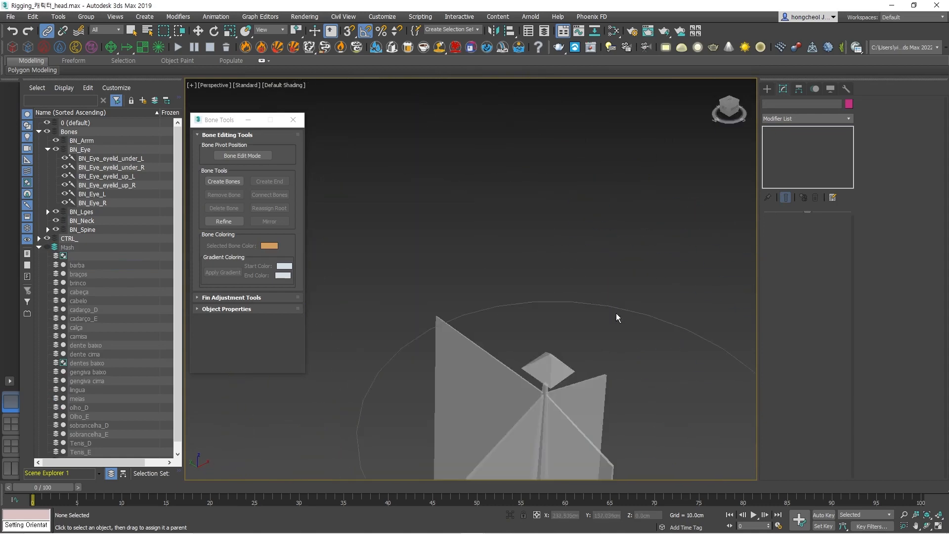
{"action": "middle_click_drag", "start_coordinate": [616, 312], "coordinate": [594, 239]}
{"action": "left_click", "coordinate": [603, 144]}
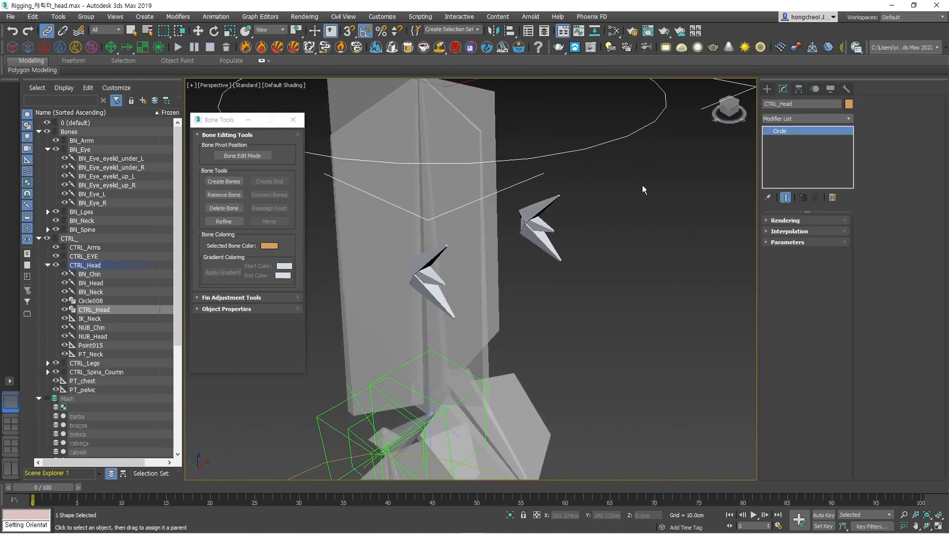
{"action": "key", "text": "e"}
{"action": "left_click_drag", "start_coordinate": [462, 390], "coordinate": [504, 355]}
{"action": "right_click", "coordinate": [504, 355]}
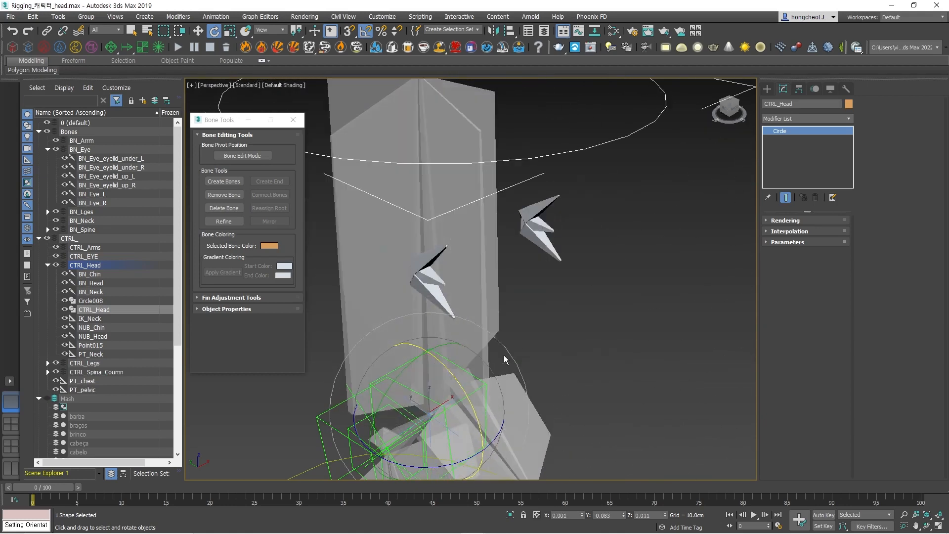
{"action": "left_click", "coordinate": [633, 365]}
{"action": "scroll", "coordinate": [648, 354], "scroll_direction": "down", "scroll_amount": 5}
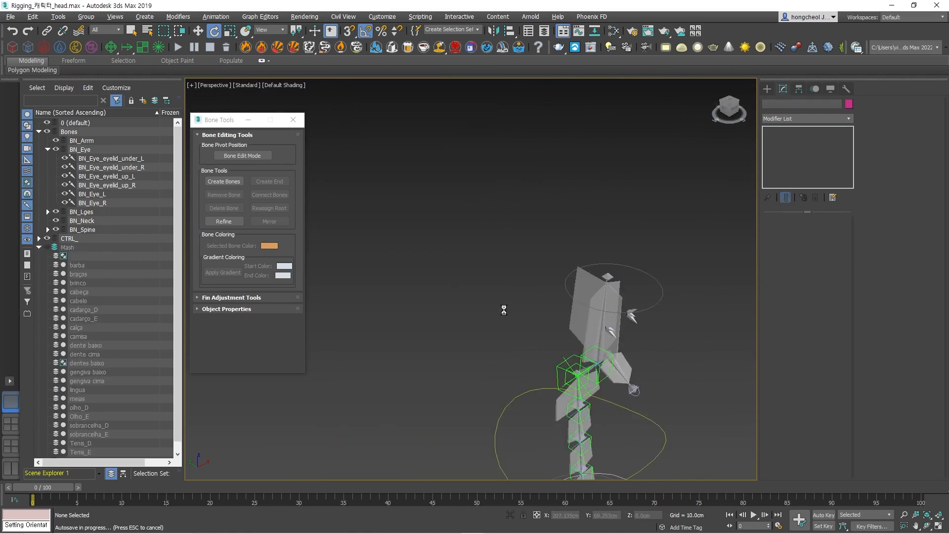
Select the right eye's bones, and pick the upper leg bone BN_Remur_L with its whole child chain as the colour reference.
{"action": "scroll", "coordinate": [512, 323], "scroll_direction": "up", "scroll_amount": 4}
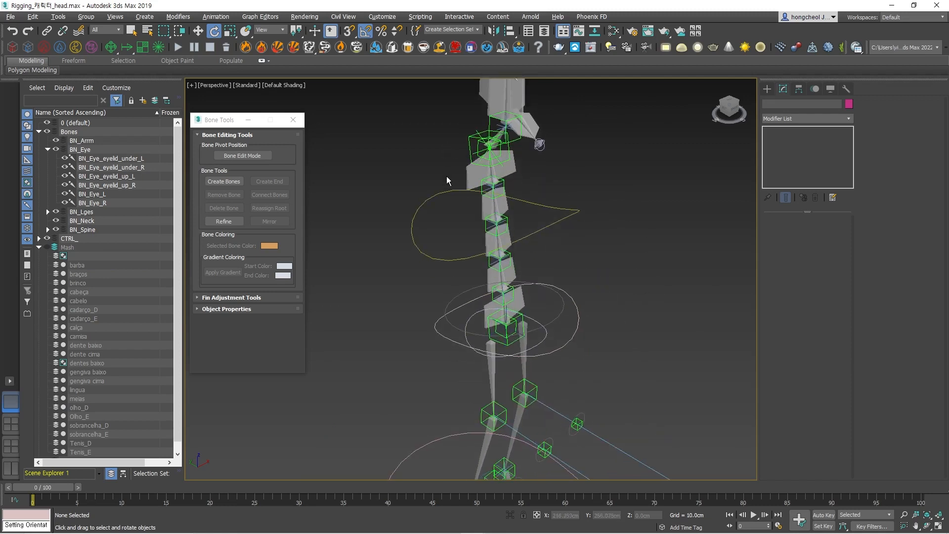
{"action": "middle_click_drag", "start_coordinate": [551, 345], "coordinate": [520, 345], "text": "alt"}
{"action": "middle_click_drag", "start_coordinate": [520, 225], "coordinate": [633, 248], "text": "alt"}
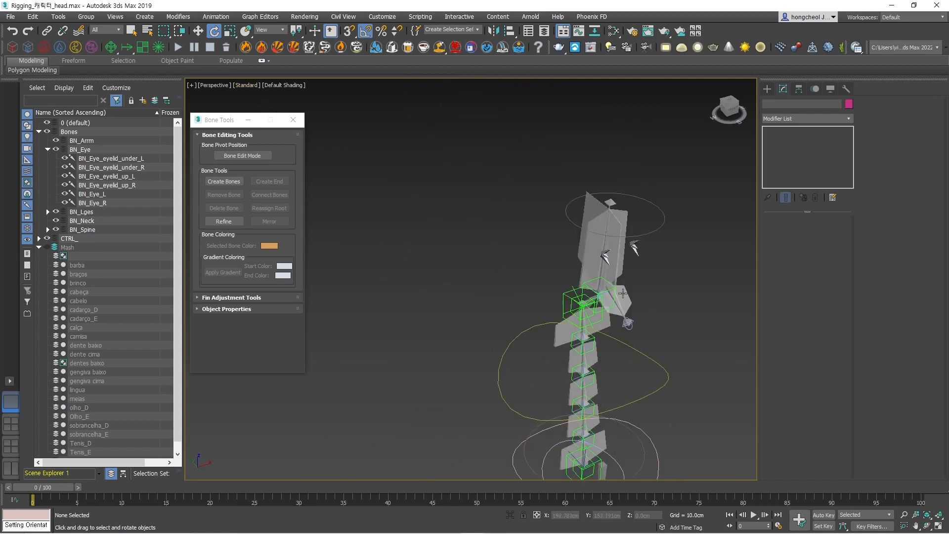
{"action": "left_click", "coordinate": [607, 258]}
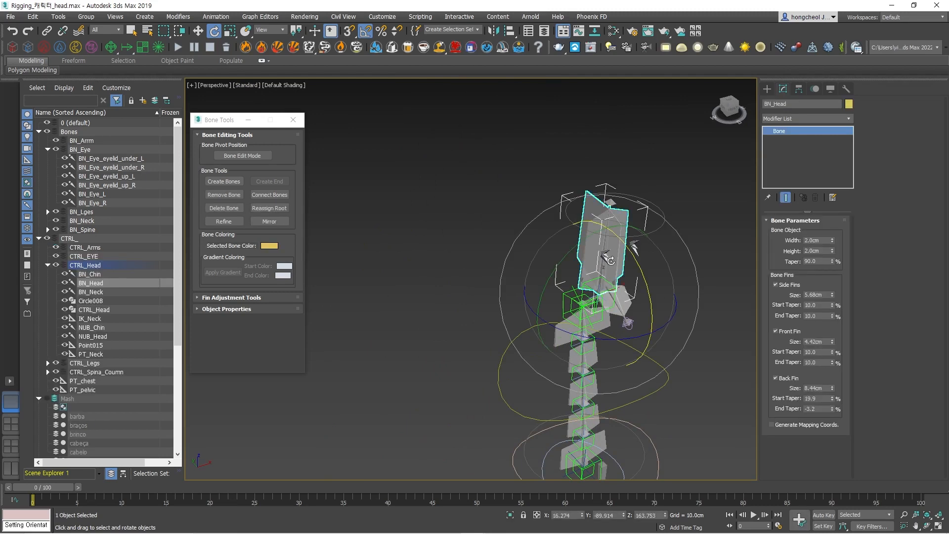
{"action": "scroll", "coordinate": [607, 258], "scroll_direction": "up", "scroll_amount": 5}
{"action": "left_click", "coordinate": [608, 253]}
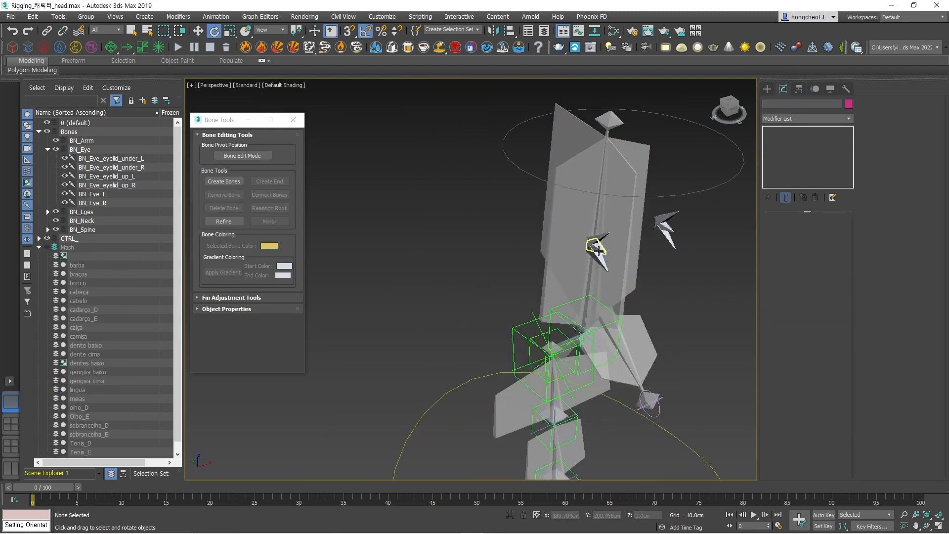
{"action": "left_click", "coordinate": [602, 239], "text": "ctrl"}
{"action": "left_click", "coordinate": [605, 263], "text": "ctrl"}
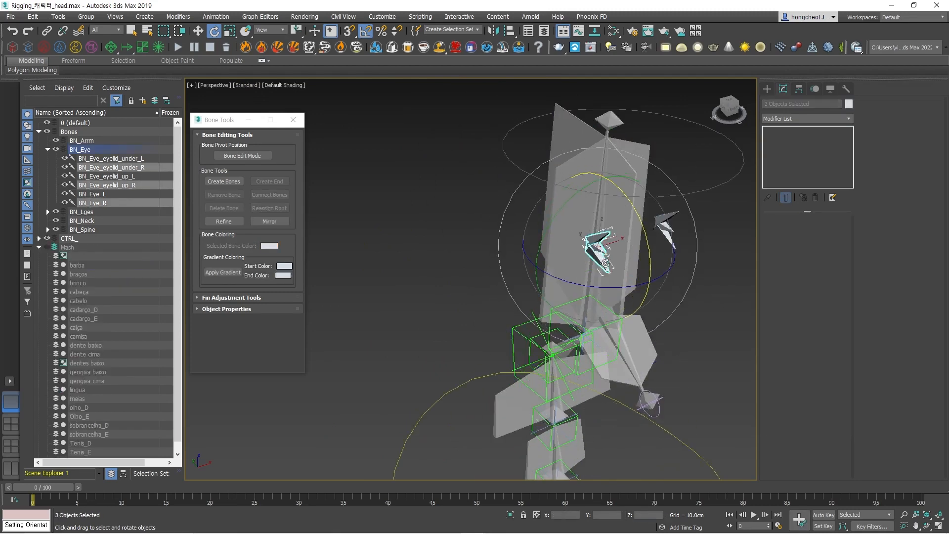
{"action": "scroll", "coordinate": [697, 304], "scroll_direction": "down", "scroll_amount": 5}
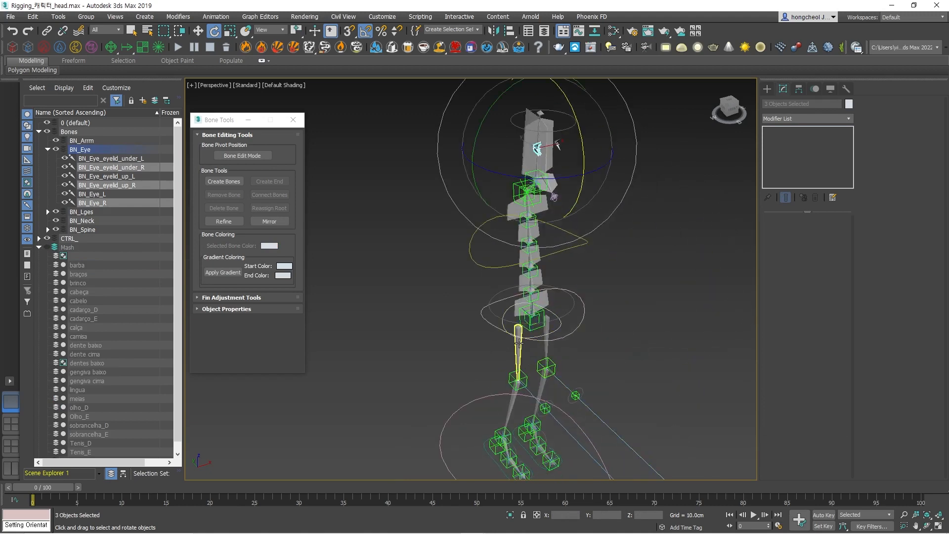
{"action": "left_click", "coordinate": [518, 346], "text": "ctrl"}
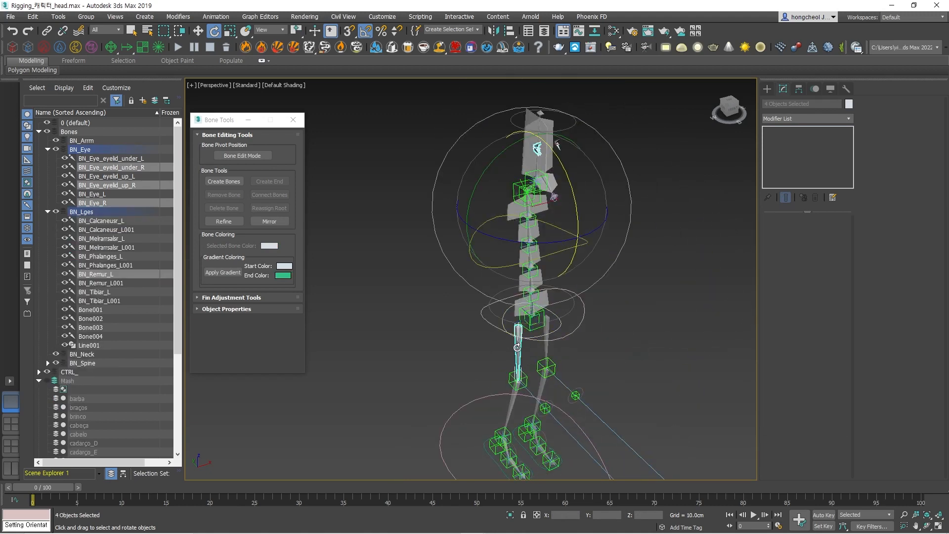
{"action": "double_click", "coordinate": [518, 348]}
Add the right eye and both right eyelid bones to the leg chain selection and apply the leg's green object colour to all.
{"action": "scroll", "coordinate": [539, 202], "scroll_direction": "up", "scroll_amount": 5}
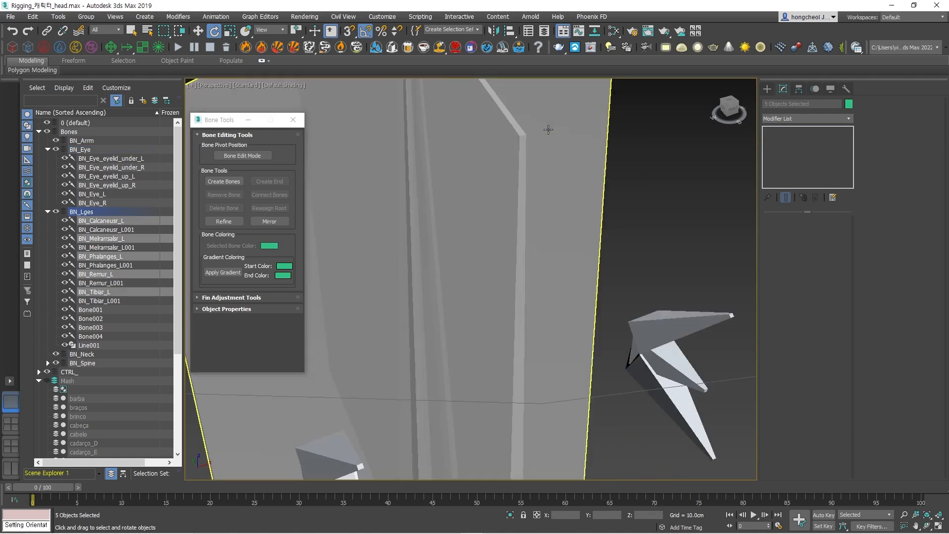
{"action": "scroll", "coordinate": [491, 332], "scroll_direction": "down", "scroll_amount": 3}
{"action": "left_click", "coordinate": [456, 368], "text": "ctrl"}
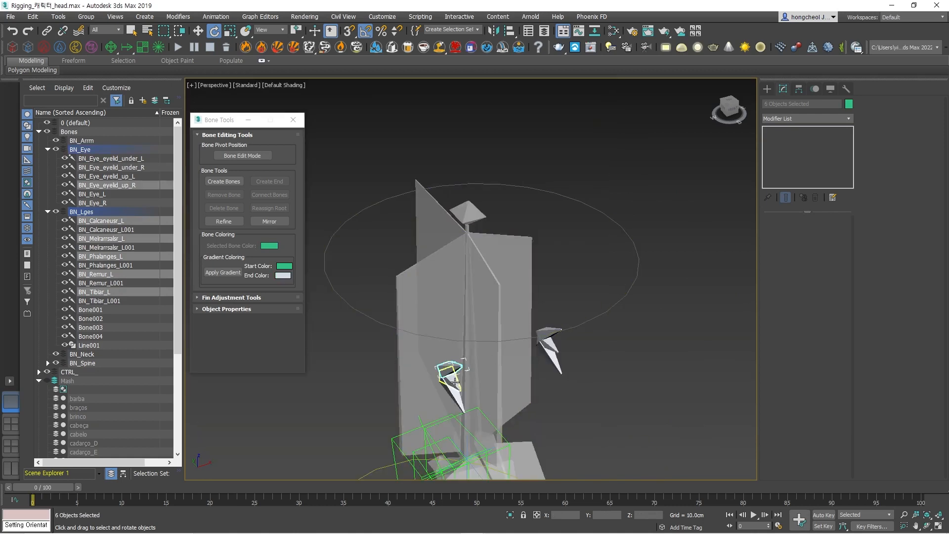
{"action": "left_click", "coordinate": [453, 382], "text": "ctrl"}
{"action": "left_click", "coordinate": [458, 395], "text": "ctrl"}
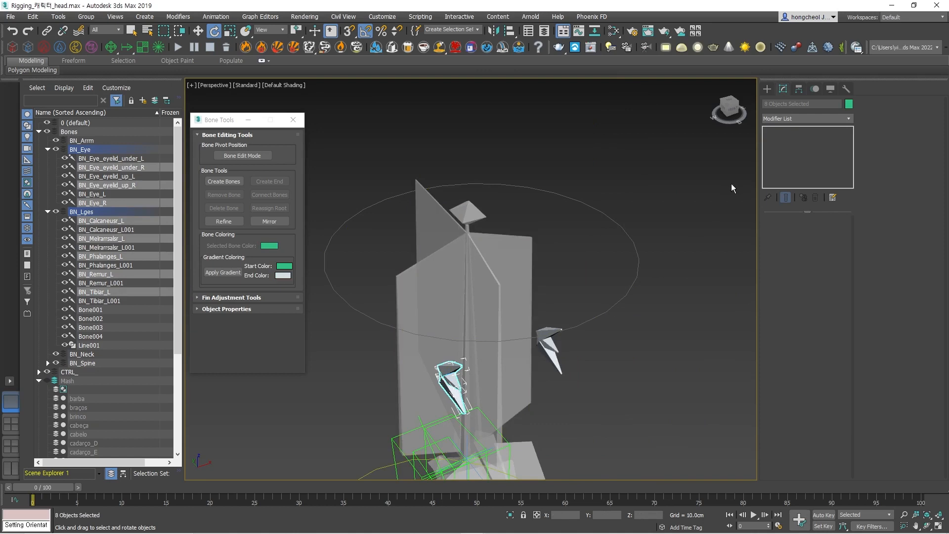
{"action": "left_click", "coordinate": [850, 105]}
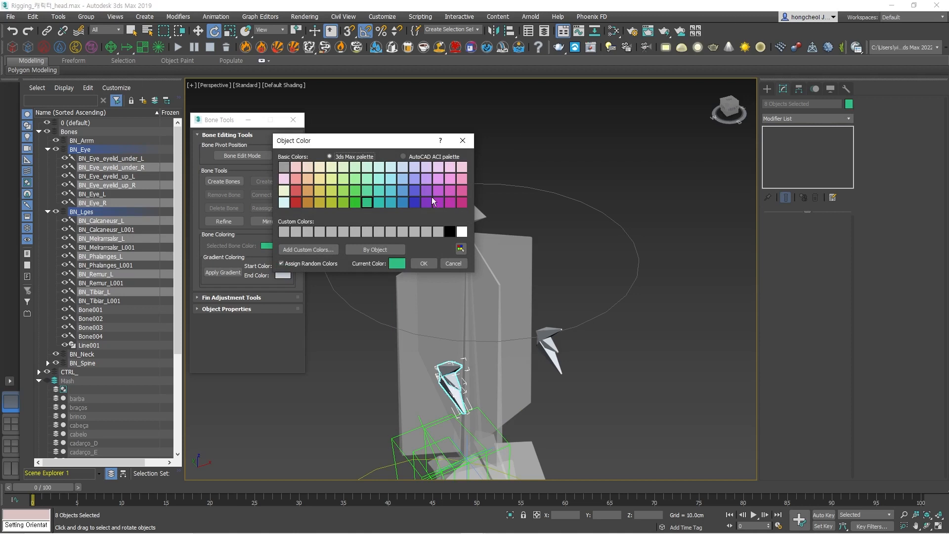
{"action": "left_click", "coordinate": [423, 264]}
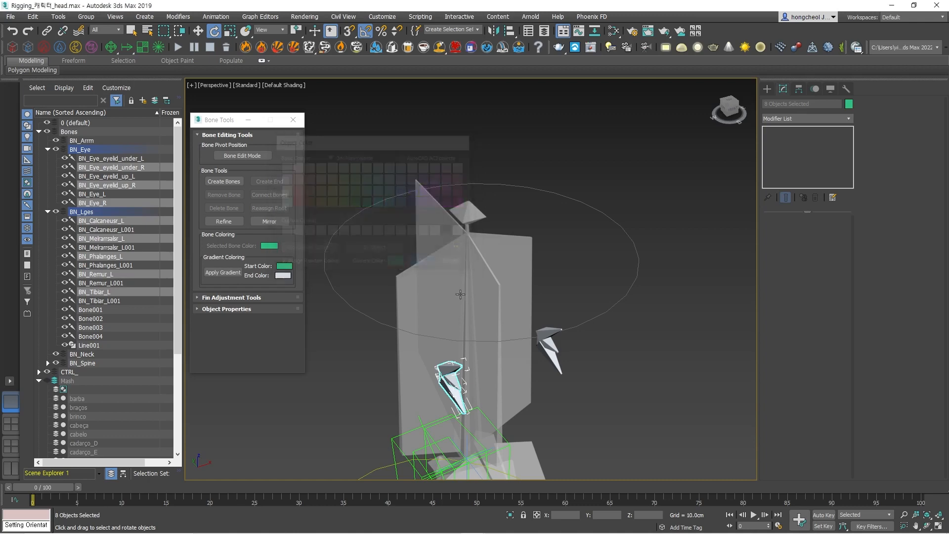
{"action": "scroll", "coordinate": [633, 376], "scroll_direction": "down", "scroll_amount": 6}
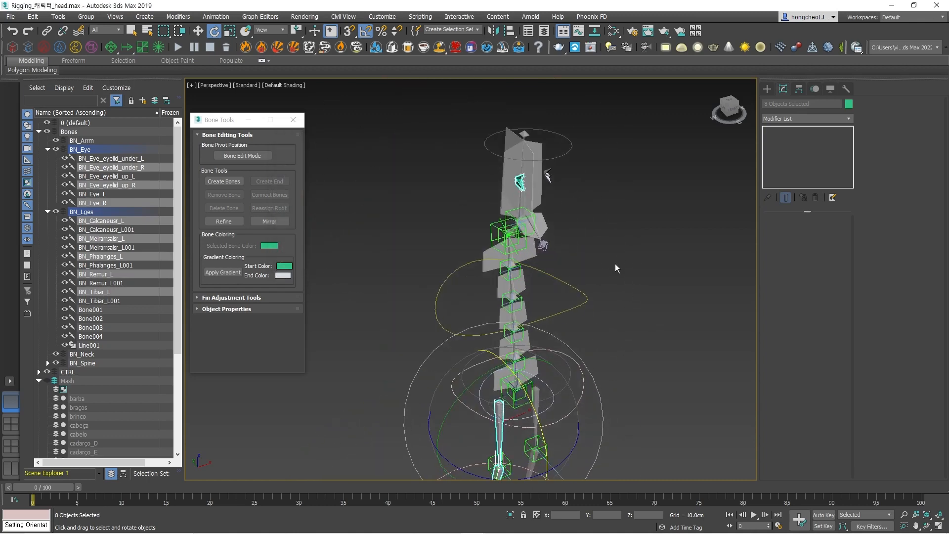
{"action": "left_click", "coordinate": [614, 263]}
Select everything in the Bones layer and switch the perspective viewport's rendering quality to High Quality.
{"action": "scroll", "coordinate": [506, 188], "scroll_direction": "up", "scroll_amount": 3}
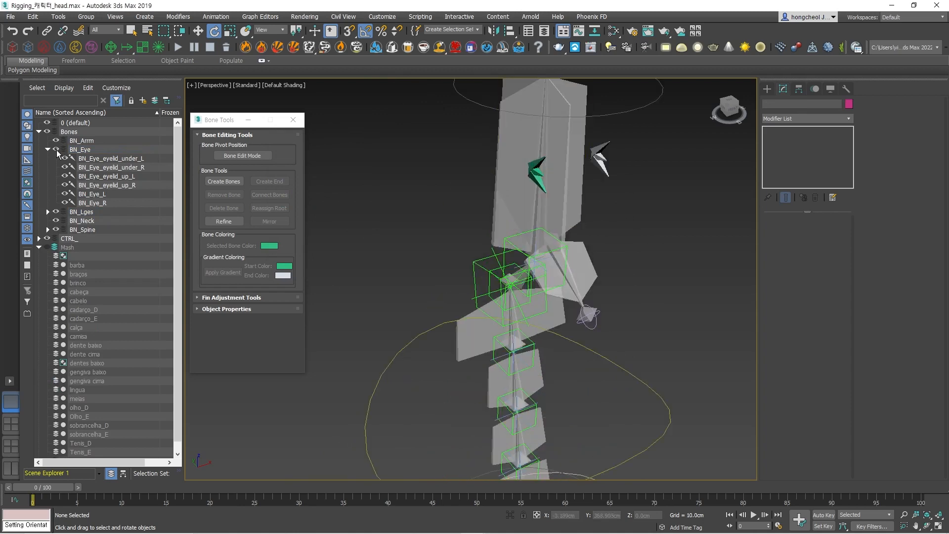
{"action": "double_click", "coordinate": [69, 134]}
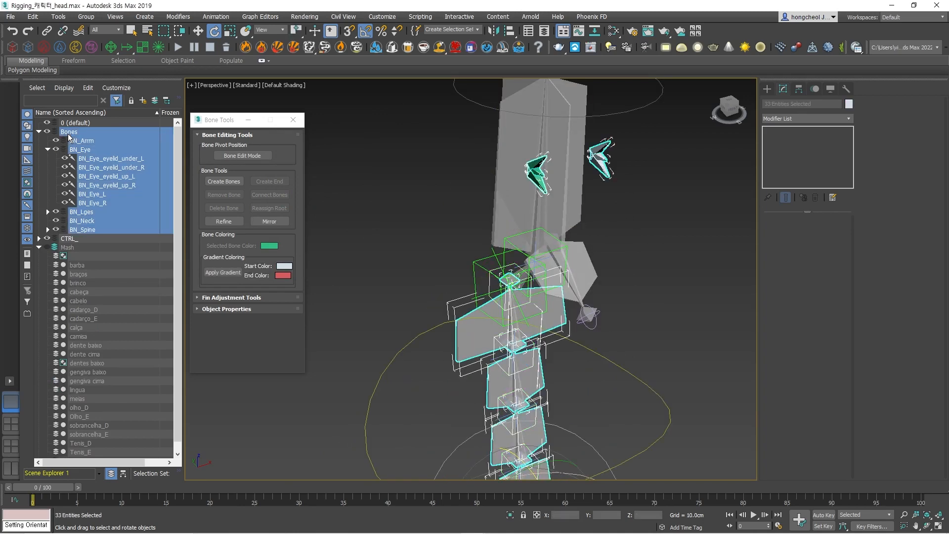
{"action": "left_click", "coordinate": [250, 84]}
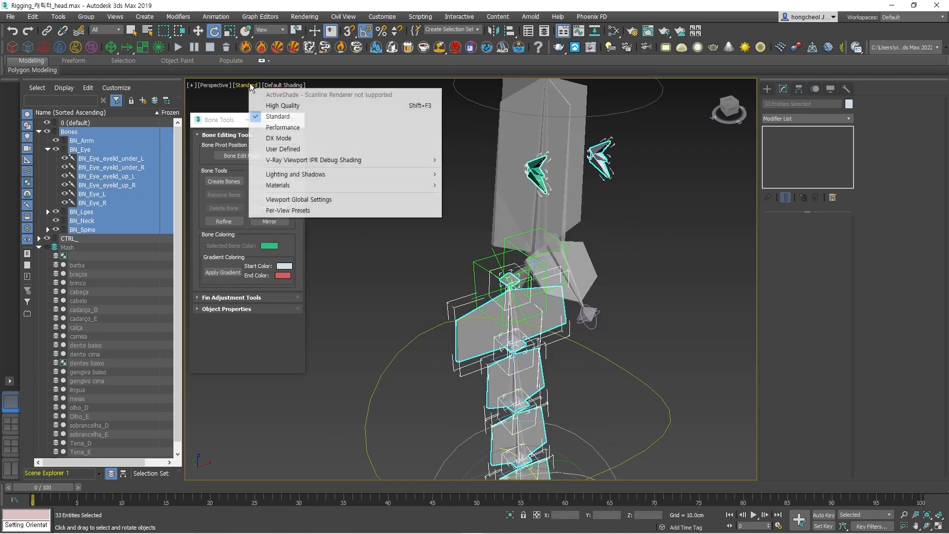
{"action": "left_click", "coordinate": [266, 106]}
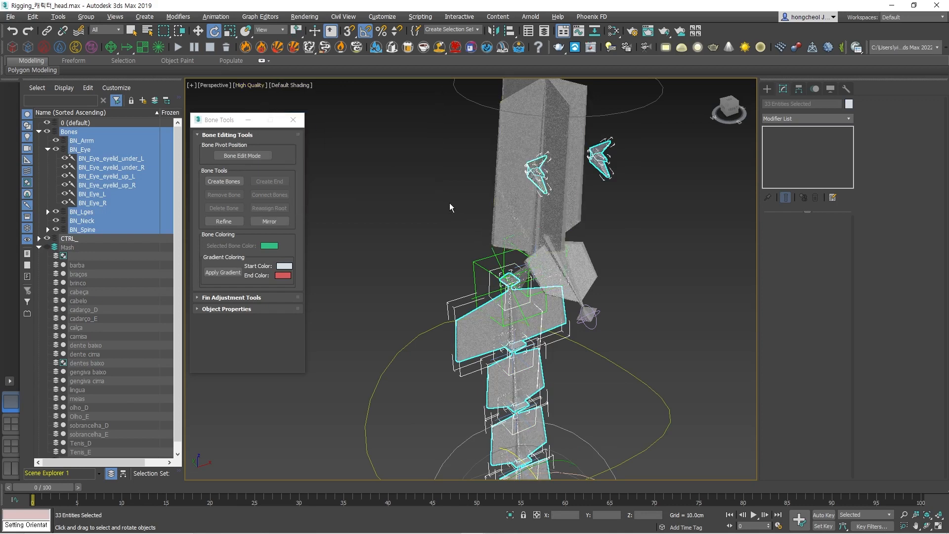
Select the head bone, its child hierarchy and the chin bone in turn to check their colours in the viewport.
{"action": "left_click", "coordinate": [504, 209]}
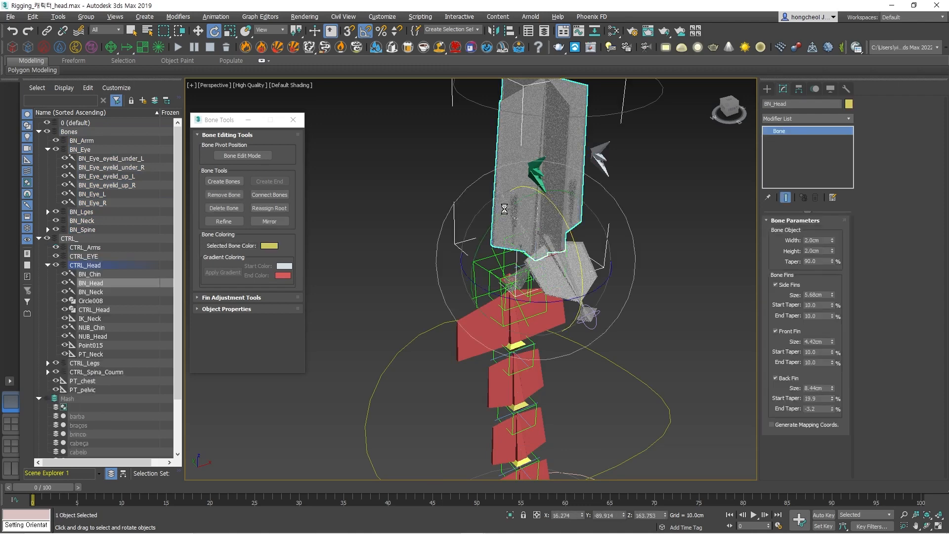
{"action": "double_click", "coordinate": [503, 209]}
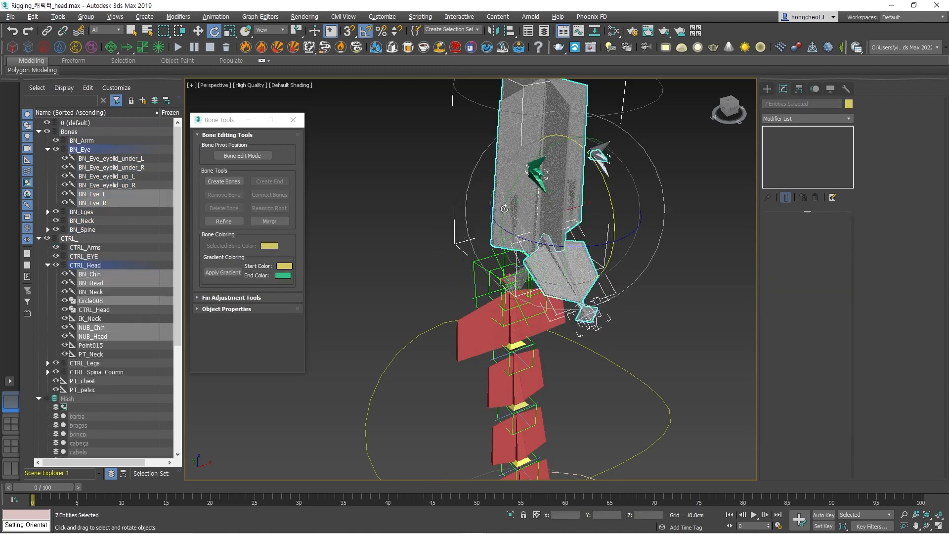
{"action": "left_click", "coordinate": [433, 205]}
{"action": "left_click", "coordinate": [499, 159]}
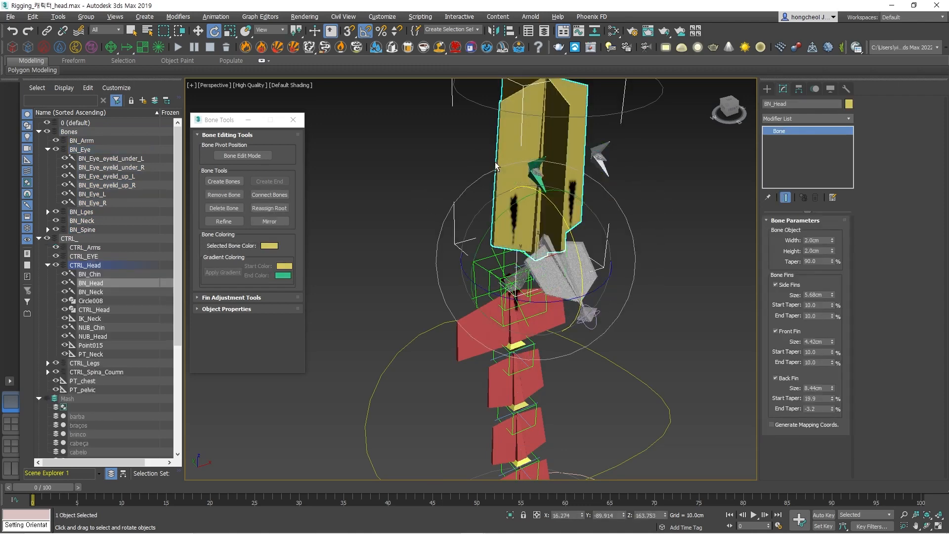
{"action": "left_click", "coordinate": [718, 347]}
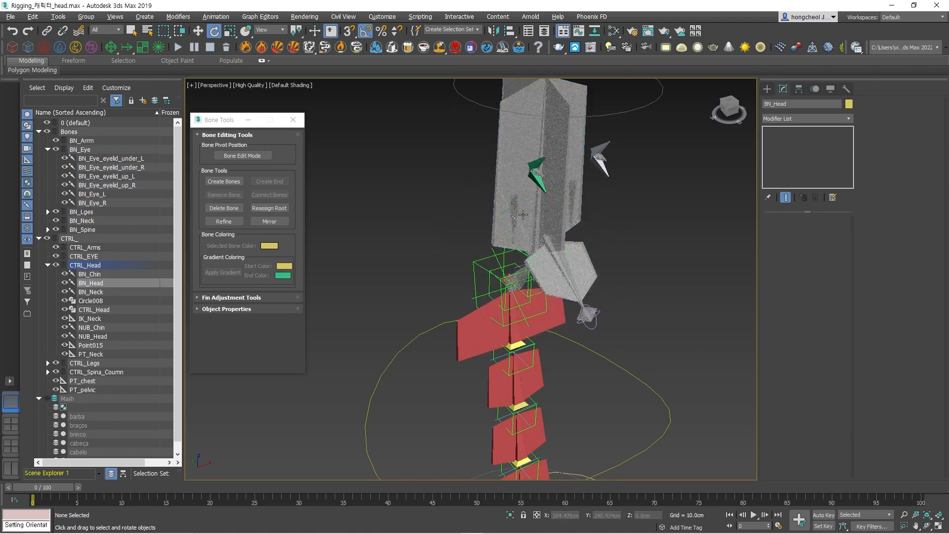
{"action": "left_click", "coordinate": [556, 178]}
{"action": "left_click", "coordinate": [684, 313]}
{"action": "left_click", "coordinate": [586, 264]}
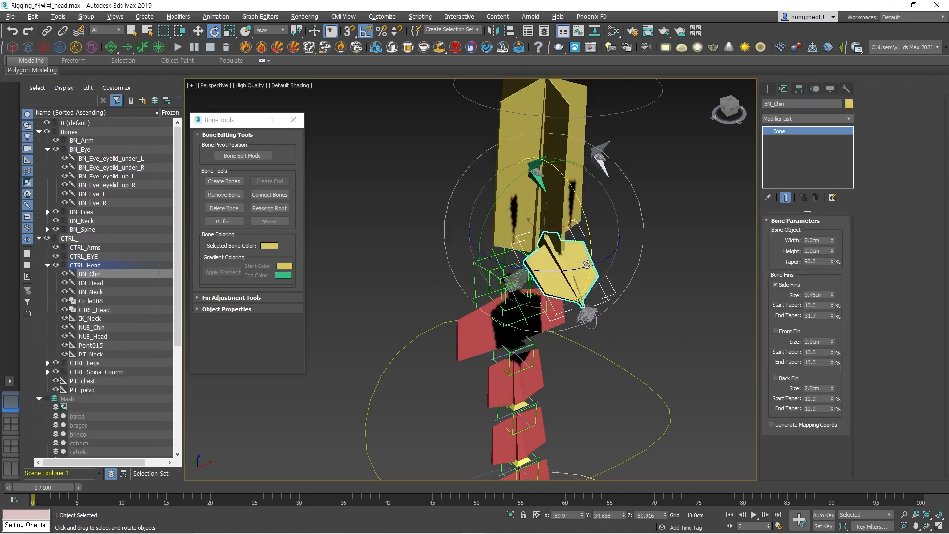
{"action": "left_click_drag", "start_coordinate": [637, 128], "coordinate": [597, 190]}
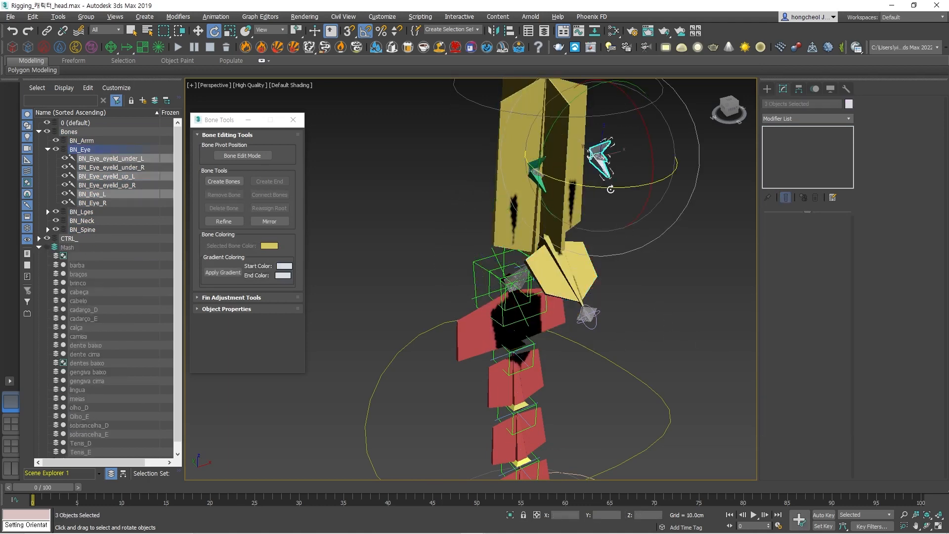
{"action": "left_click", "coordinate": [658, 295]}
{"action": "left_click_drag", "start_coordinate": [606, 154], "coordinate": [610, 186]}
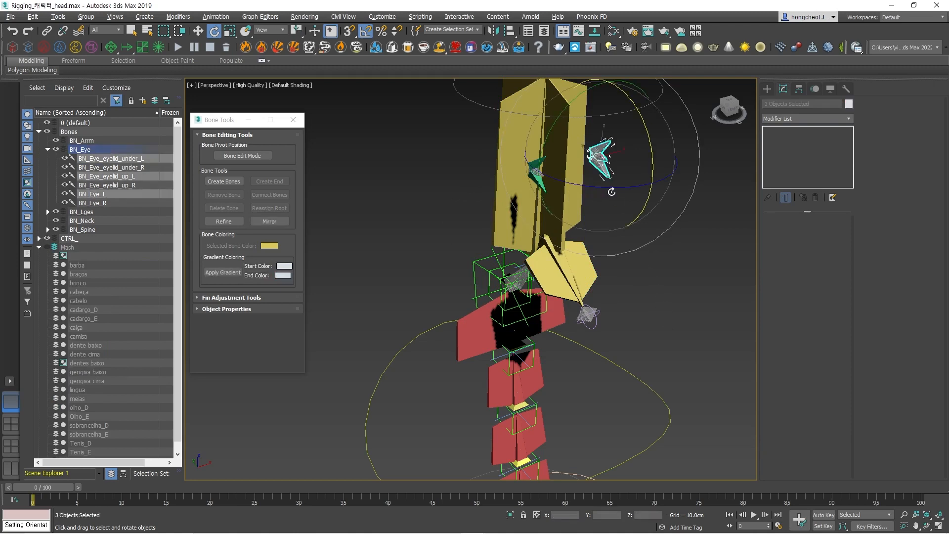
{"action": "left_click", "coordinate": [650, 225]}
{"action": "scroll", "coordinate": [621, 170], "scroll_direction": "up", "scroll_amount": 4}
{"action": "scroll", "coordinate": [620, 170], "scroll_direction": "down", "scroll_amount": 4}
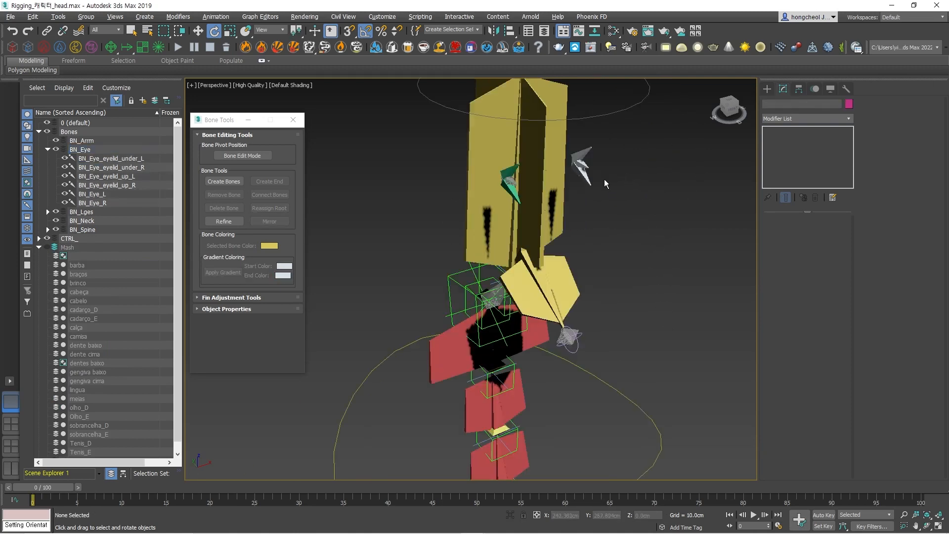
Set the object colour of the left eye bone and both left eyelid bones to blue, matching the blue leg.
{"action": "left_click_drag", "start_coordinate": [583, 205], "coordinate": [586, 204]}
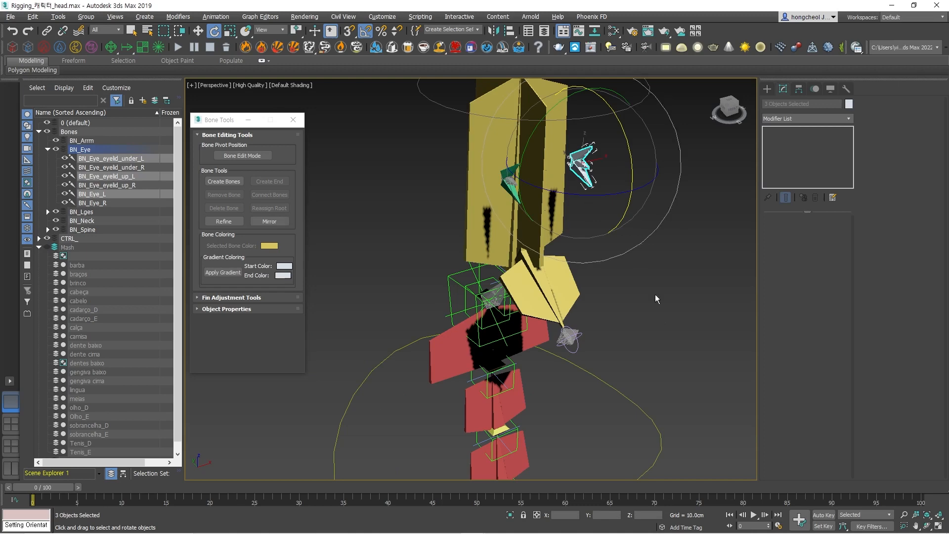
{"action": "scroll", "coordinate": [655, 295], "scroll_direction": "down", "scroll_amount": 5}
{"action": "middle_click_drag", "start_coordinate": [687, 361], "coordinate": [638, 251]}
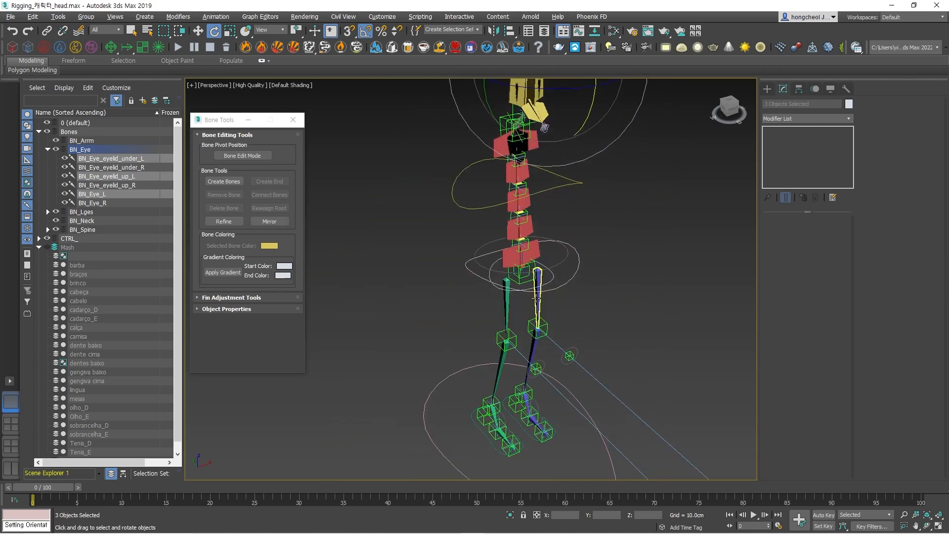
{"action": "middle_click_drag", "start_coordinate": [661, 154], "coordinate": [625, 301]}
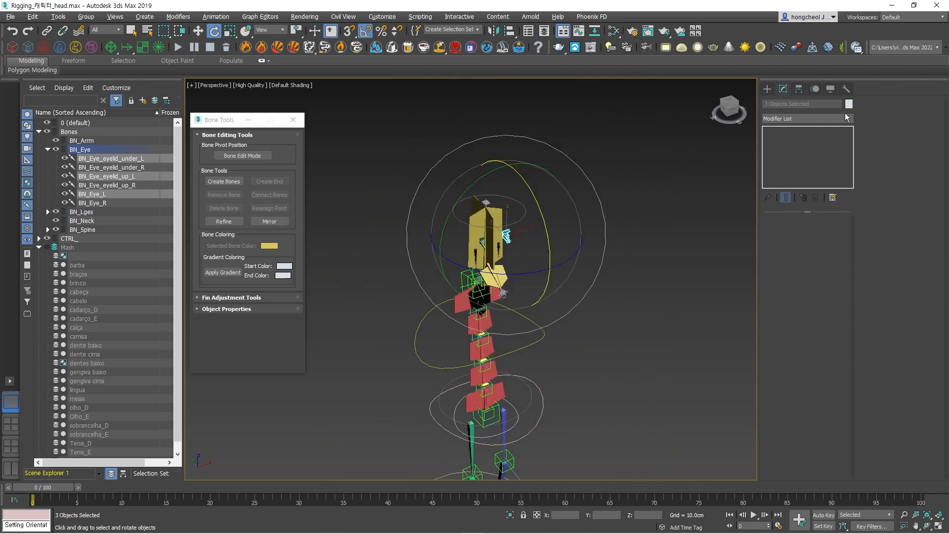
{"action": "left_click", "coordinate": [848, 104]}
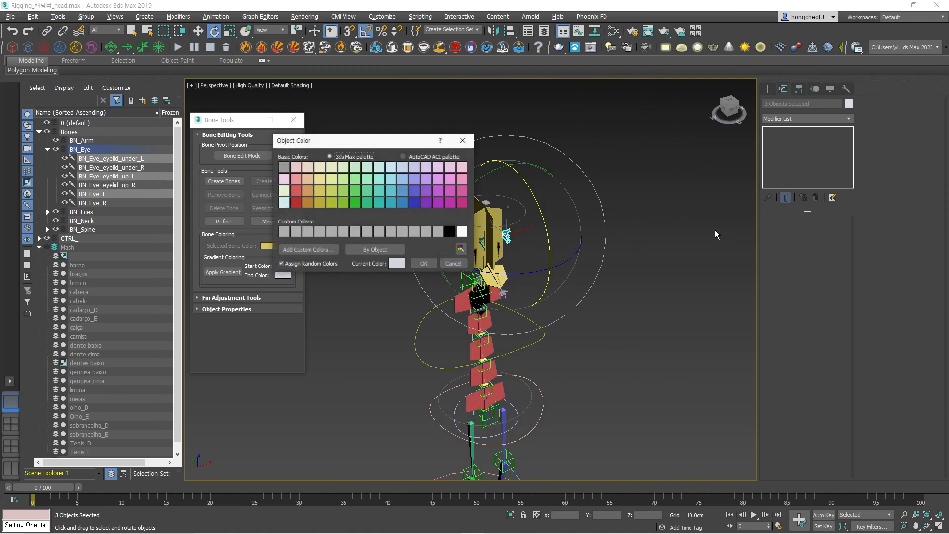
{"action": "left_click", "coordinate": [417, 192]}
{"action": "left_click", "coordinate": [424, 263]}
{"action": "left_click", "coordinate": [638, 291]}
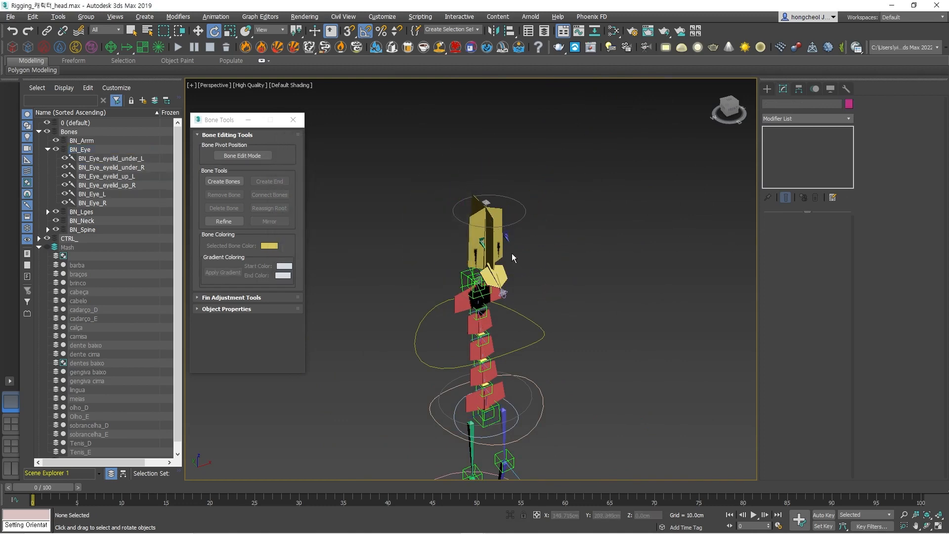
Select the NUB_Chin and BN_Neck bones in turn to check their colours, and clear the selection.
{"action": "scroll", "coordinate": [512, 253], "scroll_direction": "up", "scroll_amount": 5}
{"action": "middle_click_drag", "start_coordinate": [553, 358], "coordinate": [580, 315]}
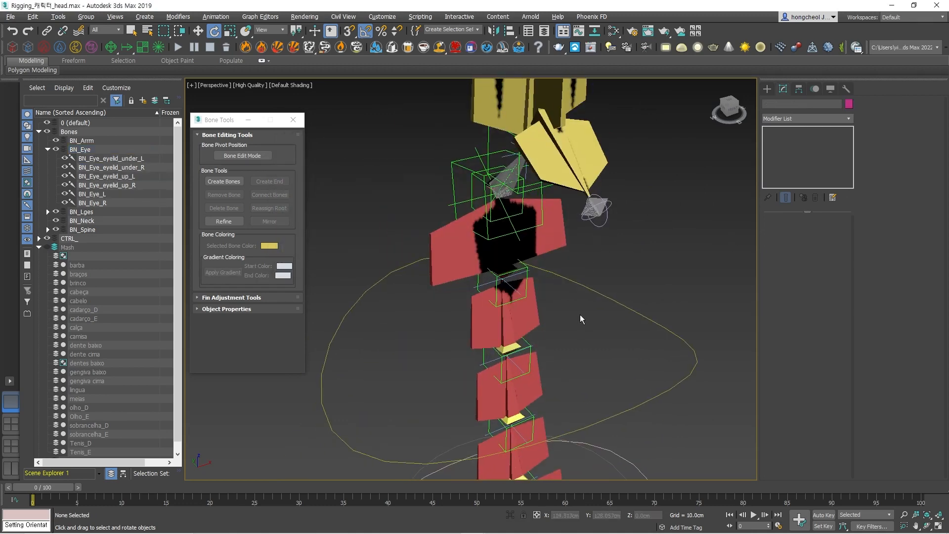
{"action": "left_click", "coordinate": [593, 206]}
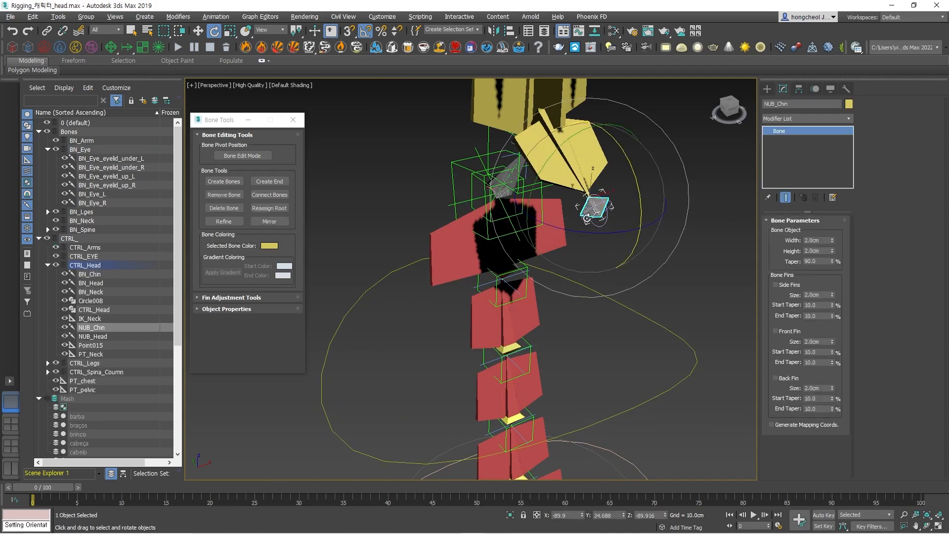
{"action": "left_click", "coordinate": [512, 170]}
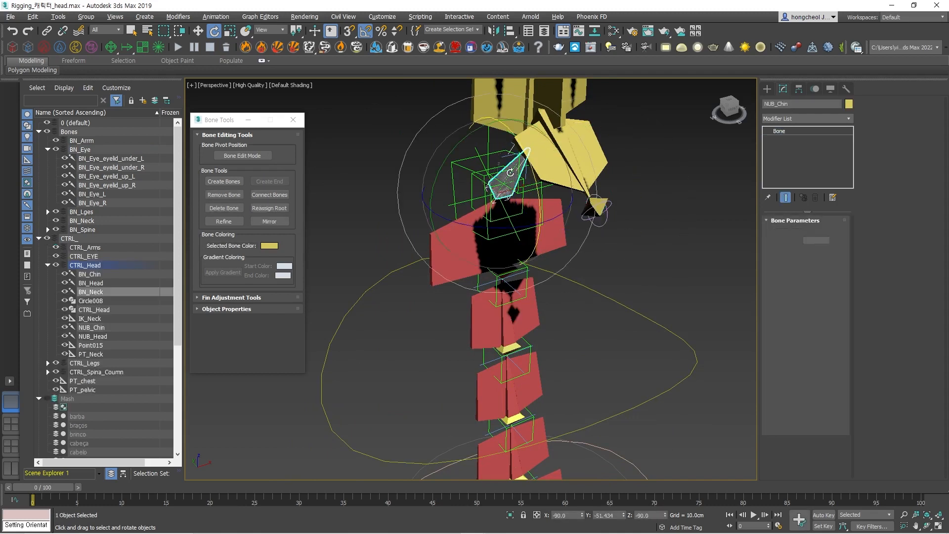
{"action": "left_click", "coordinate": [674, 251]}
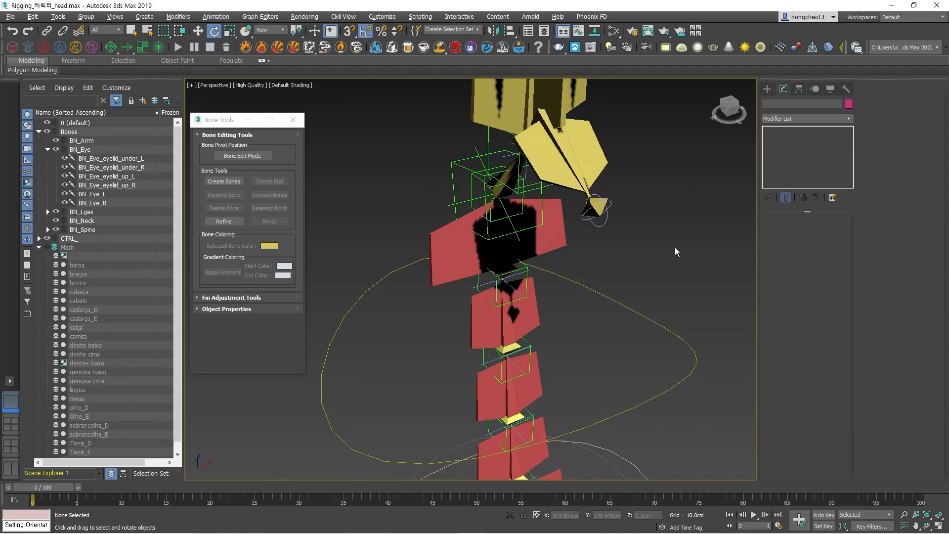
Switch the perspective viewport back to Standard quality with the whole coloured skeleton in view.
{"action": "left_click", "coordinate": [267, 87]}
{"action": "left_click", "coordinate": [261, 117]}
{"action": "scroll", "coordinate": [701, 239], "scroll_direction": "down", "scroll_amount": 5}
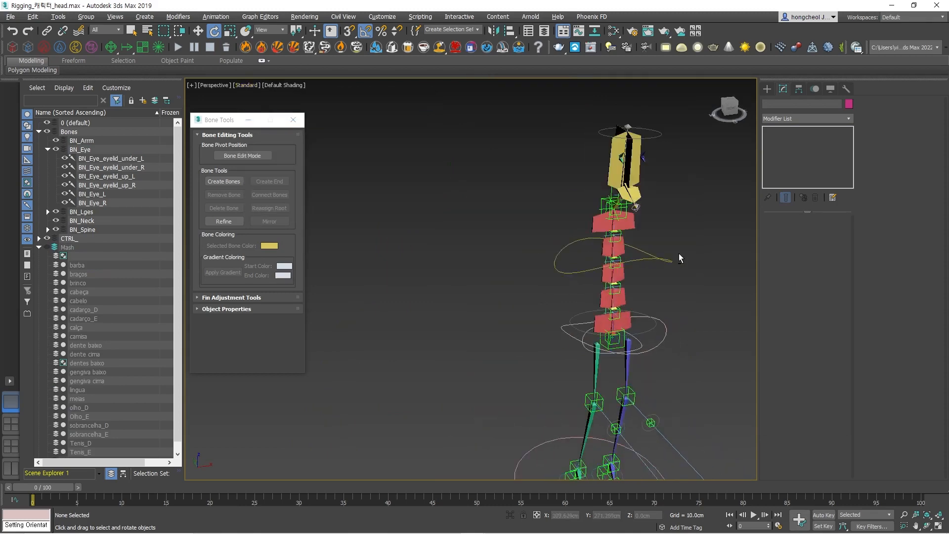
Examine the head from the front and select the right eye bone to check its colour against the left one.
{"action": "mouse_move", "coordinate": [678, 253]}
{"action": "middle_mouse_down", "text": "alt"}
{"action": "mouse_move", "coordinate": [639, 246]}
{"action": "mouse_move", "coordinate": [665, 244]}
{"action": "middle_mouse_up", "text": "alt"}
{"action": "middle_click_drag", "start_coordinate": [598, 129], "coordinate": [624, 226]}
{"action": "scroll", "coordinate": [624, 227], "scroll_direction": "up", "scroll_amount": 5}
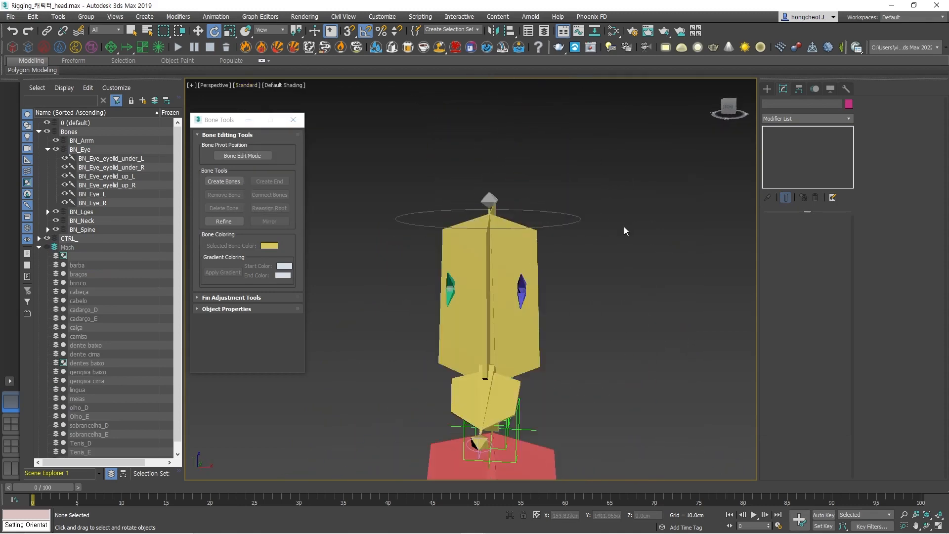
{"action": "middle_click_drag", "start_coordinate": [612, 326], "coordinate": [645, 246]}
{"action": "left_click", "coordinate": [483, 208]}
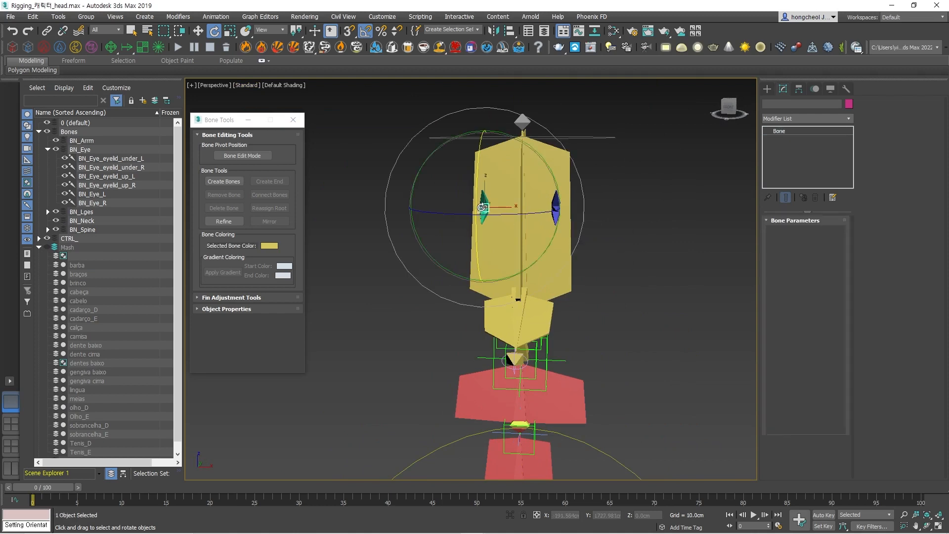
{"action": "left_click", "coordinate": [379, 284]}
{"action": "scroll", "coordinate": [495, 251], "scroll_direction": "down", "scroll_amount": 3}
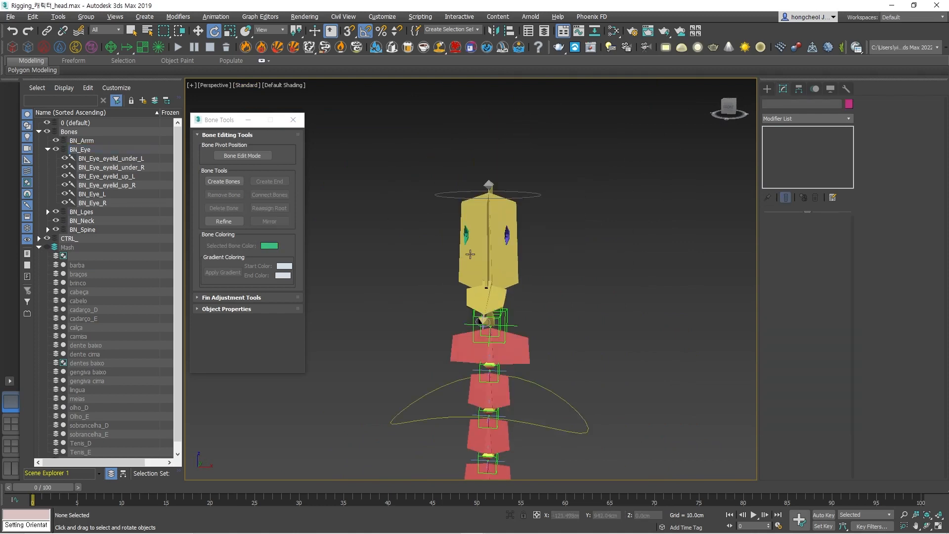
Try to draw a circle spline beside the head in the front view, and abort the object creation.
{"action": "key", "text": "f"}
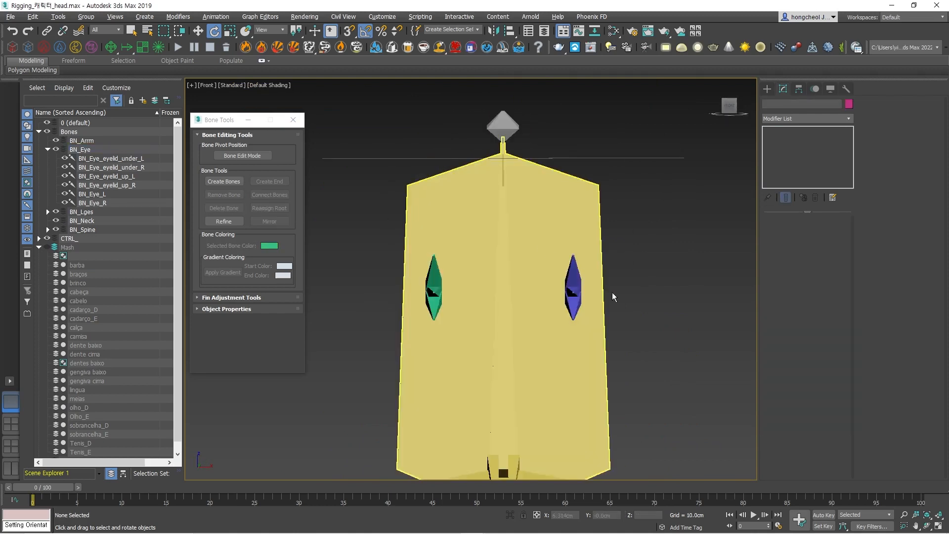
{"action": "scroll", "coordinate": [612, 292], "scroll_direction": "down", "scroll_amount": 2}
{"action": "left_click", "coordinate": [767, 89]}
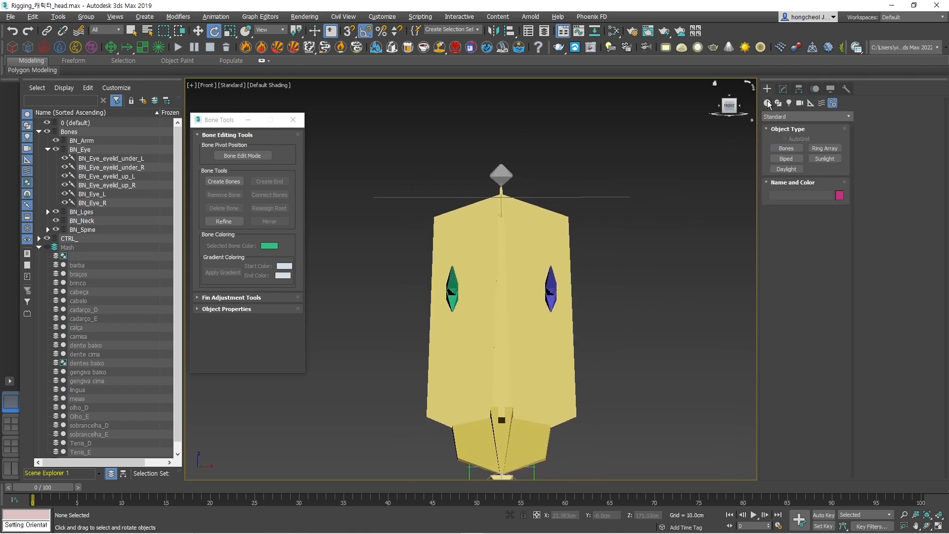
{"action": "left_click", "coordinate": [777, 103]}
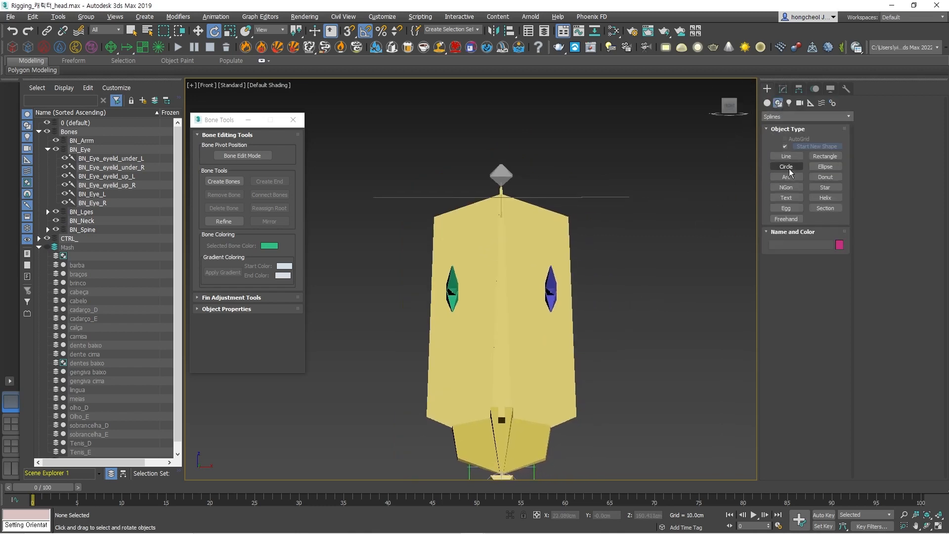
{"action": "left_click", "coordinate": [786, 166]}
{"action": "left_click", "coordinate": [613, 296]}
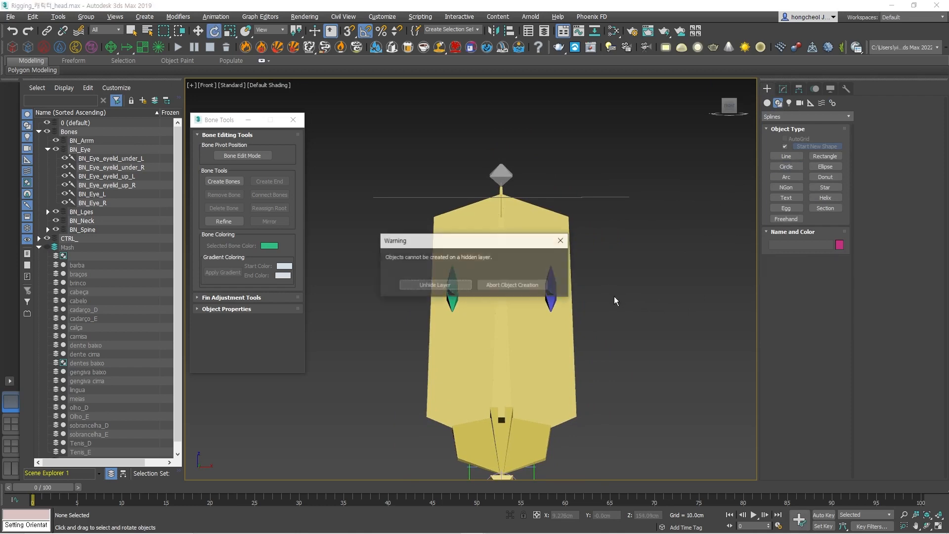
{"action": "left_click", "coordinate": [561, 241]}
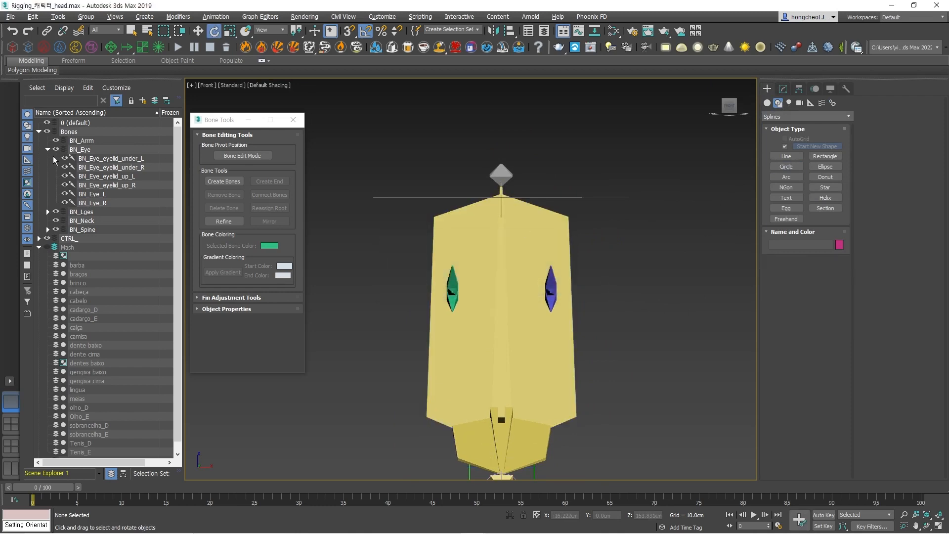
Make BN_Eye the active layer and draw a circle of about 1.2 cm radius beside the head at eye height.
{"action": "left_click", "coordinate": [63, 150]}
{"action": "left_click", "coordinate": [790, 157]}
{"action": "left_click", "coordinate": [781, 168]}
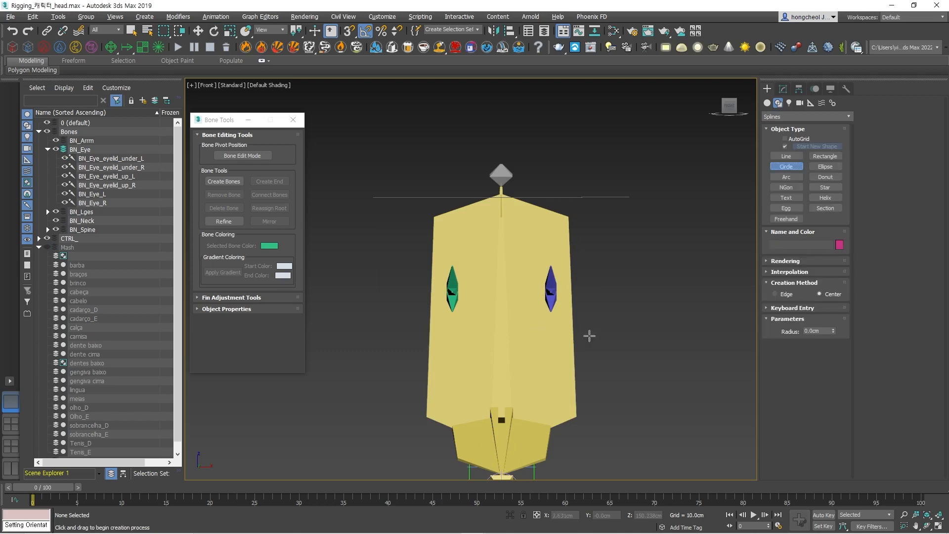
{"action": "left_click_drag", "start_coordinate": [610, 290], "coordinate": [620, 301]}
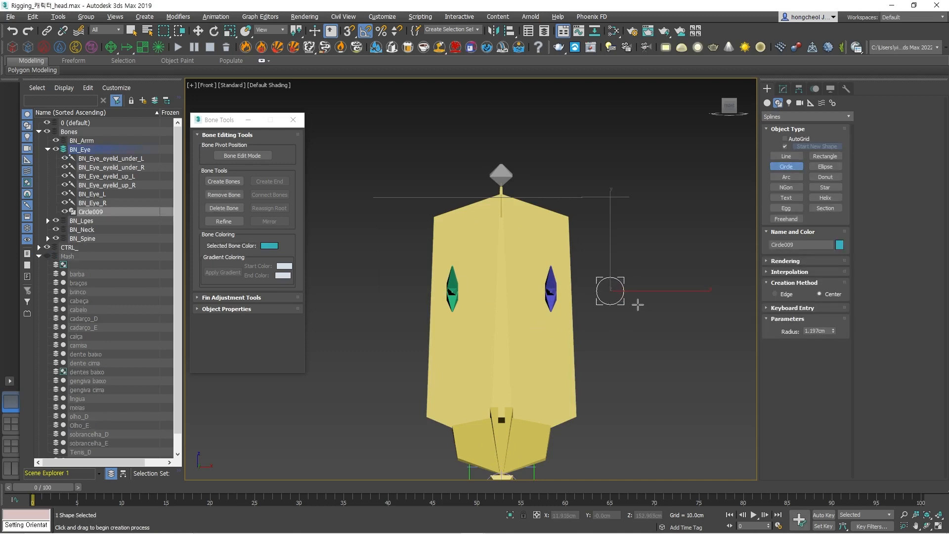
Make one independent copy of the circle about 3.9 cm farther from the head along the X axis.
{"action": "key", "text": "w"}
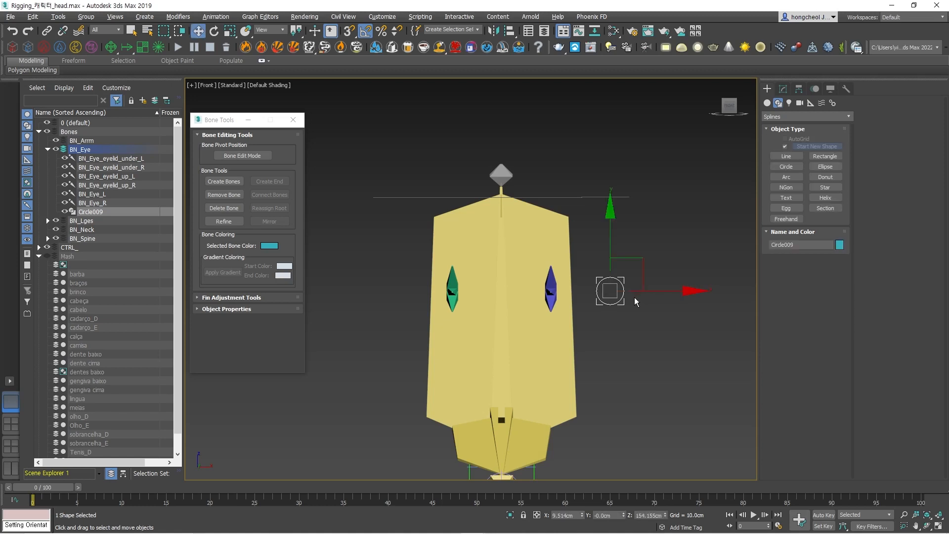
{"action": "left_click_drag", "start_coordinate": [653, 291], "coordinate": [698, 291], "text": "shift"}
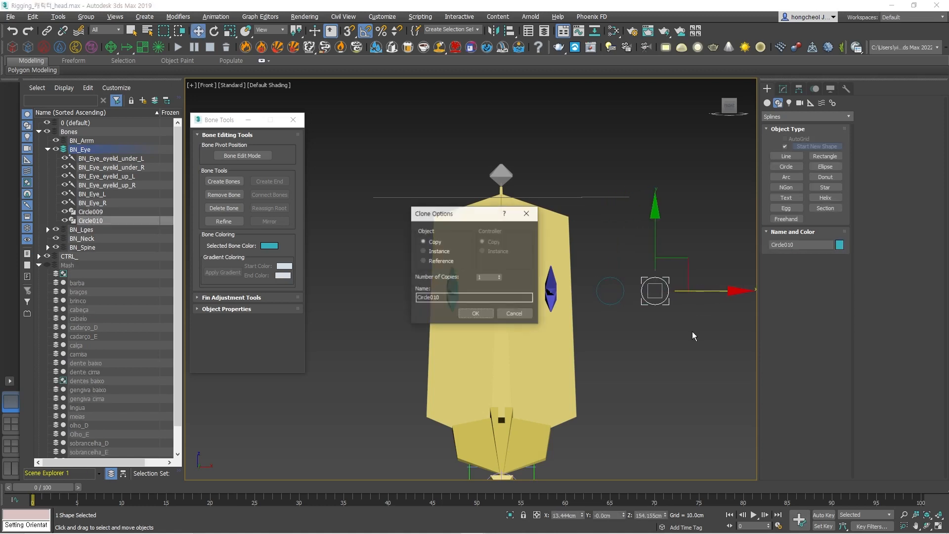
{"action": "left_click", "coordinate": [473, 315]}
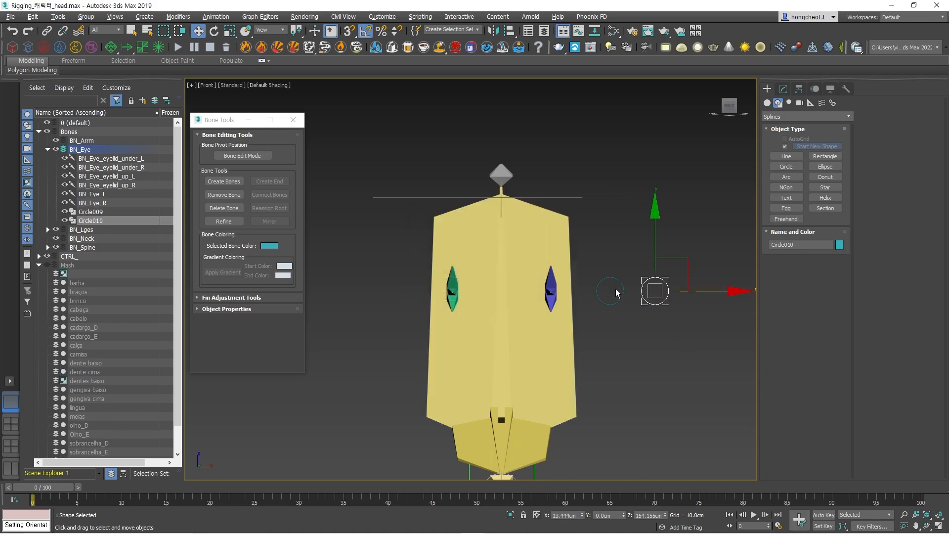
{"action": "left_click", "coordinate": [654, 352]}
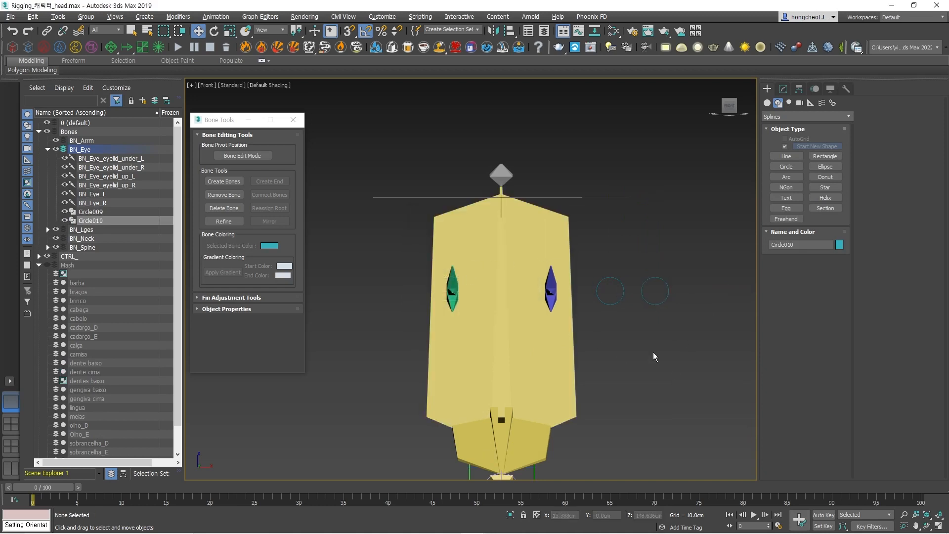
Align Circle009 to the right eye bone and Circle010 to the left eye bone.
{"action": "left_click", "coordinate": [611, 297]}
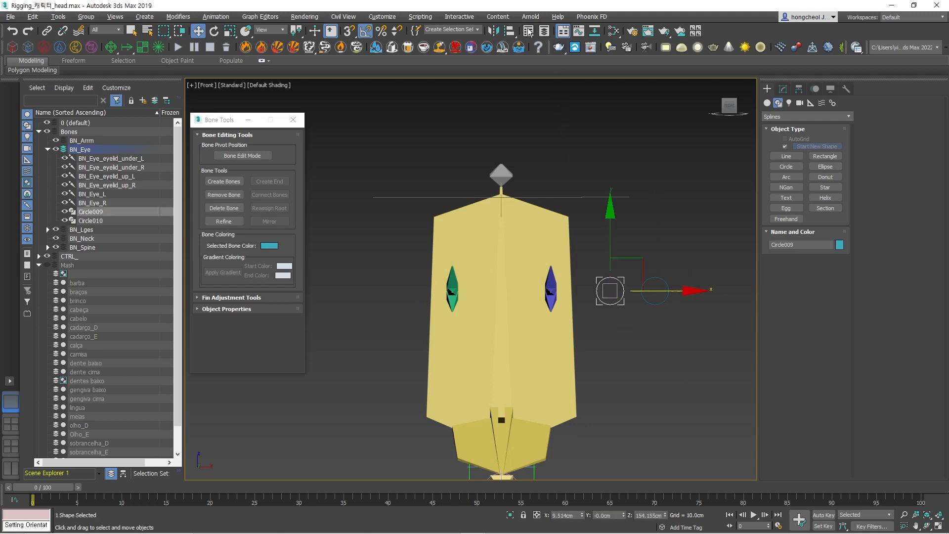
{"action": "left_click_drag", "start_coordinate": [509, 31], "coordinate": [510, 64]}
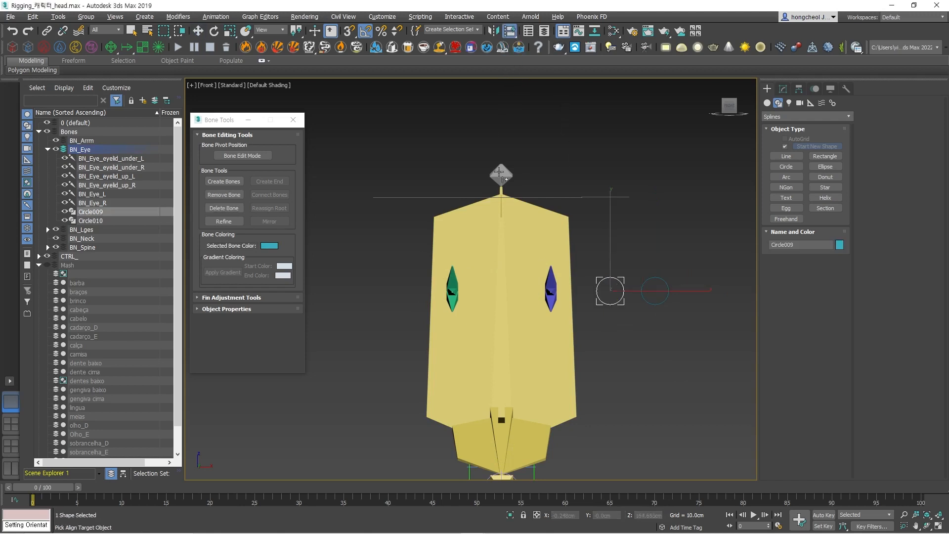
{"action": "left_click", "coordinate": [452, 291]}
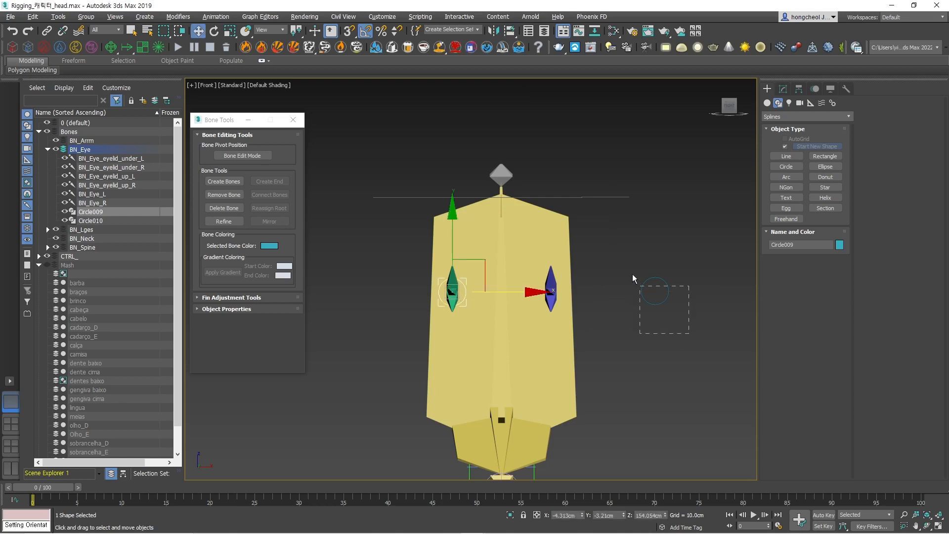
{"action": "left_click", "coordinate": [643, 283]}
{"action": "left_click", "coordinate": [509, 31]}
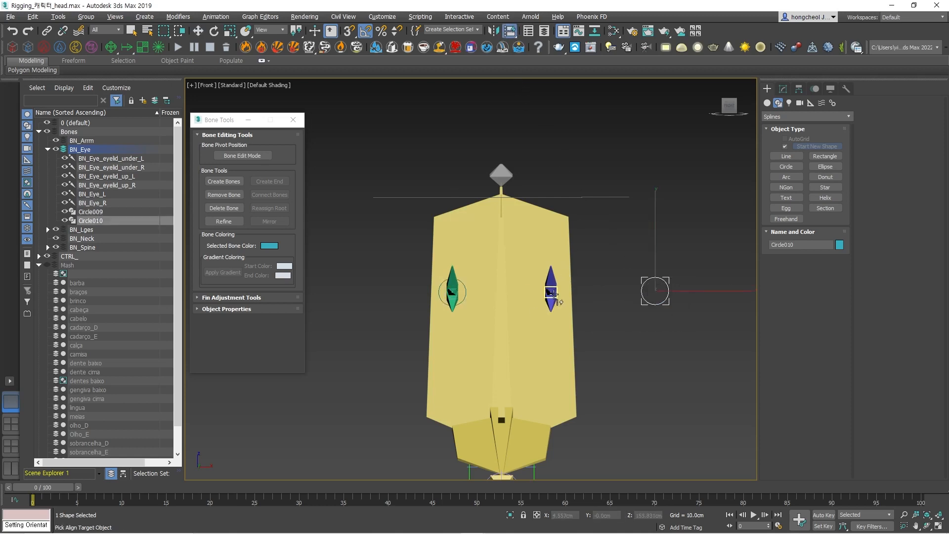
{"action": "left_click", "coordinate": [552, 291]}
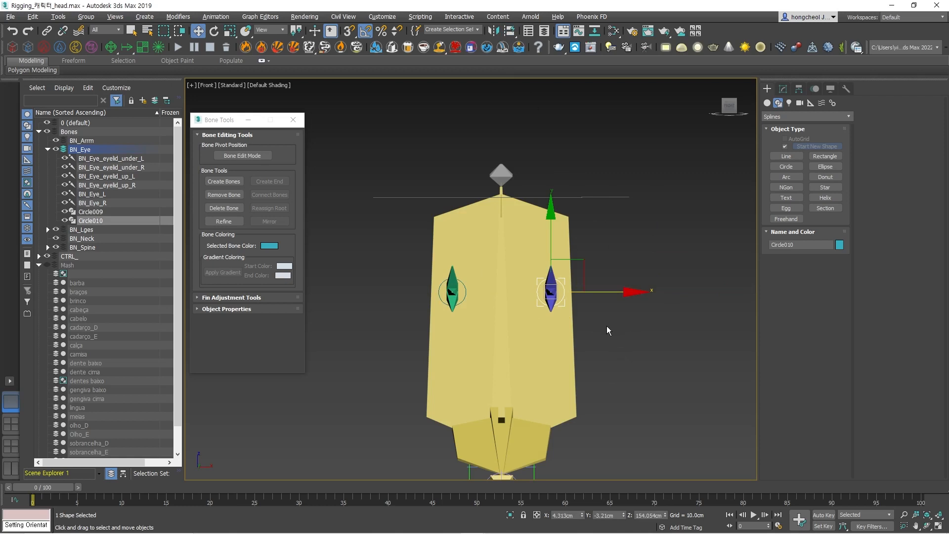
Move both eye circles together about 13.3 cm straight forward from the face in the left view.
{"action": "middle_click_drag", "start_coordinate": [602, 329], "coordinate": [673, 333], "text": "alt"}
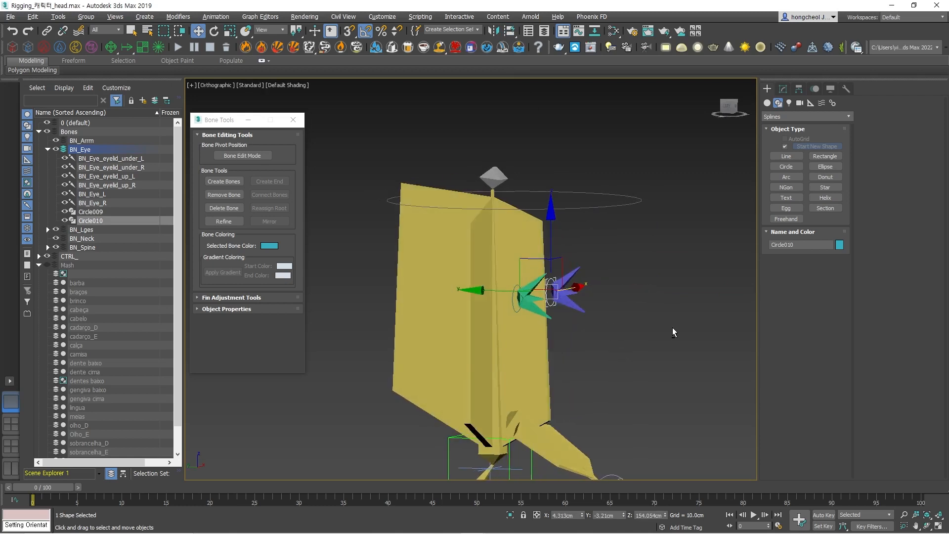
{"action": "left_click", "coordinate": [514, 308], "text": "ctrl"}
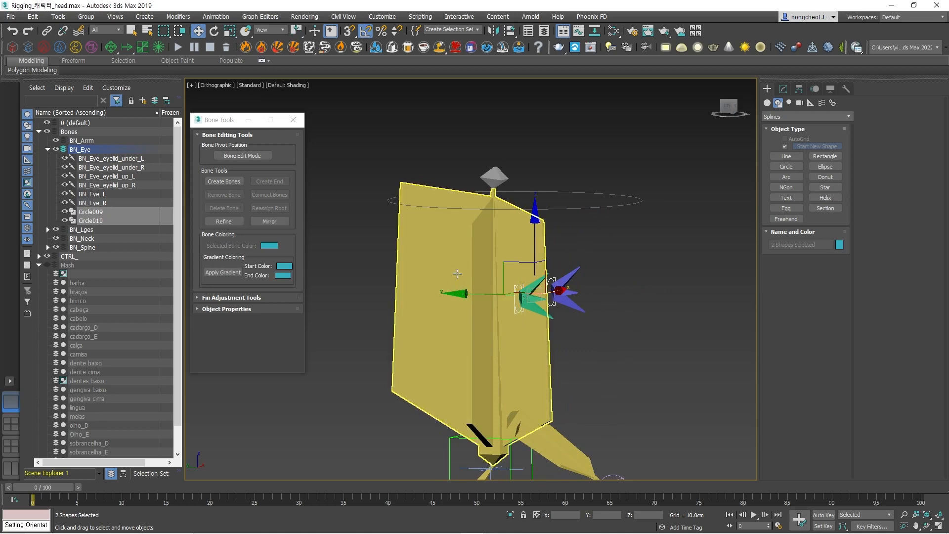
{"action": "key", "text": "l"}
{"action": "scroll", "coordinate": [601, 297], "scroll_direction": "down", "scroll_amount": 3}
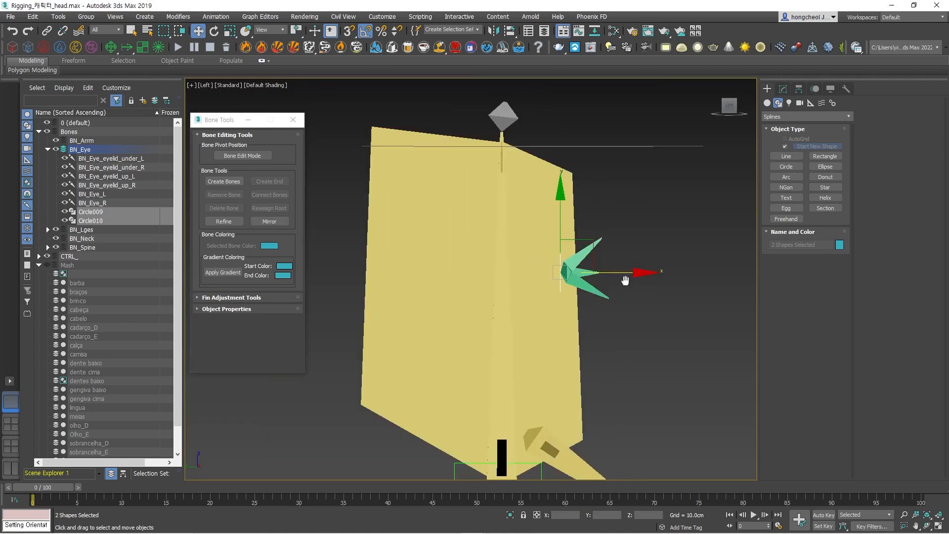
{"action": "middle_click_drag", "start_coordinate": [624, 280], "coordinate": [443, 280]}
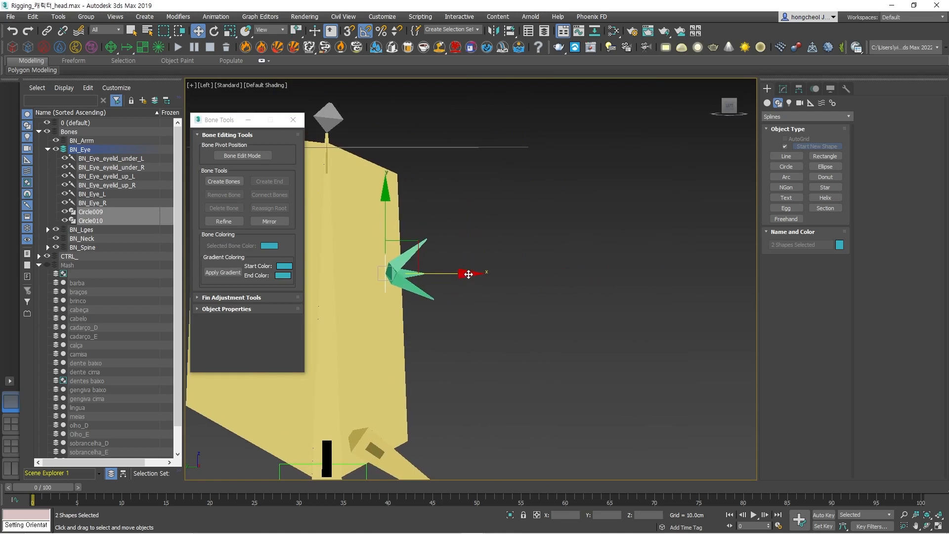
{"action": "left_click_drag", "start_coordinate": [469, 274], "coordinate": [670, 280]}
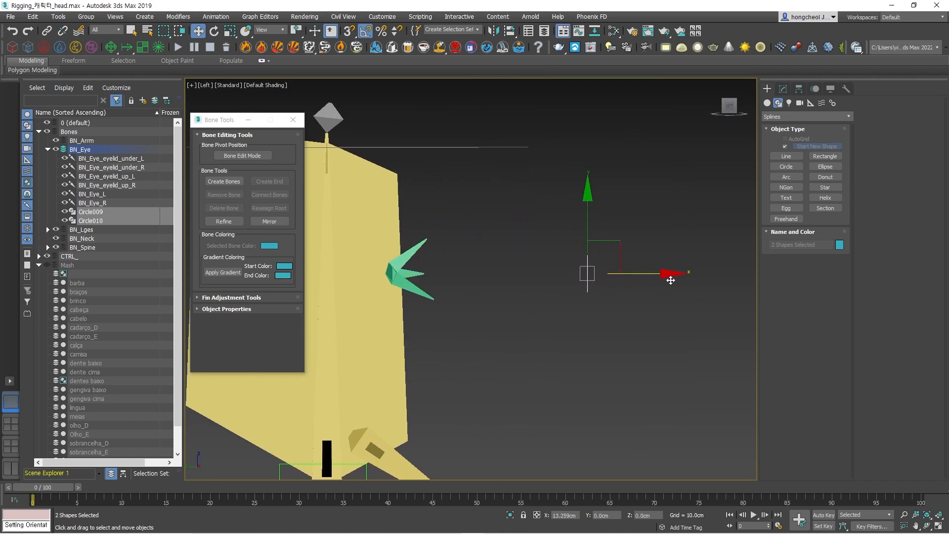
{"action": "left_click", "coordinate": [644, 336]}
Select the right eye bone and its circle Circle009 in turn to check how they pair up, and clear the selection.
{"action": "scroll", "coordinate": [646, 311], "scroll_direction": "down", "scroll_amount": 2}
{"action": "middle_click_drag", "start_coordinate": [646, 312], "coordinate": [475, 324], "text": "alt"}
{"action": "left_click", "coordinate": [475, 324]}
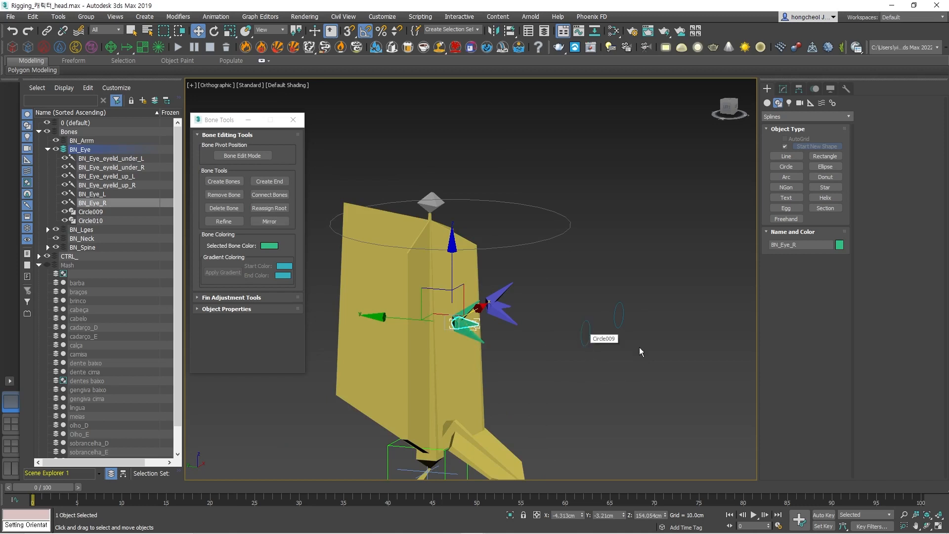
{"action": "left_click", "coordinate": [584, 338]}
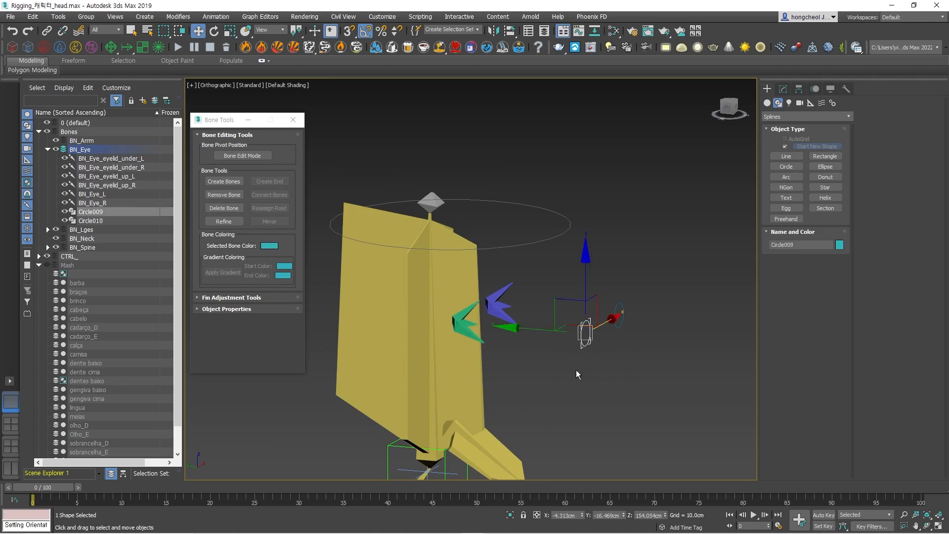
{"action": "left_click", "coordinate": [576, 370]}
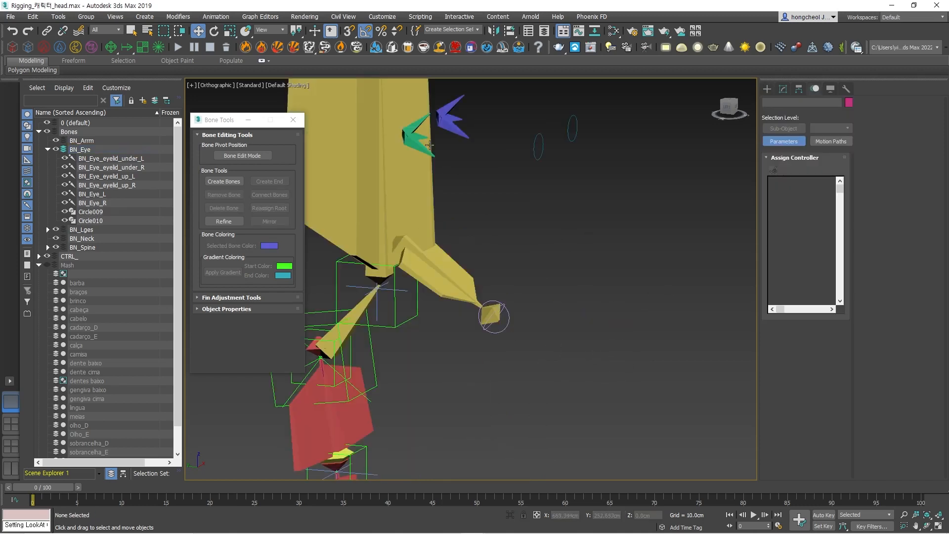
Add a LookAt constraint to the right eye bone BN_Eye_R with Circle009 as its target.
{"action": "left_click", "coordinate": [420, 137]}
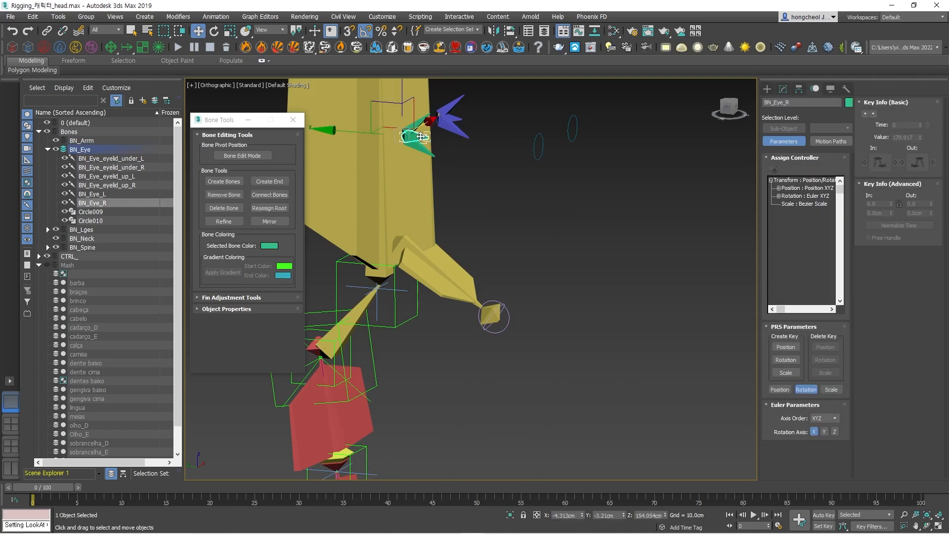
{"action": "left_click", "coordinate": [217, 18]}
{"action": "mouse_move", "coordinate": [293, 73]}
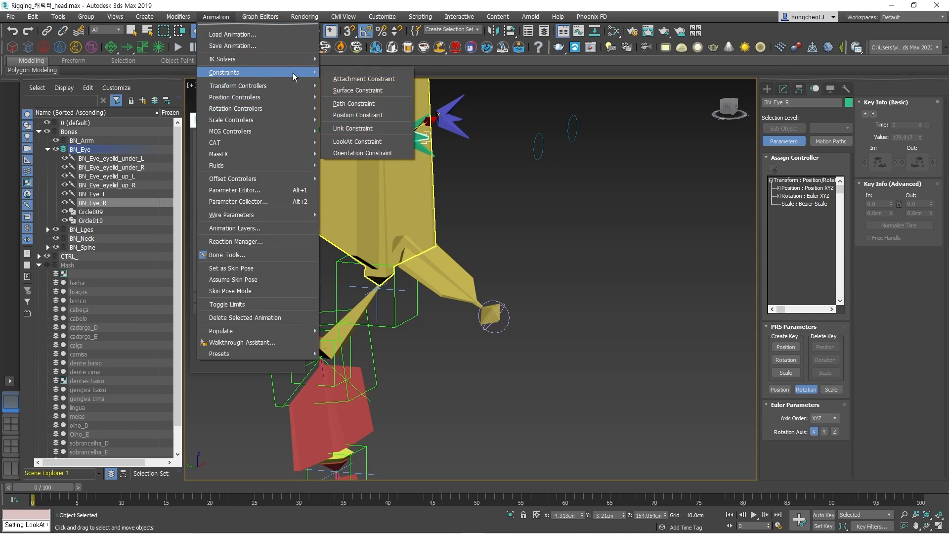
{"action": "left_click", "coordinate": [391, 144]}
{"action": "left_click", "coordinate": [535, 145]}
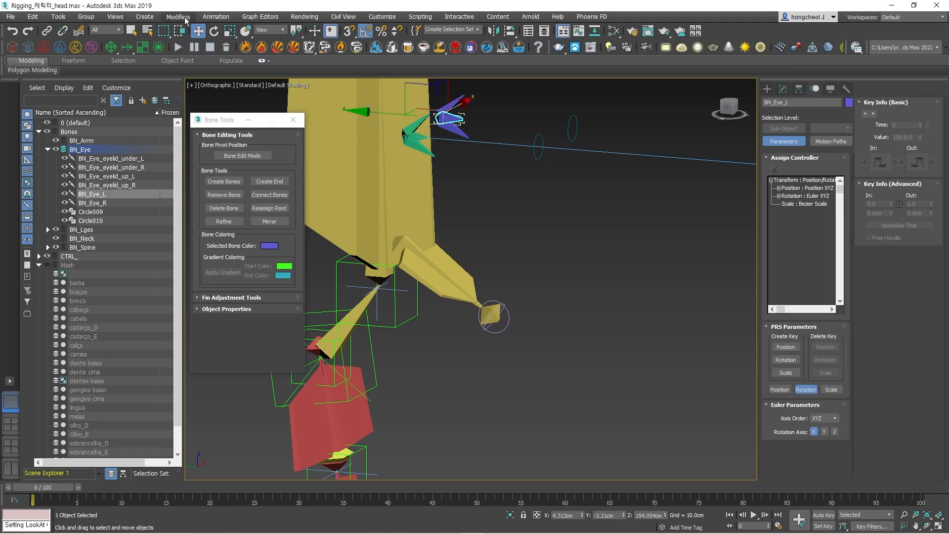
Add a LookAt constraint to the left eye bone BN_Eye_L with Circle010 as its target.
{"action": "left_click", "coordinate": [216, 17]}
{"action": "mouse_move", "coordinate": [238, 72]}
{"action": "left_click", "coordinate": [384, 141]}
{"action": "left_click", "coordinate": [569, 123]}
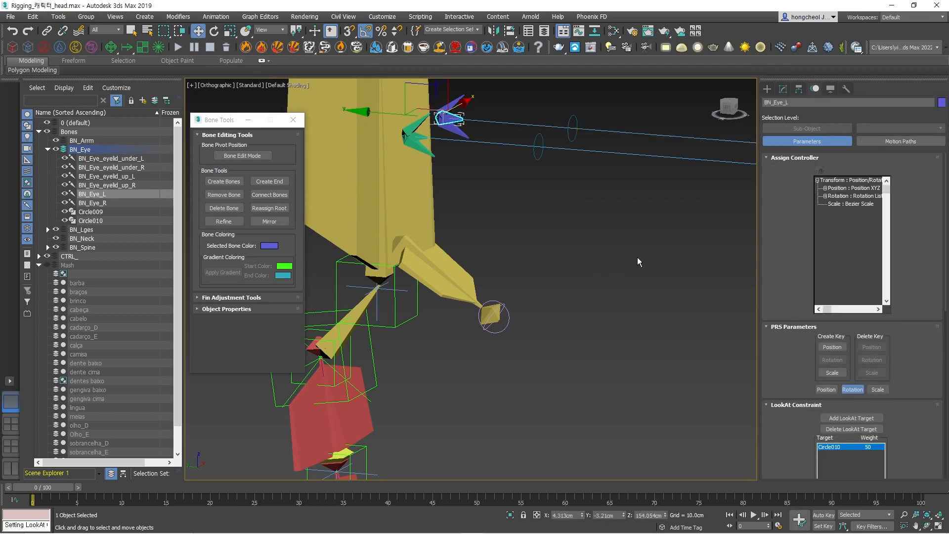
Set the Viewline Length of the left eye bone's LookAt constraint to 15.
{"action": "scroll", "coordinate": [791, 292], "scroll_direction": "down", "scroll_amount": 5}
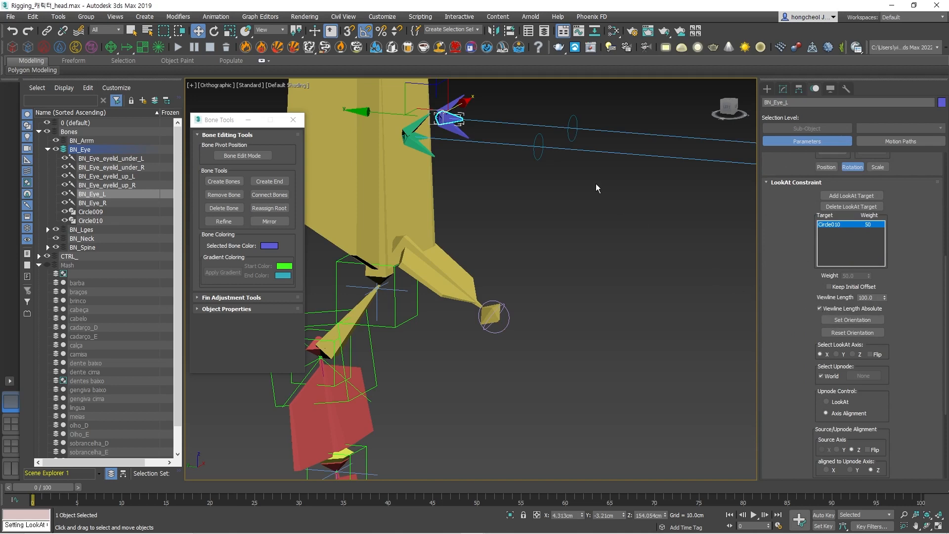
{"action": "scroll", "coordinate": [526, 147], "scroll_direction": "down", "scroll_amount": 4}
{"action": "middle_click_drag", "start_coordinate": [682, 181], "coordinate": [488, 170]}
{"action": "scroll", "coordinate": [667, 178], "scroll_direction": "down", "scroll_amount": 5}
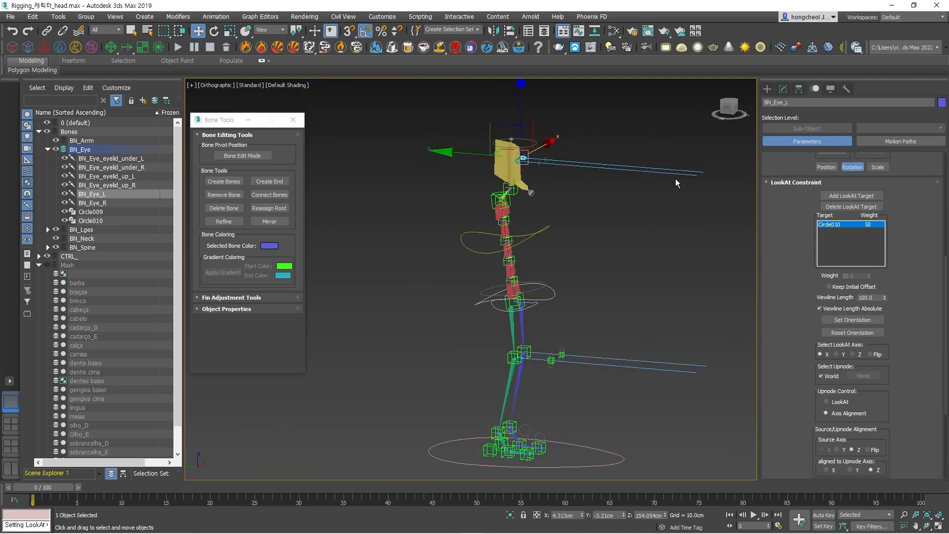
{"action": "left_click_drag", "start_coordinate": [884, 300], "coordinate": [894, 332]}
{"action": "scroll", "coordinate": [551, 165], "scroll_direction": "up", "scroll_amount": 8}
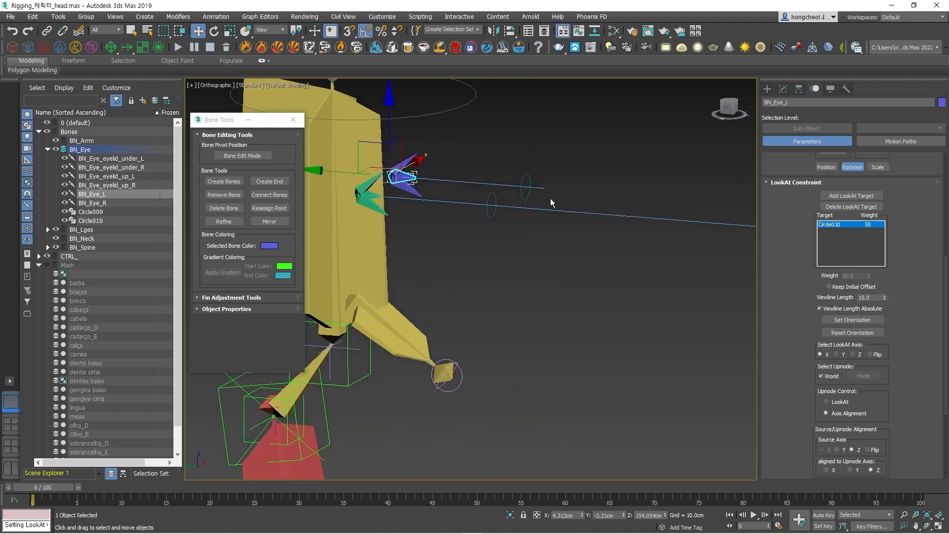
{"action": "key", "text": "l"}
{"action": "scroll", "coordinate": [555, 194], "scroll_direction": "down", "scroll_amount": 6}
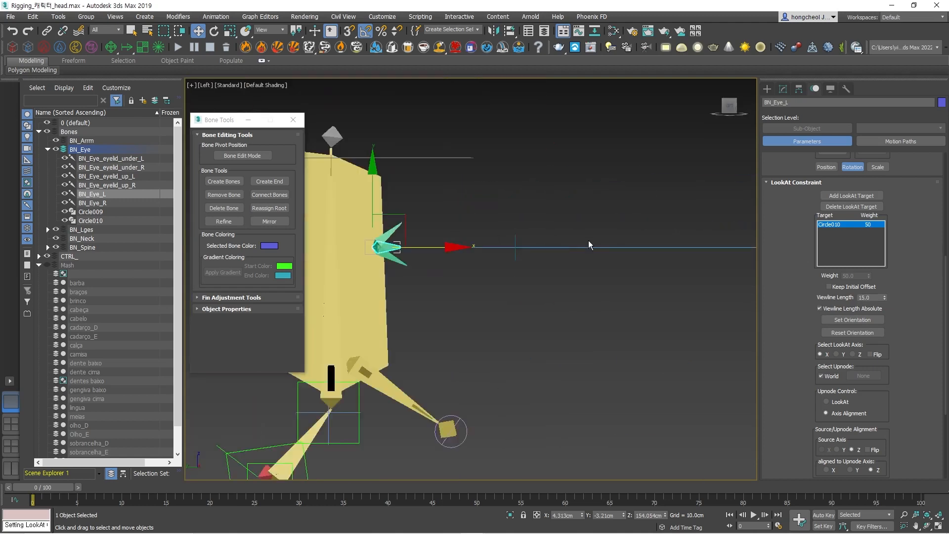
Adjust the Viewline Length of the right eye bone's LookAt constraint so the line extends just past Circle009 in the top view.
{"action": "mouse_move", "coordinate": [588, 240]}
{"action": "middle_mouse_down"}
{"action": "mouse_move", "coordinate": [593, 245]}
{"action": "mouse_move", "coordinate": [583, 247]}
{"action": "middle_mouse_up"}
{"action": "left_click", "coordinate": [521, 321]}
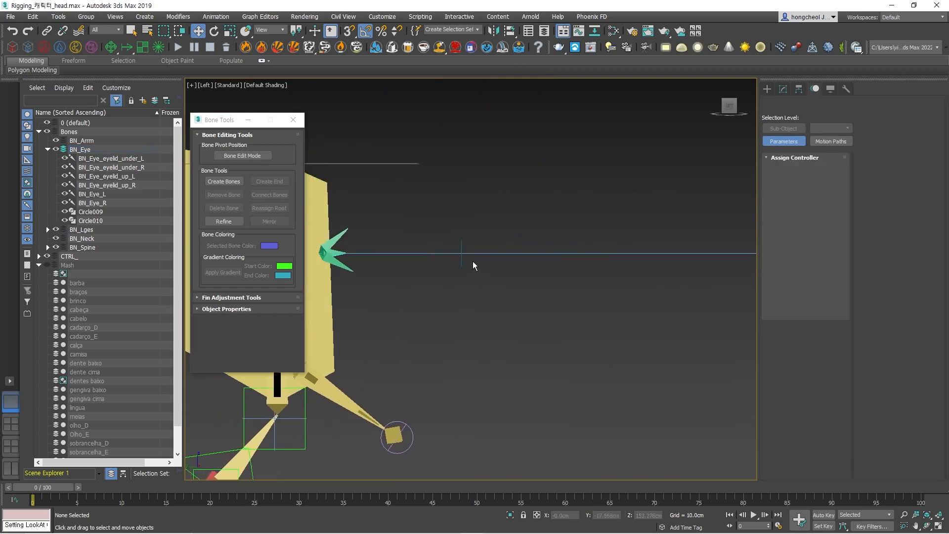
{"action": "left_click", "coordinate": [337, 254]}
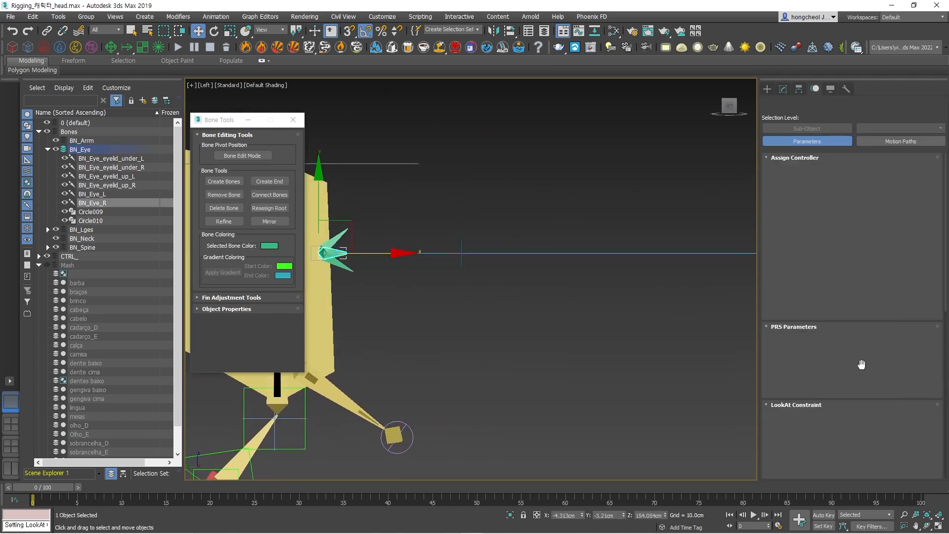
{"action": "scroll", "coordinate": [905, 418], "scroll_direction": "down", "scroll_amount": 3}
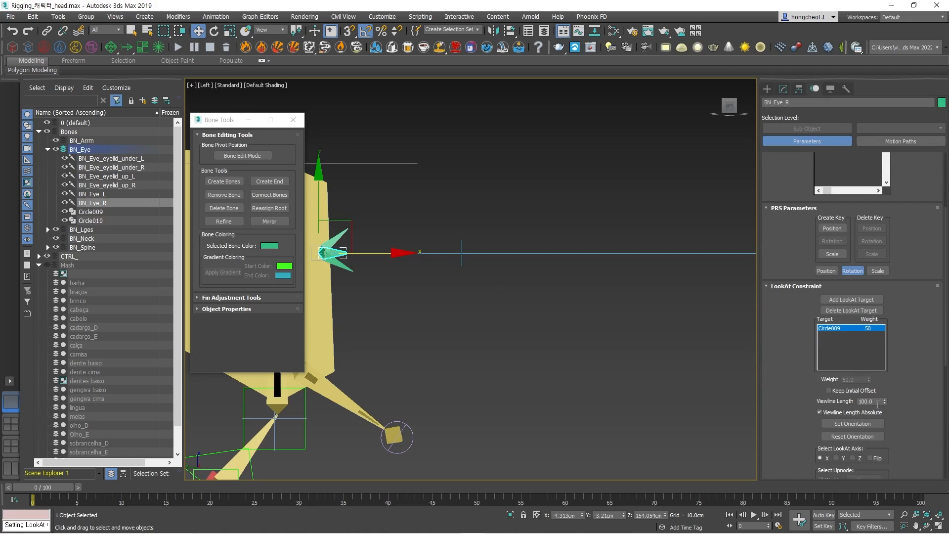
{"action": "left_click_drag", "start_coordinate": [884, 401], "coordinate": [892, 444]}
{"action": "key", "text": "t"}
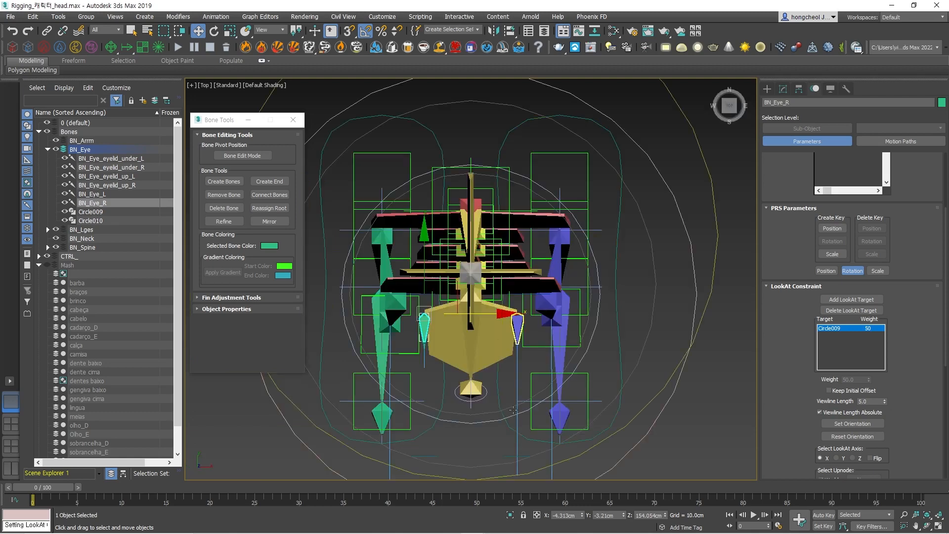
{"action": "scroll", "coordinate": [450, 334], "scroll_direction": "up", "scroll_amount": 4}
{"action": "scroll", "coordinate": [450, 330], "scroll_direction": "down", "scroll_amount": 5}
{"action": "scroll", "coordinate": [518, 285], "scroll_direction": "up", "scroll_amount": 7}
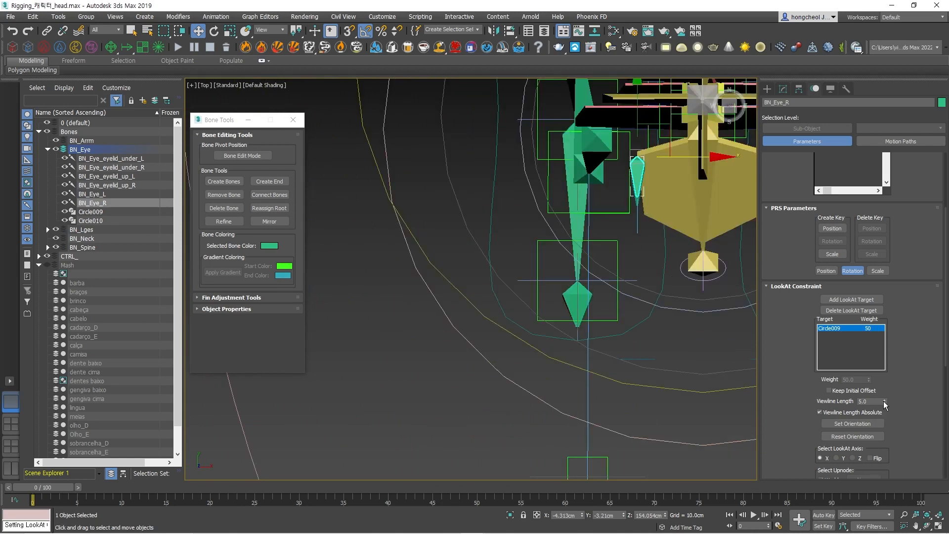
{"action": "left_click", "coordinate": [883, 400]}
{"action": "middle_click_drag", "start_coordinate": [696, 360], "coordinate": [534, 352]}
{"action": "left_click", "coordinate": [591, 345]}
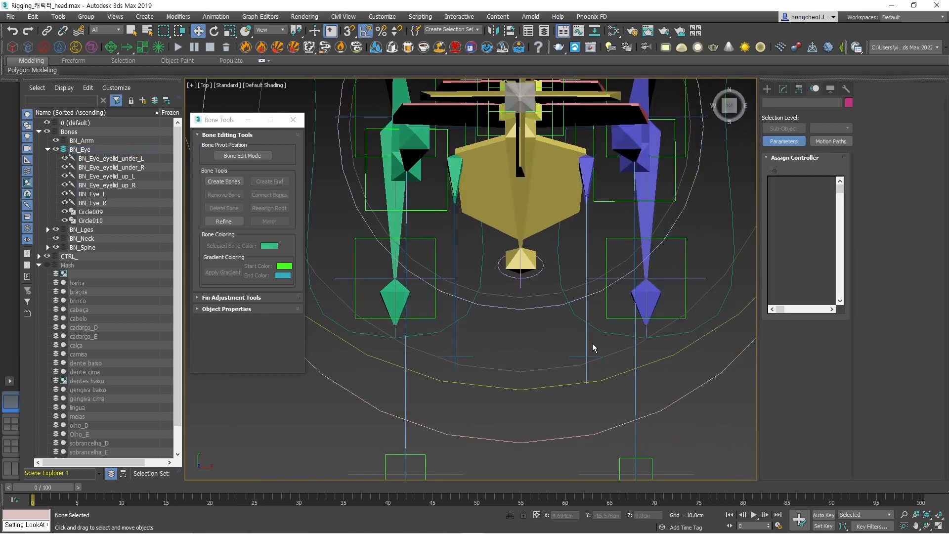
Shorten the Viewline Length of the left eye bone BN_Eye_L's LookAt constraint so the line ends at Circle010.
{"action": "left_click", "coordinate": [591, 163]}
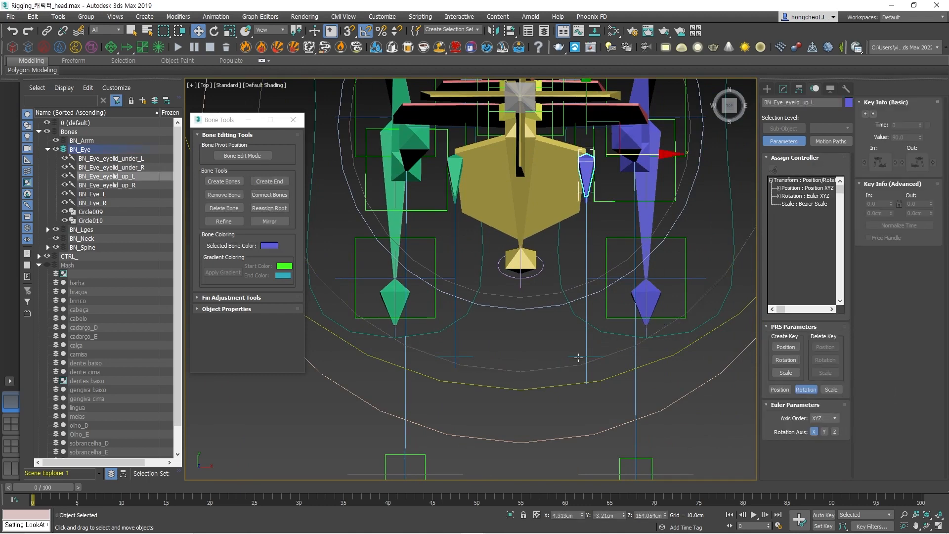
{"action": "middle_click_drag", "start_coordinate": [573, 286], "coordinate": [721, 320], "text": "alt"}
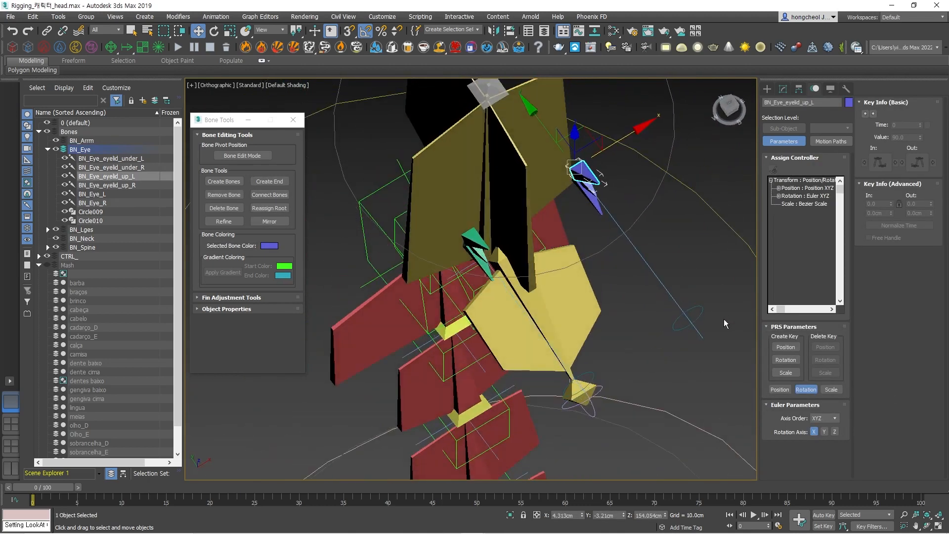
{"action": "left_click", "coordinate": [681, 314]}
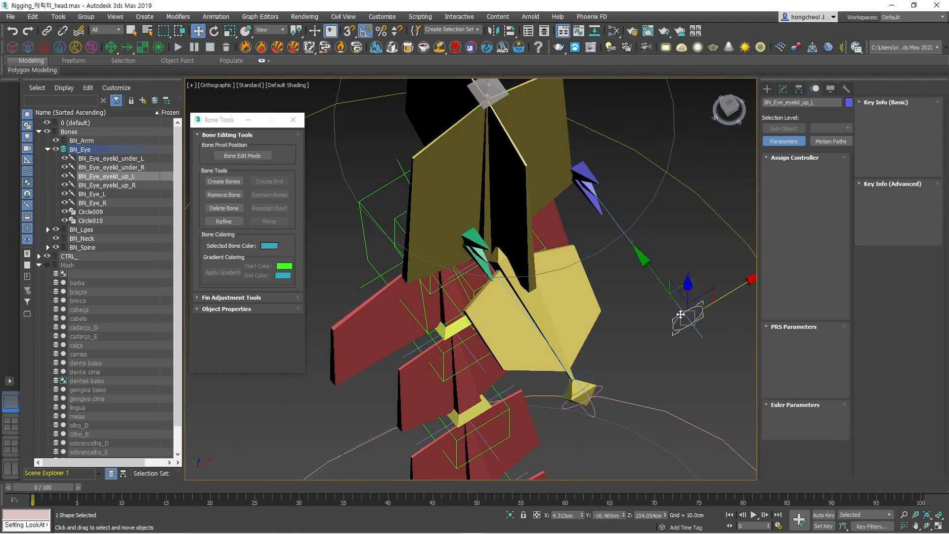
{"action": "left_click", "coordinate": [701, 334]}
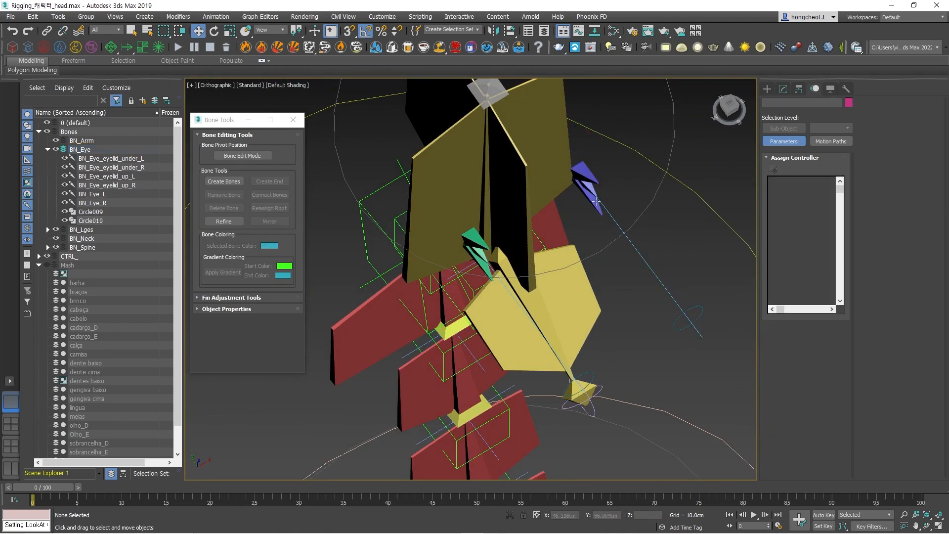
{"action": "left_click", "coordinate": [595, 192]}
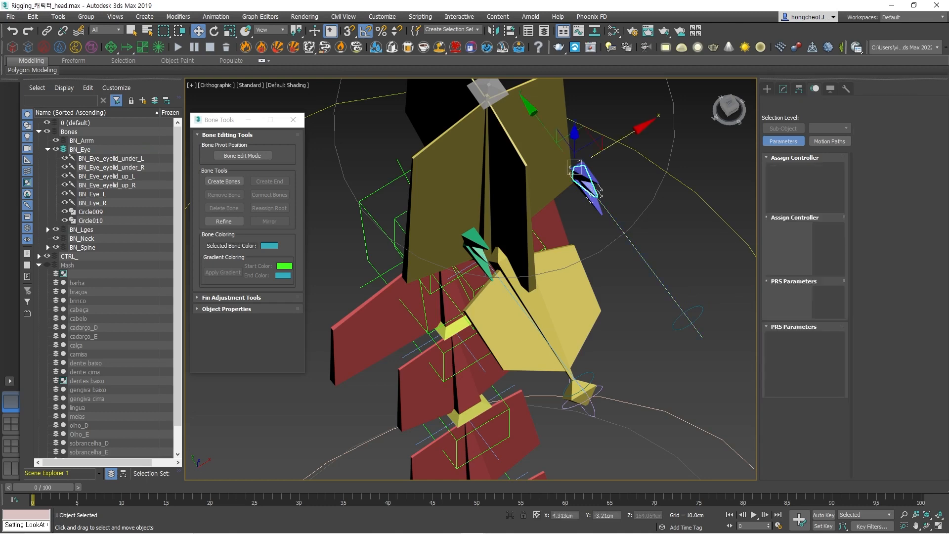
{"action": "scroll", "coordinate": [874, 420], "scroll_direction": "down", "scroll_amount": 5}
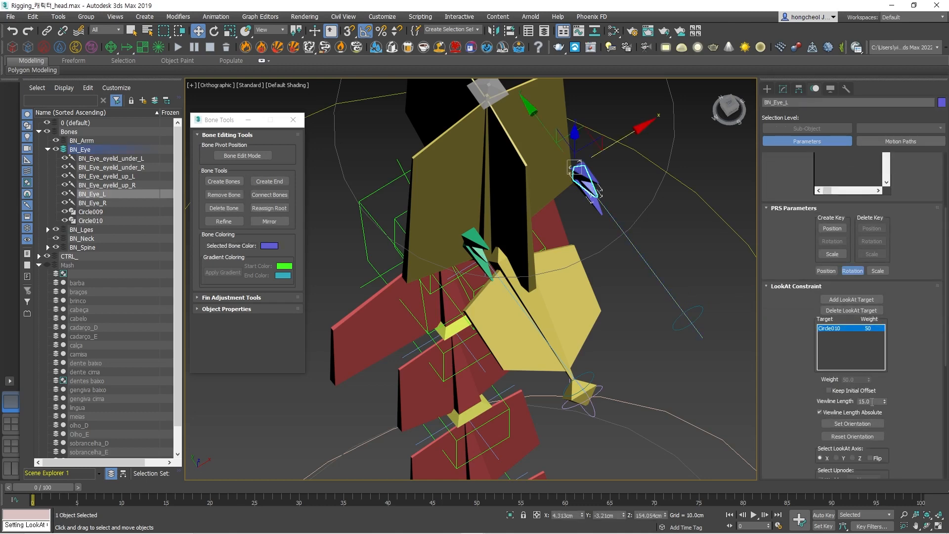
{"action": "left_click", "coordinate": [731, 385]}
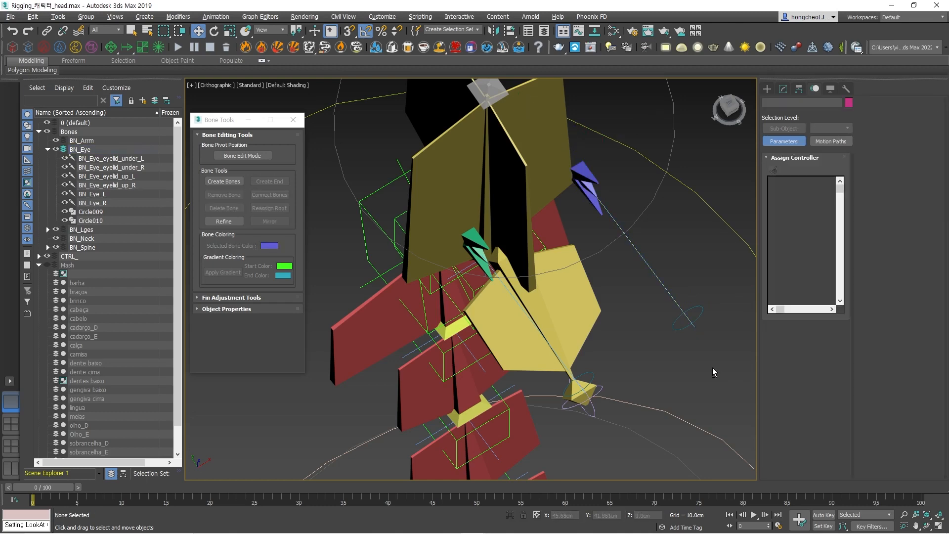
Try moving Circle009 to test how the right eye bone follows it, and clear the selection.
{"action": "scroll", "coordinate": [702, 361], "scroll_direction": "up", "scroll_amount": 5}
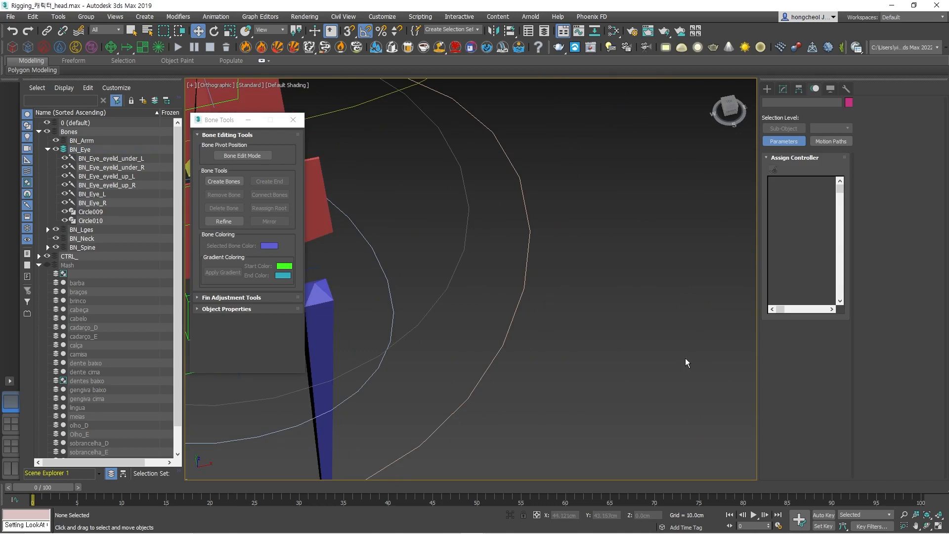
{"action": "scroll", "coordinate": [547, 314], "scroll_direction": "down", "scroll_amount": 5}
{"action": "middle_click_drag", "start_coordinate": [547, 315], "coordinate": [675, 355]}
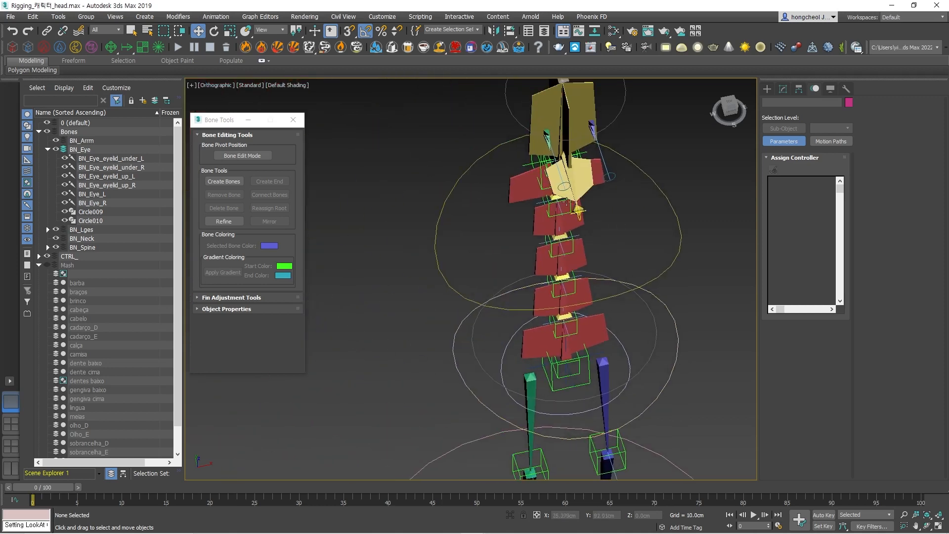
{"action": "scroll", "coordinate": [557, 196], "scroll_direction": "up", "scroll_amount": 3}
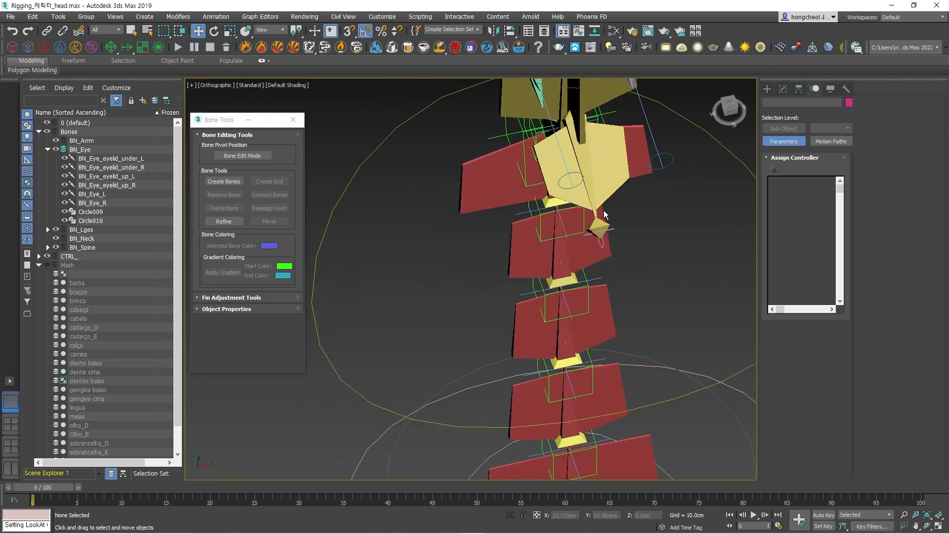
{"action": "key", "text": "f"}
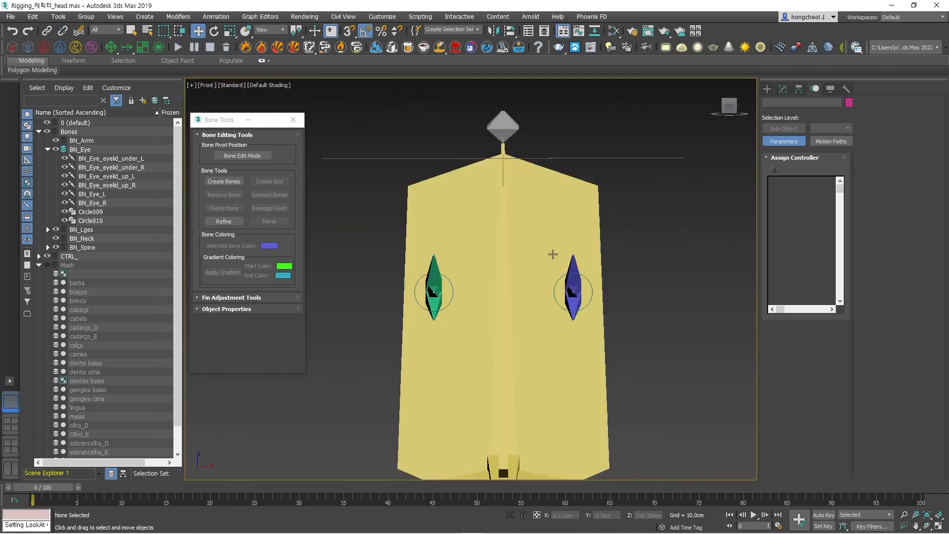
{"action": "left_click", "coordinate": [455, 299]}
{"action": "middle_click_drag", "start_coordinate": [455, 299], "coordinate": [460, 259], "text": "alt"}
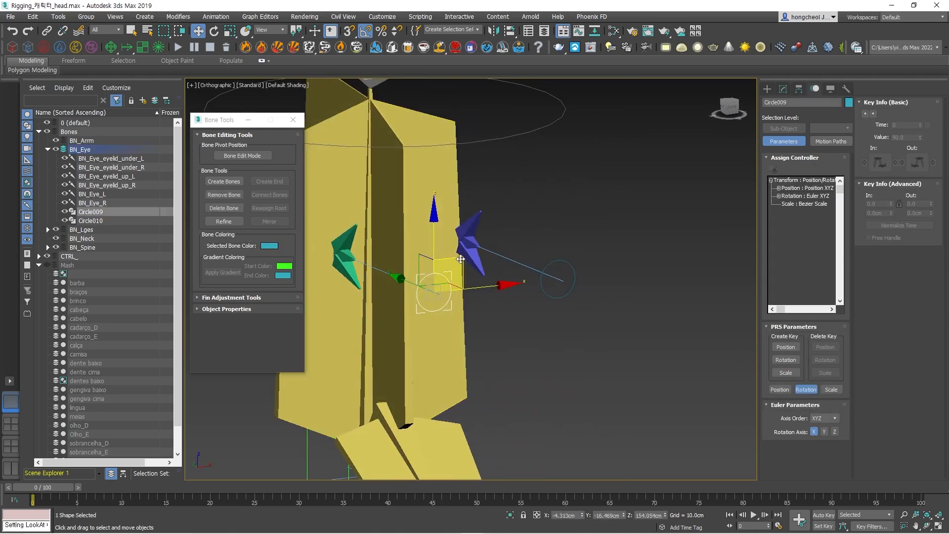
{"action": "left_click_drag", "start_coordinate": [461, 259], "coordinate": [530, 278]}
{"action": "left_click", "coordinate": [535, 317]}
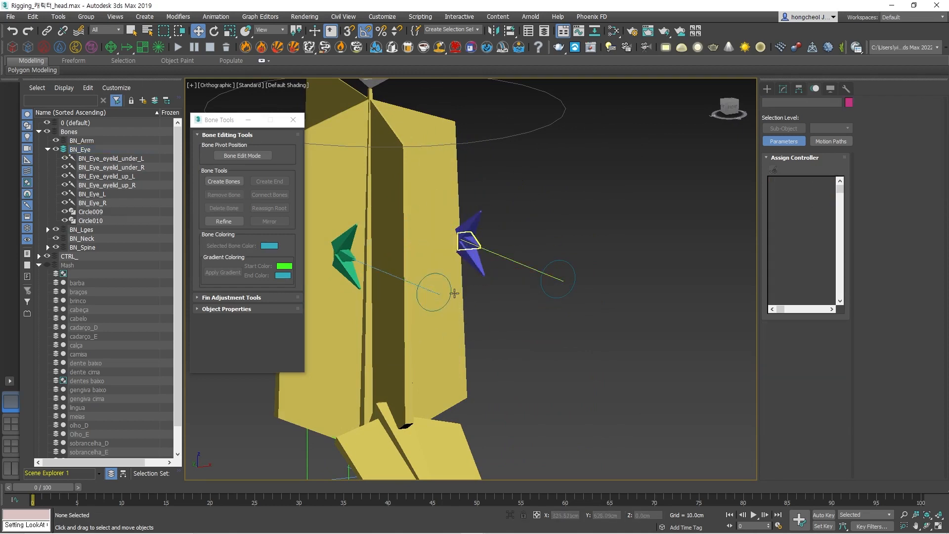
Try moving Circle009 and Circle010 together to test both eye bones, and clear the selection.
{"action": "left_click", "coordinate": [571, 264], "text": "ctrl"}
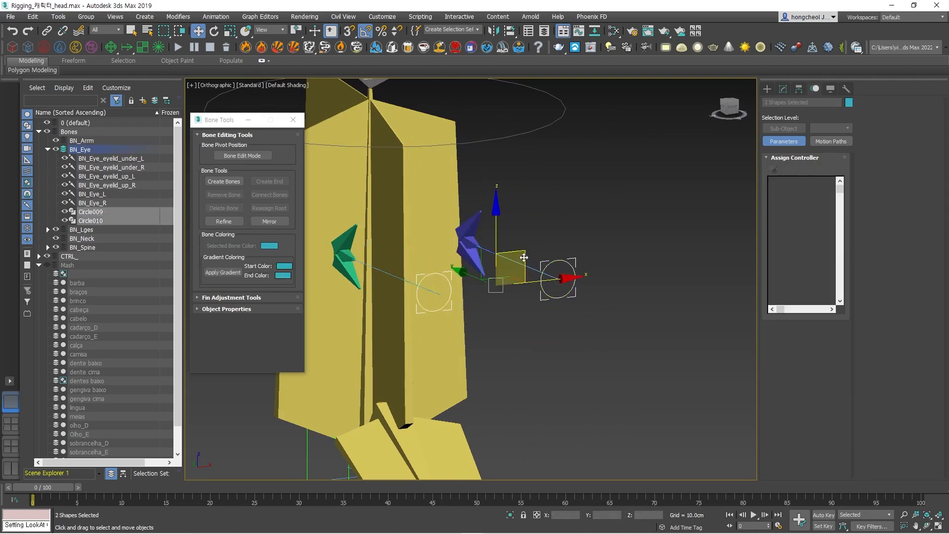
{"action": "mouse_move", "coordinate": [524, 270]}
{"action": "left_mouse_down"}
{"action": "mouse_move", "coordinate": [559, 244]}
{"action": "mouse_move", "coordinate": [474, 227]}
{"action": "mouse_move", "coordinate": [504, 242]}
{"action": "mouse_move", "coordinate": [494, 274]}
{"action": "mouse_move", "coordinate": [517, 281]}
{"action": "left_mouse_up"}
{"action": "left_click", "coordinate": [543, 351]}
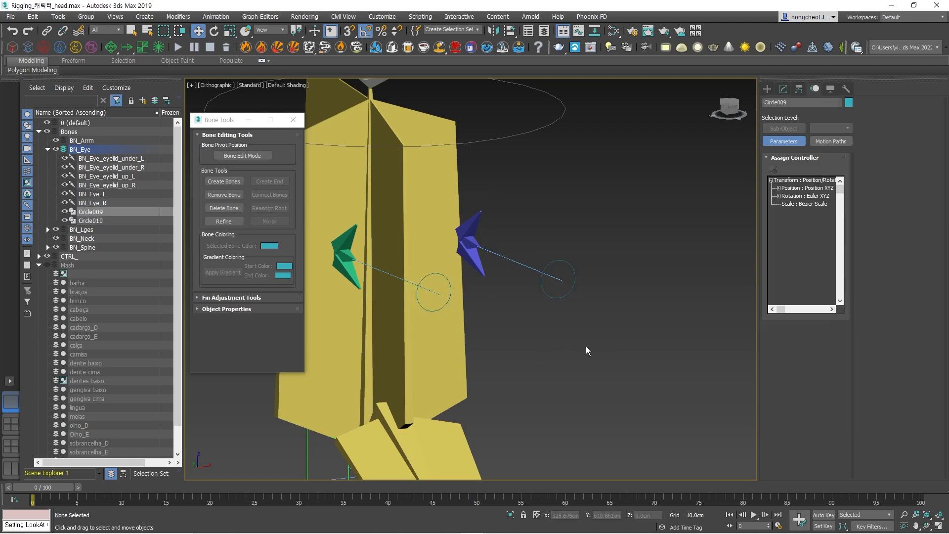
Draw a rectangle spline about 12.2 cm wide and 4.4 cm high around both eye circles in the front view.
{"action": "key", "text": "f"}
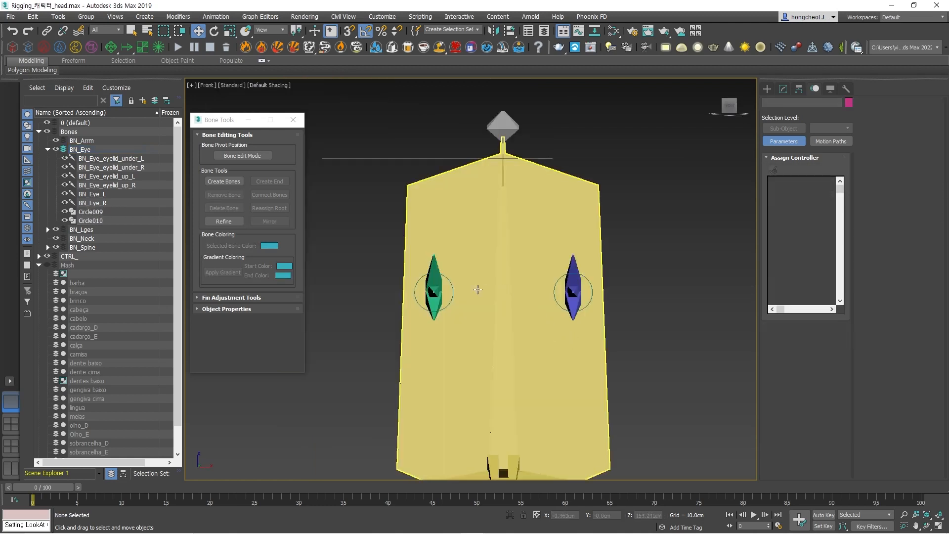
{"action": "left_click", "coordinate": [767, 88]}
{"action": "left_click", "coordinate": [786, 167]}
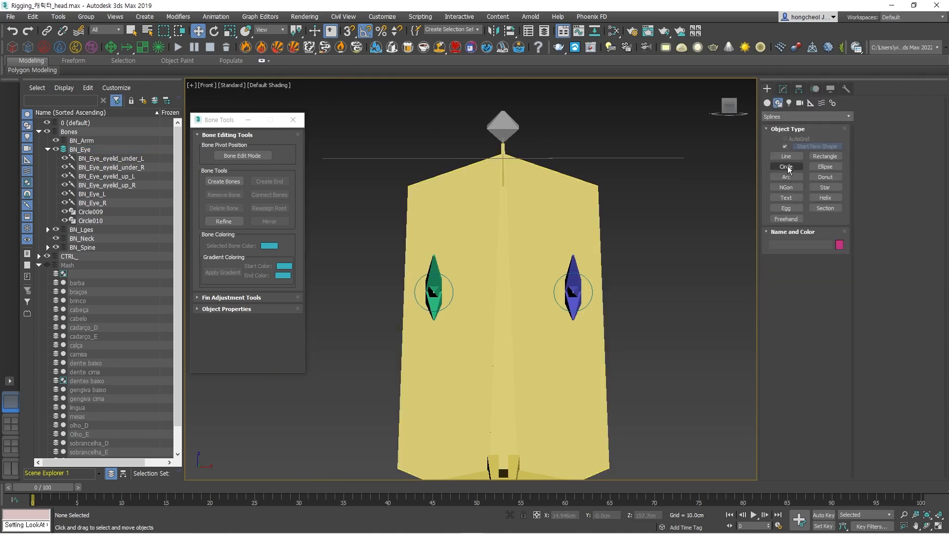
{"action": "left_click", "coordinate": [825, 157]}
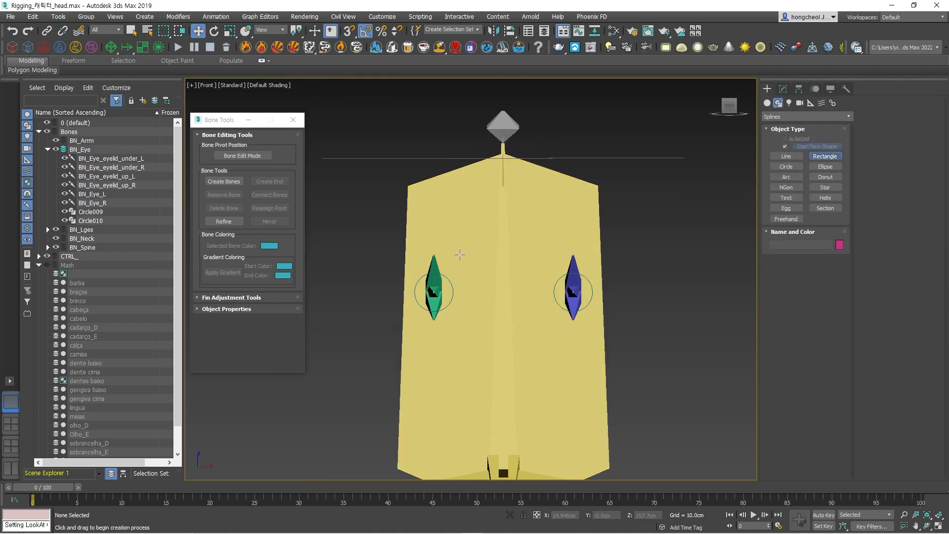
{"action": "left_click_drag", "start_coordinate": [407, 247], "coordinate": [605, 318]}
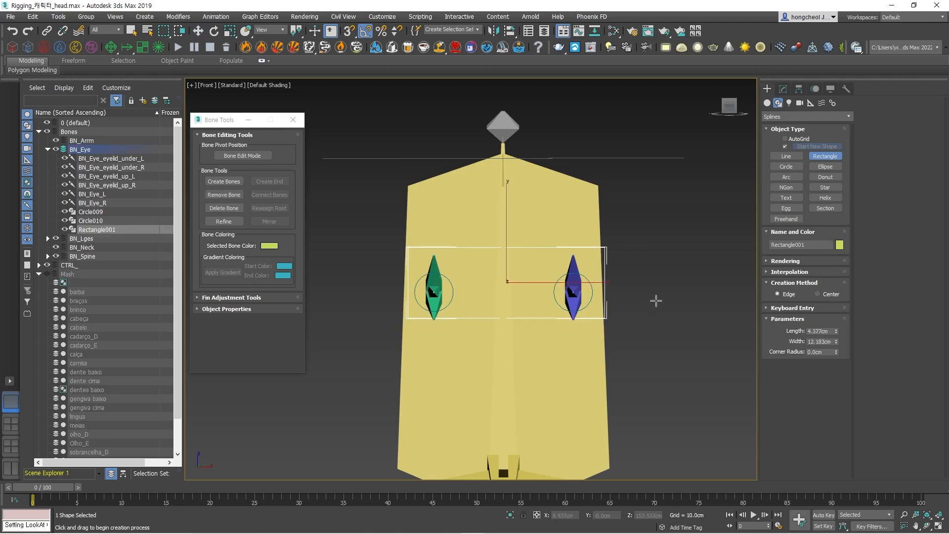
Add a Position constraint to Rectangle001 with Circle010 as its target.
{"action": "middle_click_drag", "start_coordinate": [651, 285], "coordinate": [588, 314], "text": "alt"}
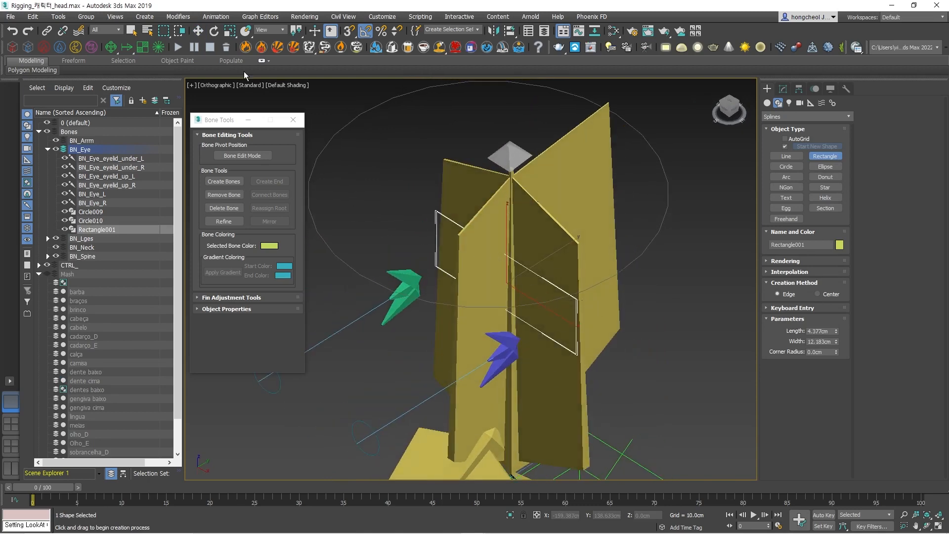
{"action": "left_click", "coordinate": [215, 17]}
{"action": "mouse_move", "coordinate": [221, 71]}
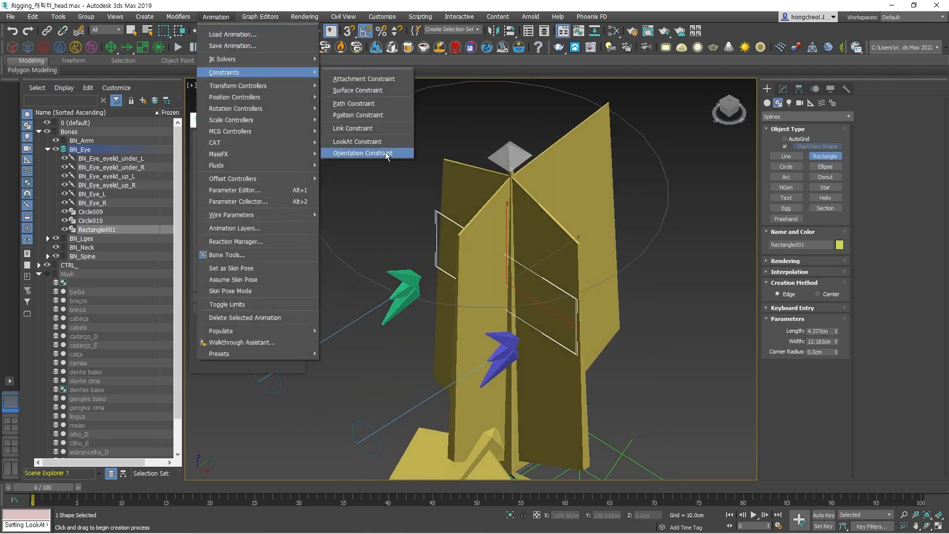
{"action": "left_click", "coordinate": [363, 115]}
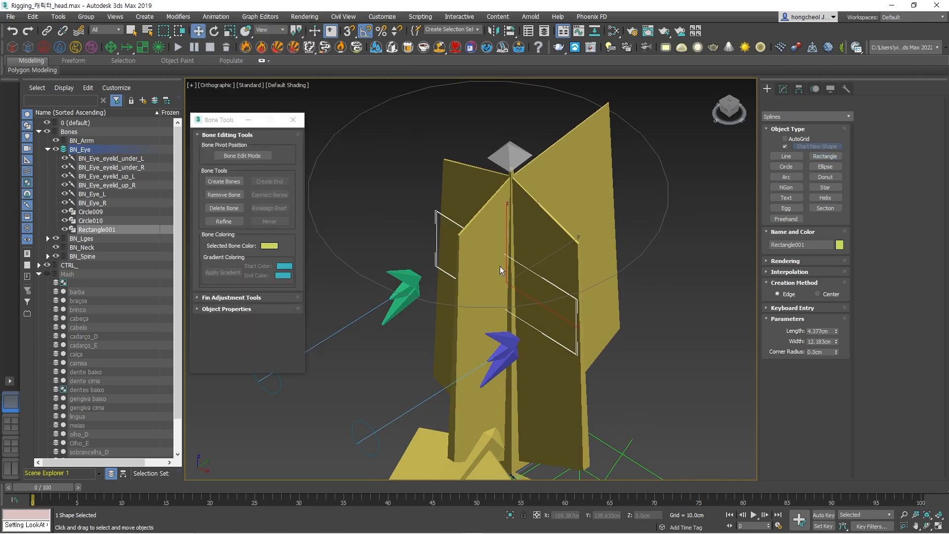
{"action": "left_click", "coordinate": [375, 460]}
{"action": "middle_click_drag", "start_coordinate": [379, 434], "coordinate": [633, 276], "text": "alt"}
Add Circle009 as a second Position constraint target of Rectangle001 to center the rectangle between both circles.
{"action": "left_click", "coordinate": [215, 17]}
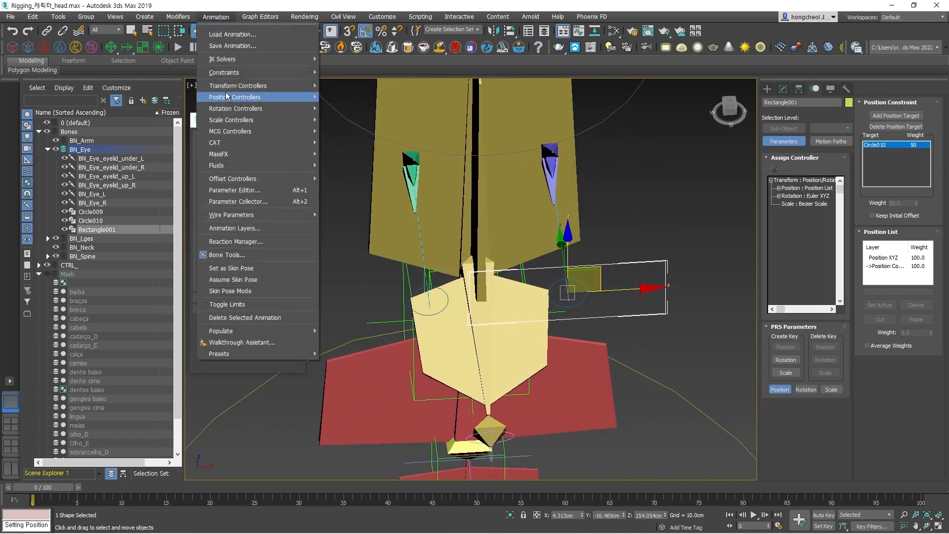
{"action": "mouse_move", "coordinate": [297, 73]}
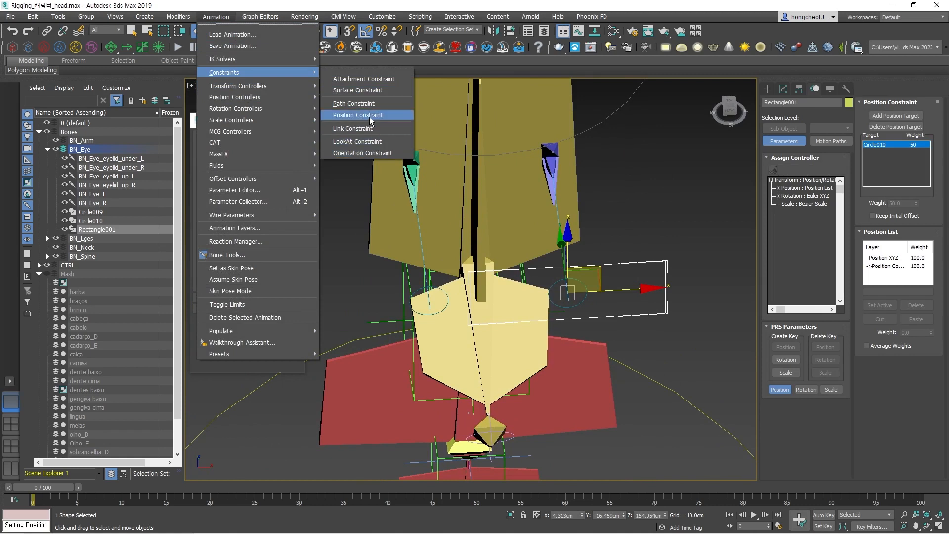
{"action": "left_click", "coordinate": [369, 116]}
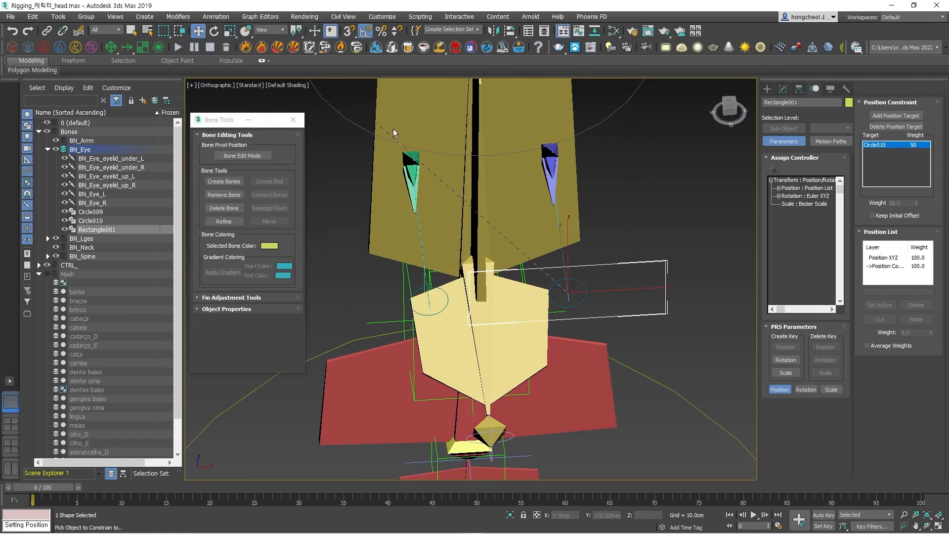
{"action": "left_click", "coordinate": [418, 299]}
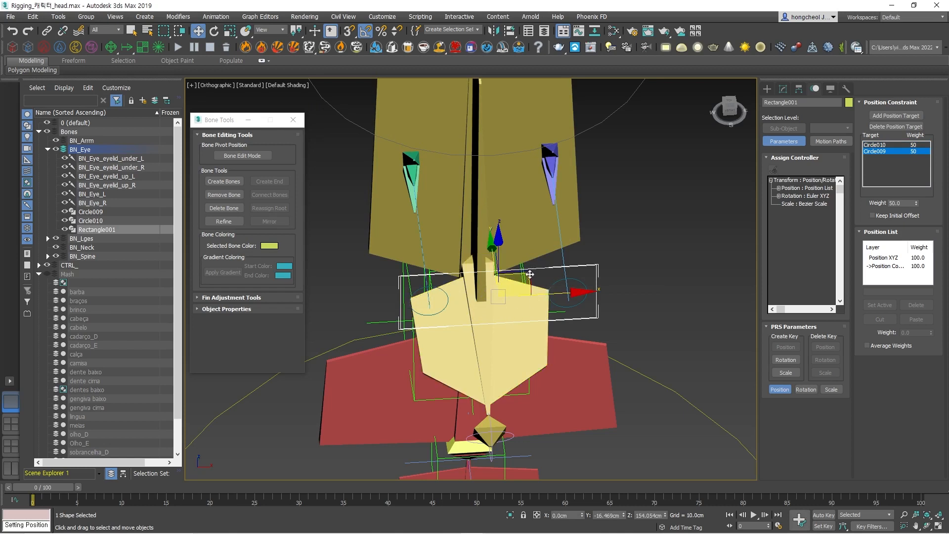
Try moving Rectangle001 and Circle010 in turn to test the position constraint, and clear the selection.
{"action": "left_click_drag", "start_coordinate": [529, 274], "coordinate": [519, 261]}
{"action": "left_click", "coordinate": [650, 309]}
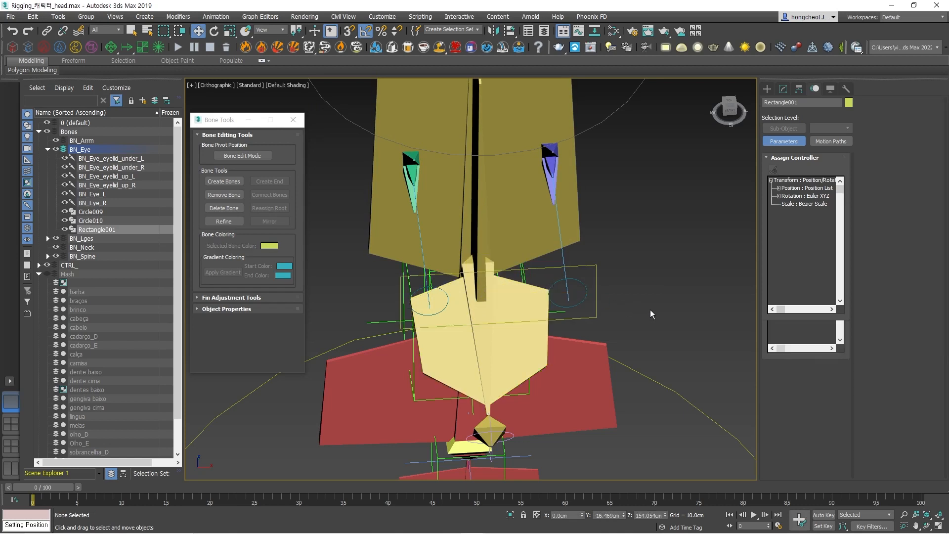
{"action": "left_click", "coordinate": [585, 283]}
{"action": "mouse_move", "coordinate": [595, 270]}
{"action": "left_mouse_down"}
{"action": "mouse_move", "coordinate": [624, 273]}
{"action": "mouse_move", "coordinate": [568, 248]}
{"action": "mouse_move", "coordinate": [598, 268]}
{"action": "left_mouse_up"}
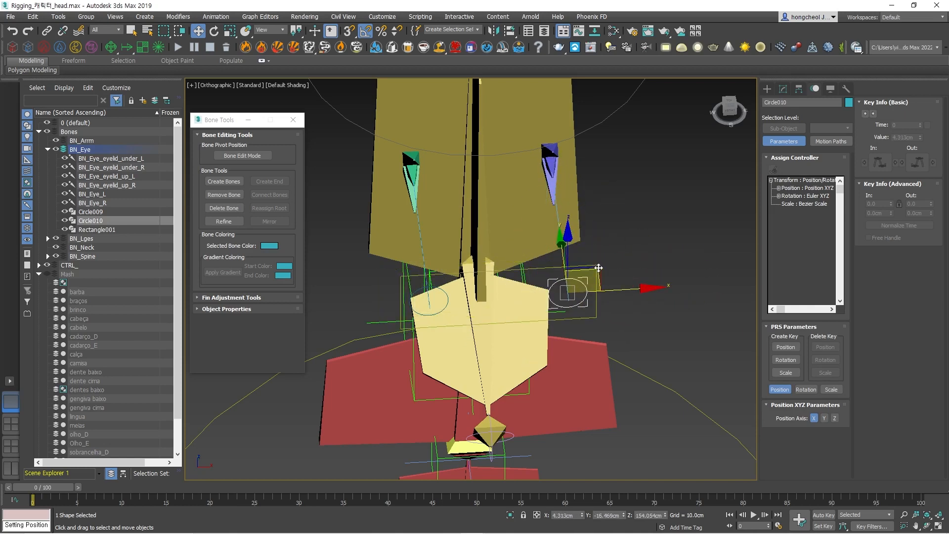
{"action": "left_click", "coordinate": [648, 334]}
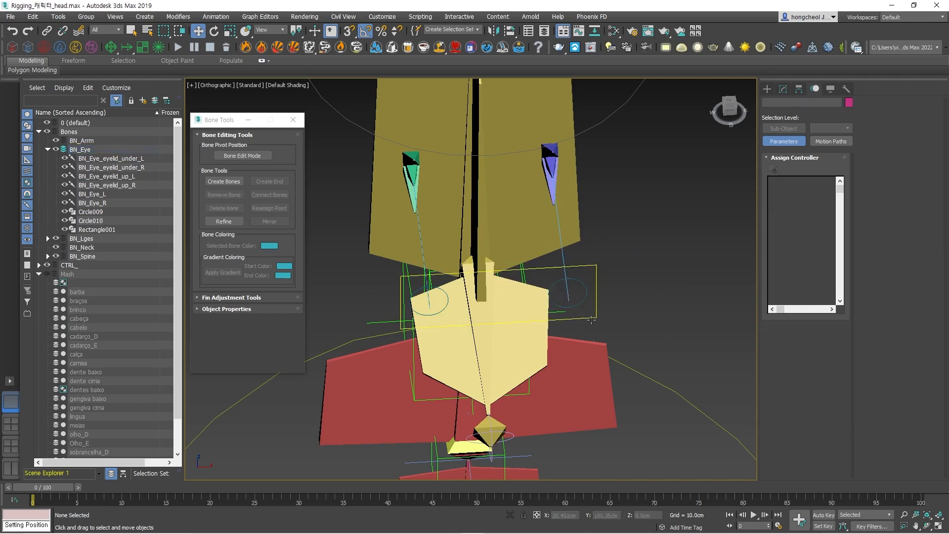
Apply Freeze Transform to Rectangle001 in the front view and confirm it.
{"action": "left_click", "coordinate": [591, 319]}
{"action": "middle_click_drag", "start_coordinate": [591, 319], "coordinate": [588, 283], "text": "alt"}
{"action": "key", "text": "f"}
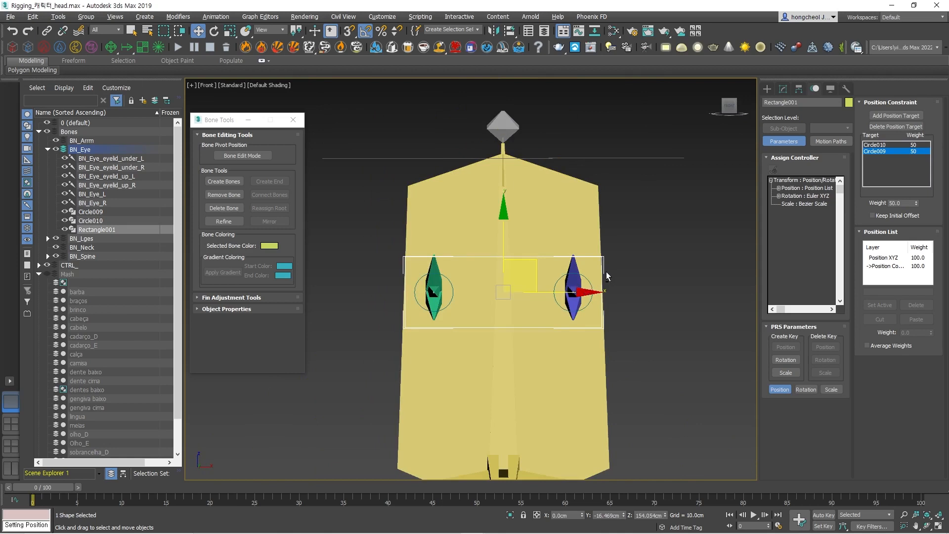
{"action": "right_click", "coordinate": [599, 265]}
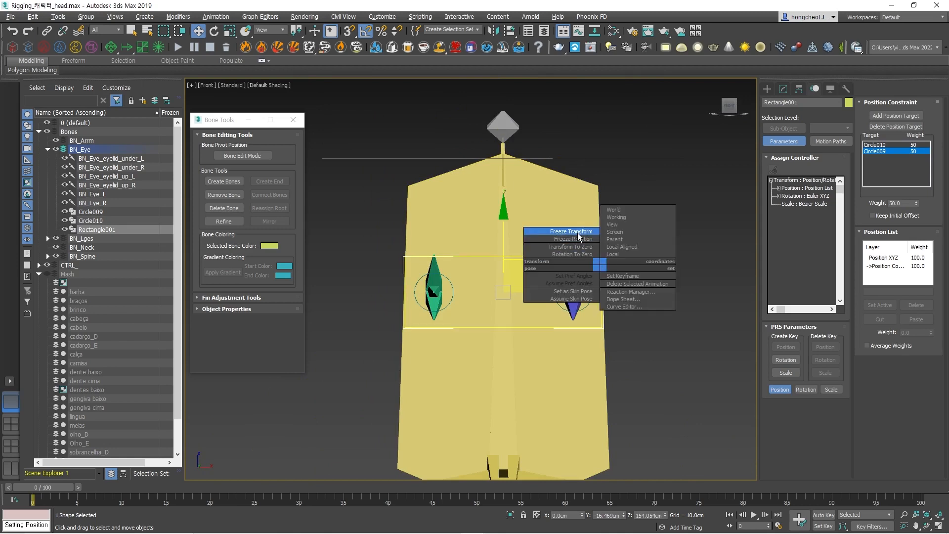
{"action": "left_click", "coordinate": [571, 232]}
{"action": "left_click", "coordinate": [512, 334]}
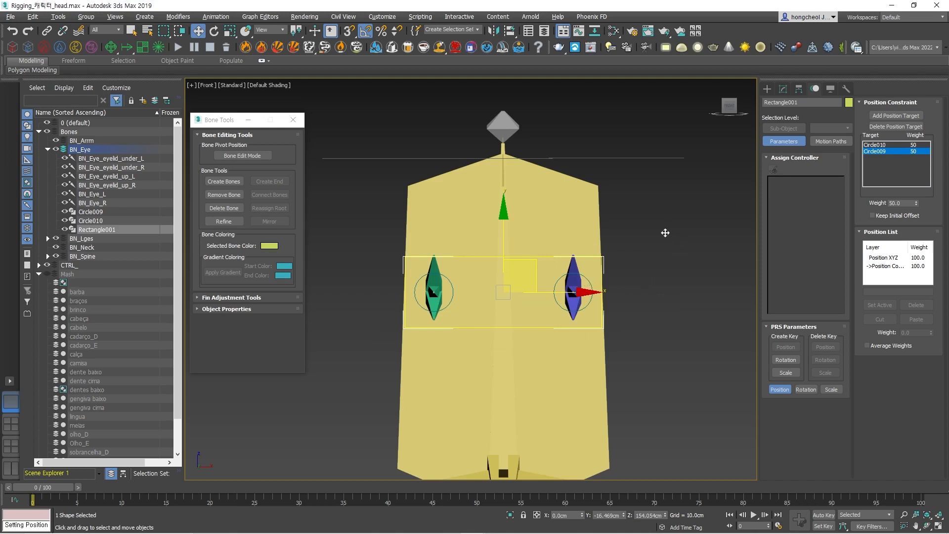
Try moving Rectangle001 to test its frozen transform, and undo the move.
{"action": "left_click", "coordinate": [591, 284]}
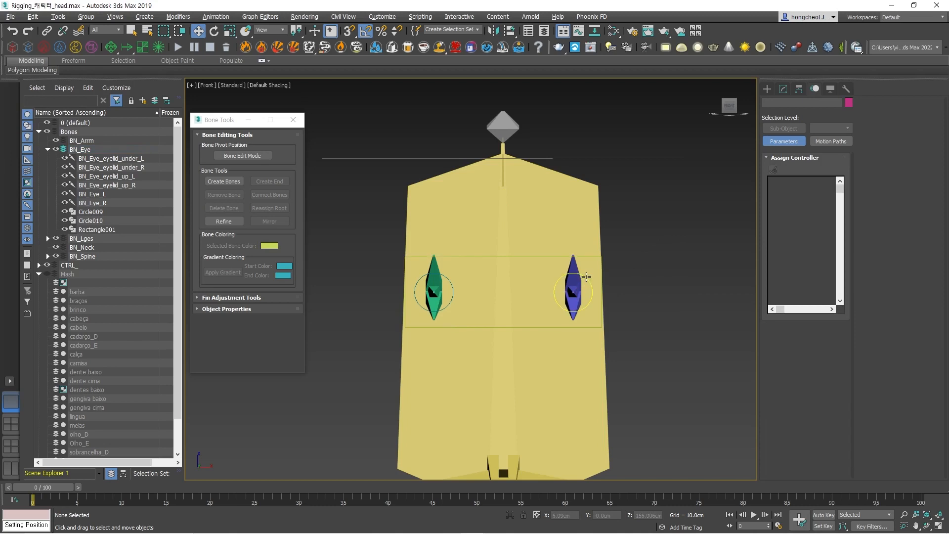
{"action": "mouse_move", "coordinate": [606, 261]}
{"action": "left_mouse_down"}
{"action": "mouse_move", "coordinate": [611, 248]}
{"action": "mouse_move", "coordinate": [593, 250]}
{"action": "mouse_move", "coordinate": [604, 256]}
{"action": "left_mouse_up"}
{"action": "right_click", "coordinate": [603, 256]}
{"action": "left_click", "coordinate": [609, 254]}
{"action": "left_click", "coordinate": [587, 279]}
{"action": "left_click", "coordinate": [609, 262]}
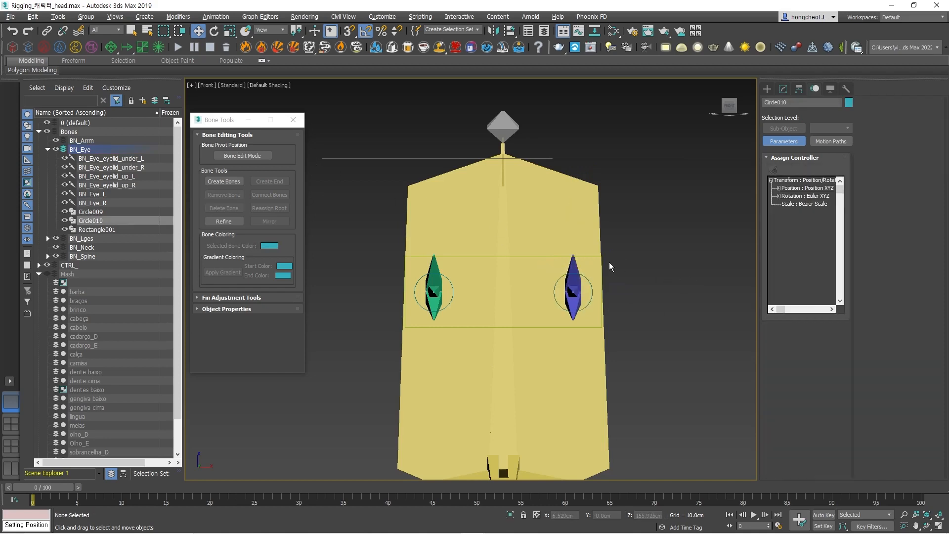
{"action": "left_click", "coordinate": [603, 260]}
{"action": "left_click_drag", "start_coordinate": [523, 270], "coordinate": [533, 246]}
{"action": "key", "text": "ctrl+z"}
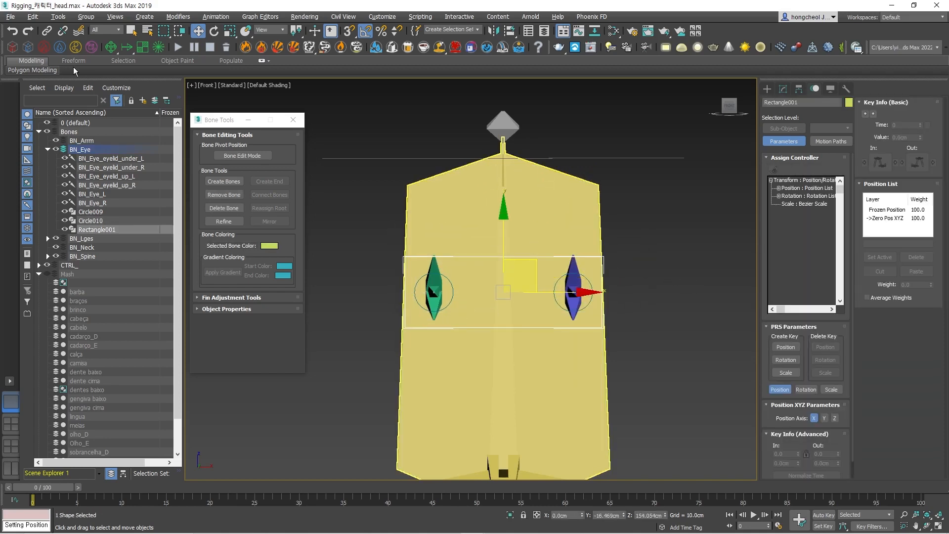
Link Circle009 and Circle010 to Rectangle001 as their parent.
{"action": "left_click", "coordinate": [46, 32]}
{"action": "left_click", "coordinate": [413, 280]}
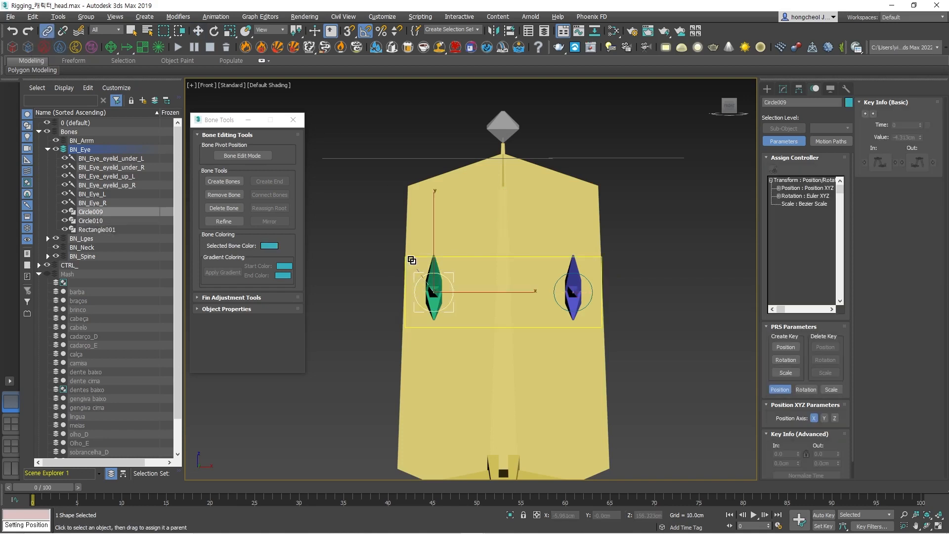
{"action": "left_click_drag", "start_coordinate": [580, 294], "coordinate": [603, 261]}
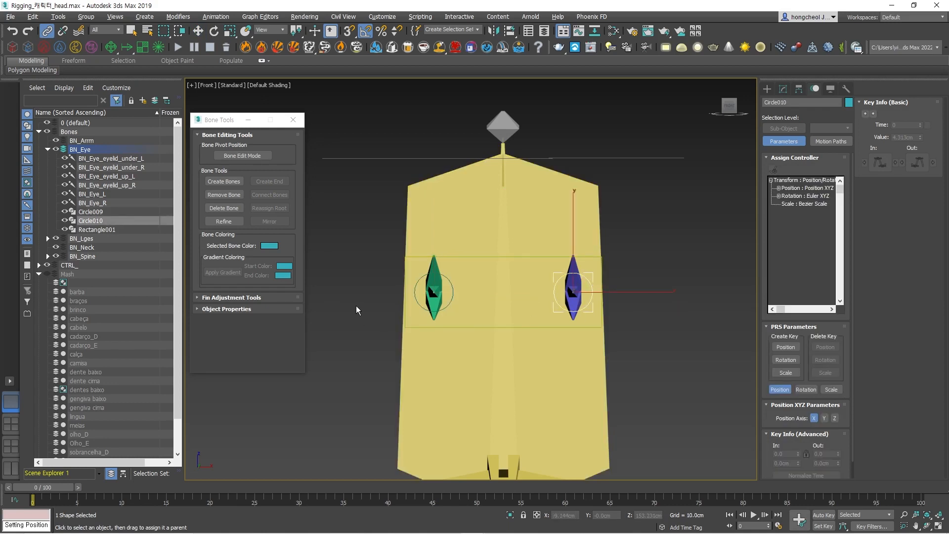
Rename Circle009 as CTR_Eye_L and Circle010 as CTR_Eye_R.
{"action": "left_click", "coordinate": [415, 293]}
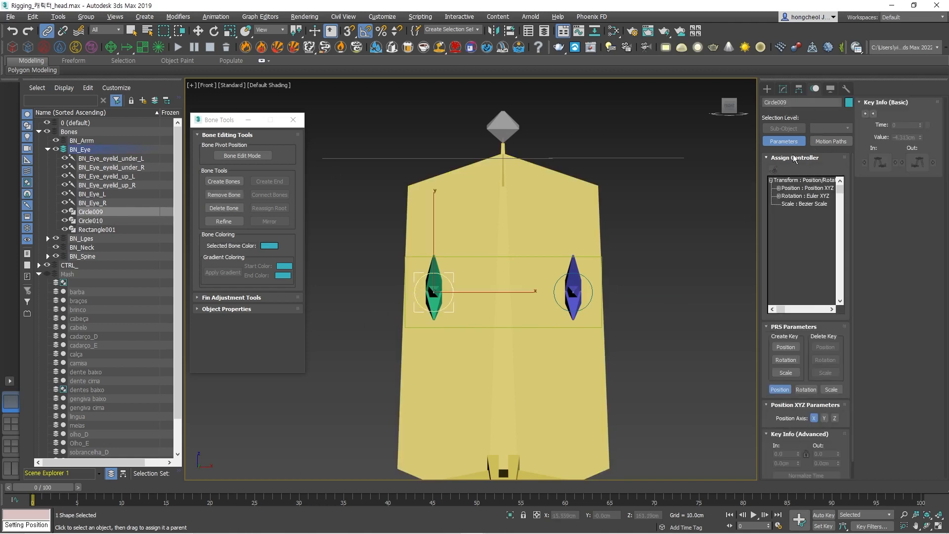
{"action": "left_click", "coordinate": [796, 103]}
{"action": "type", "text": "CTR_Eye_L"}
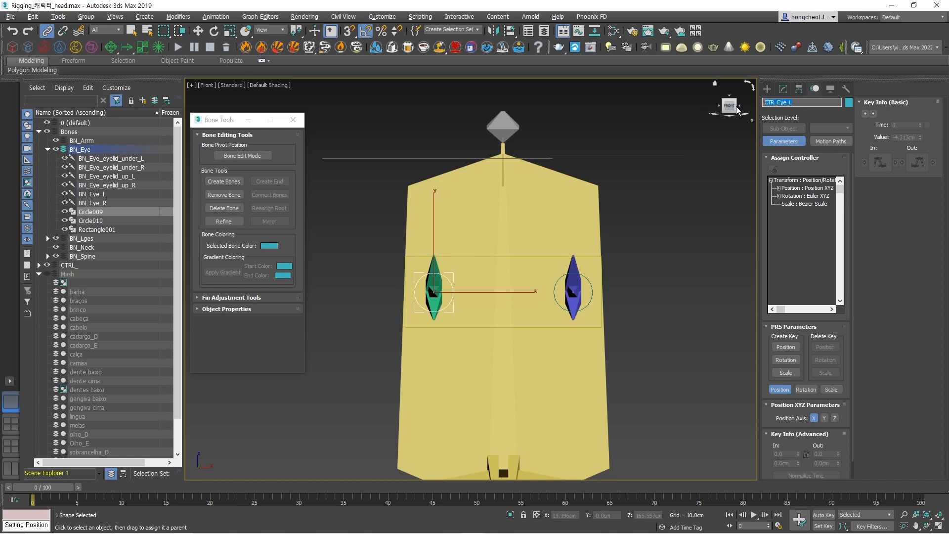
{"action": "left_click", "coordinate": [586, 280]}
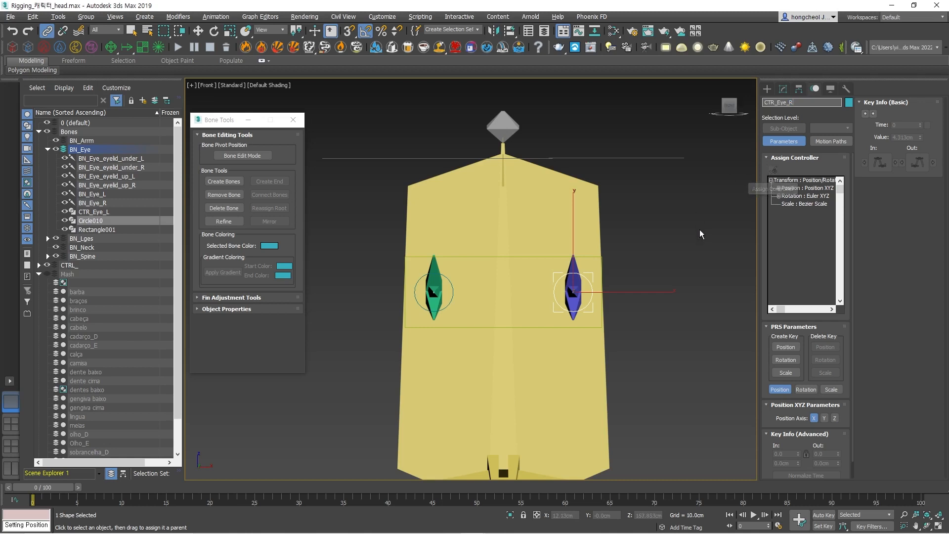
Rename Rectangle001 using the copied name CTR_Eye_L, and open its name for editing again.
{"action": "left_click", "coordinate": [476, 257]}
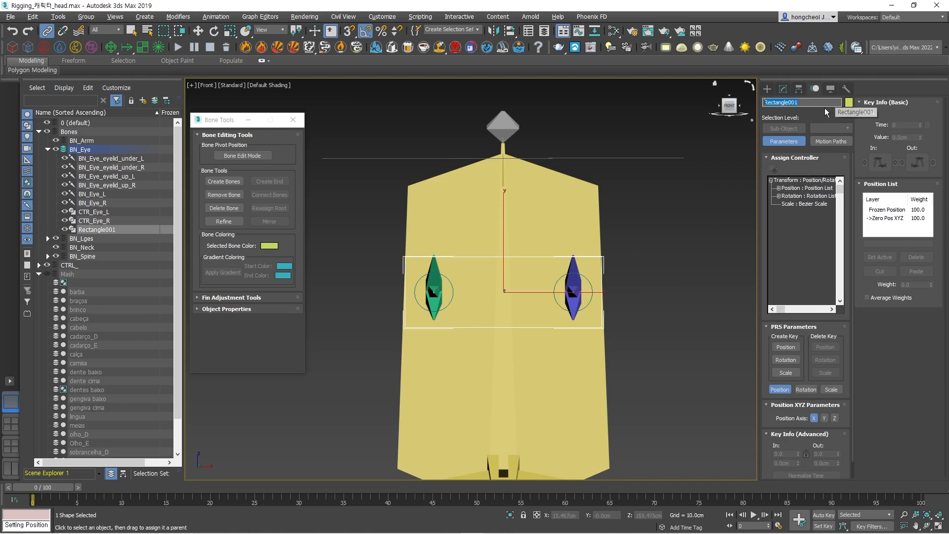
{"action": "type", "text": "CTR_Eye_L"}
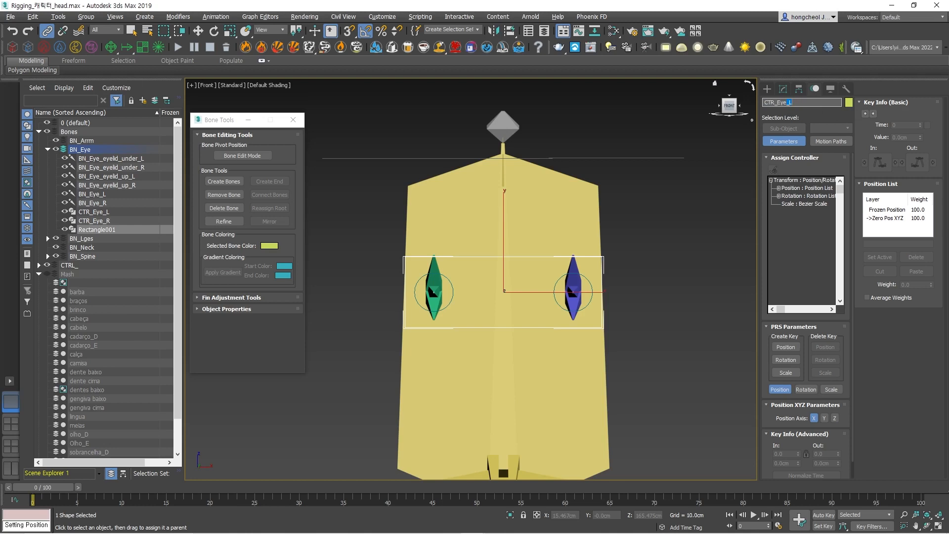
{"action": "key", "text": "Return"}
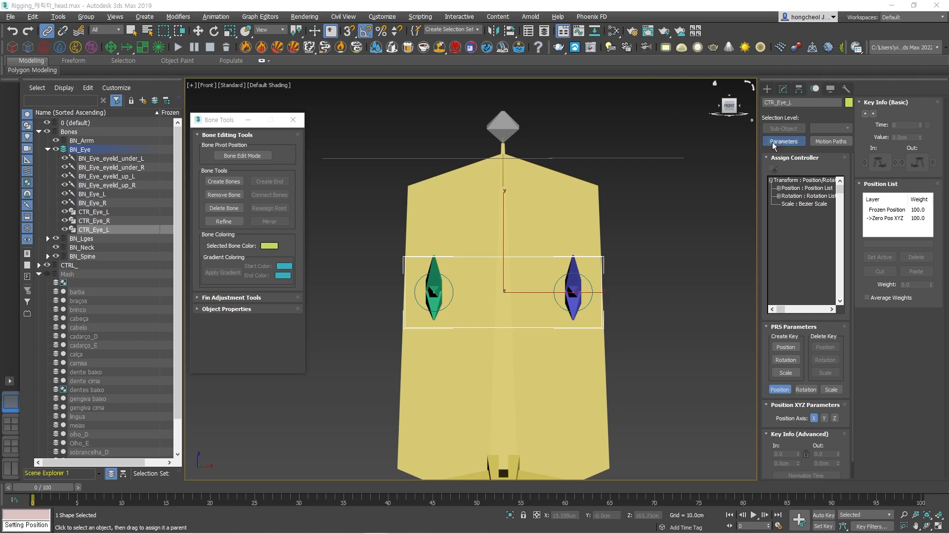
{"action": "left_click", "coordinate": [783, 105]}
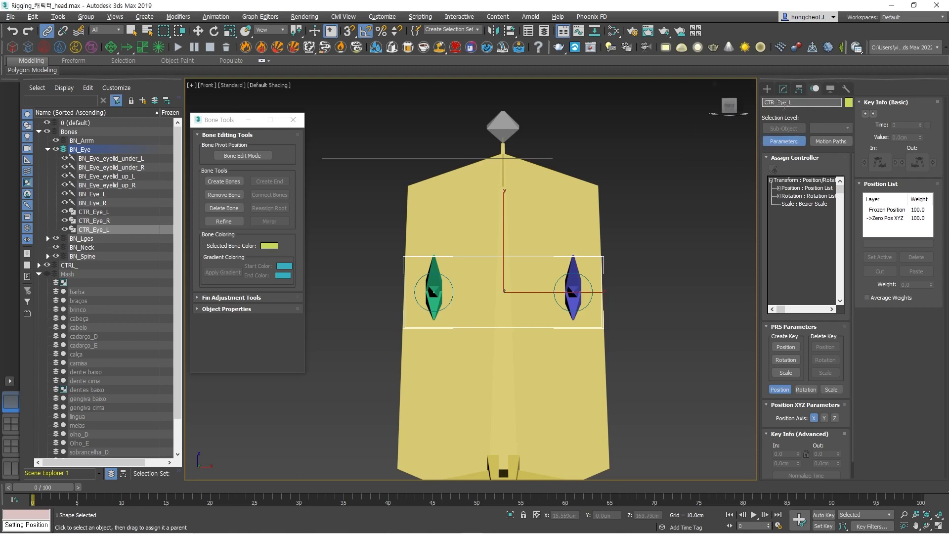
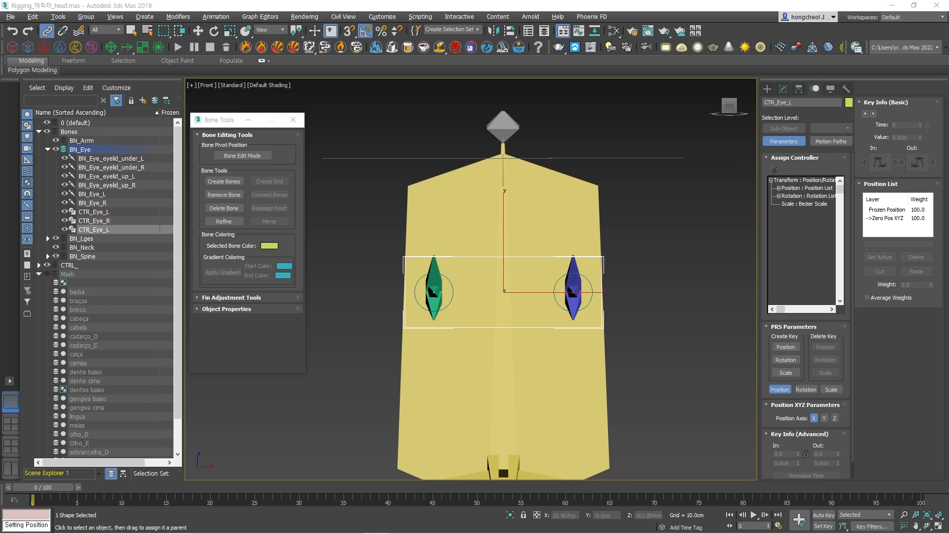
Rename the rectangle controller around both eye circles as CTR_Both_Eye.
{"action": "left_click", "coordinate": [780, 103]}
{"action": "left_click", "coordinate": [770, 102]}
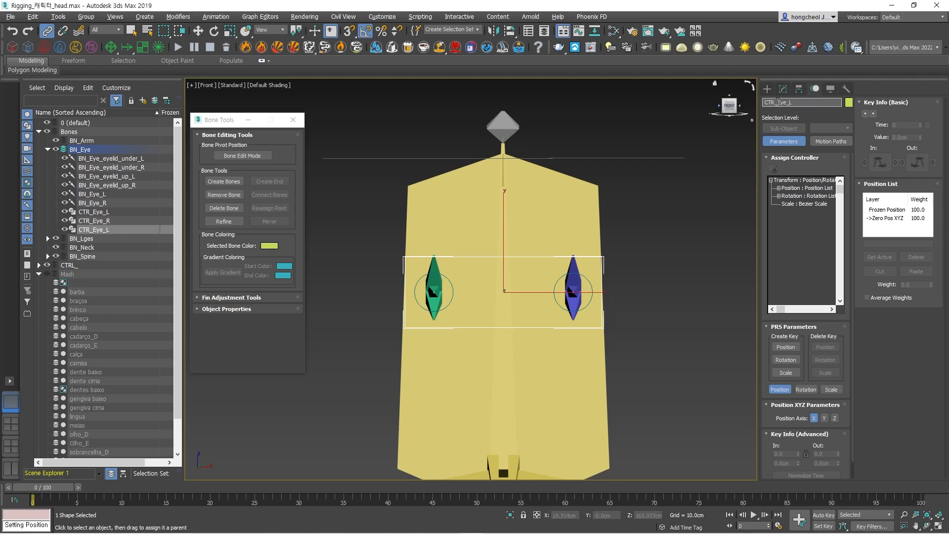
{"action": "type", "text": "both_"}
{"action": "key", "text": "BackSpace"}
{"action": "type", "text": "B"}
{"action": "left_click", "coordinate": [713, 251]}
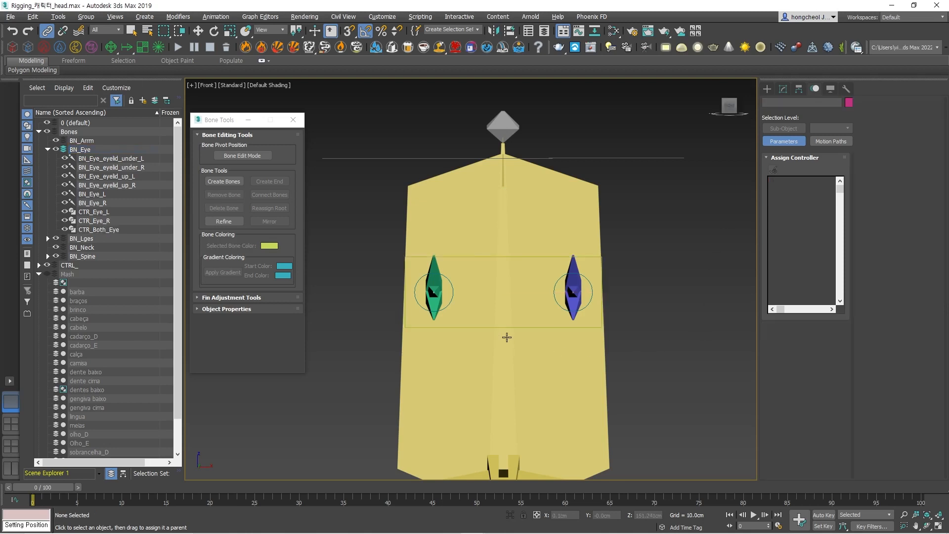
Try moving CTR_Both_Eye in the perspective view, and return it to its frozen position with Transform To Zero.
{"action": "middle_click_drag", "start_coordinate": [576, 285], "coordinate": [598, 288], "text": "alt"}
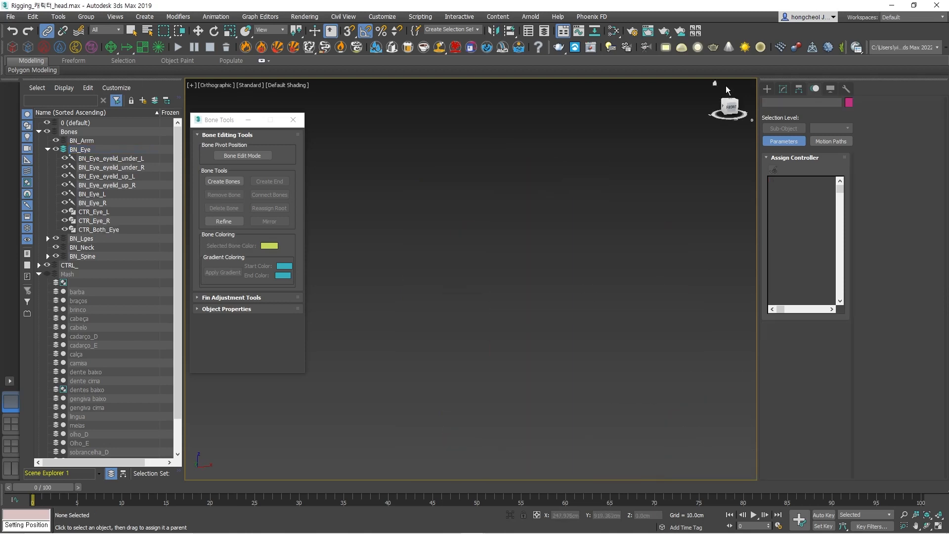
{"action": "left_click", "coordinate": [714, 83]}
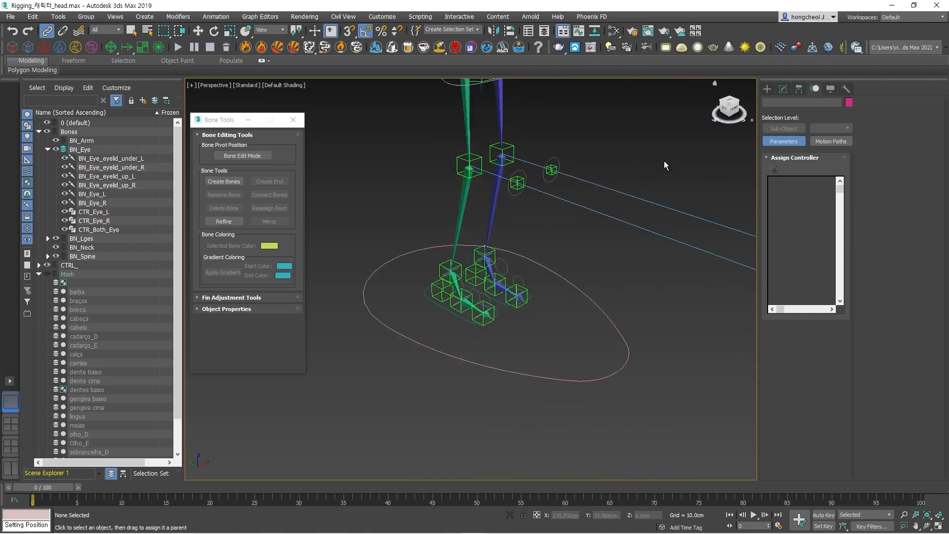
{"action": "middle_click_drag", "start_coordinate": [650, 167], "coordinate": [599, 359]}
{"action": "middle_click_drag", "start_coordinate": [539, 223], "coordinate": [585, 388]}
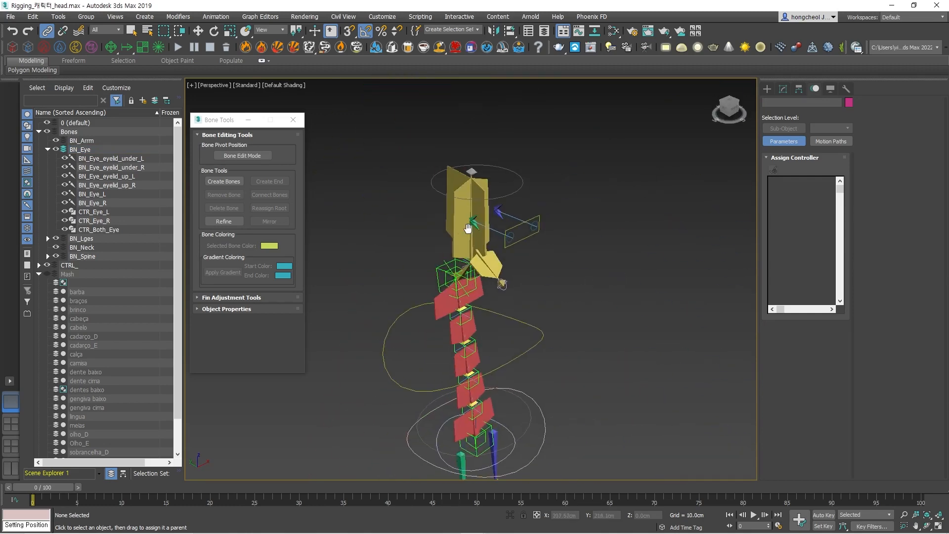
{"action": "scroll", "coordinate": [487, 213], "scroll_direction": "up", "scroll_amount": 8}
{"action": "scroll", "coordinate": [588, 234], "scroll_direction": "down", "scroll_amount": 4}
{"action": "left_click", "coordinate": [647, 250]}
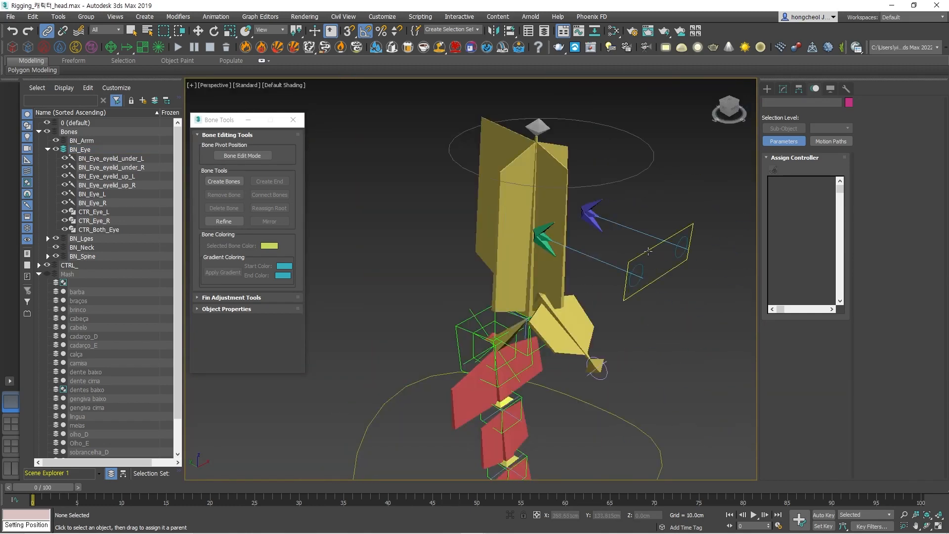
{"action": "key", "text": "w"}
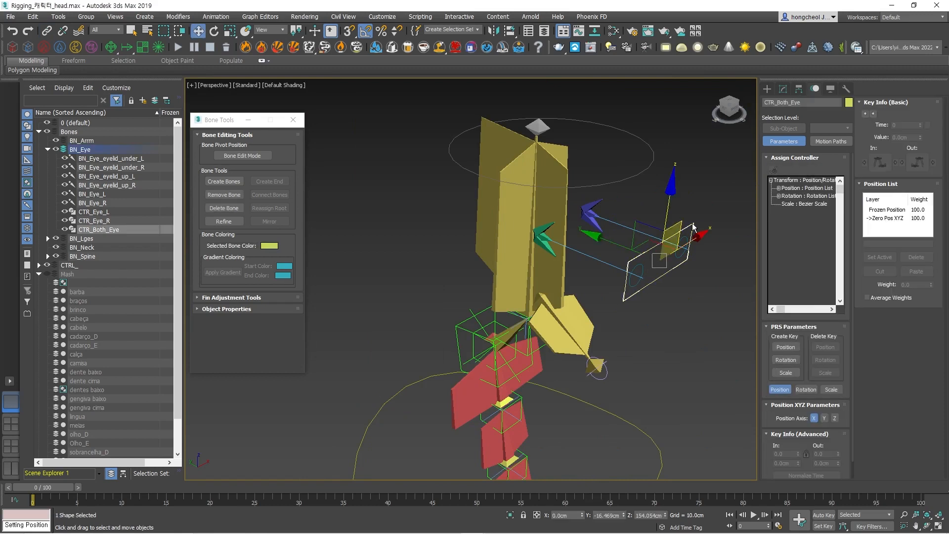
{"action": "mouse_move", "coordinate": [682, 225]}
{"action": "left_mouse_down"}
{"action": "mouse_move", "coordinate": [689, 189]}
{"action": "mouse_move", "coordinate": [684, 269]}
{"action": "mouse_move", "coordinate": [605, 262]}
{"action": "mouse_move", "coordinate": [662, 207]}
{"action": "mouse_move", "coordinate": [695, 267]}
{"action": "mouse_move", "coordinate": [572, 307]}
{"action": "mouse_move", "coordinate": [519, 265]}
{"action": "mouse_move", "coordinate": [676, 228]}
{"action": "left_mouse_up"}
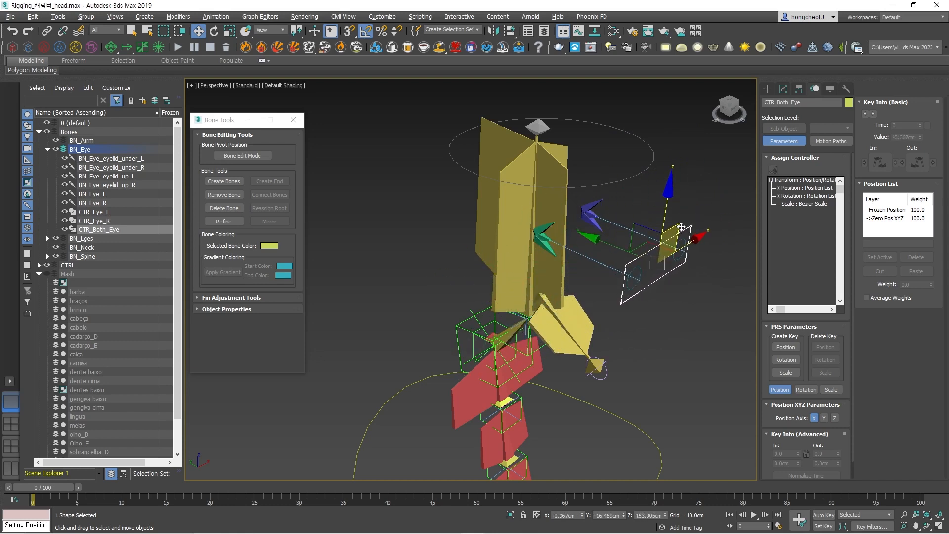
{"action": "right_click", "coordinate": [677, 228]}
{"action": "left_click", "coordinate": [648, 209]}
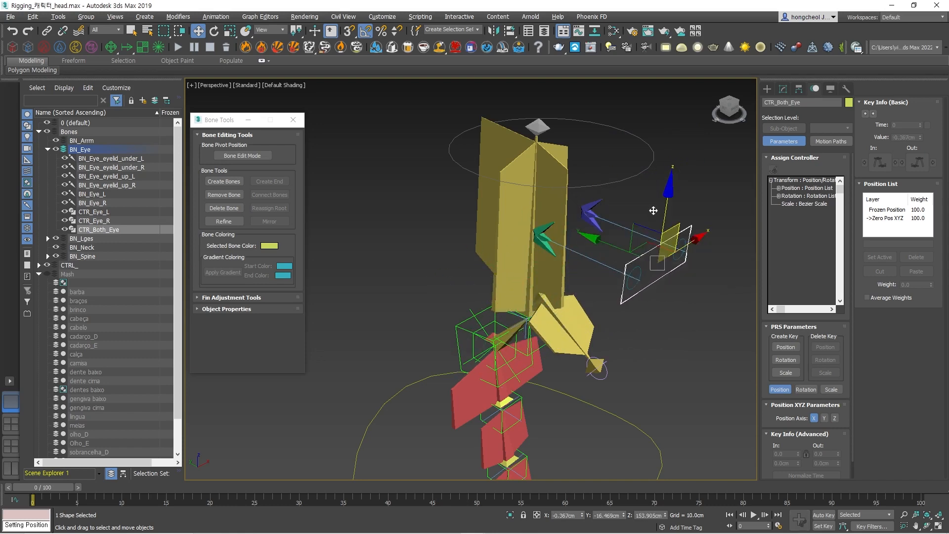
Try rotating CTRL_Head to test whether the eye controllers follow the head, and undo the rotation.
{"action": "scroll", "coordinate": [701, 322], "scroll_direction": "down", "scroll_amount": 4}
{"action": "middle_click_drag", "start_coordinate": [702, 324], "coordinate": [628, 291], "text": "alt"}
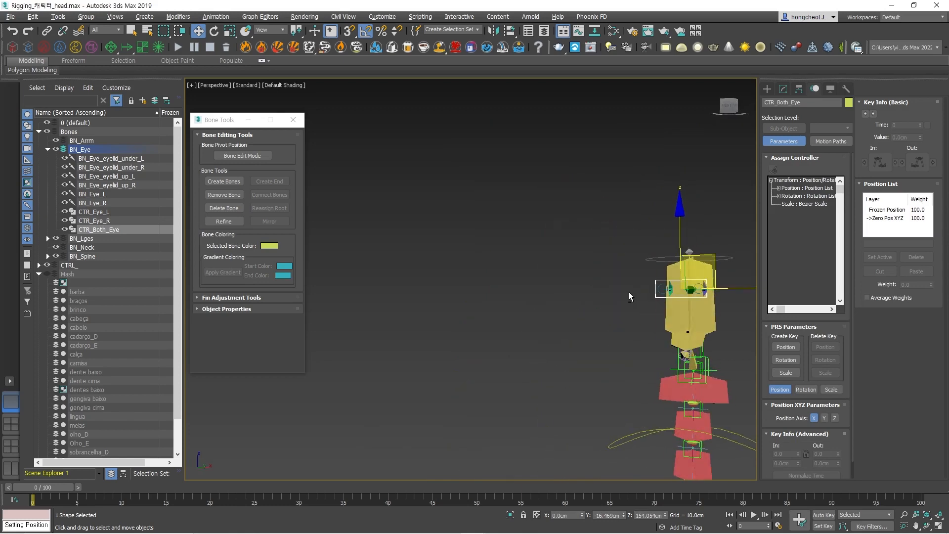
{"action": "middle_click_drag", "start_coordinate": [698, 309], "coordinate": [586, 276]}
{"action": "middle_click_drag", "start_coordinate": [650, 274], "coordinate": [590, 289], "text": "alt"}
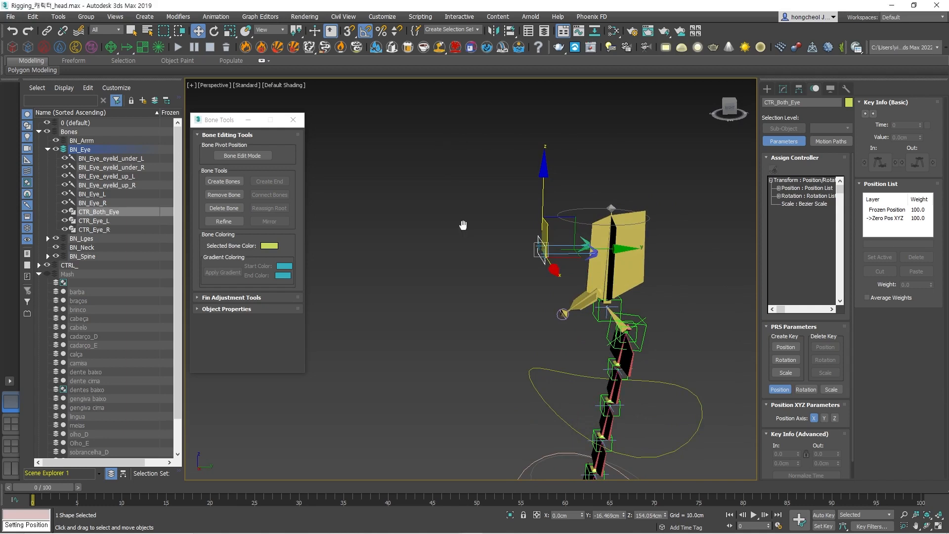
{"action": "middle_click_drag", "start_coordinate": [437, 149], "coordinate": [556, 247], "text": "alt"}
{"action": "scroll", "coordinate": [555, 247], "scroll_direction": "up", "scroll_amount": 5}
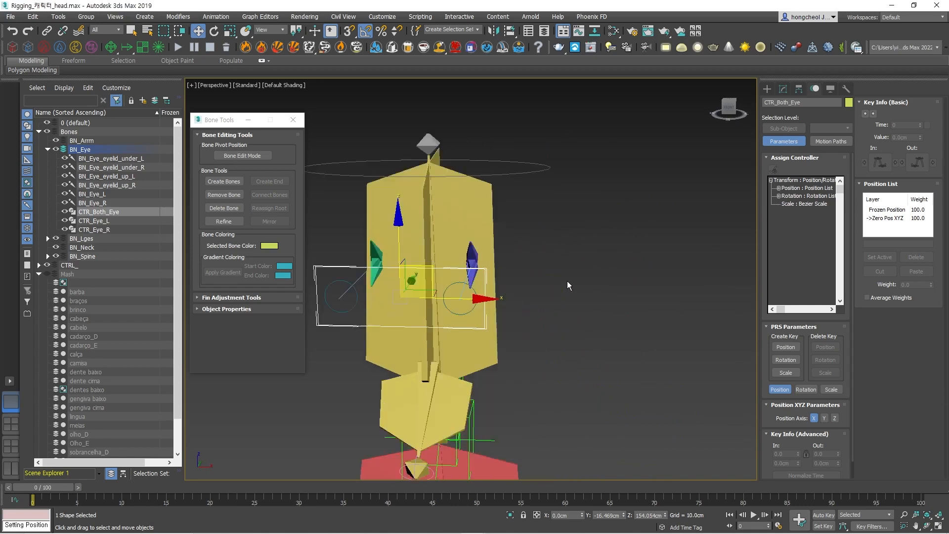
{"action": "middle_click_drag", "start_coordinate": [567, 281], "coordinate": [556, 129]}
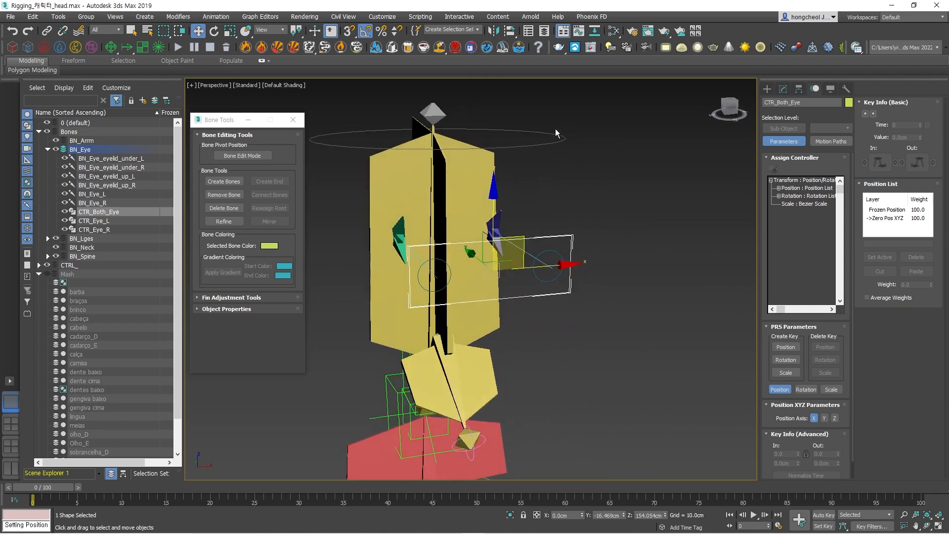
{"action": "left_click", "coordinate": [563, 140]}
{"action": "key", "text": "e"}
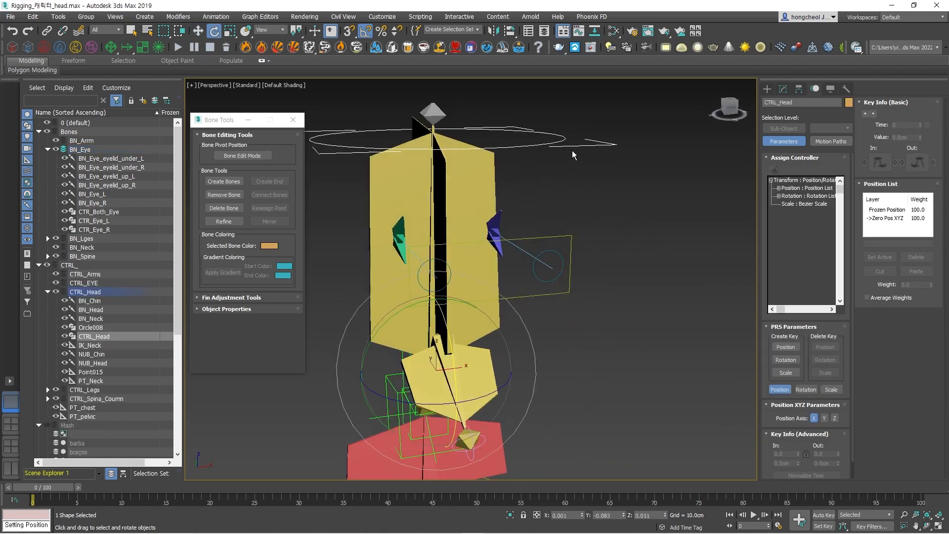
{"action": "left_click_drag", "start_coordinate": [451, 346], "coordinate": [447, 352]}
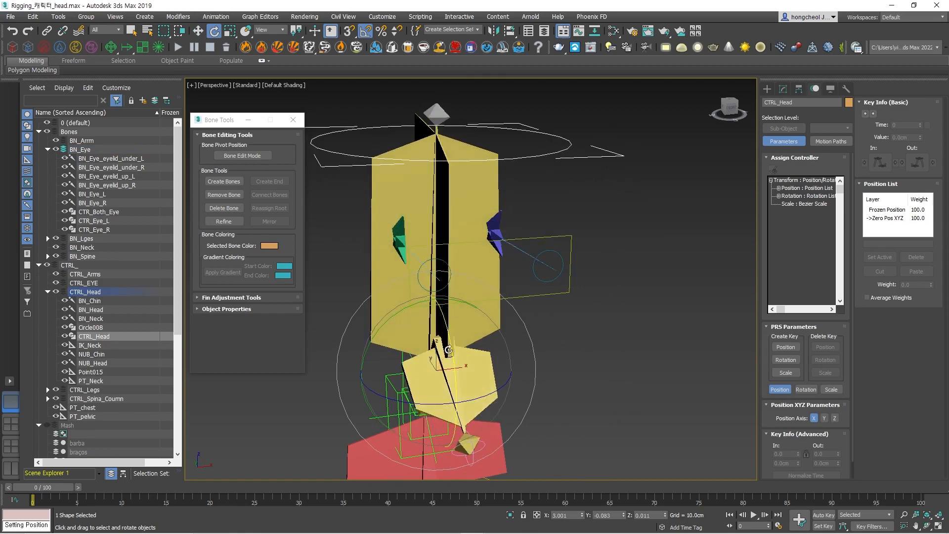
{"action": "key", "text": "ctrl+z"}
Link CTR_Both_Eye to the head bone as its parent.
{"action": "middle_click_drag", "start_coordinate": [611, 299], "coordinate": [655, 235], "text": "alt"}
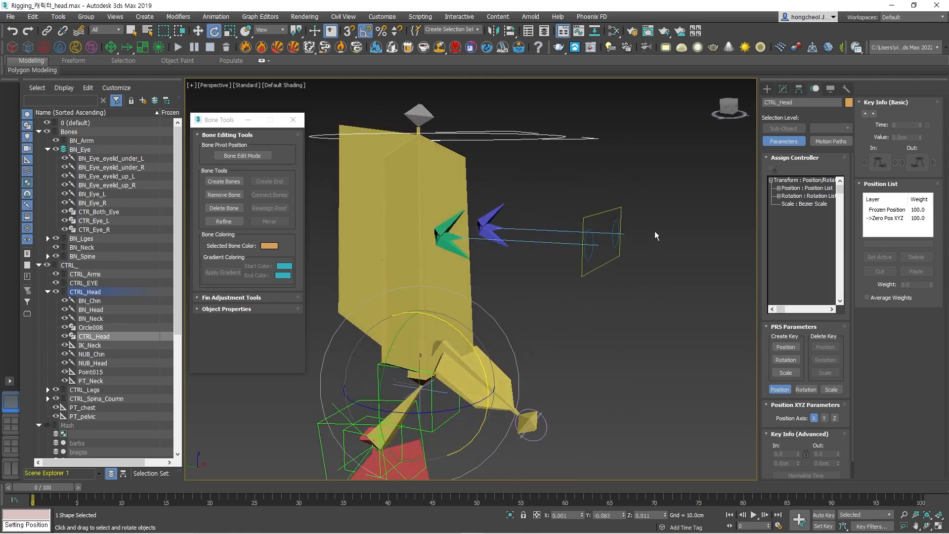
{"action": "left_click_drag", "start_coordinate": [654, 199], "coordinate": [588, 283]}
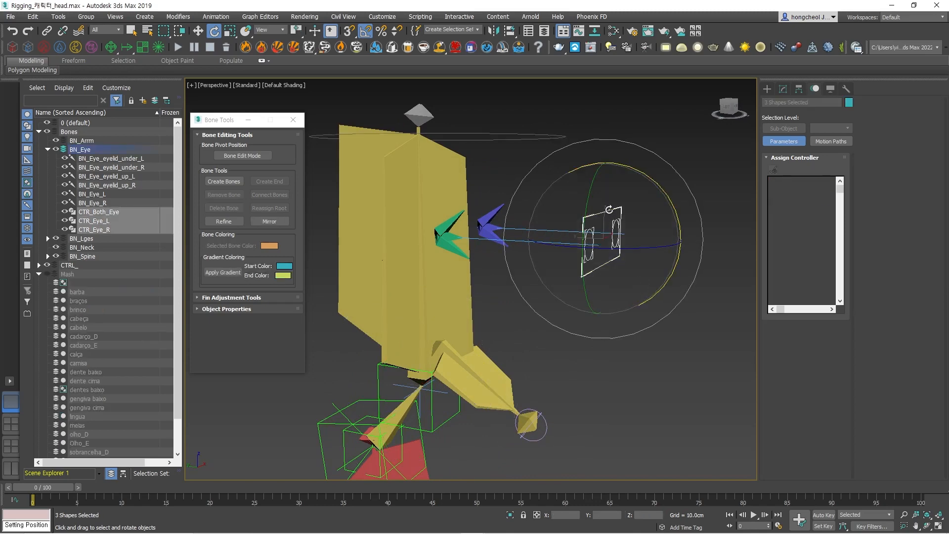
{"action": "left_click", "coordinate": [666, 140]}
{"action": "left_click", "coordinate": [609, 210]}
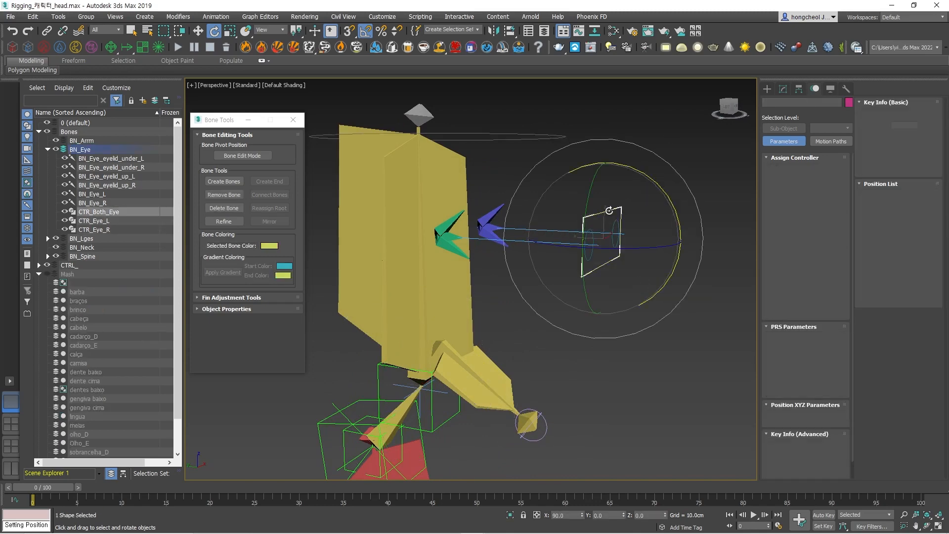
{"action": "left_click", "coordinate": [47, 30]}
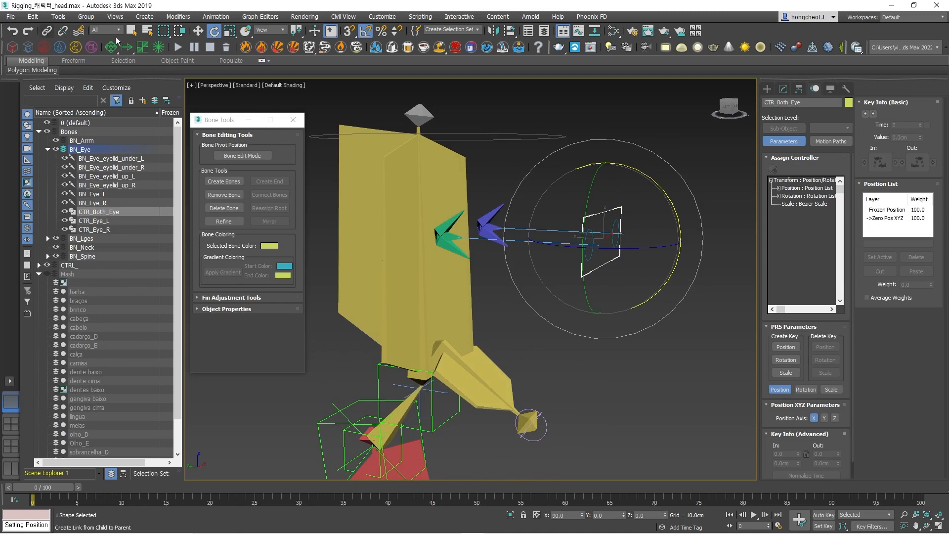
{"action": "left_click_drag", "start_coordinate": [601, 219], "coordinate": [452, 190]}
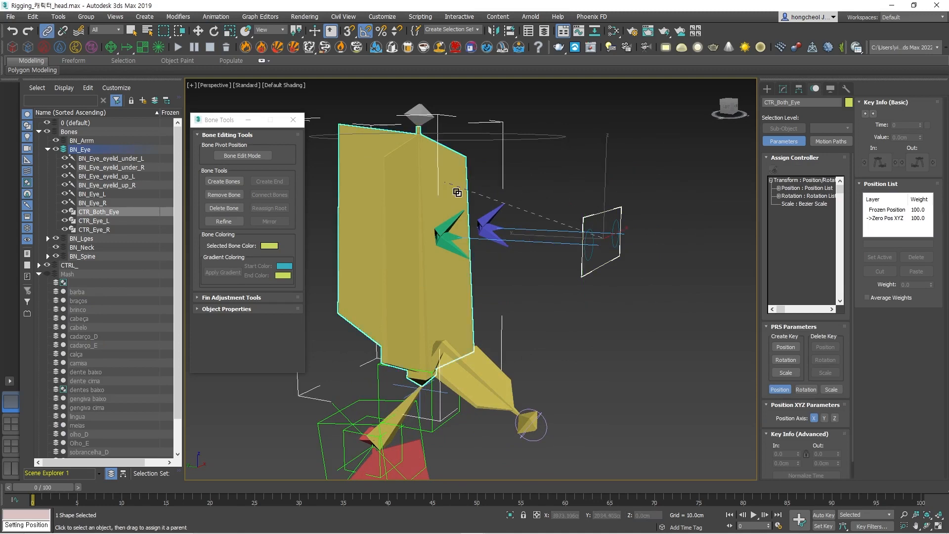
{"action": "left_click", "coordinate": [661, 230]}
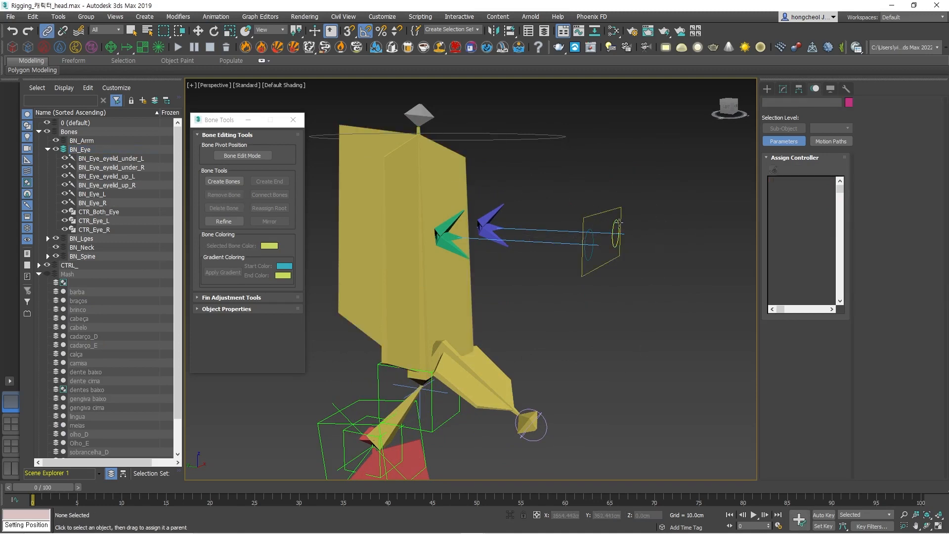
Freeze the transforms of CTR_Eye_L and CTR_Eye_R together.
{"action": "left_click", "coordinate": [593, 234], "text": "ctrl"}
{"action": "mouse_move", "coordinate": [646, 257]}
{"action": "middle_mouse_down", "text": "alt"}
{"action": "mouse_move", "coordinate": [608, 261]}
{"action": "mouse_move", "coordinate": [654, 251]}
{"action": "middle_mouse_up", "text": "alt"}
{"action": "right_click", "coordinate": [642, 241]}
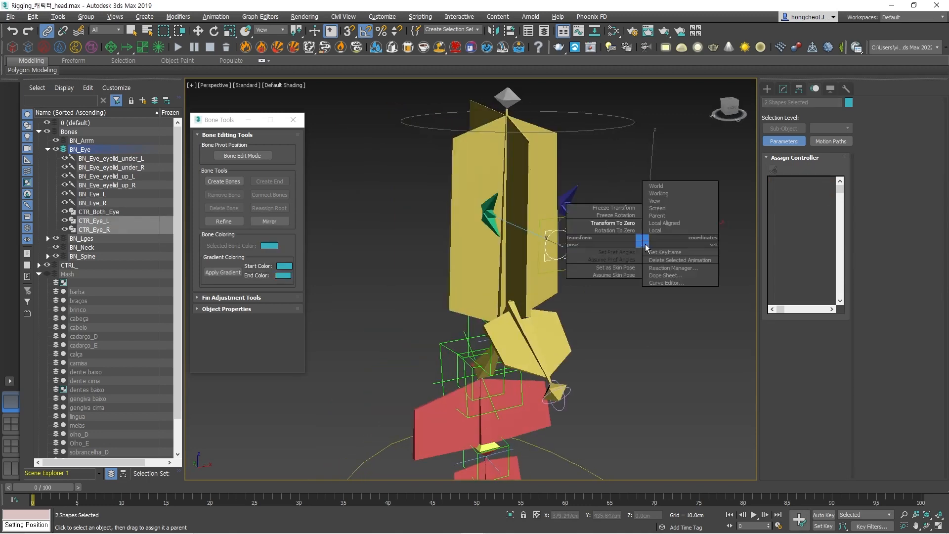
{"action": "left_click", "coordinate": [631, 208]}
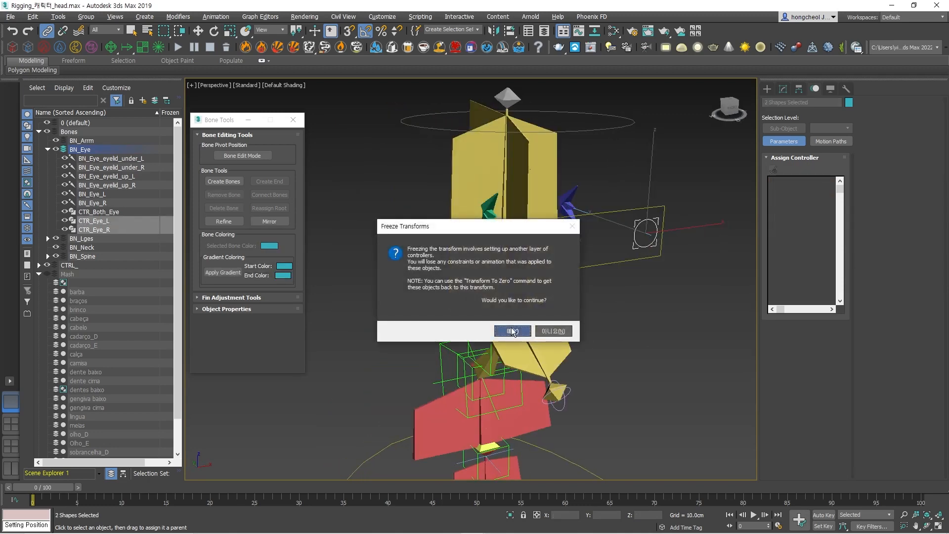
{"action": "left_click", "coordinate": [568, 331]}
{"action": "left_click", "coordinate": [657, 321]}
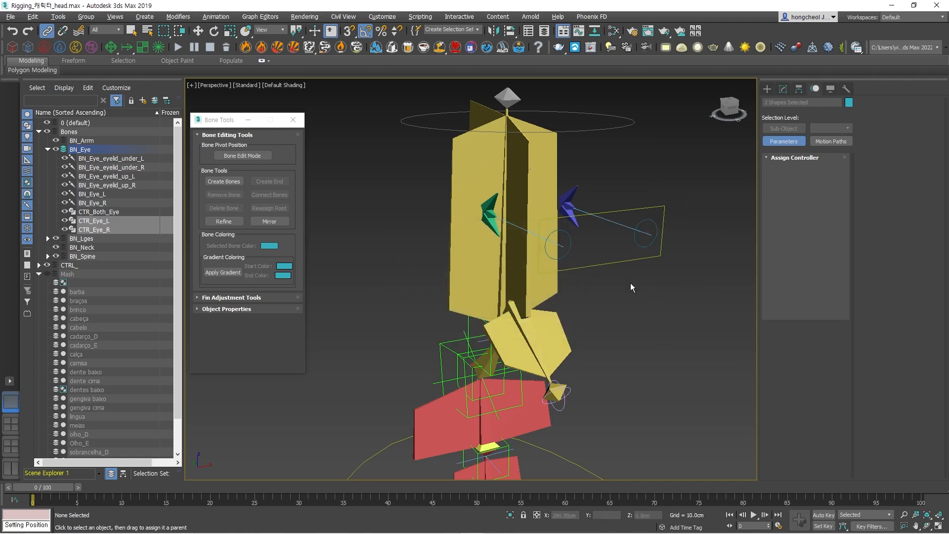
Try moving CTR_Eye_L inside the rectangle controller, and return it to its frozen position.
{"action": "left_click", "coordinate": [568, 237]}
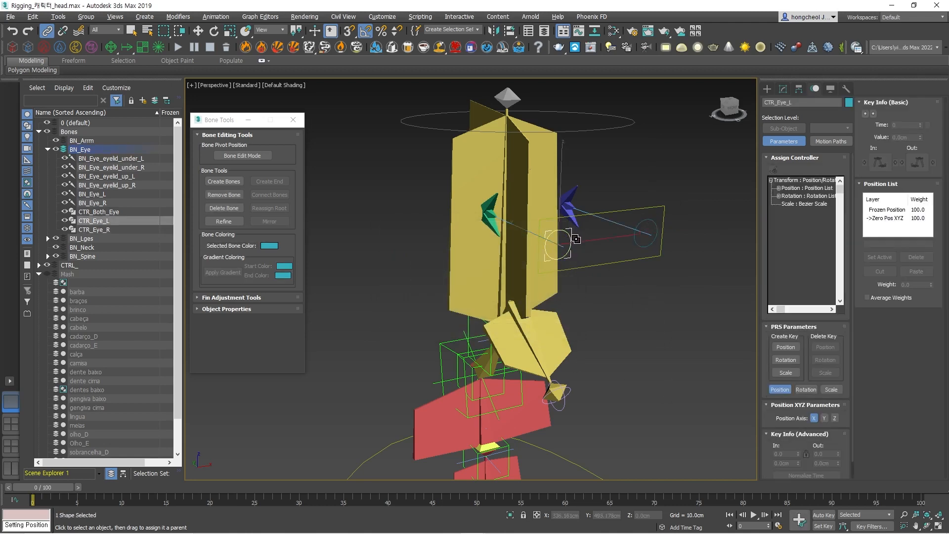
{"action": "key", "text": "w"}
{"action": "left_click_drag", "start_coordinate": [572, 235], "coordinate": [621, 236]}
{"action": "right_click", "coordinate": [620, 236]}
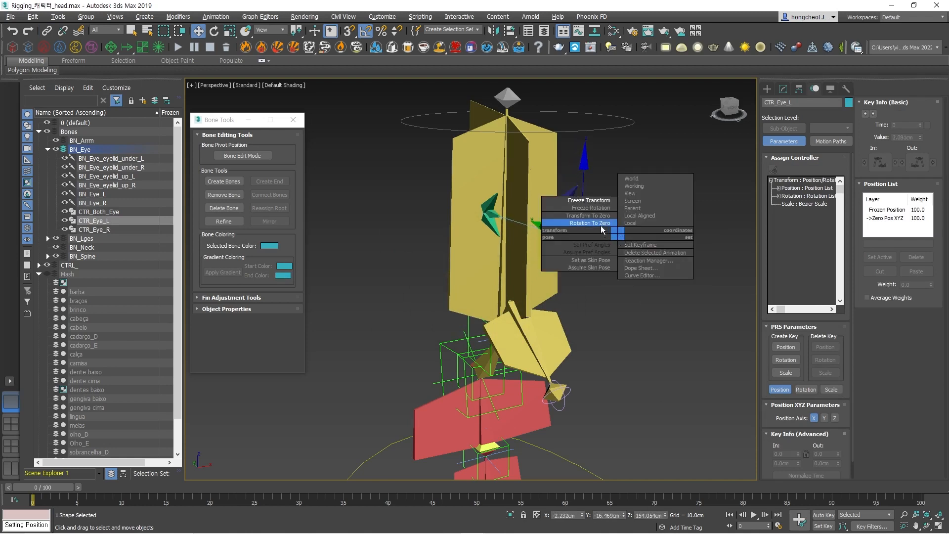
{"action": "left_click", "coordinate": [601, 222]}
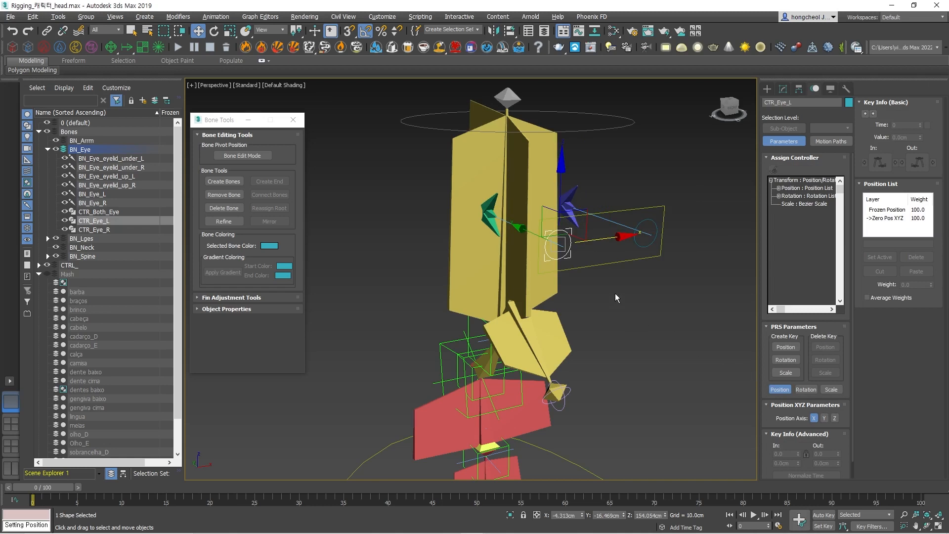
Try rotating CTRL_Head to test that the linked eye controllers follow, and undo the rotation.
{"action": "left_click", "coordinate": [590, 143]}
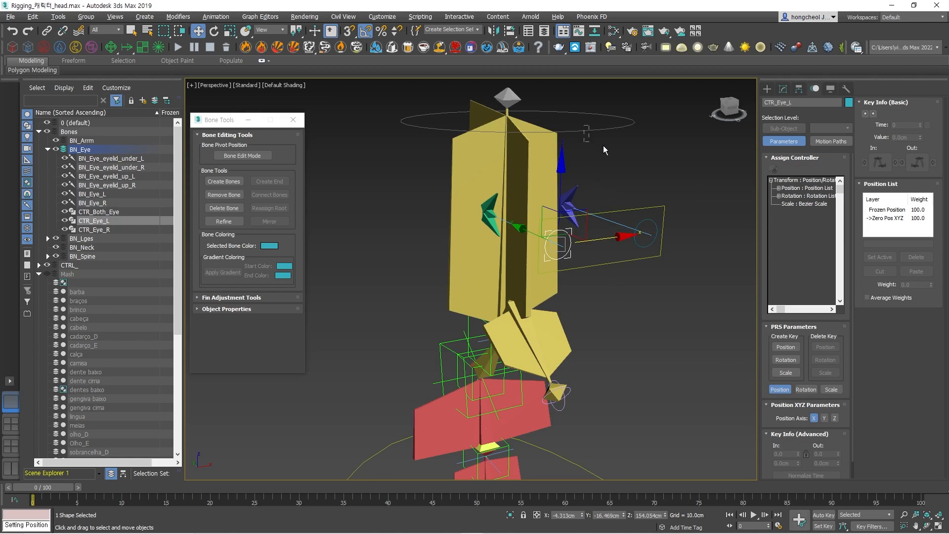
{"action": "key", "text": "e"}
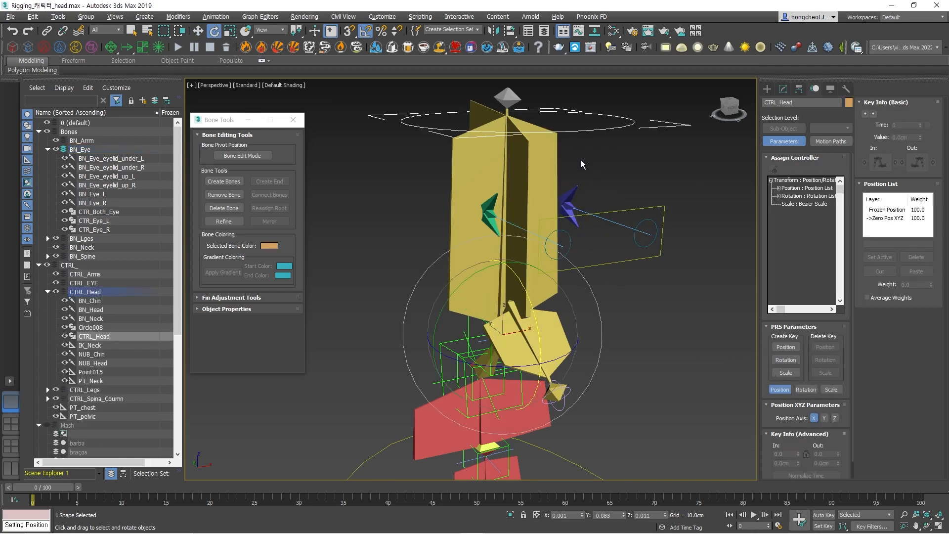
{"action": "left_click_drag", "start_coordinate": [523, 285], "coordinate": [553, 280]}
{"action": "key", "text": "ctrl+z"}
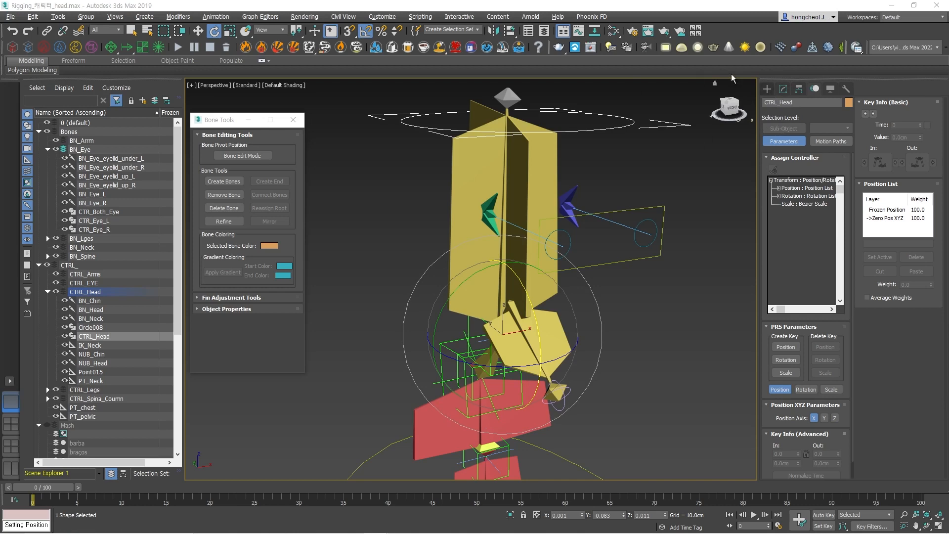
Create a Point helper beside the head in the front view, with Box display turned on and its size set to 3.4 cm.
{"action": "left_click", "coordinate": [768, 89]}
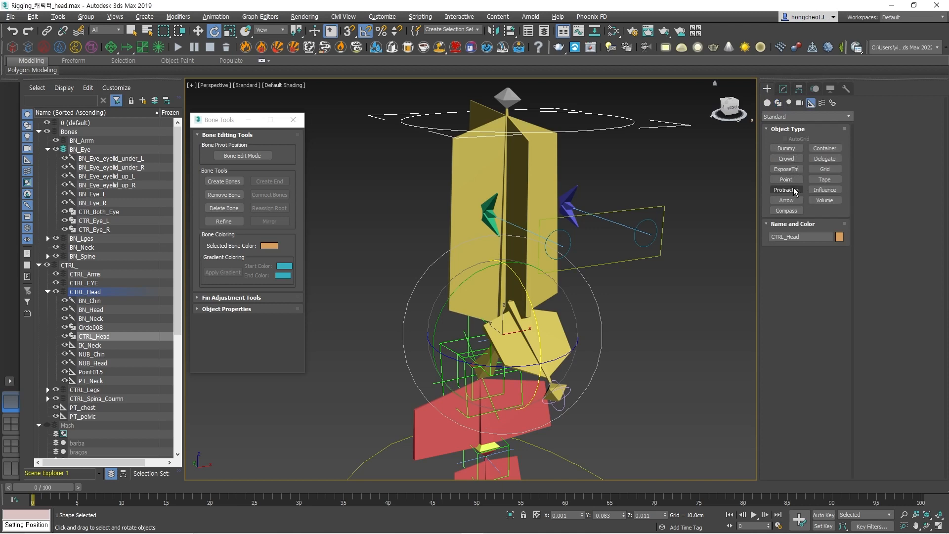
{"action": "left_click", "coordinate": [796, 179]}
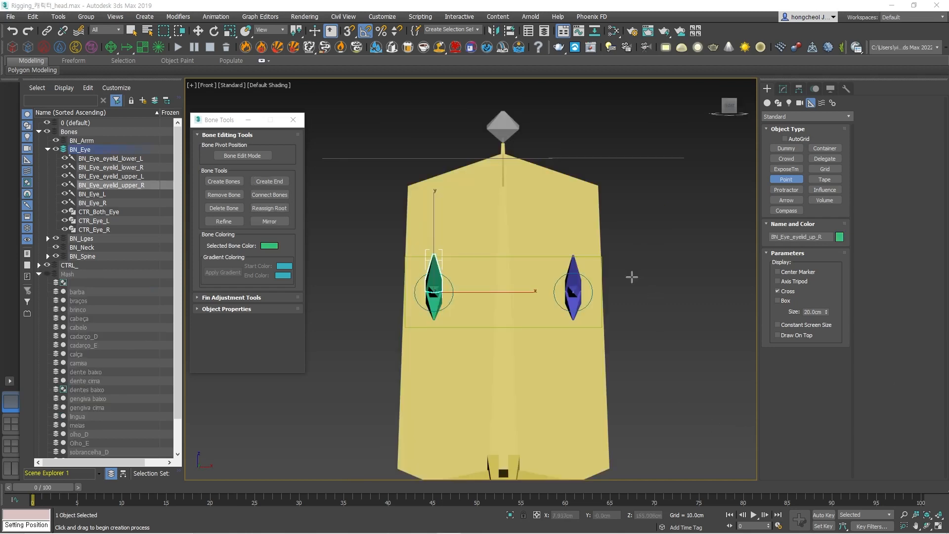
{"action": "left_click_drag", "start_coordinate": [631, 276], "coordinate": [669, 262]}
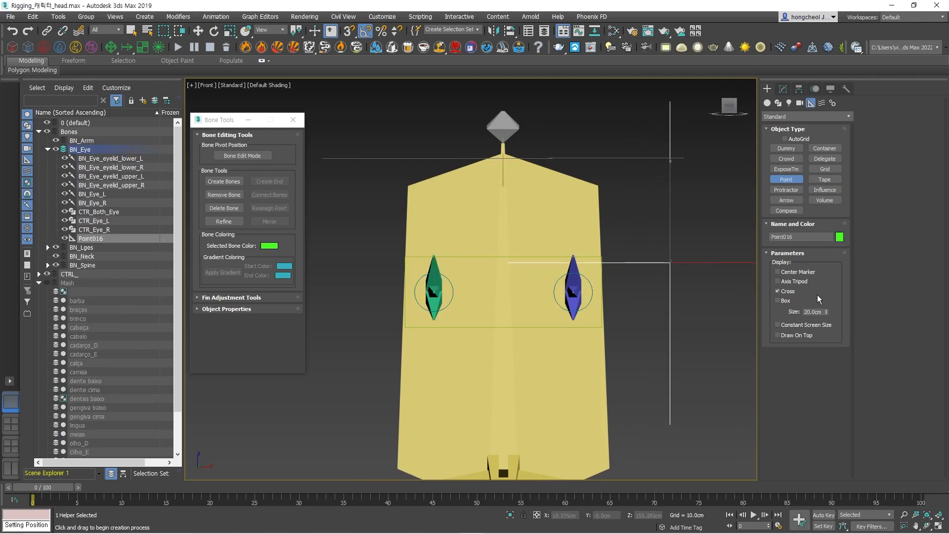
{"action": "left_click", "coordinate": [777, 300]}
{"action": "left_click_drag", "start_coordinate": [826, 312], "coordinate": [835, 358]}
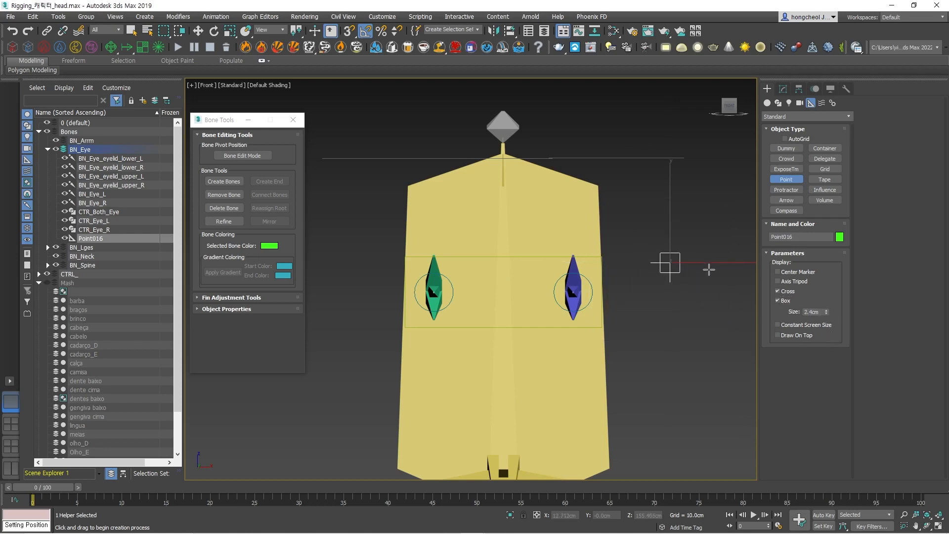
Clone the new Point helper along X to place a copy beside it.
{"action": "key", "text": "w"}
{"action": "left_click_drag", "start_coordinate": [702, 265], "coordinate": [747, 266], "text": "shift"}
{"action": "left_click", "coordinate": [473, 318]}
{"action": "left_click", "coordinate": [683, 334]}
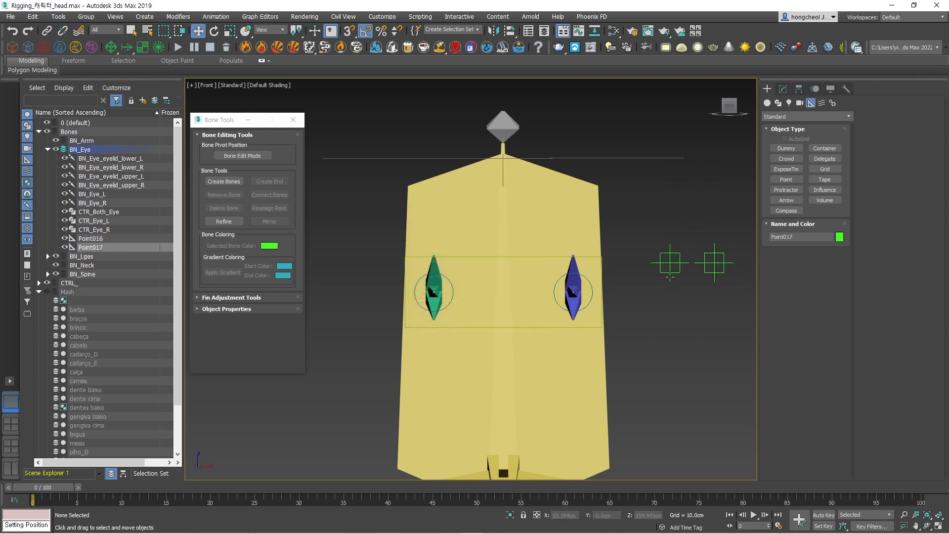
Align Point016 to the green eye bone and Point017 to the blue eye bone.
{"action": "left_click", "coordinate": [670, 267]}
{"action": "left_click", "coordinate": [510, 30]}
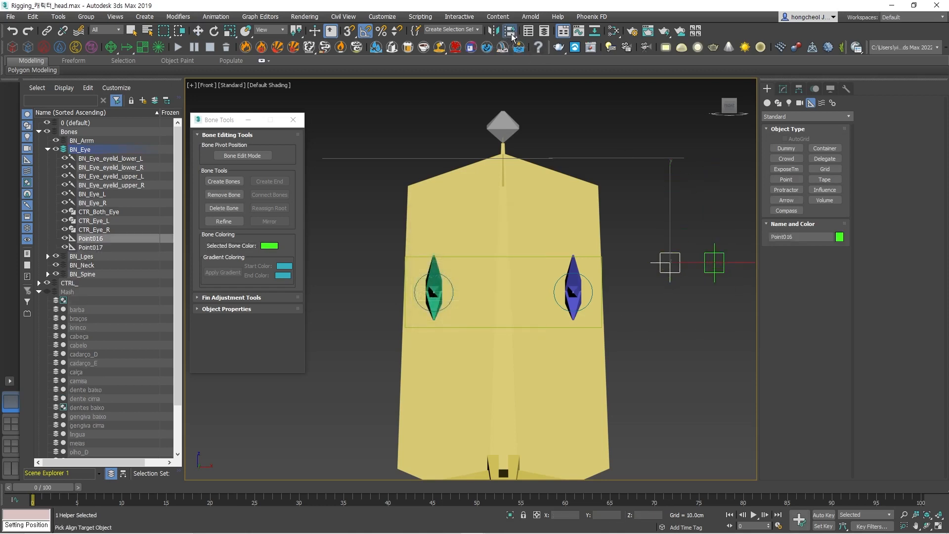
{"action": "left_click", "coordinate": [434, 292]}
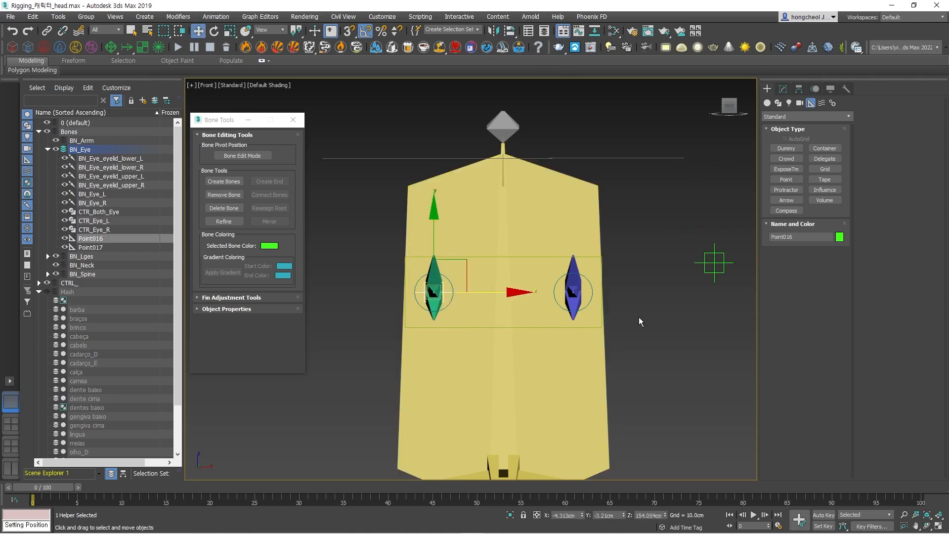
{"action": "left_click", "coordinate": [714, 263]}
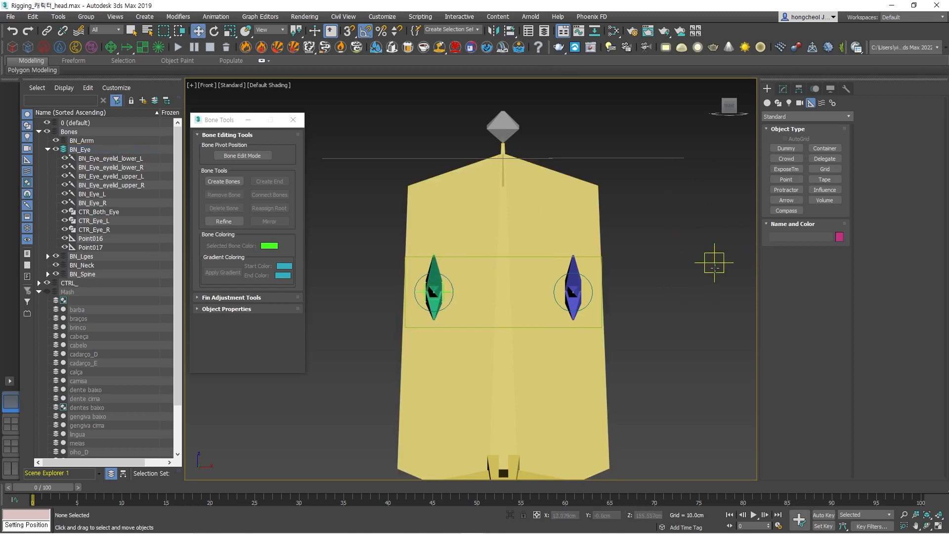
{"action": "left_click", "coordinate": [509, 35]}
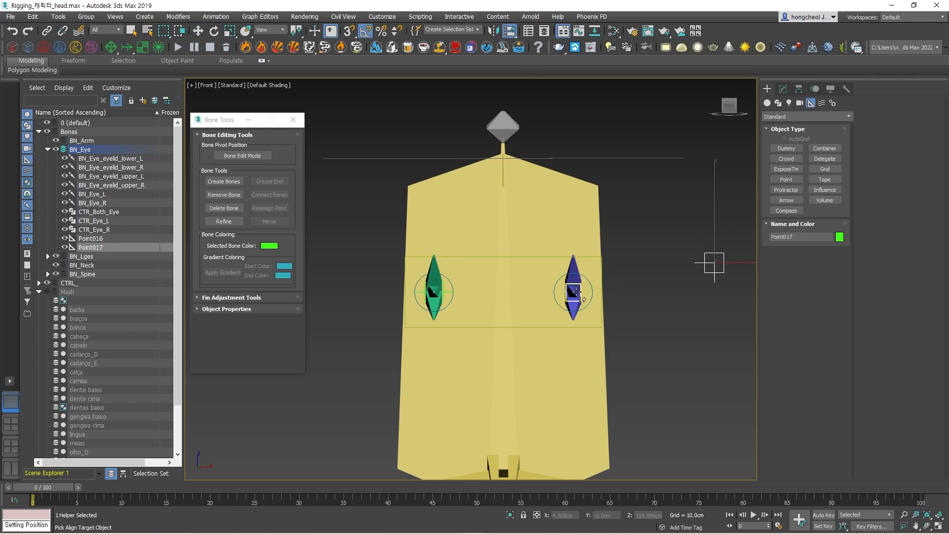
{"action": "left_click", "coordinate": [574, 291]}
{"action": "middle_click_drag", "start_coordinate": [460, 272], "coordinate": [523, 294], "text": "alt"}
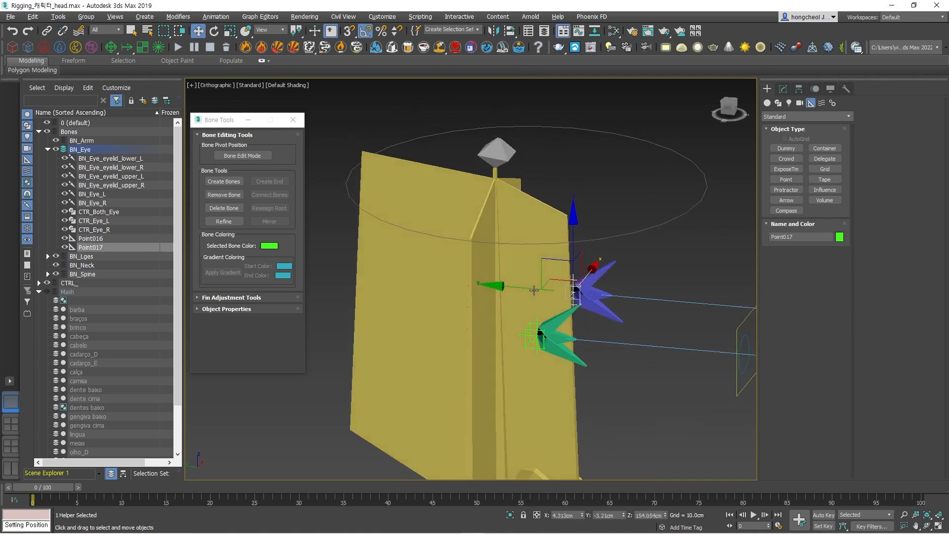
{"action": "scroll", "coordinate": [538, 346], "scroll_direction": "up", "scroll_amount": 3}
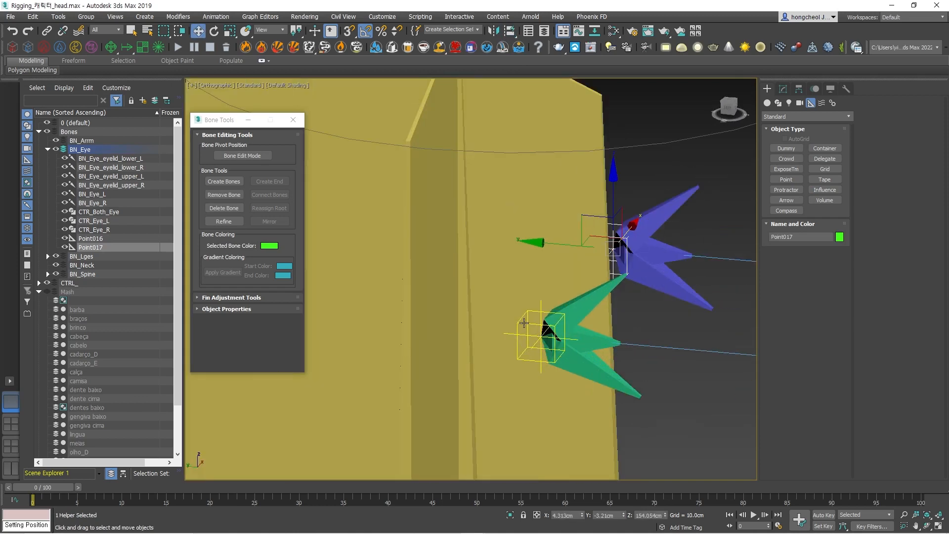
Rename the Point helper at the green eye bones as PT_eye_L.
{"action": "left_click", "coordinate": [524, 323]}
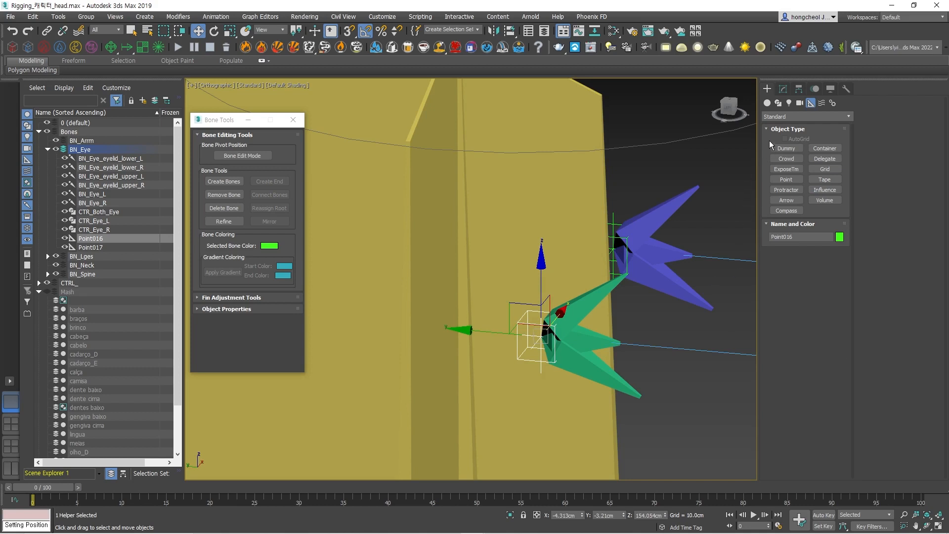
{"action": "left_click", "coordinate": [784, 90]}
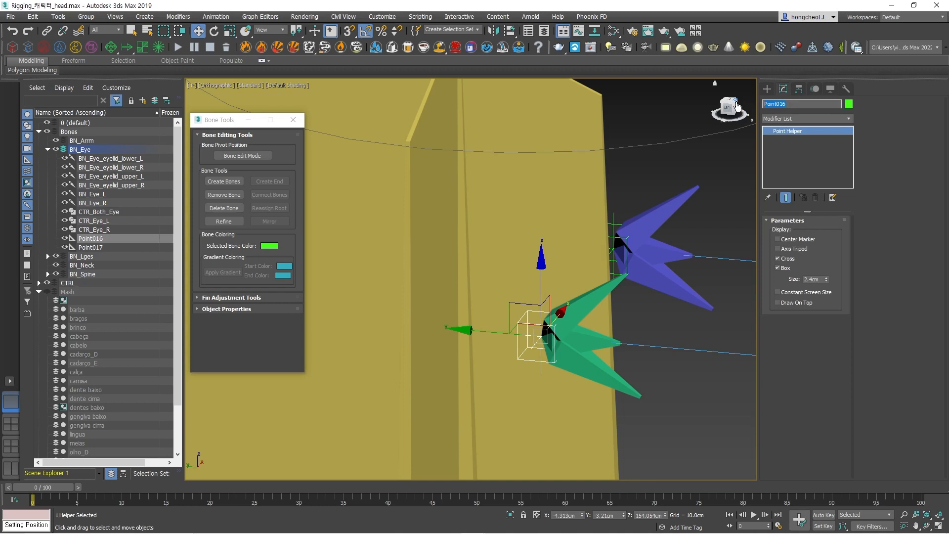
{"action": "type", "text": "ㅖㅆ"}
{"action": "left_click", "coordinate": [810, 103]}
Rename the Point helper at the blue eye bones as PT_eye_R.
{"action": "left_click", "coordinate": [612, 237]}
{"action": "left_click", "coordinate": [806, 104]}
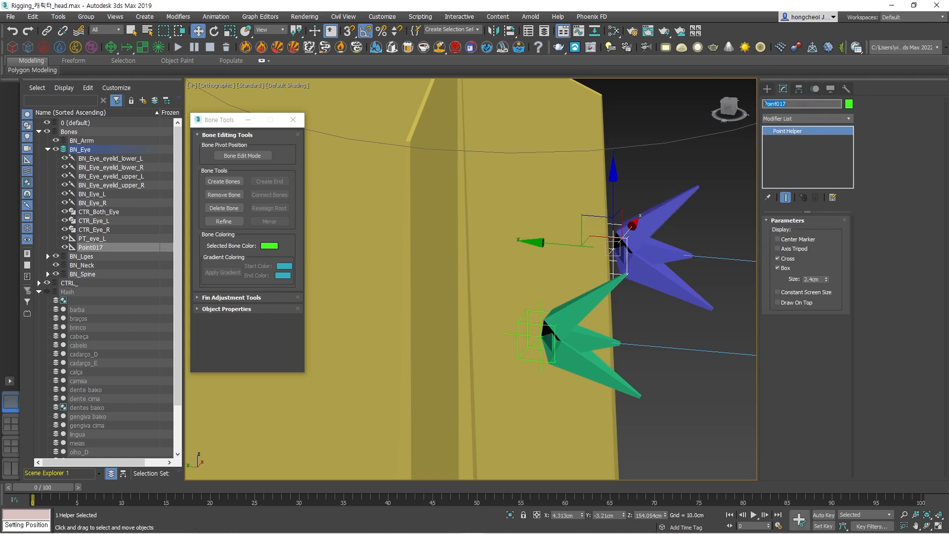
{"action": "type", "text": "PT_eye_"}
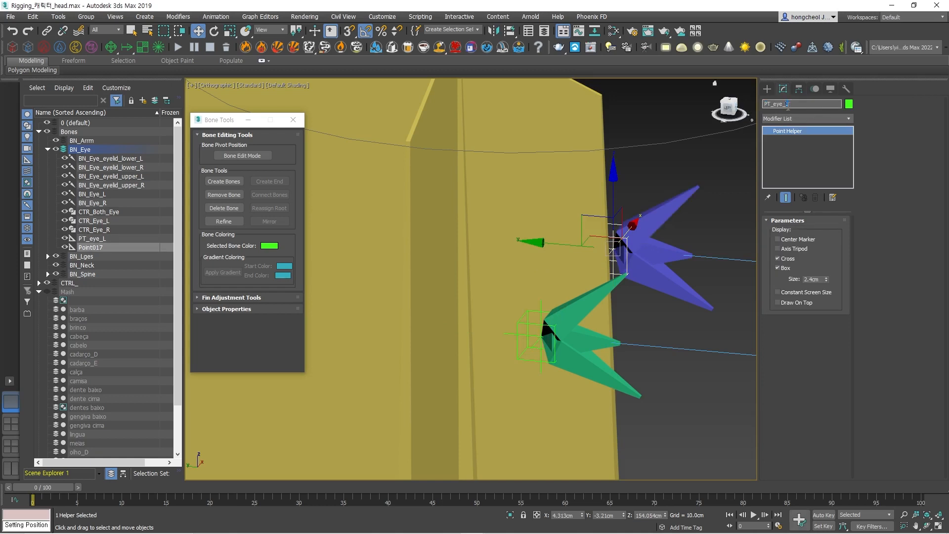
{"action": "type", "text": "R"}
{"action": "left_click", "coordinate": [716, 244]}
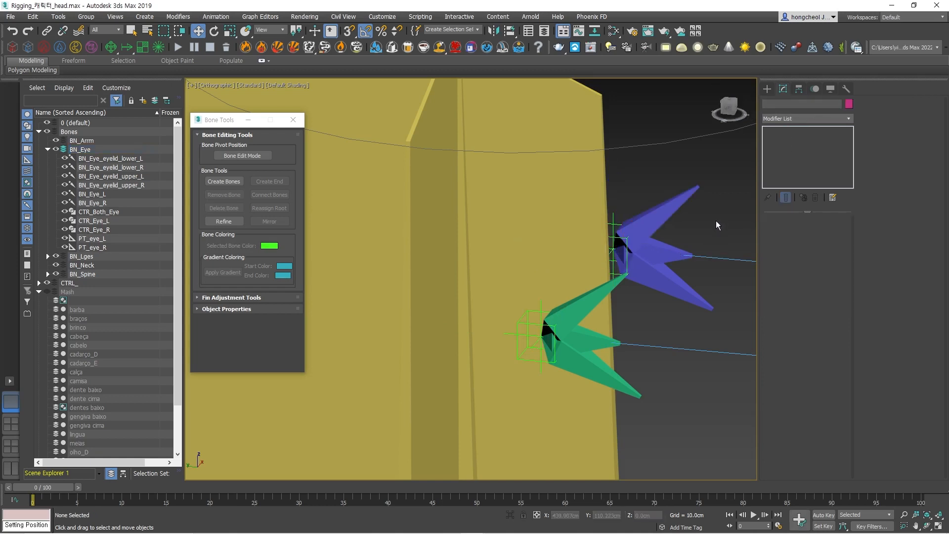
Link BN_Eye_eyelid_upper_R and BN_Eye_eyelid_lower_R to the PT_eye_L point helper beside them.
{"action": "left_click", "coordinate": [577, 315]}
{"action": "left_click", "coordinate": [584, 369], "text": "ctrl"}
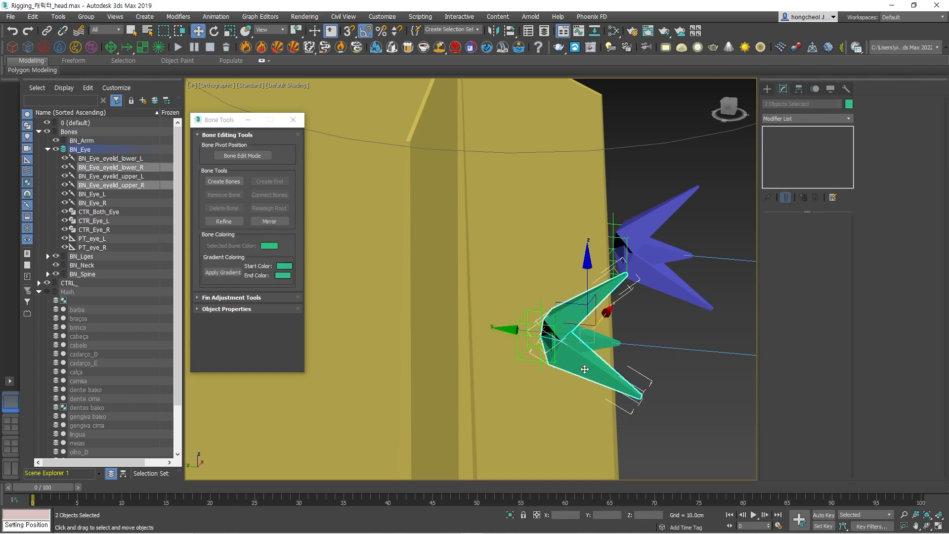
{"action": "left_click", "coordinate": [47, 31]}
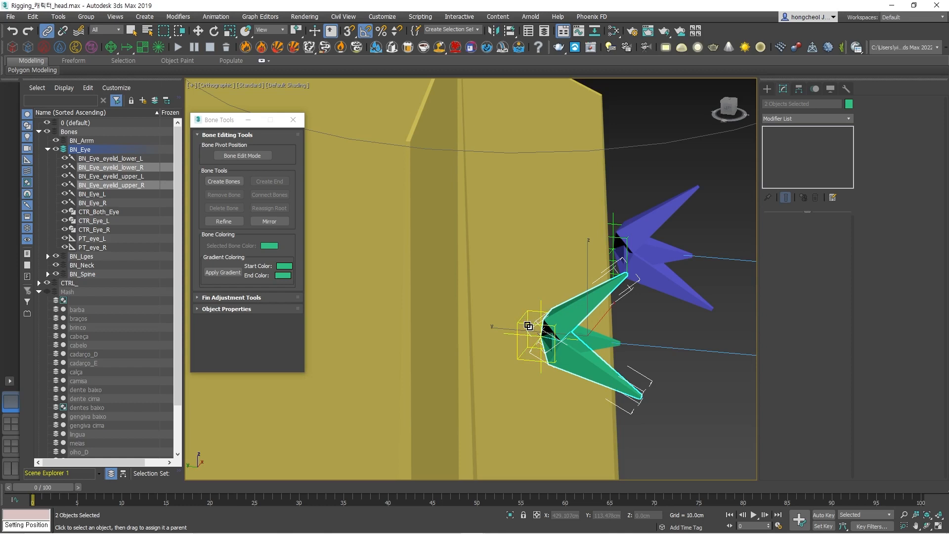
{"action": "left_click_drag", "start_coordinate": [528, 324], "coordinate": [528, 337]}
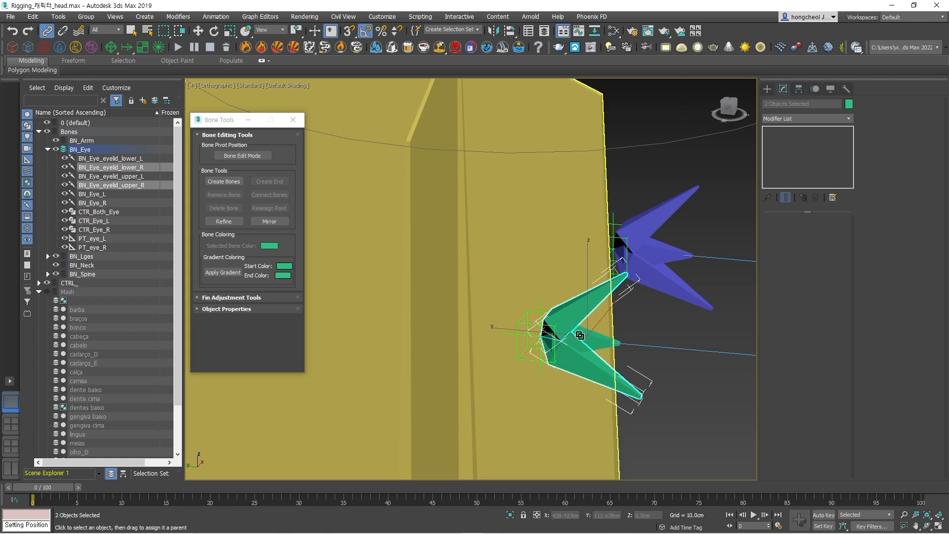
Link BN_Eye_eyelid_upper_L and BN_Eye_eyelid_lower_L to the PT_eye_R point helper beside them.
{"action": "left_click", "coordinate": [643, 225]}
{"action": "left_click", "coordinate": [642, 249], "text": "ctrl"}
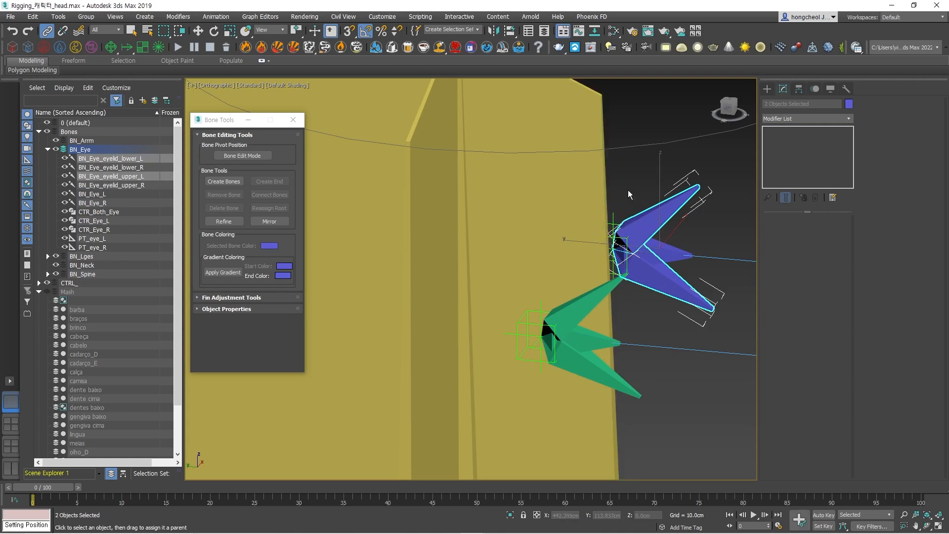
{"action": "left_click", "coordinate": [629, 193]}
Link the PT_eye_R and PT_eye_L point helpers to the head bone.
{"action": "left_click", "coordinate": [613, 225]}
{"action": "left_click_drag", "start_coordinate": [612, 225], "coordinate": [518, 239]}
{"action": "left_click", "coordinate": [527, 323]}
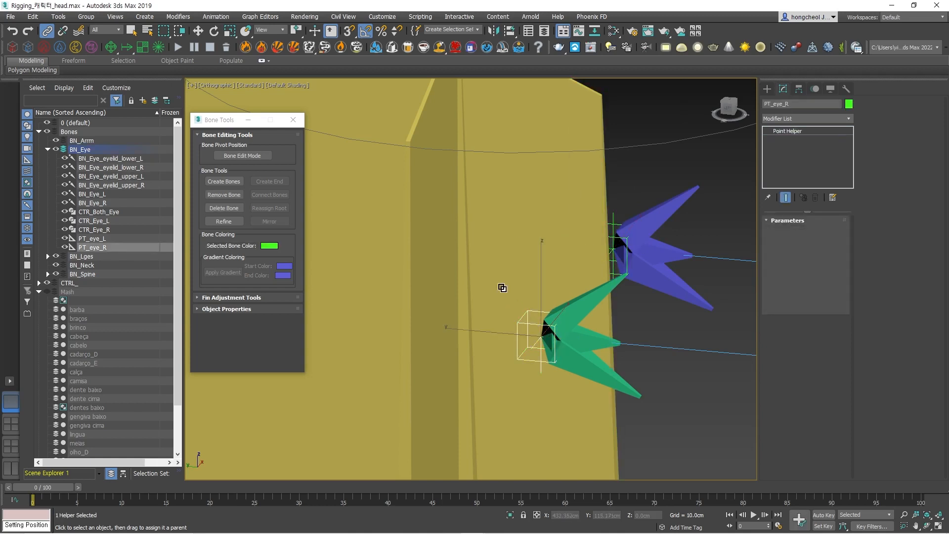
Try rotating CTRL_Head to test that the linked eyelid bones and point helpers follow the head.
{"action": "scroll", "coordinate": [531, 354], "scroll_direction": "down", "scroll_amount": 6}
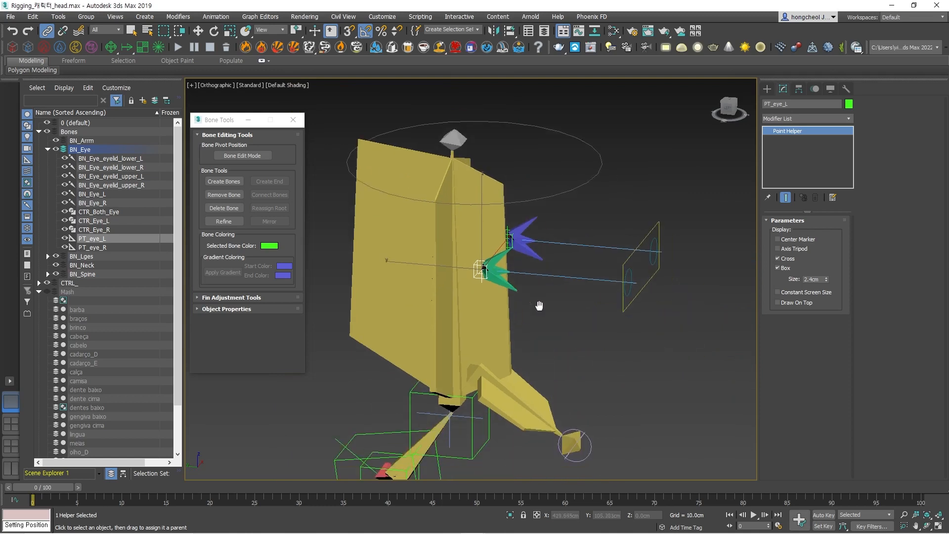
{"action": "left_click_drag", "start_coordinate": [574, 168], "coordinate": [586, 197]}
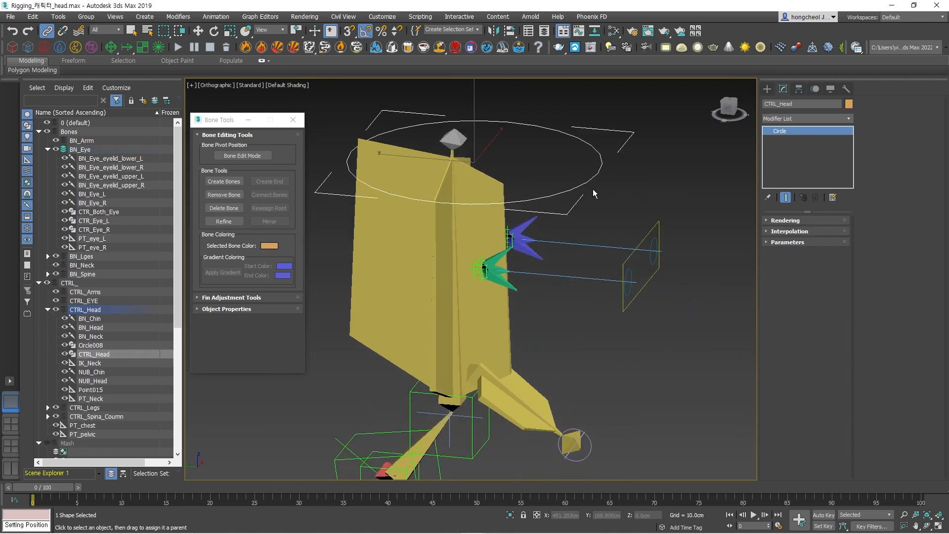
{"action": "key", "text": "e"}
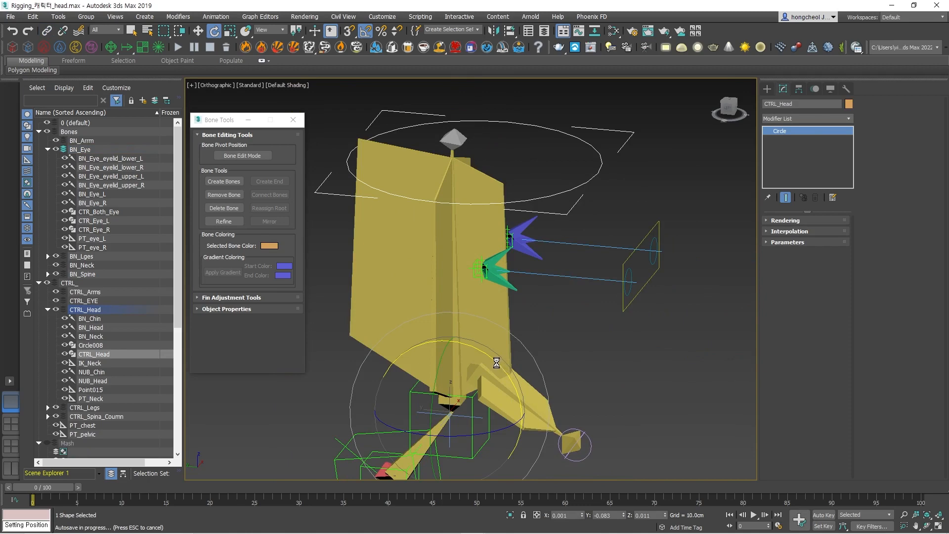
{"action": "mouse_move", "coordinate": [489, 354]}
{"action": "left_mouse_down"}
{"action": "mouse_move", "coordinate": [496, 362]}
{"action": "mouse_move", "coordinate": [484, 349]}
{"action": "mouse_move", "coordinate": [499, 352]}
{"action": "left_mouse_up"}
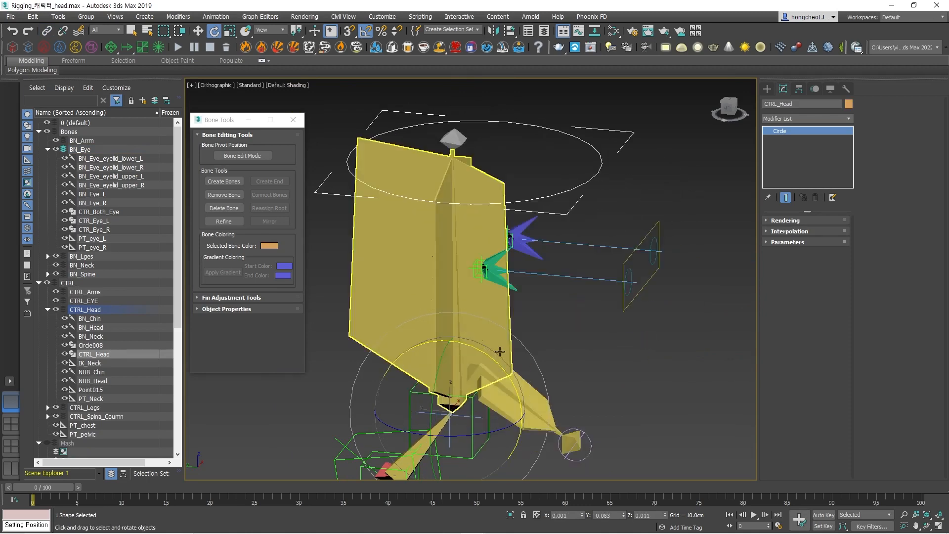
{"action": "left_click", "coordinate": [536, 253]}
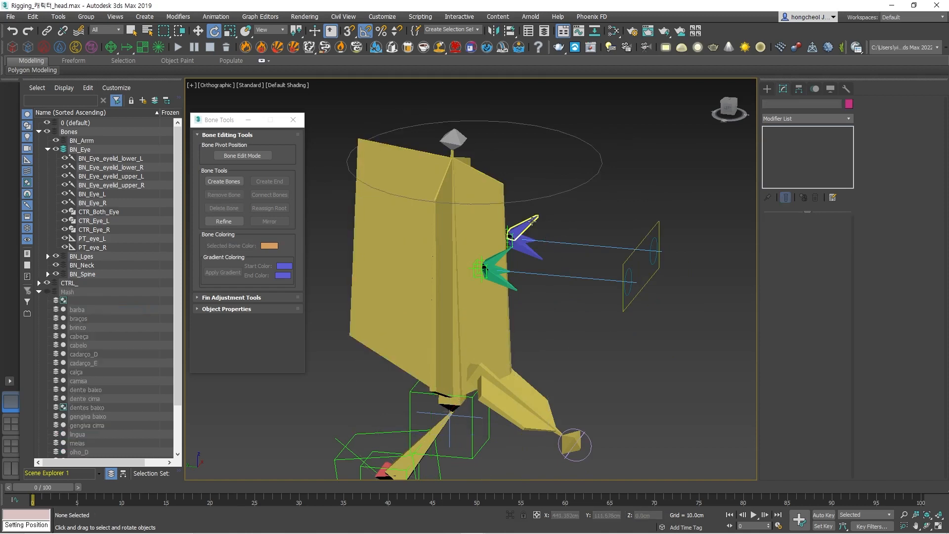
{"action": "left_click", "coordinate": [569, 375]}
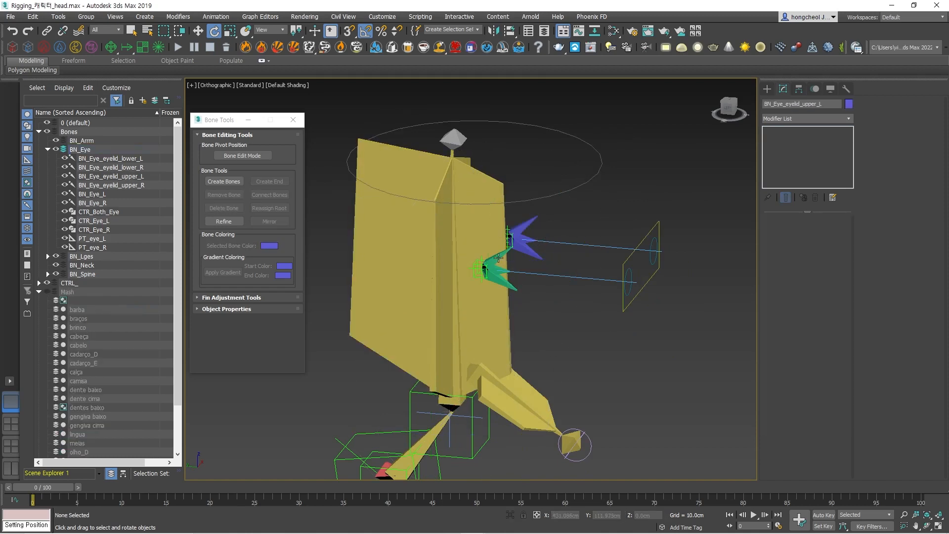
Freeze the transforms of the green eyelid bones BN_Eye_eyelid_upper_R and BN_Eye_eyelid_lower_R.
{"action": "left_click", "coordinate": [508, 246]}
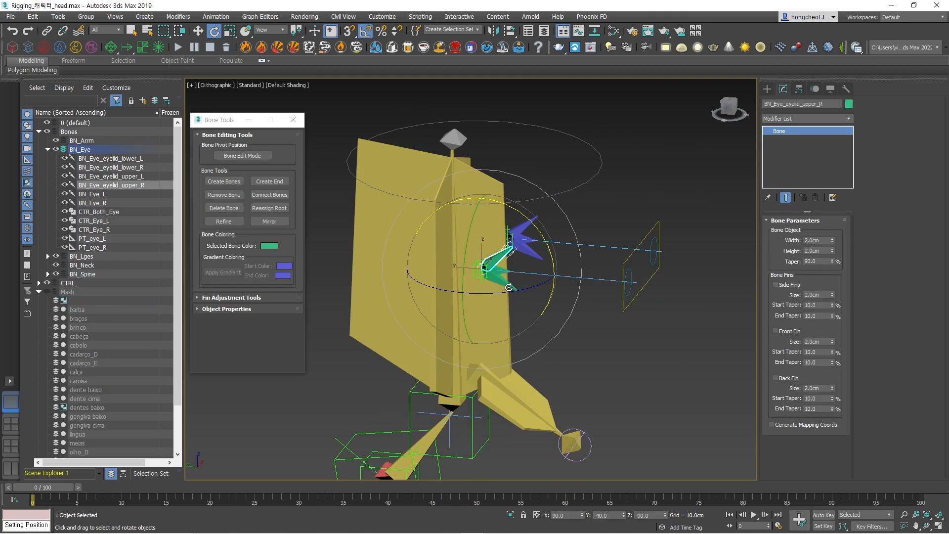
{"action": "key", "text": "z"}
{"action": "left_click", "coordinate": [534, 286], "text": "ctrl"}
{"action": "key", "text": "shift+z"}
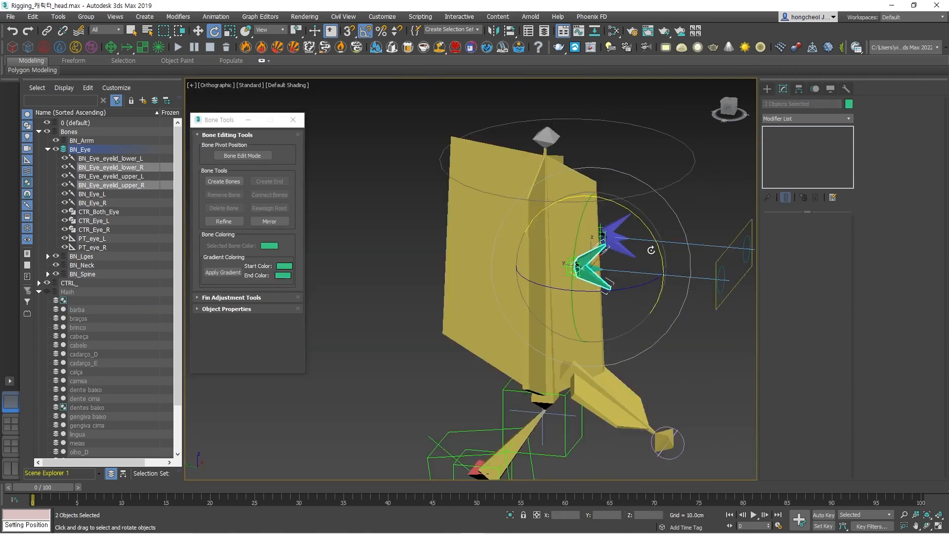
{"action": "right_click", "coordinate": [593, 281]}
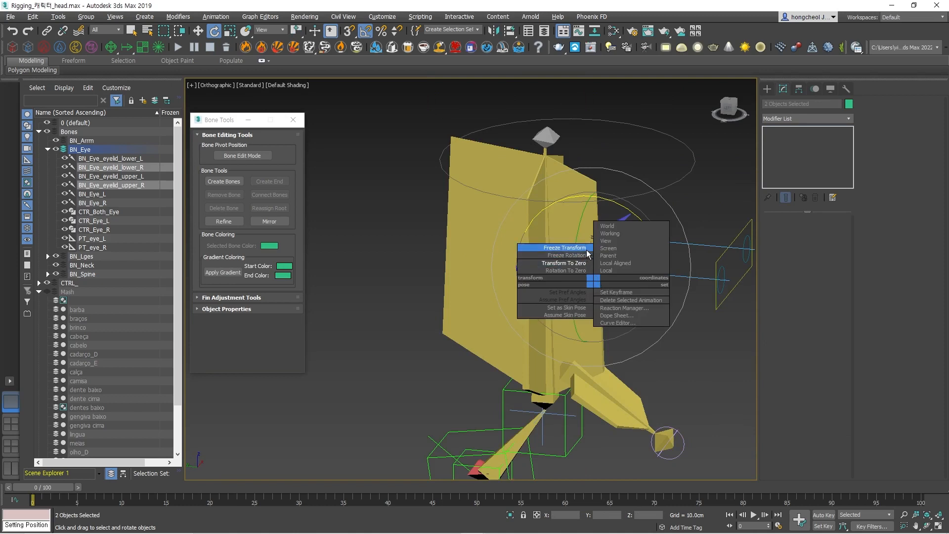
{"action": "left_click", "coordinate": [564, 247]}
{"action": "left_click", "coordinate": [512, 333]}
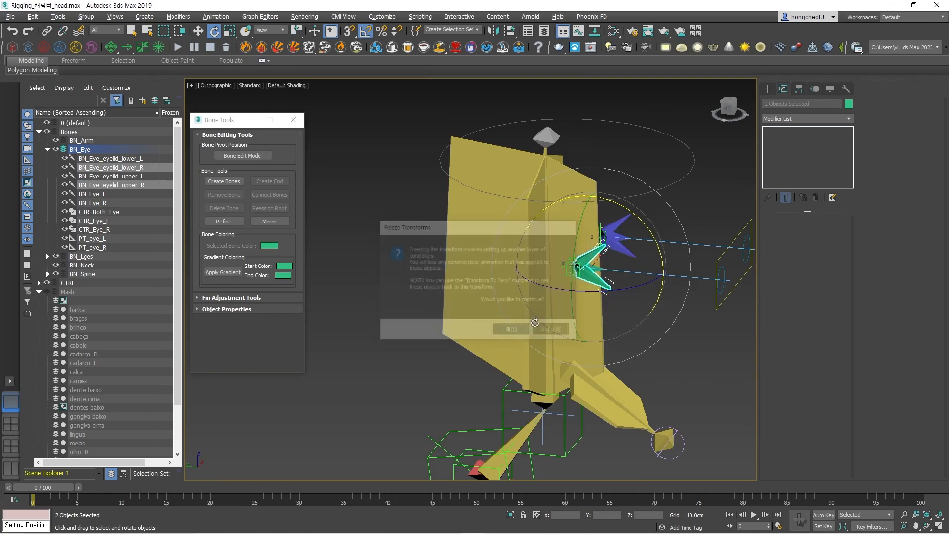
Freeze the transforms of the blue eyelid bones BN_Eye_eyelid_upper_L and BN_Eye_eyelid_lower_L.
{"action": "left_click", "coordinate": [687, 197]}
{"action": "left_click", "coordinate": [625, 236]}
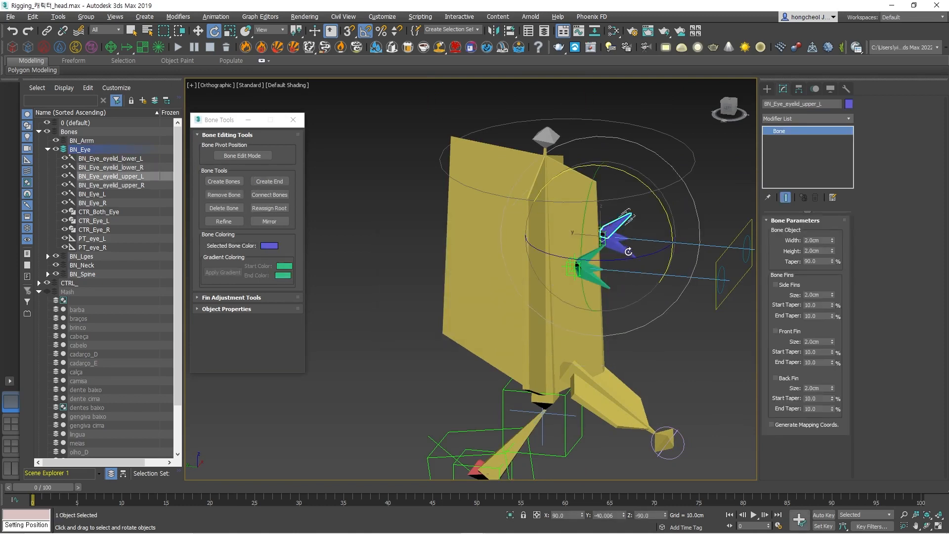
{"action": "left_click", "coordinate": [630, 253], "text": "ctrl"}
{"action": "right_click", "coordinate": [633, 256]}
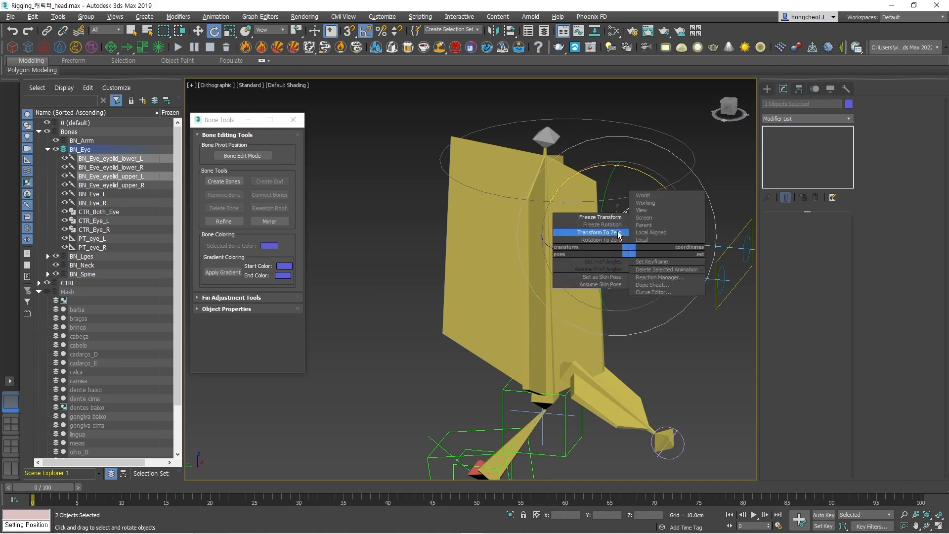
{"action": "left_click", "coordinate": [595, 220]}
{"action": "left_click", "coordinate": [512, 331]}
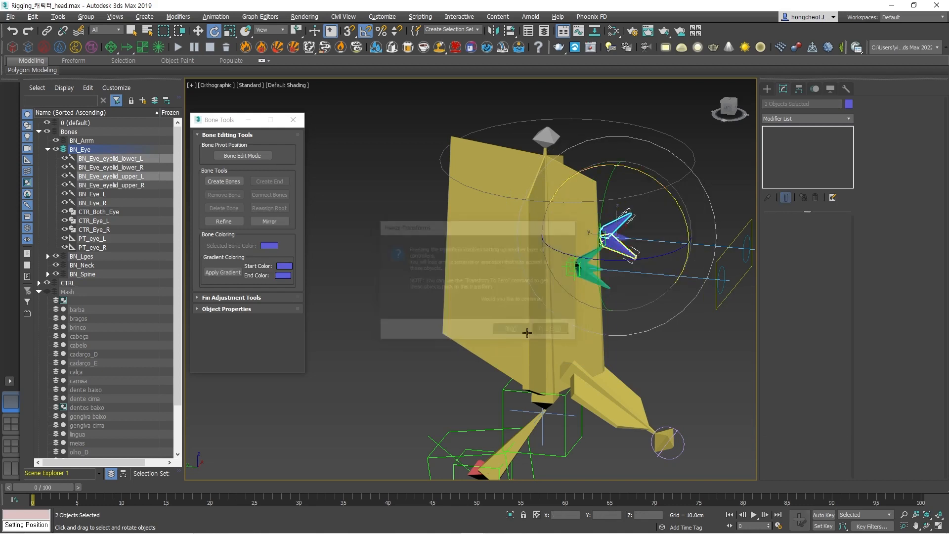
Show the Mash layer and check the eyelid bones against the character's eye from the side.
{"action": "left_click", "coordinate": [48, 292]}
{"action": "middle_click_drag", "start_coordinate": [617, 253], "coordinate": [478, 238], "text": "alt"}
{"action": "scroll", "coordinate": [599, 250], "scroll_direction": "up", "scroll_amount": 4}
{"action": "scroll", "coordinate": [600, 250], "scroll_direction": "up", "scroll_amount": 4}
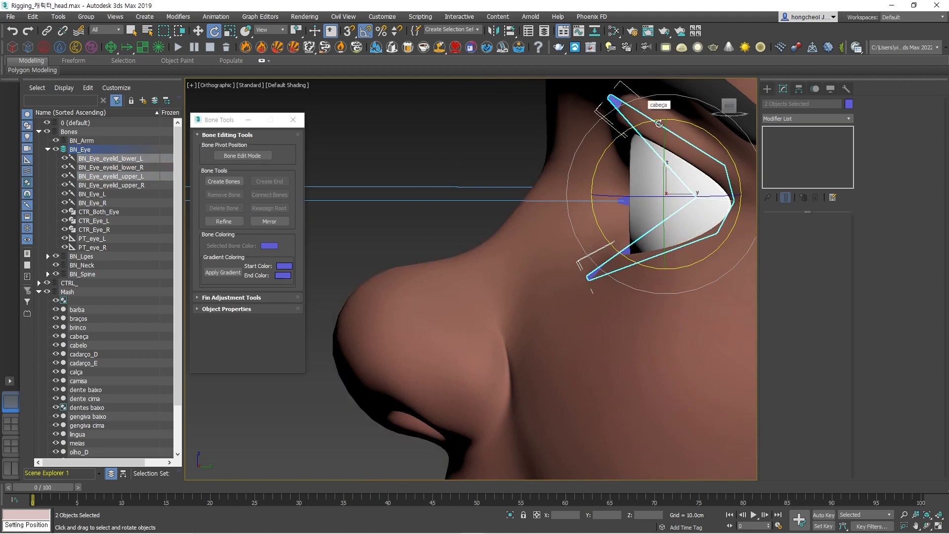
{"action": "scroll", "coordinate": [541, 136], "scroll_direction": "down", "scroll_amount": 5}
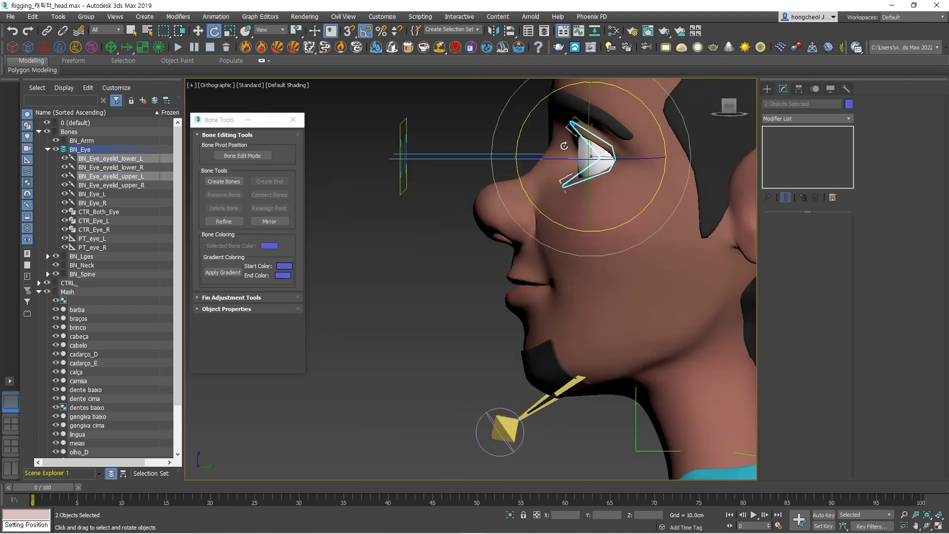
Draw a circle with a radius of about 0.49 cm beside the character's head in the front view.
{"action": "key", "text": "f"}
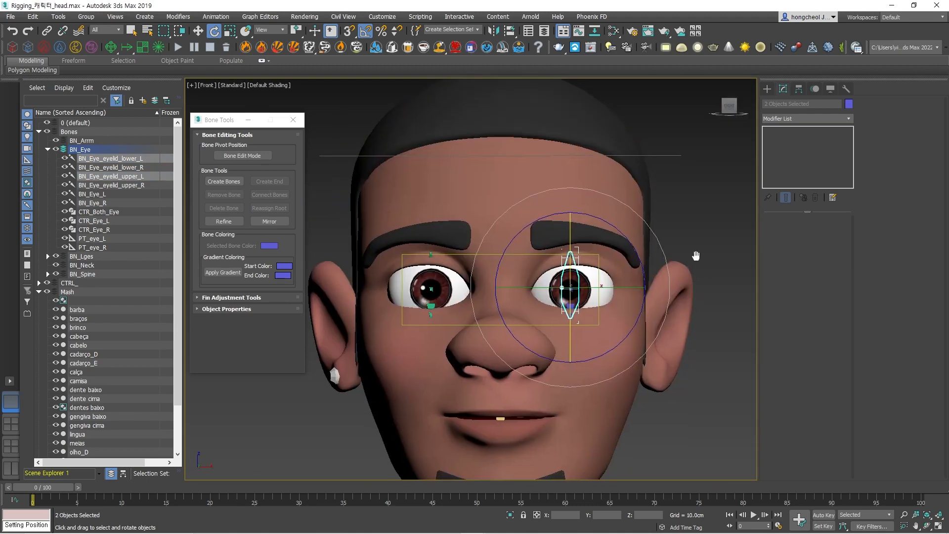
{"action": "middle_click_drag", "start_coordinate": [692, 259], "coordinate": [627, 244]}
{"action": "left_click", "coordinate": [766, 89]}
{"action": "left_click", "coordinate": [778, 102]}
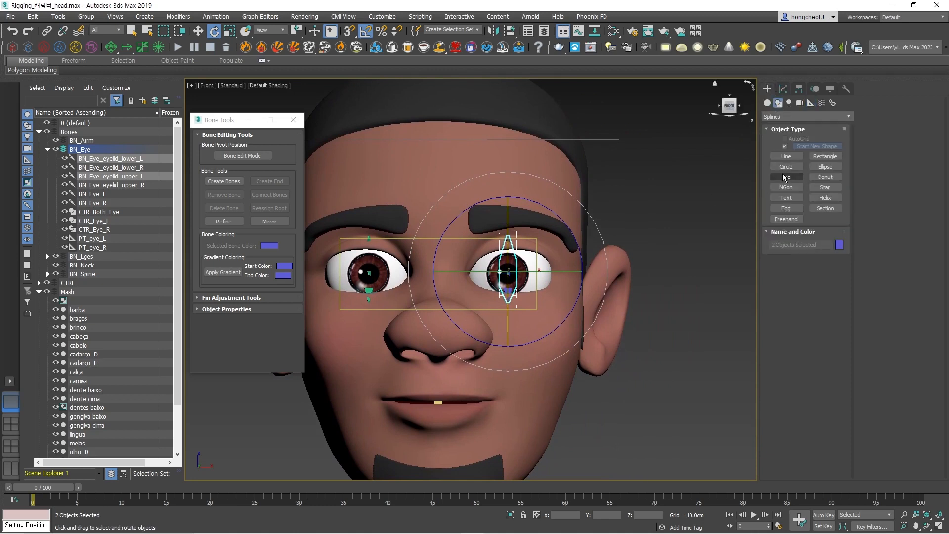
{"action": "left_click", "coordinate": [786, 169]}
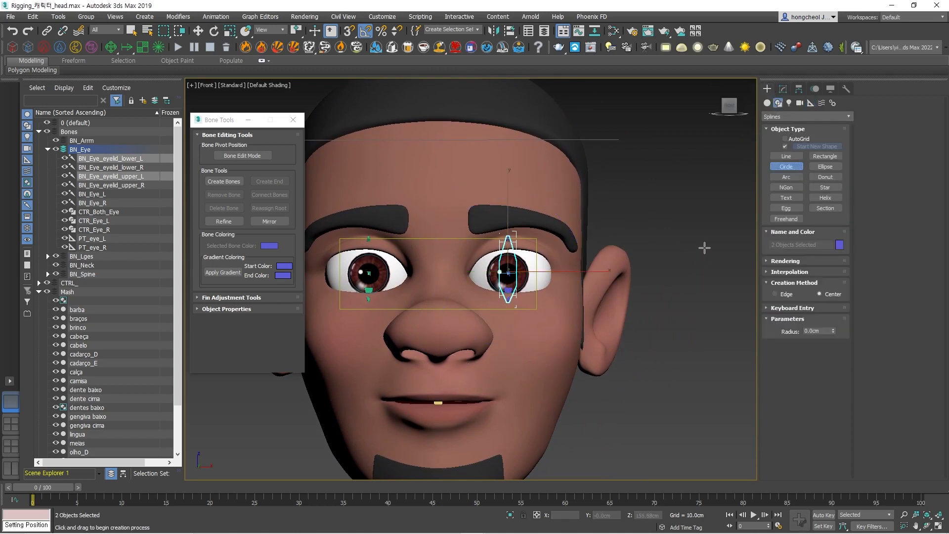
{"action": "left_click_drag", "start_coordinate": [707, 245], "coordinate": [714, 247]}
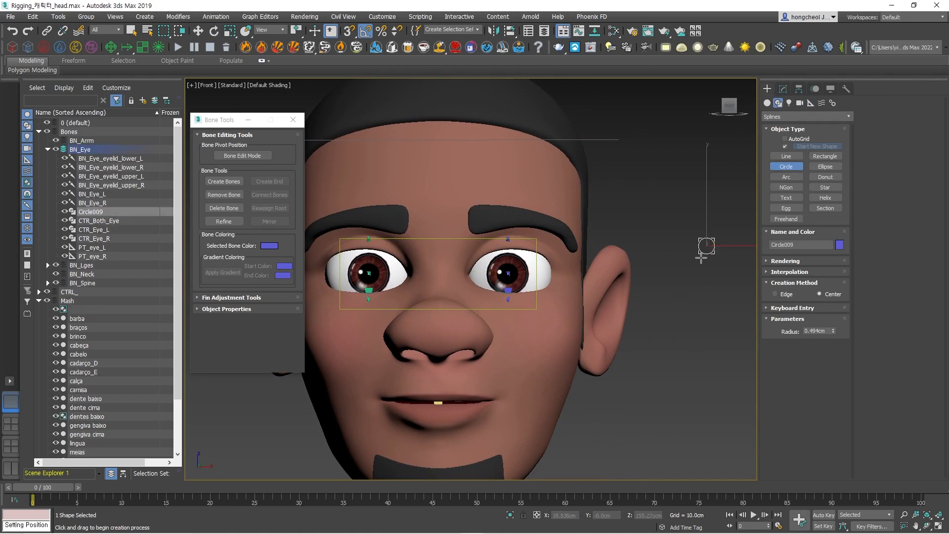
Rotate the circle 90 degrees about its vertical axis as one independent copy, so the two circles cross.
{"action": "key", "text": "e"}
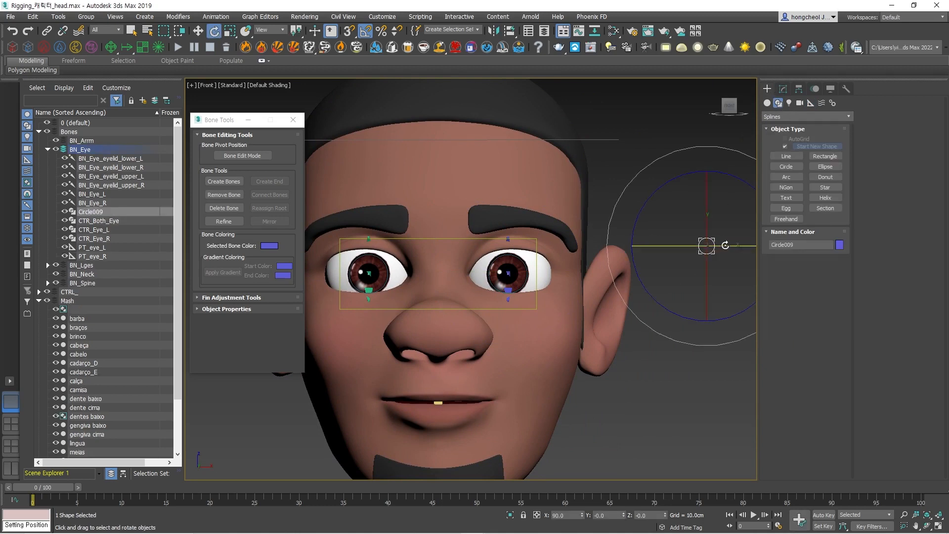
{"action": "left_click_drag", "start_coordinate": [729, 245], "coordinate": [647, 250]}
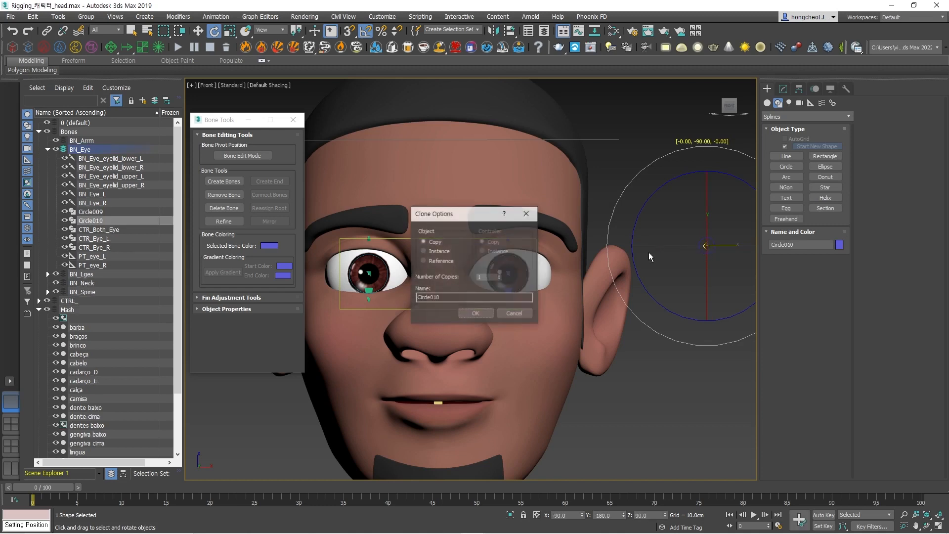
{"action": "left_click", "coordinate": [477, 315]}
Convert the rotated circle Circle010 to an editable spline and attach Circle009 to it.
{"action": "mouse_move", "coordinate": [731, 272]}
{"action": "middle_mouse_down"}
{"action": "mouse_move", "coordinate": [657, 267]}
{"action": "mouse_move", "coordinate": [631, 292]}
{"action": "mouse_move", "coordinate": [663, 282]}
{"action": "mouse_move", "coordinate": [663, 256]}
{"action": "middle_mouse_up"}
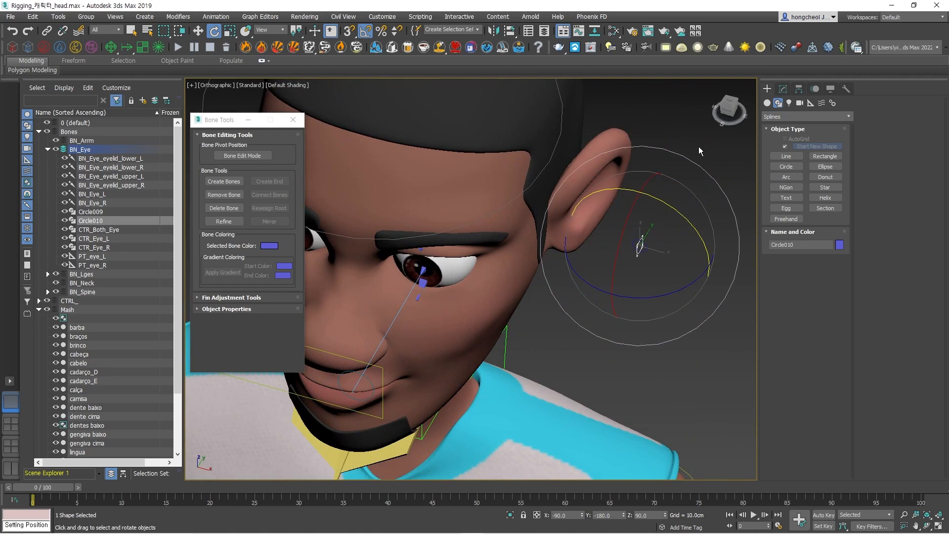
{"action": "left_click", "coordinate": [707, 210]}
{"action": "left_click", "coordinate": [636, 246]}
{"action": "right_click", "coordinate": [637, 246]}
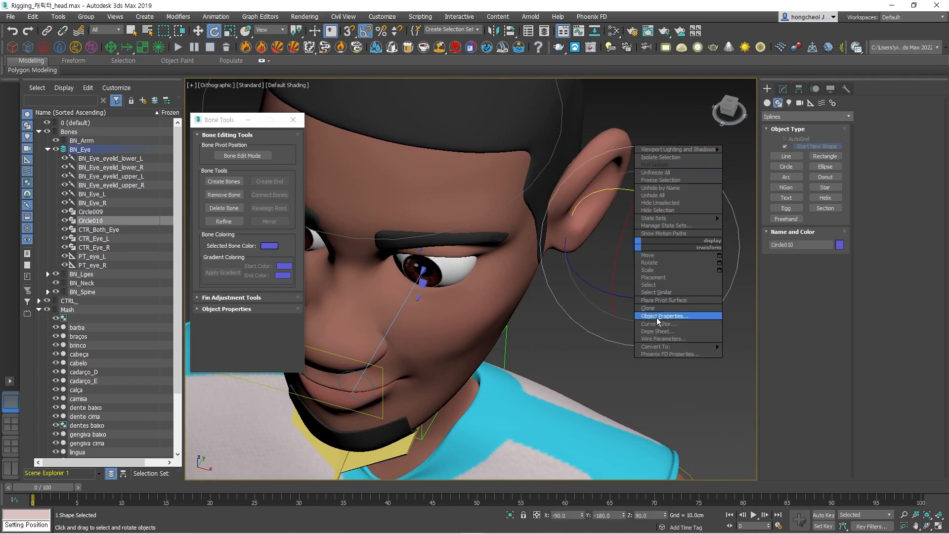
{"action": "mouse_move", "coordinate": [704, 345]}
{"action": "left_click", "coordinate": [756, 346]}
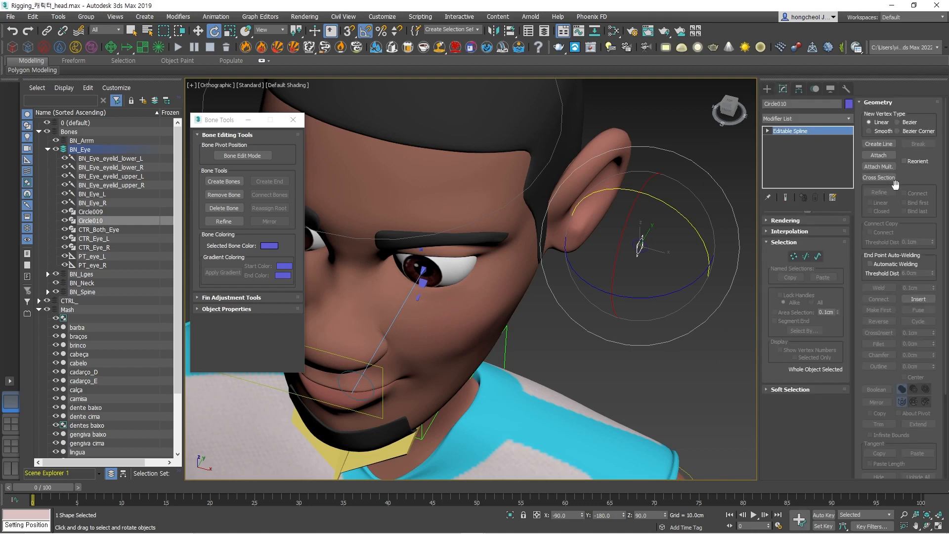
{"action": "left_click", "coordinate": [879, 155]}
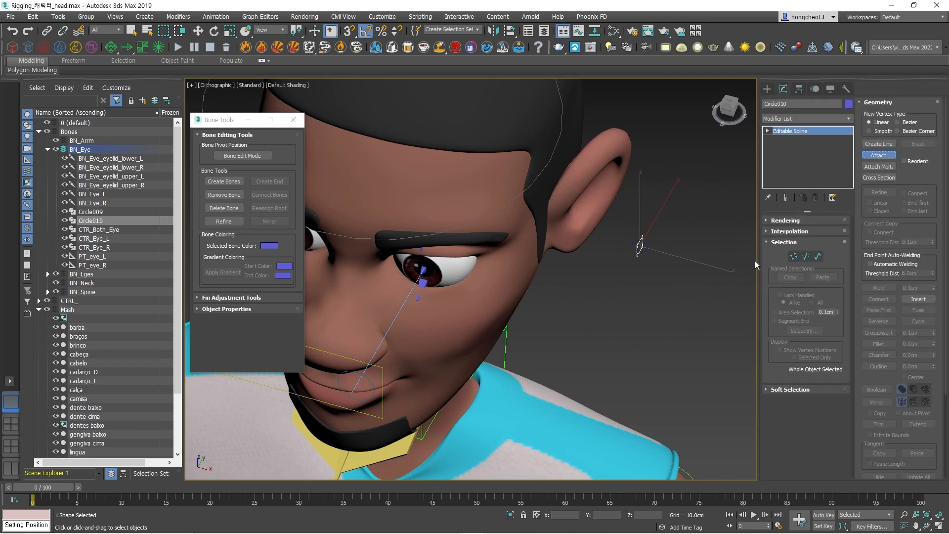
{"action": "scroll", "coordinate": [680, 261], "scroll_direction": "up", "scroll_amount": 5}
{"action": "left_click", "coordinate": [672, 165]}
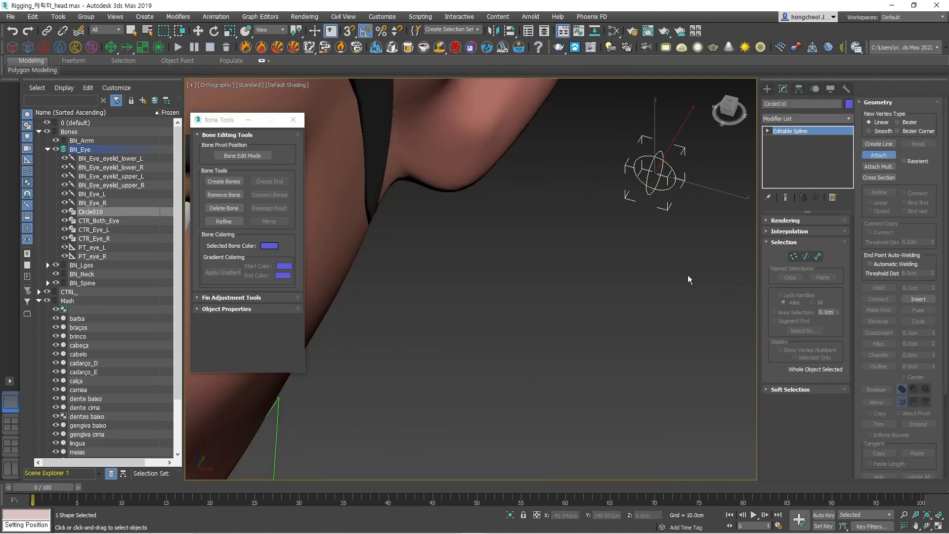
Select the combined circle shape and hide the Mash layer so only the bones and controllers show.
{"action": "key", "text": "w"}
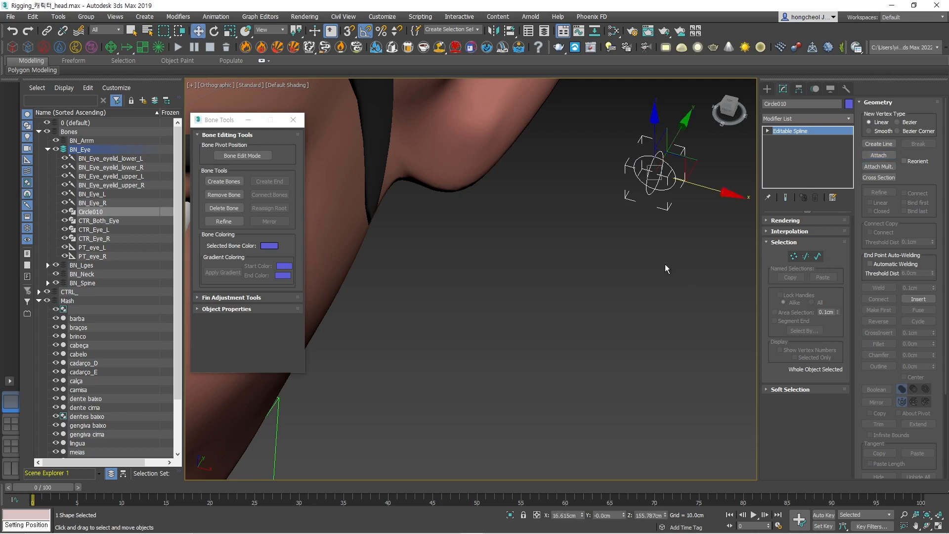
{"action": "left_click", "coordinate": [633, 246]}
{"action": "left_click_drag", "start_coordinate": [687, 152], "coordinate": [588, 228]}
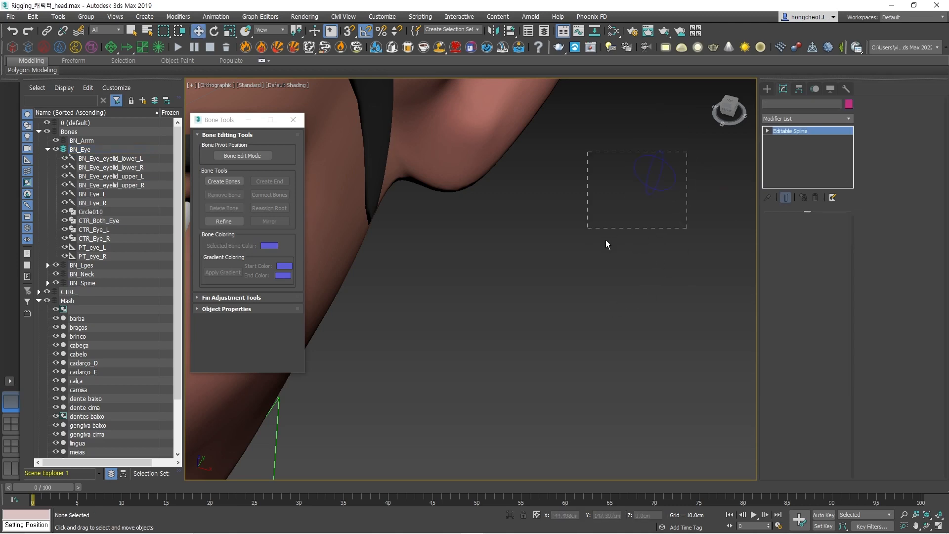
{"action": "scroll", "coordinate": [539, 249], "scroll_direction": "down", "scroll_amount": 2}
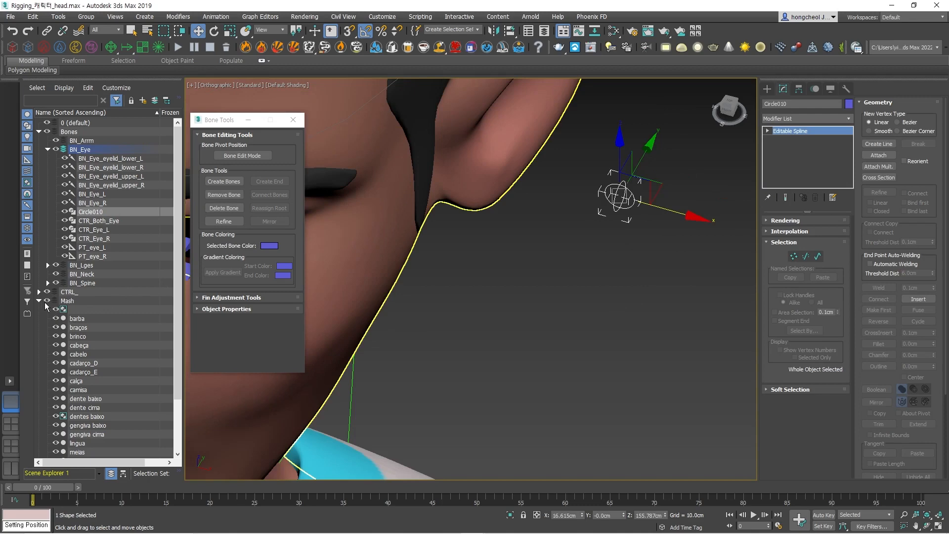
{"action": "left_click", "coordinate": [46, 301]}
{"action": "scroll", "coordinate": [552, 274], "scroll_direction": "down", "scroll_amount": 2}
{"action": "scroll", "coordinate": [623, 281], "scroll_direction": "up", "scroll_amount": 1}
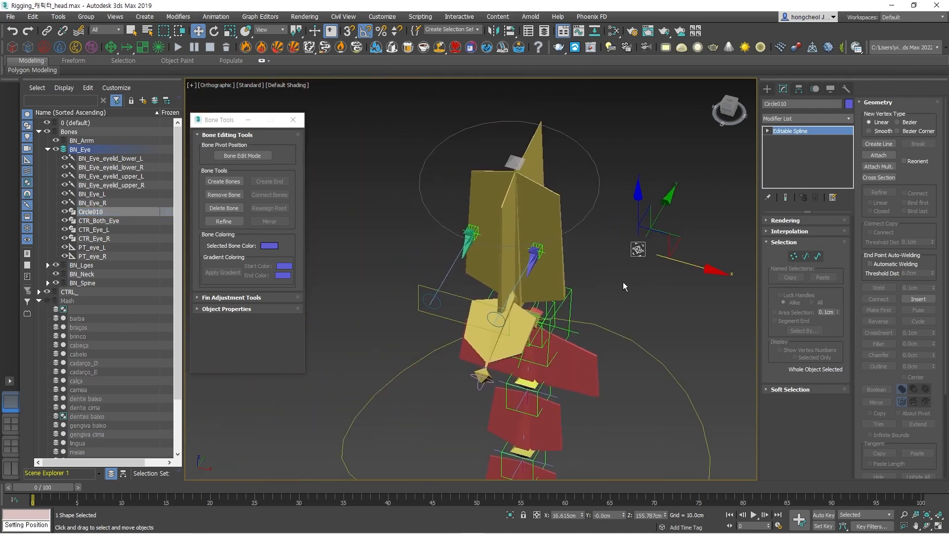
{"action": "scroll", "coordinate": [609, 274], "scroll_direction": "up", "scroll_amount": 5}
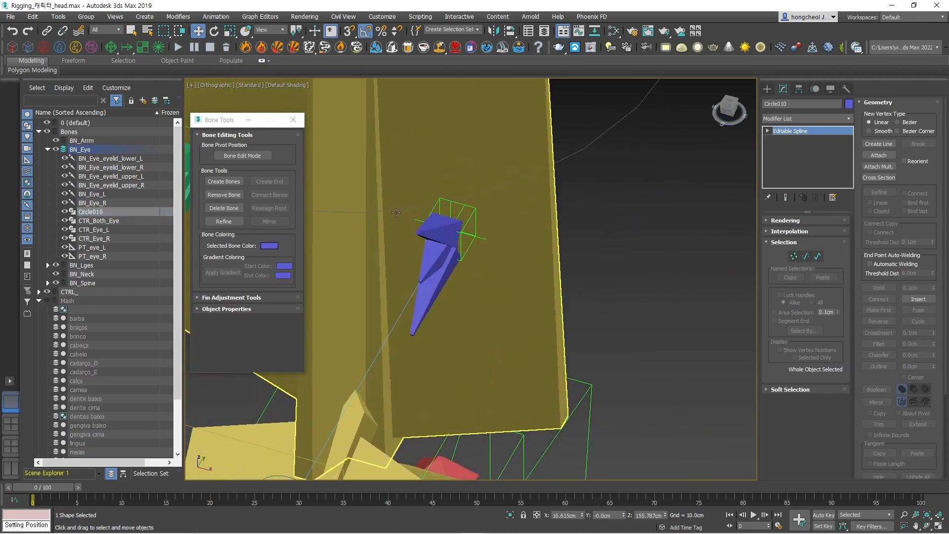
{"action": "middle_click_drag", "start_coordinate": [395, 212], "coordinate": [573, 254]}
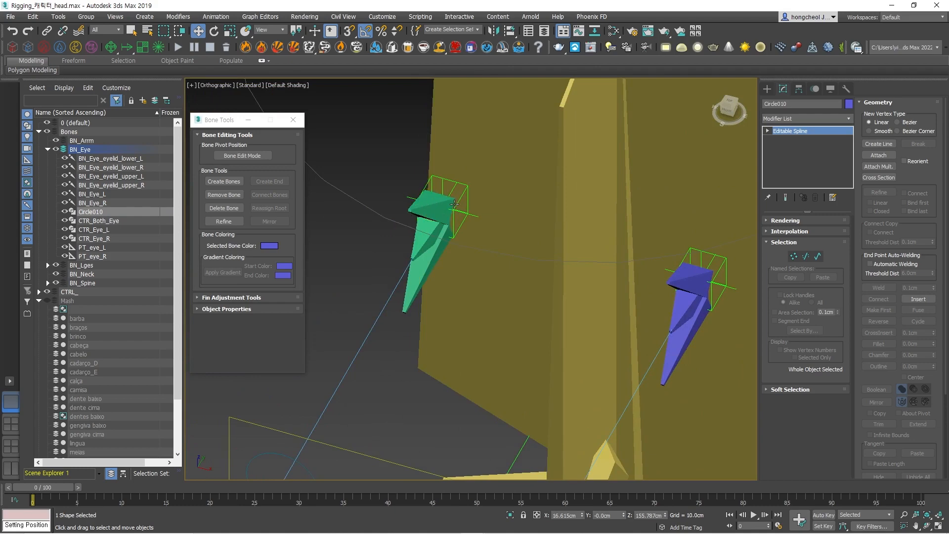
Align the combined circle shape to the bone BN_Eye_eyelid_upper_R, matching X, Y and Z position by pivot point and the local orientation.
{"action": "left_click", "coordinate": [428, 208]}
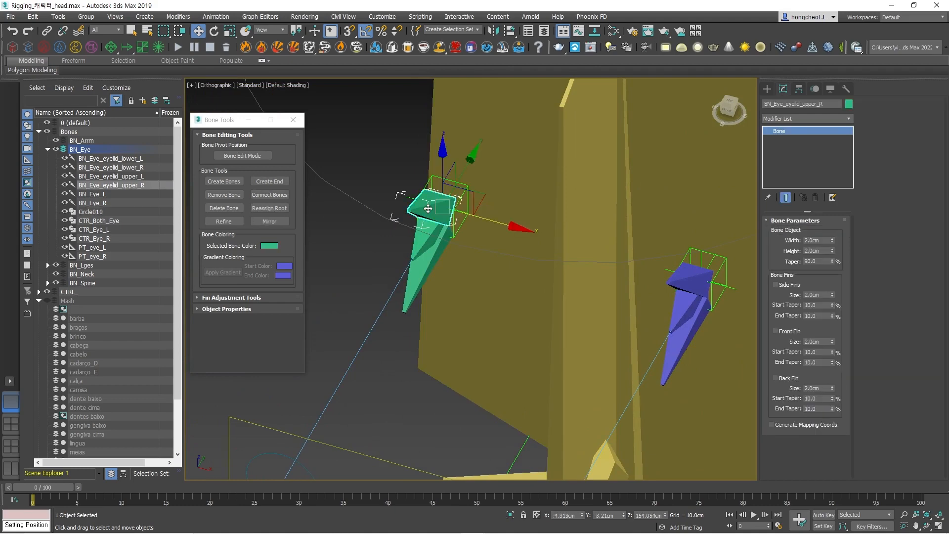
{"action": "scroll", "coordinate": [648, 230], "scroll_direction": "down", "scroll_amount": 5}
{"action": "middle_click_drag", "start_coordinate": [745, 244], "coordinate": [611, 219]}
{"action": "left_click", "coordinate": [713, 244]}
{"action": "middle_click_drag", "start_coordinate": [713, 244], "coordinate": [606, 222]}
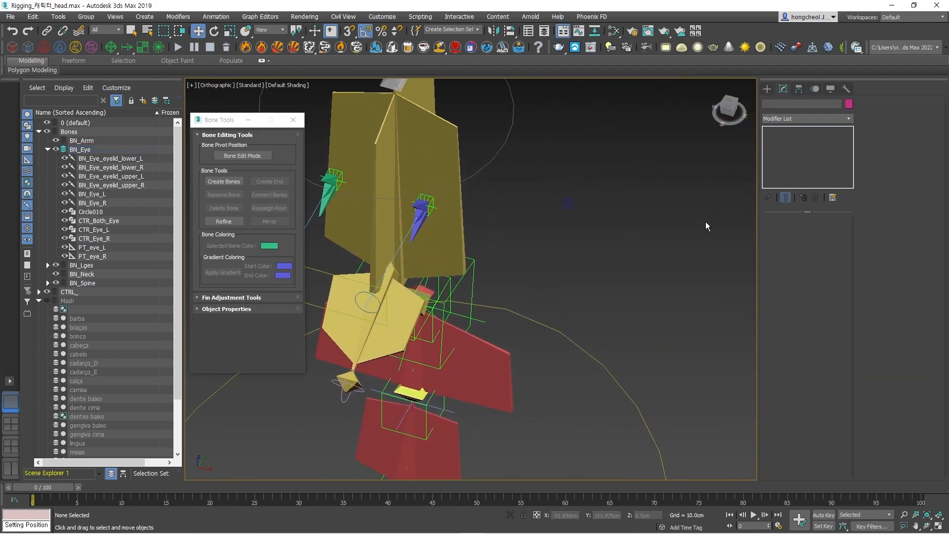
{"action": "scroll", "coordinate": [696, 222], "scroll_direction": "down", "scroll_amount": 4}
{"action": "left_click_drag", "start_coordinate": [659, 200], "coordinate": [621, 221]}
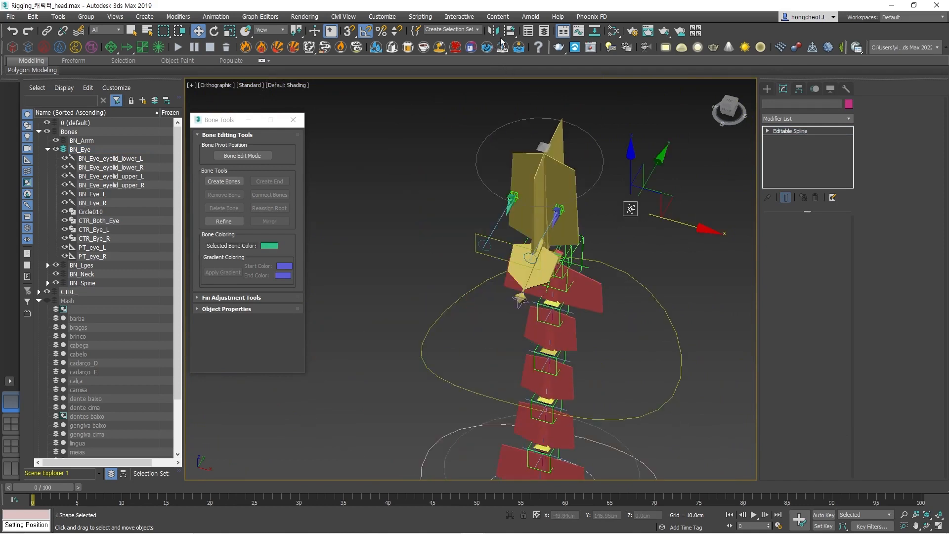
{"action": "mouse_move", "coordinate": [512, 35]}
{"action": "left_mouse_down"}
{"action": "mouse_move", "coordinate": [511, 77]}
{"action": "mouse_move", "coordinate": [511, 48]}
{"action": "left_mouse_up"}
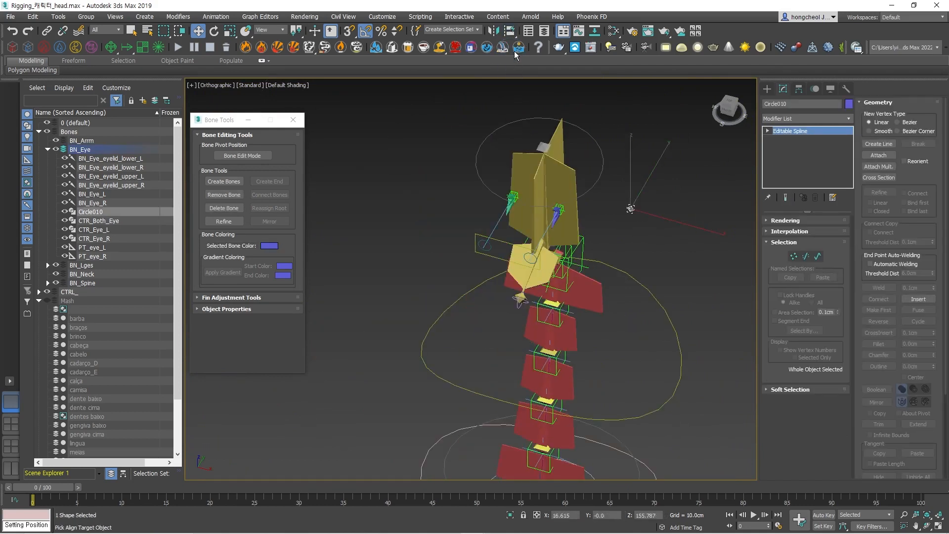
{"action": "scroll", "coordinate": [518, 194], "scroll_direction": "up", "scroll_amount": 6}
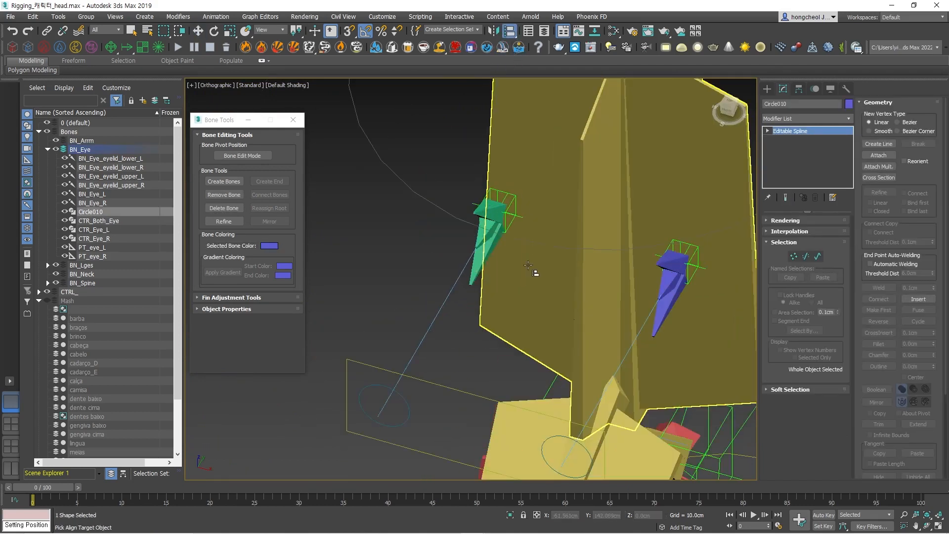
{"action": "left_click", "coordinate": [477, 213]}
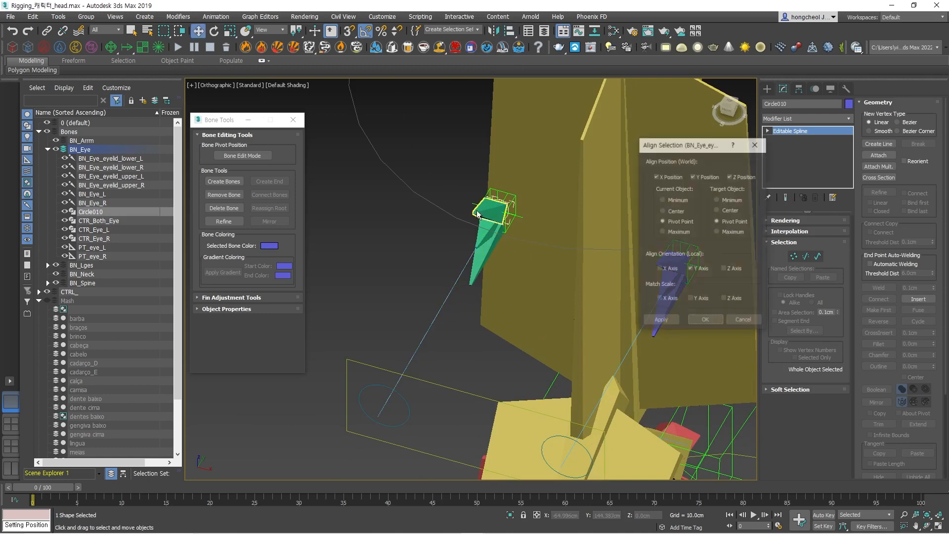
{"action": "left_click", "coordinate": [659, 270]}
{"action": "left_click", "coordinate": [705, 321]}
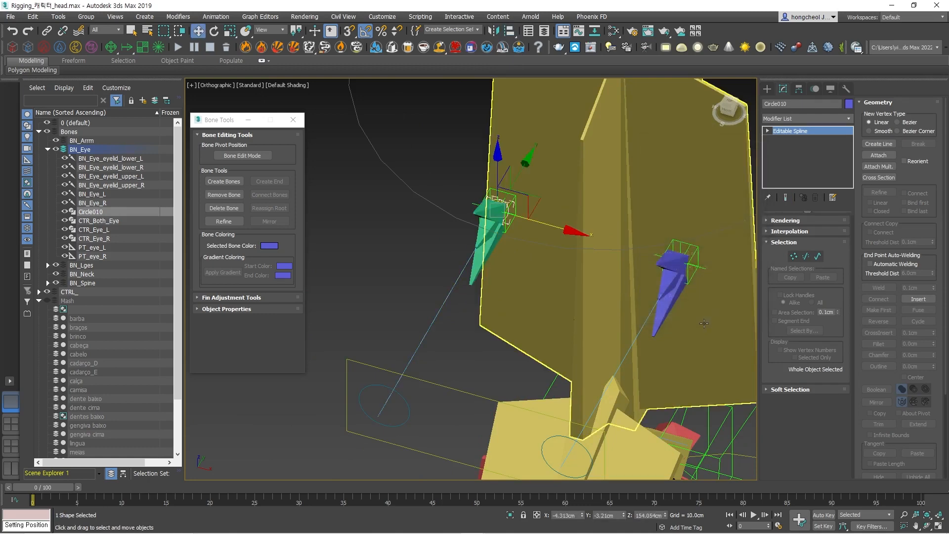
Move the circle controller along its local X axis just beyond the green upper eyelid bone's tip, and name it CTR_eyelid_upper_L.
{"action": "middle_click_drag", "start_coordinate": [432, 275], "coordinate": [555, 223], "text": "alt"}
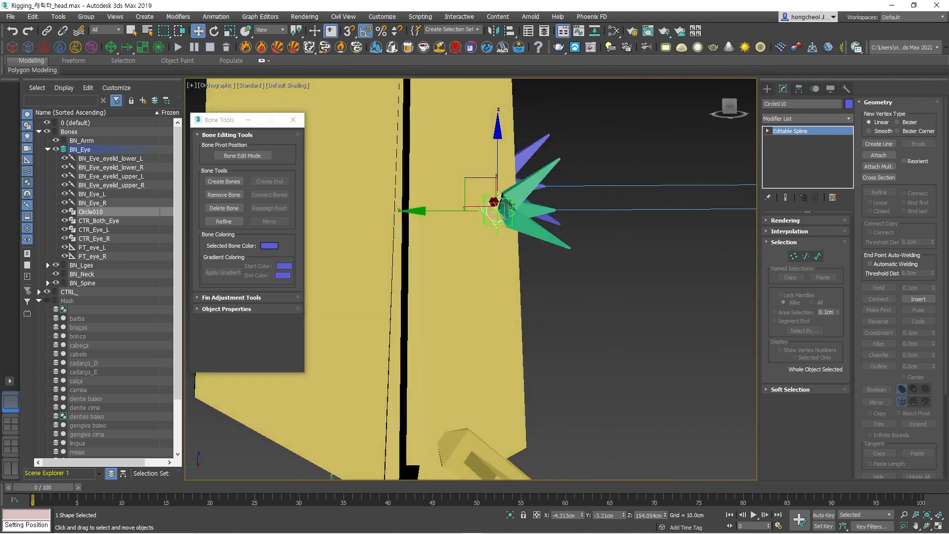
{"action": "scroll", "coordinate": [510, 201], "scroll_direction": "up", "scroll_amount": 4}
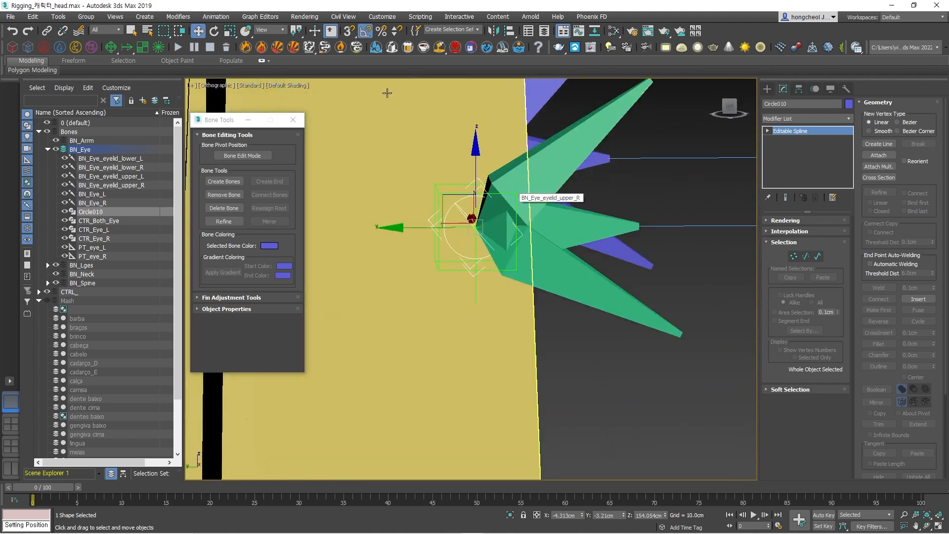
{"action": "left_click", "coordinate": [271, 30]}
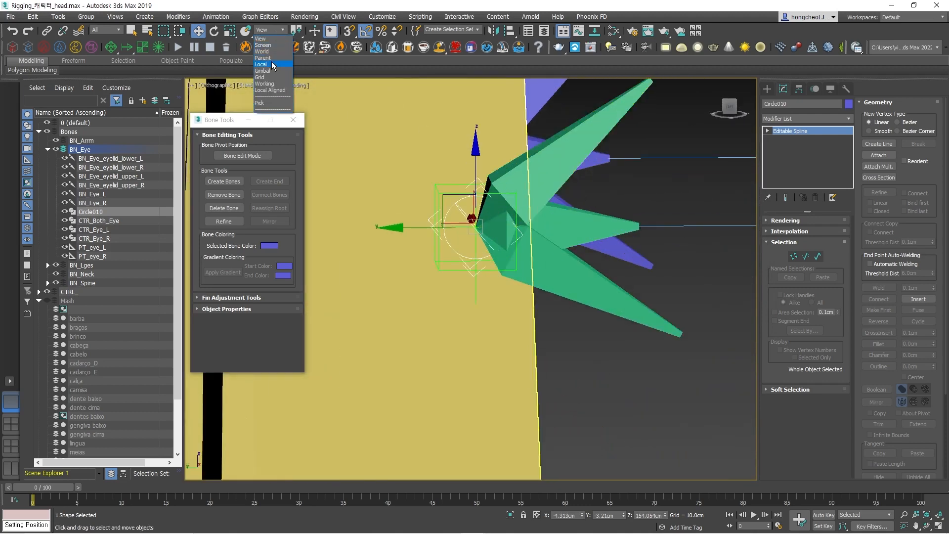
{"action": "left_click", "coordinate": [271, 65]}
{"action": "left_click_drag", "start_coordinate": [538, 179], "coordinate": [746, 82]}
{"action": "middle_click_drag", "start_coordinate": [698, 136], "coordinate": [551, 233]}
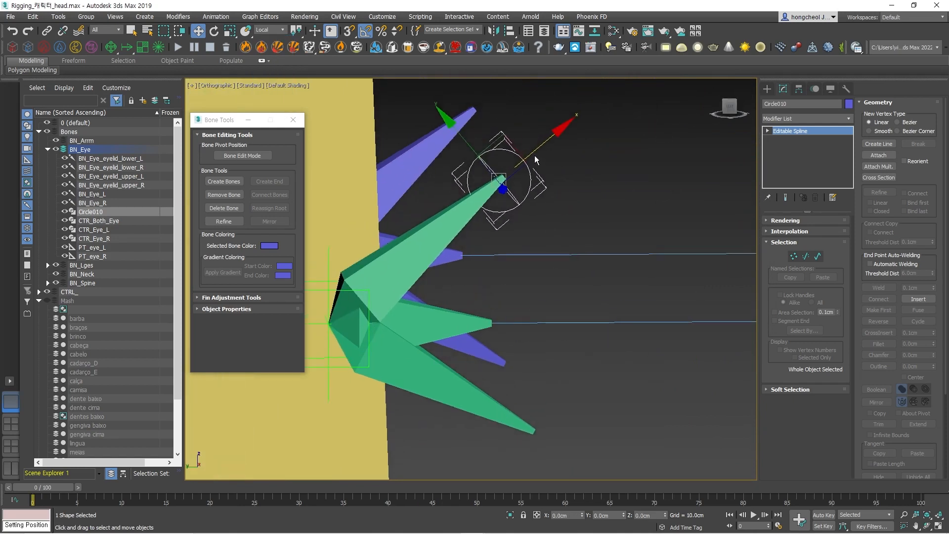
{"action": "left_click_drag", "start_coordinate": [537, 159], "coordinate": [563, 136]}
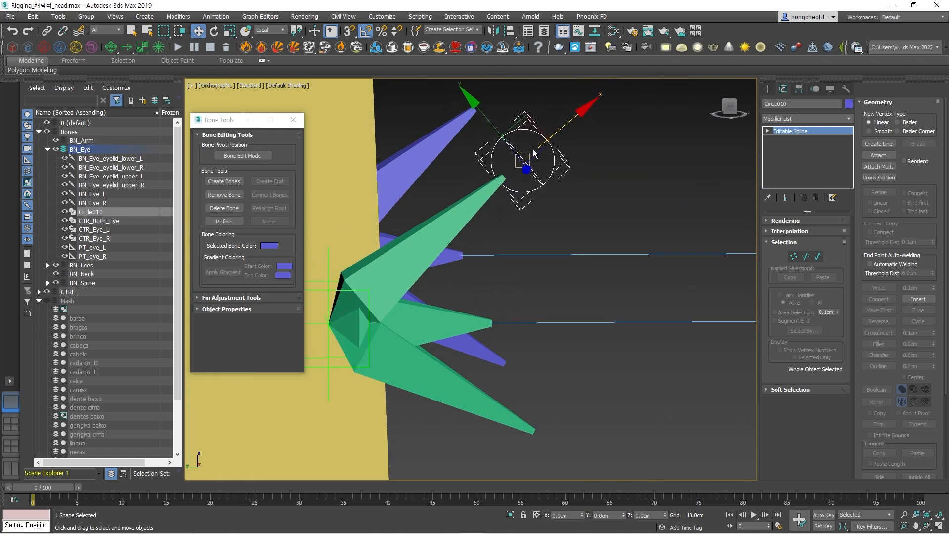
{"action": "left_click", "coordinate": [789, 104]}
{"action": "type", "text": "V"}
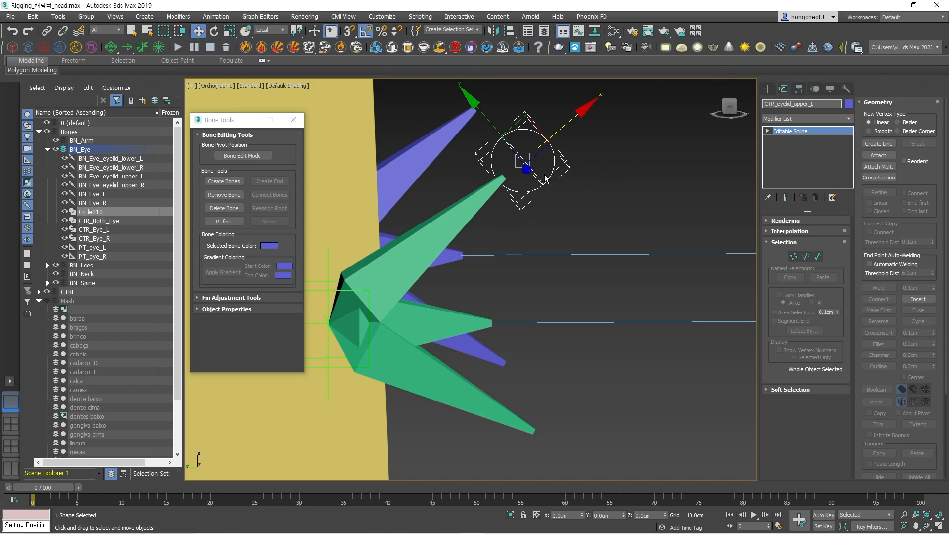
Switch to the View coordinate system, clone CTR_eyelid_upper_L about 0.66 cm straight down, and select the copy.
{"action": "left_click", "coordinate": [267, 30]}
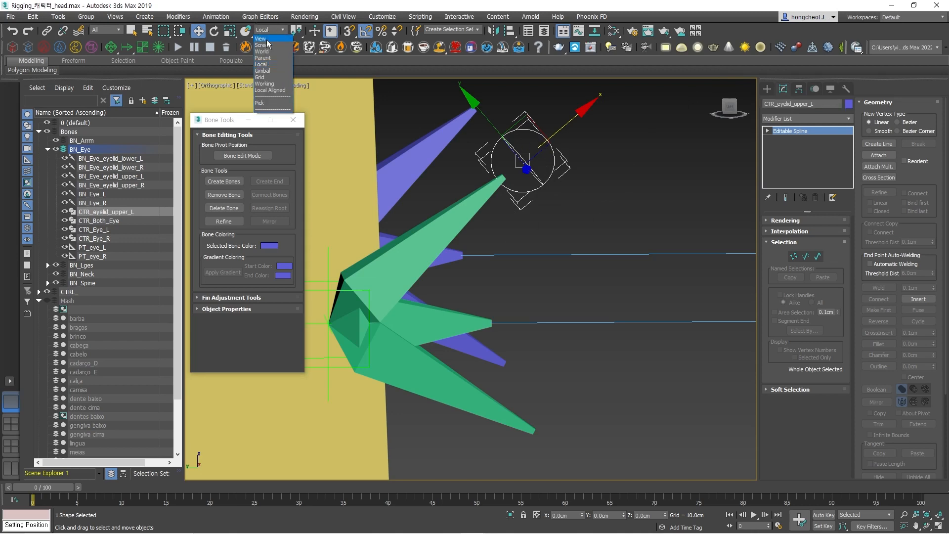
{"action": "left_click", "coordinate": [263, 39]}
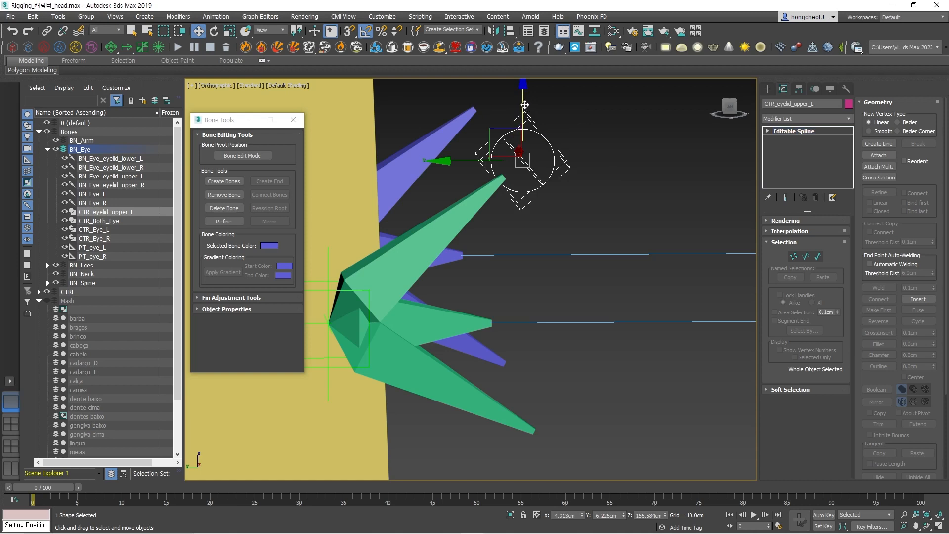
{"action": "left_click_drag", "start_coordinate": [525, 105], "coordinate": [524, 112], "text": "shift"}
{"action": "key", "text": "Return"}
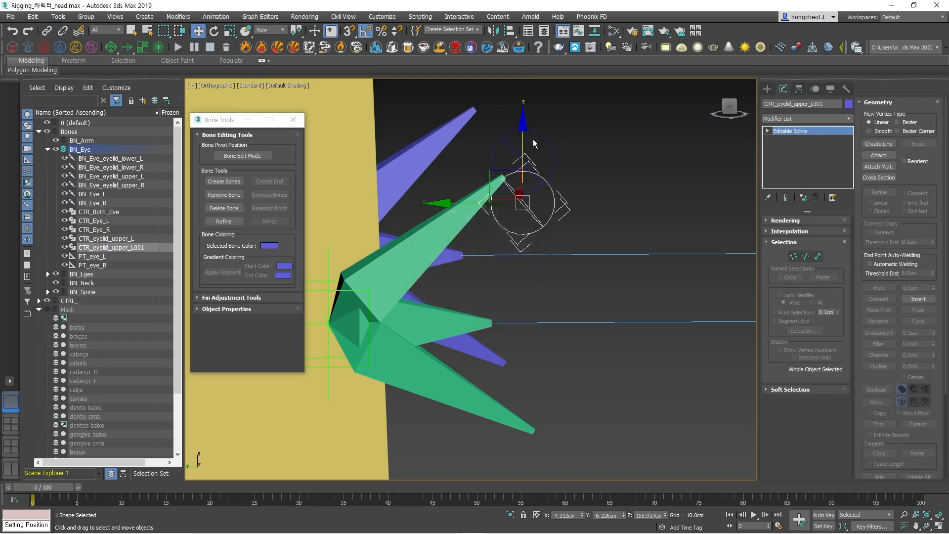
{"action": "left_click", "coordinate": [609, 209]}
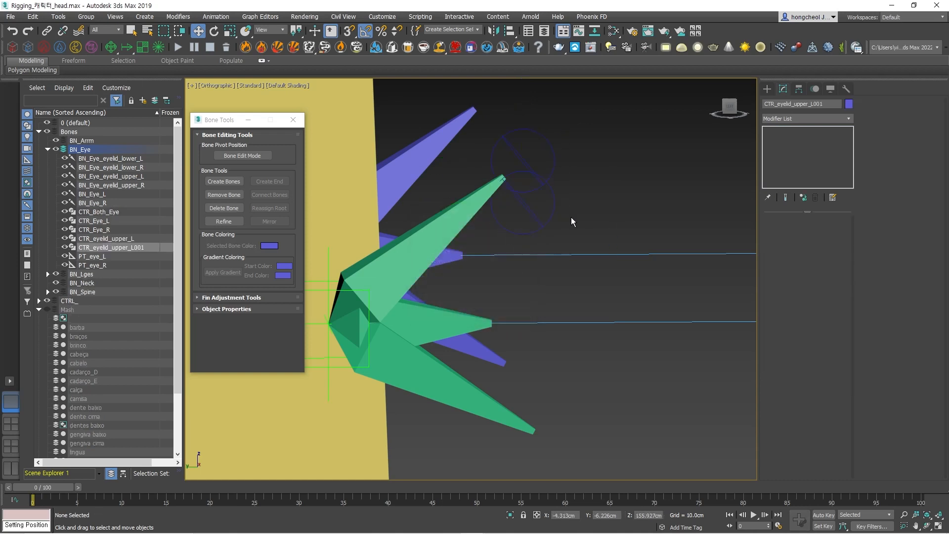
{"action": "left_click", "coordinate": [541, 224]}
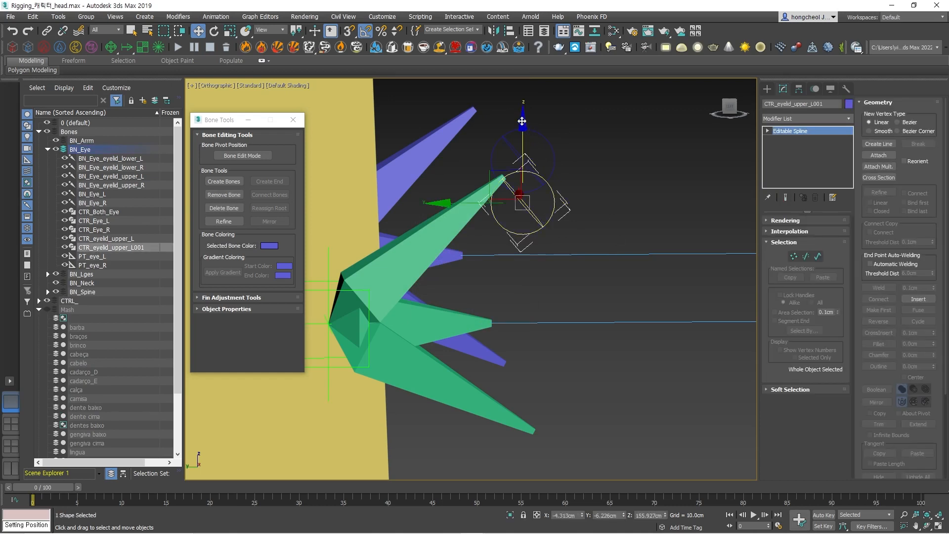
Move the copied circle controller about 2.8 cm straight down, next to the green lower eyelid bone's tip.
{"action": "left_click_drag", "start_coordinate": [522, 133], "coordinate": [515, 302]}
{"action": "middle_click_drag", "start_coordinate": [523, 382], "coordinate": [547, 364], "text": "alt"}
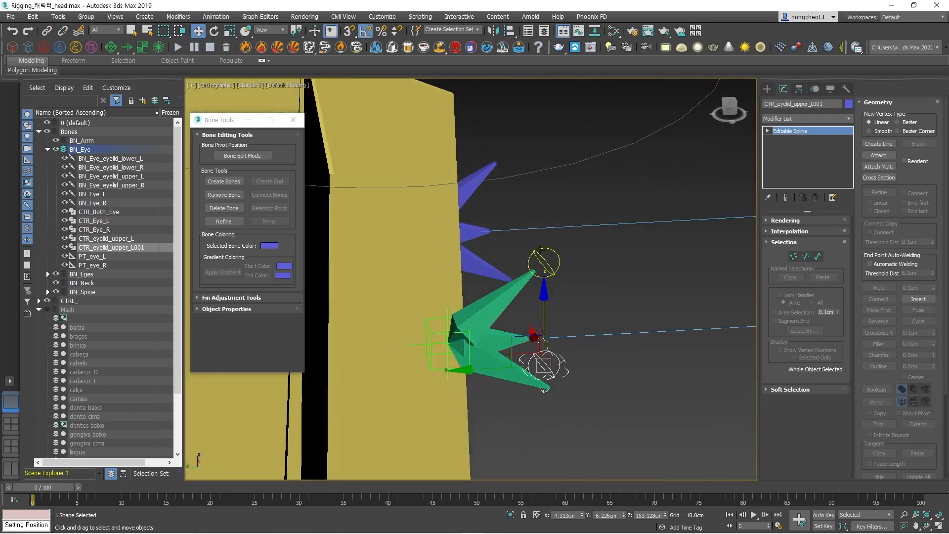
Align only the pivot of CTR_eyelid_upper_L to bone BN_Eye_eyelid_upper_R, matching X, Y and Z position by pivot point and the local orientation.
{"action": "left_click", "coordinate": [548, 217]}
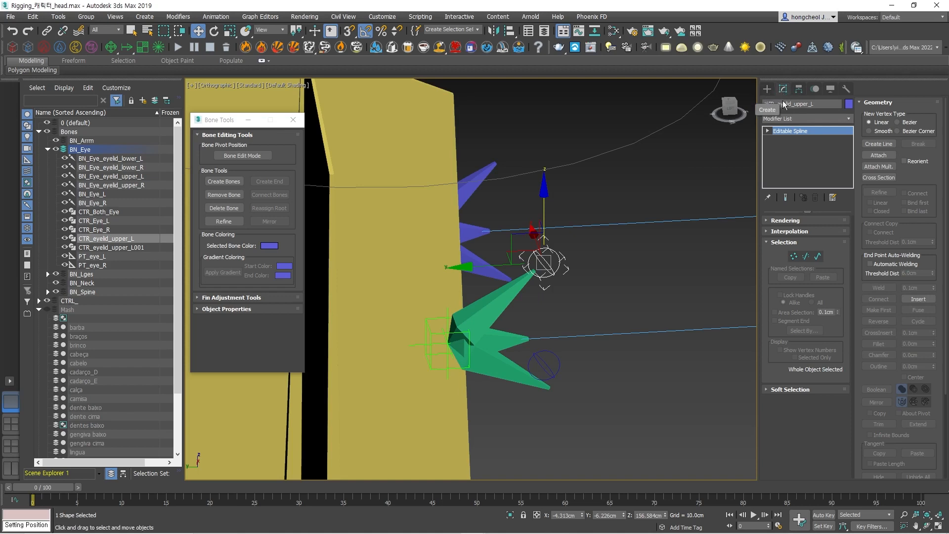
{"action": "left_click", "coordinate": [806, 156]}
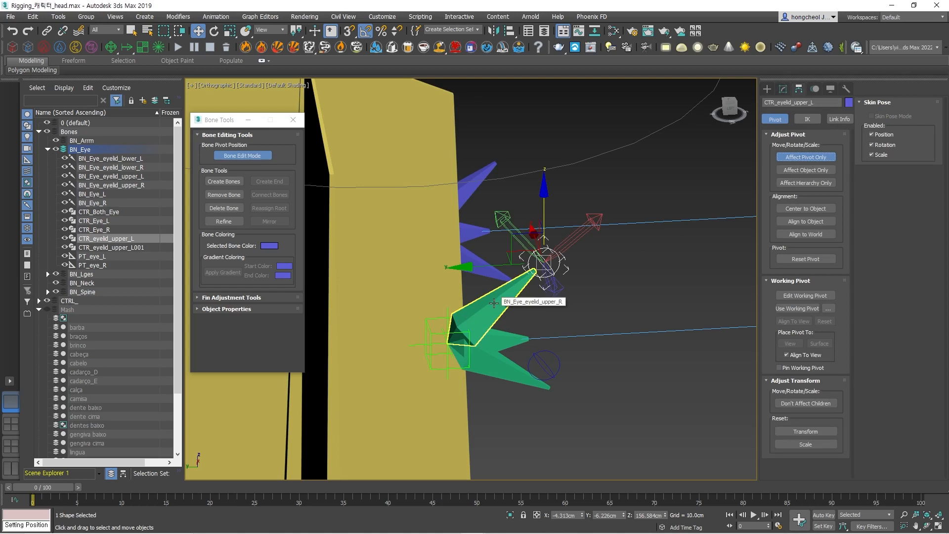
{"action": "left_click", "coordinate": [480, 309]}
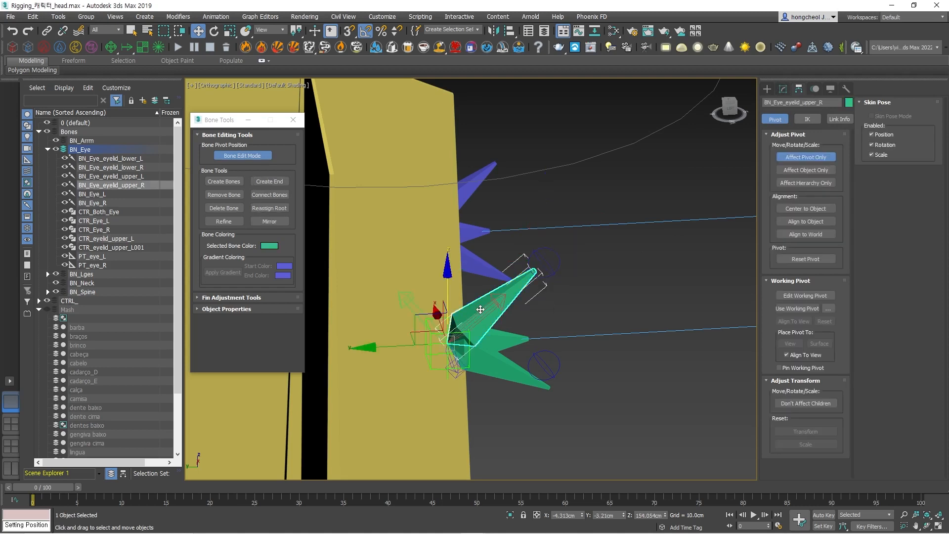
{"action": "left_click", "coordinate": [557, 257]}
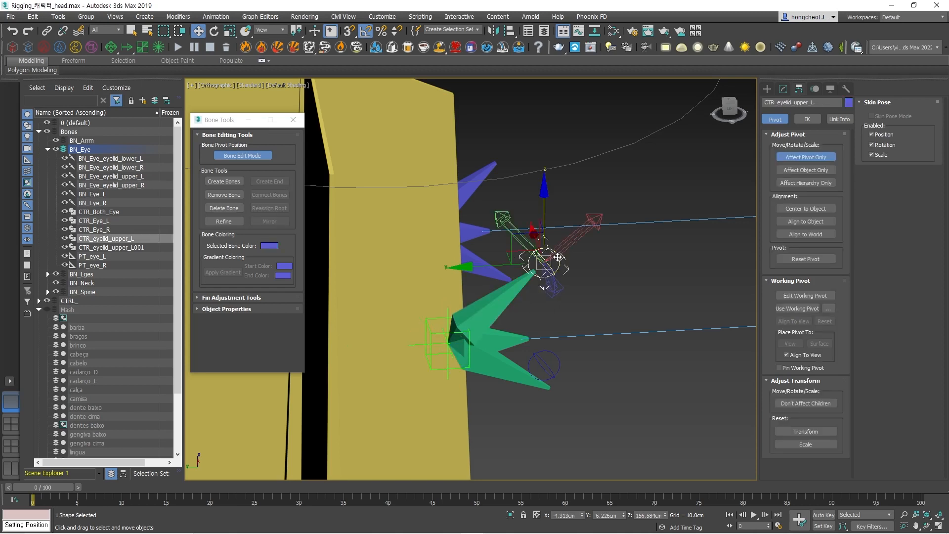
{"action": "left_click", "coordinate": [509, 31]}
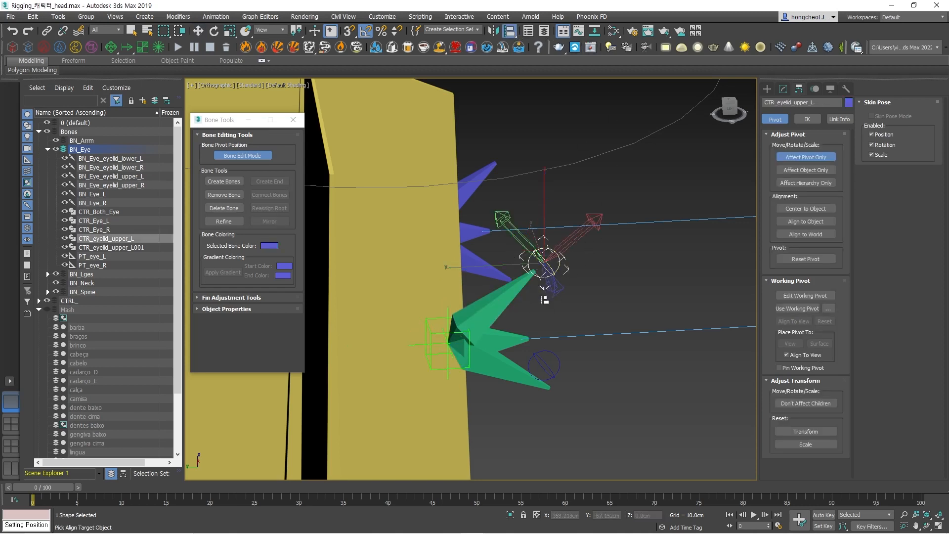
{"action": "left_click", "coordinate": [499, 302]}
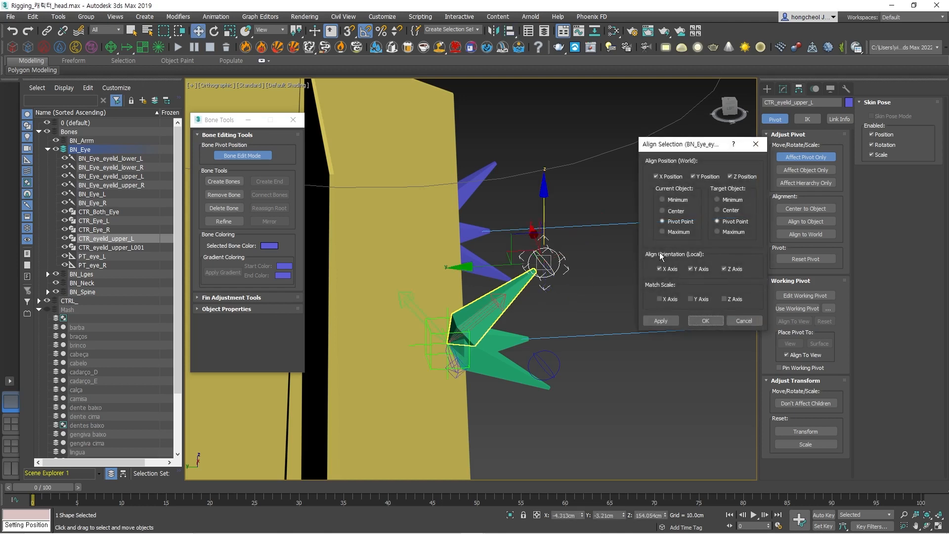
{"action": "left_click", "coordinate": [705, 321]}
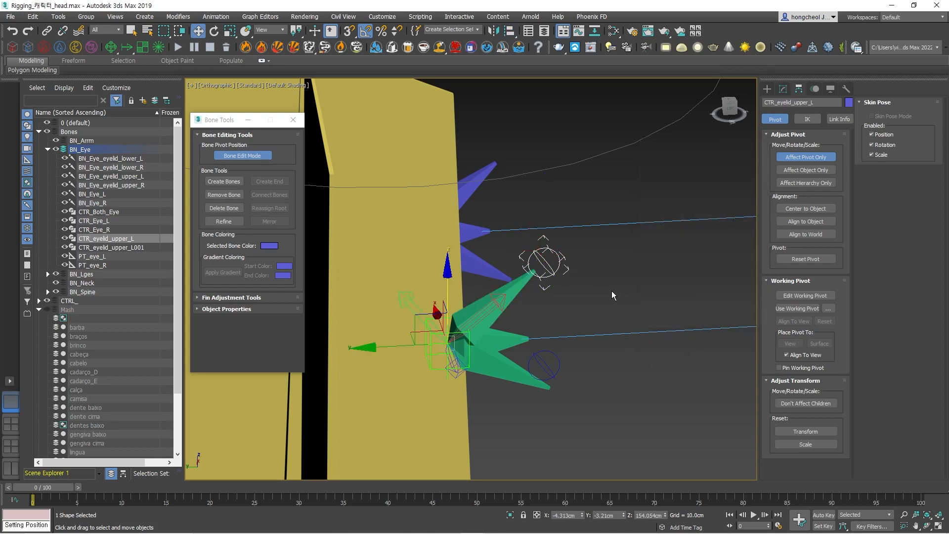
Align only the pivot of CTR_eyelid_upper_L001 to the green lower eyelid bone in position and orientation, and compare both controllers' pivots.
{"action": "middle_click_drag", "start_coordinate": [611, 290], "coordinate": [600, 260], "text": "alt"}
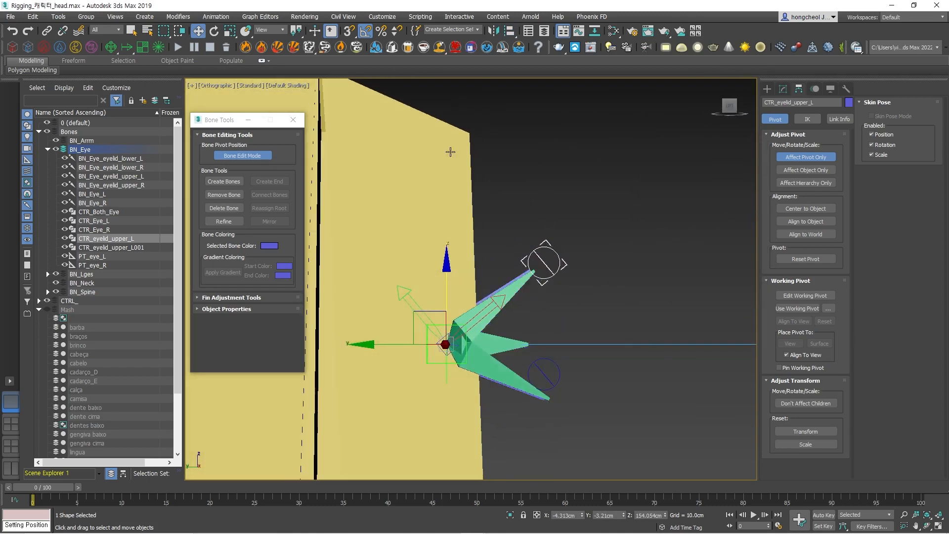
{"action": "left_click", "coordinate": [611, 390]}
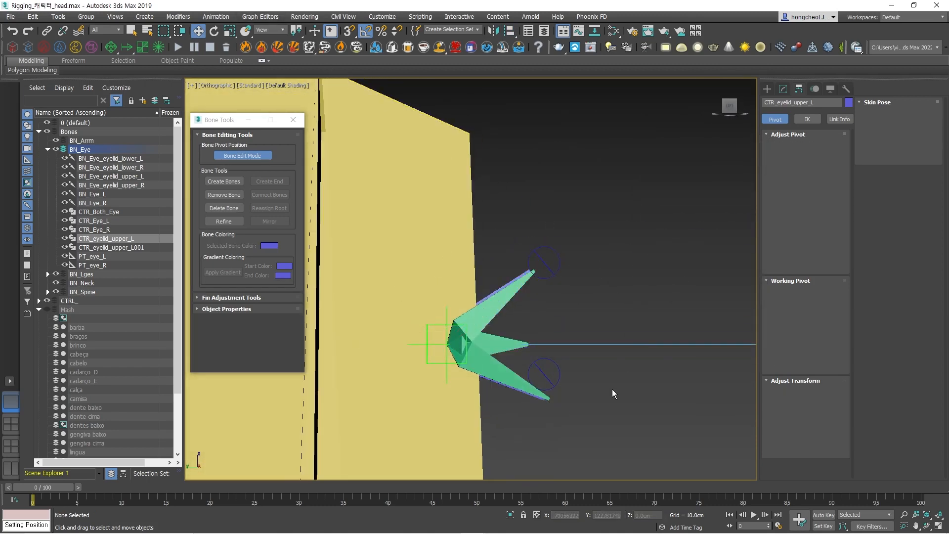
{"action": "left_click", "coordinate": [559, 375]}
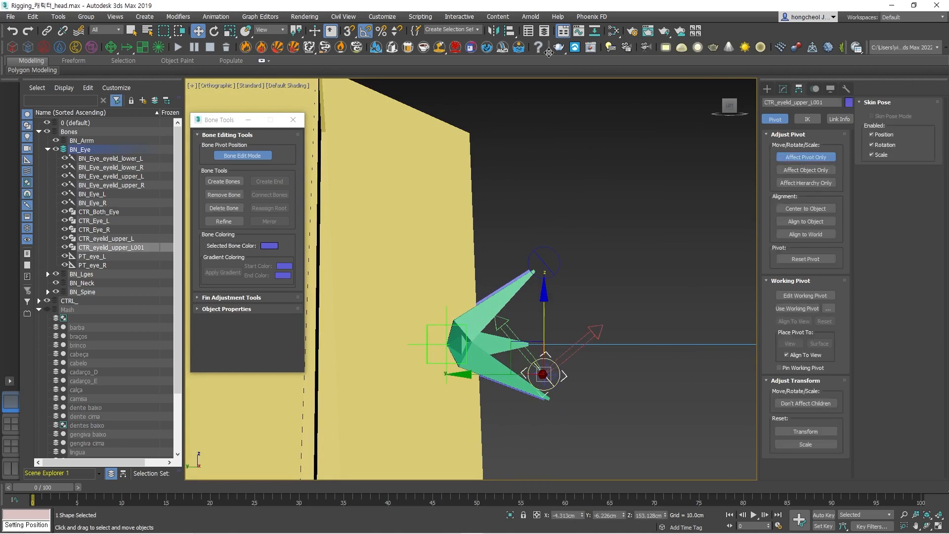
{"action": "left_click", "coordinate": [509, 31]}
{"action": "left_click", "coordinate": [534, 364]}
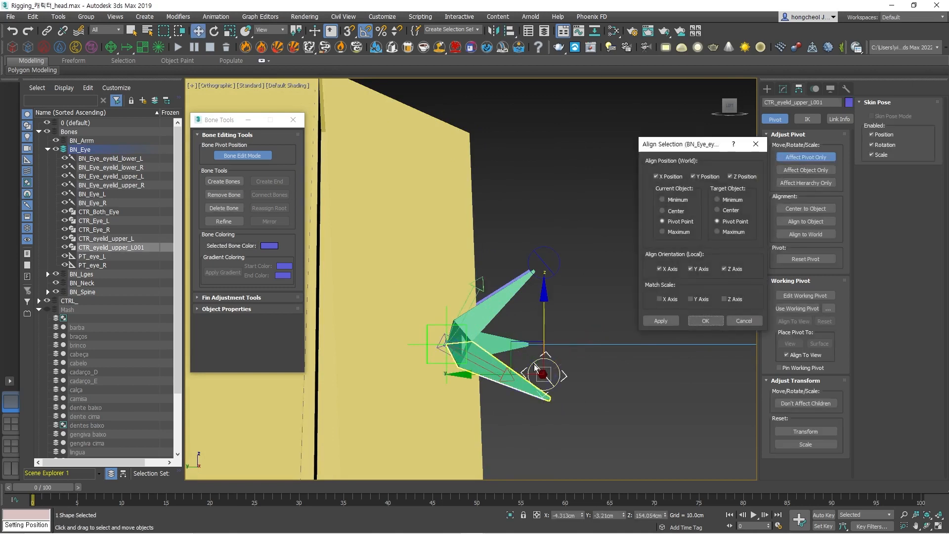
{"action": "left_click", "coordinate": [703, 322]}
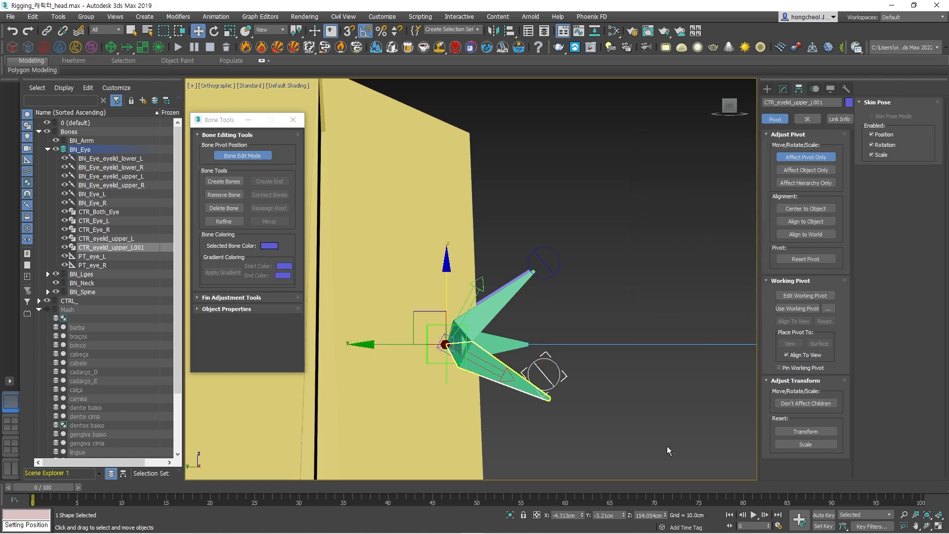
{"action": "left_click", "coordinate": [642, 445]}
{"action": "left_click", "coordinate": [558, 369]}
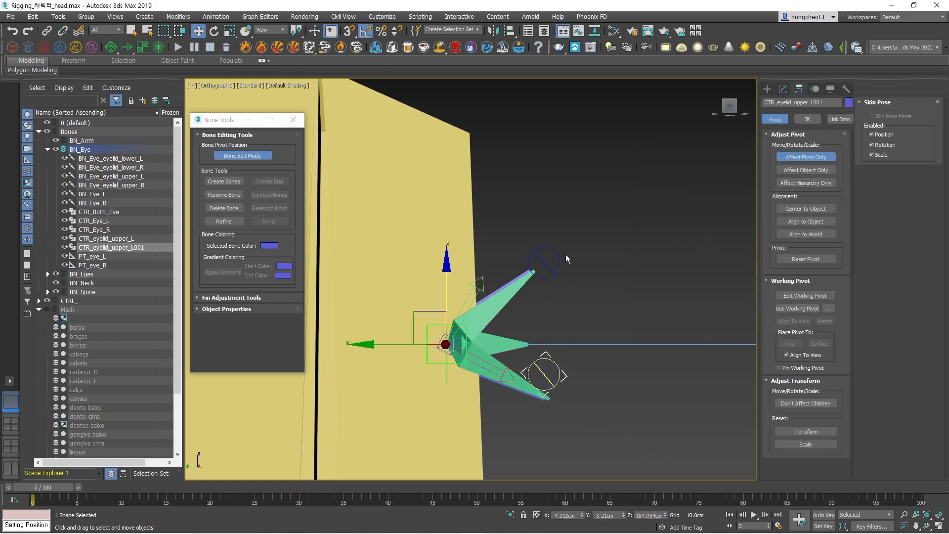
{"action": "left_click", "coordinate": [559, 256]}
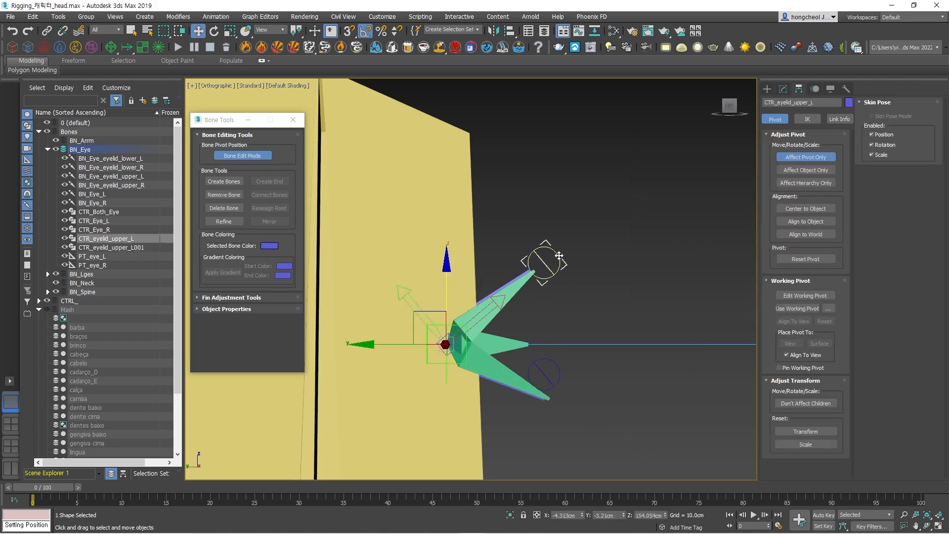
Rename the controller at the green lower eyelid bone to CTR_eyelid_lower_L001, and check its pivot against that bone's.
{"action": "left_click", "coordinate": [558, 375]}
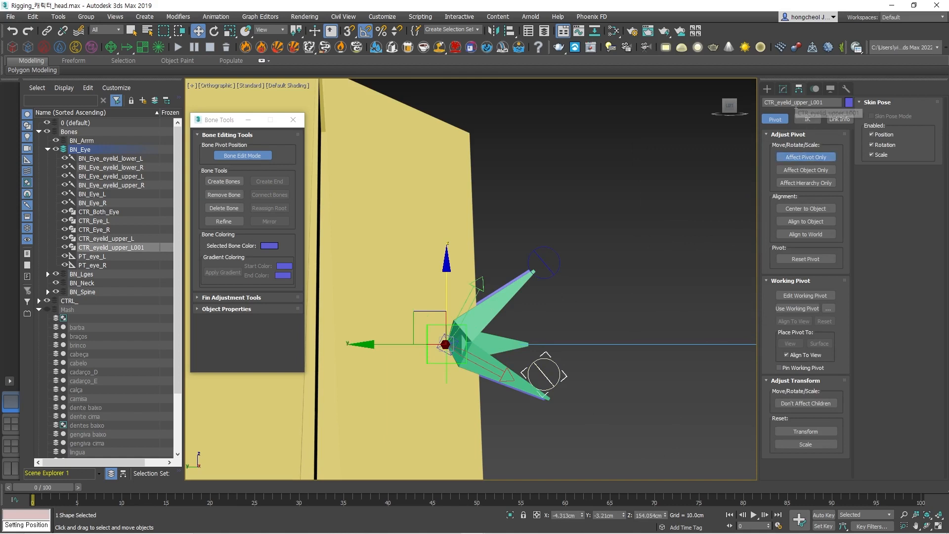
{"action": "left_click_drag", "start_coordinate": [794, 105], "coordinate": [800, 106]}
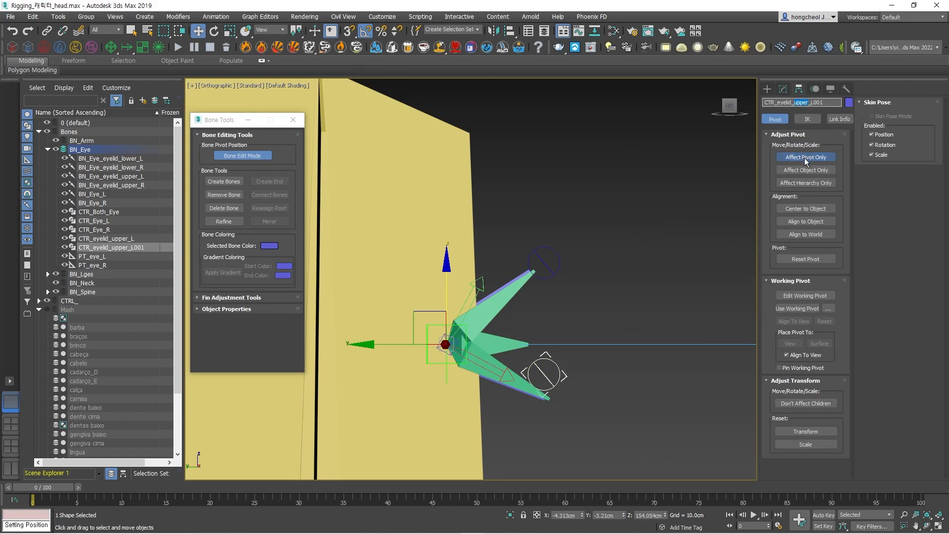
{"action": "type", "text": "lowe"}
{"action": "left_click", "coordinate": [571, 397]}
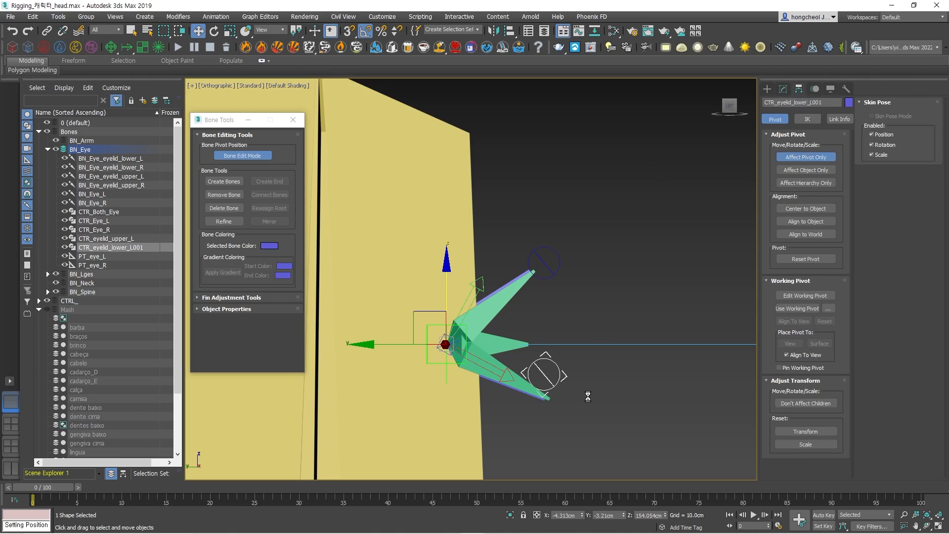
{"action": "left_click", "coordinate": [500, 375]}
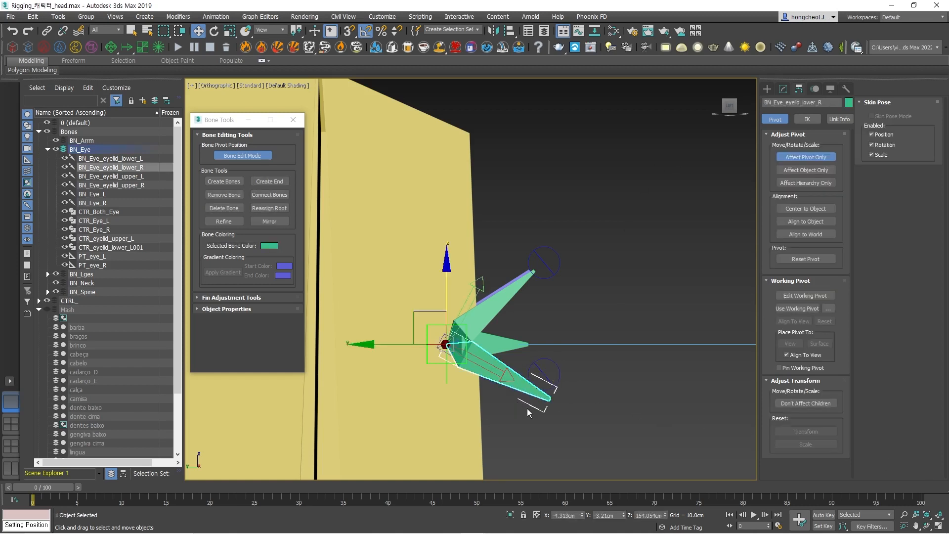
{"action": "left_click", "coordinate": [526, 408]}
{"action": "left_click", "coordinate": [499, 373]}
Turn off Affect Pivot Only and copy both eyelid controllers together about 8.2 cm along X to the blue eyelid bones.
{"action": "middle_click_drag", "start_coordinate": [584, 313], "coordinate": [548, 366], "text": "alt"}
{"action": "left_click", "coordinate": [548, 382]}
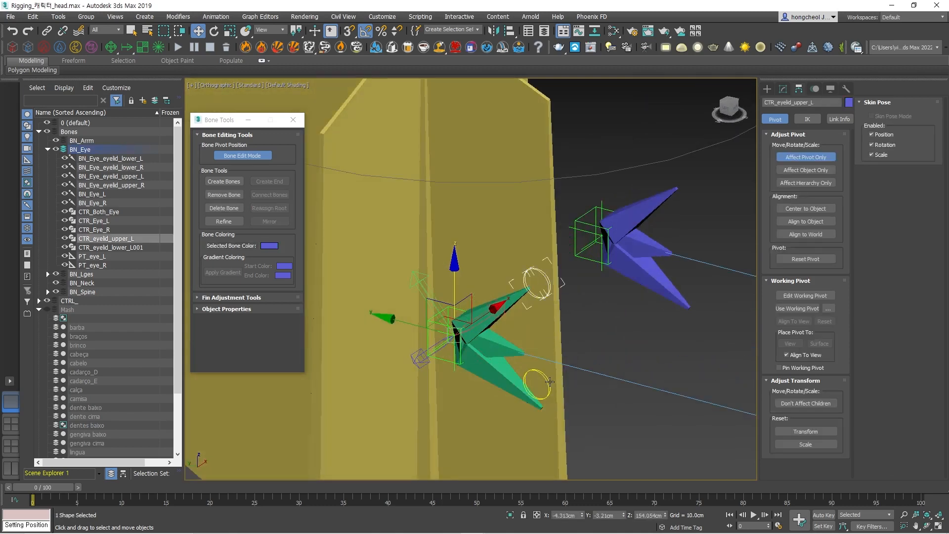
{"action": "left_click", "coordinate": [550, 381], "text": "ctrl"}
{"action": "left_click_drag", "start_coordinate": [501, 308], "coordinate": [557, 265]}
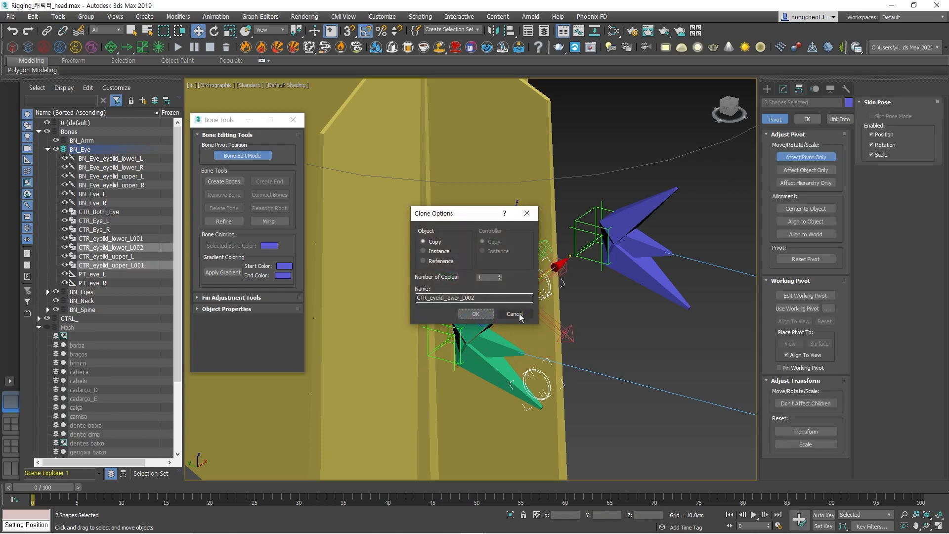
{"action": "left_click", "coordinate": [514, 313]}
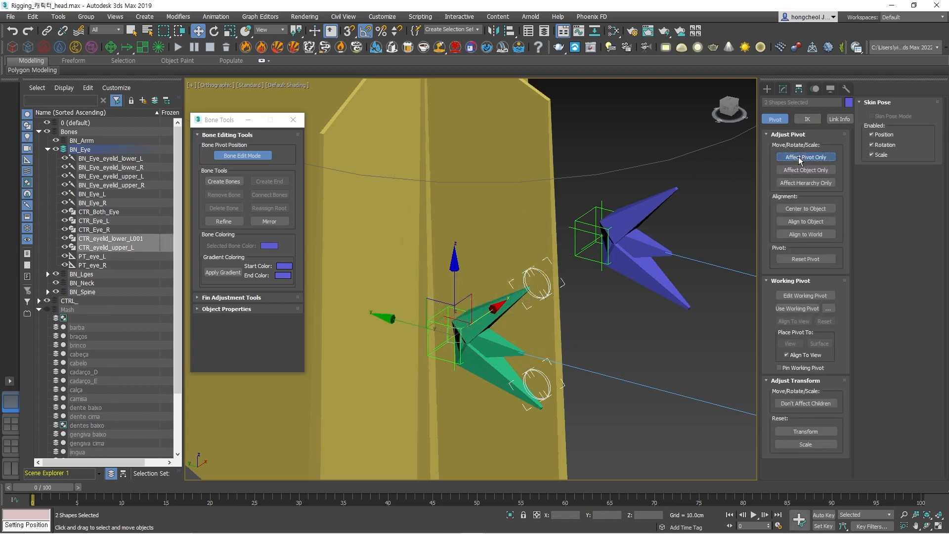
{"action": "left_click", "coordinate": [798, 158]}
{"action": "mouse_move", "coordinate": [494, 309]}
{"action": "left_mouse_down"}
{"action": "mouse_move", "coordinate": [608, 233]}
{"action": "mouse_move", "coordinate": [636, 236]}
{"action": "left_mouse_up"}
{"action": "left_click", "coordinate": [478, 318]}
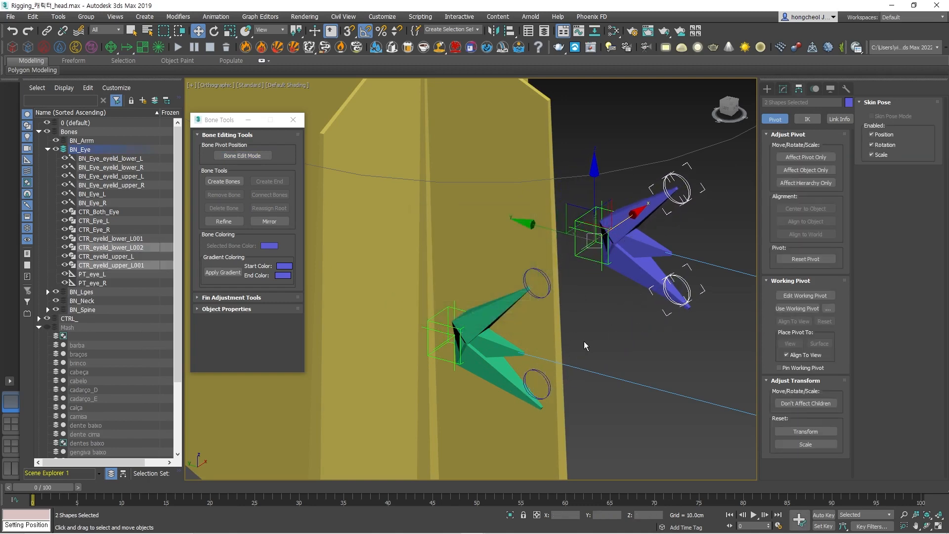
Align the copied upper controller CTR_eyelid_upper_L001 to the blue upper eyelid bone.
{"action": "mouse_move", "coordinate": [612, 343]}
{"action": "middle_mouse_down"}
{"action": "mouse_move", "coordinate": [585, 366]}
{"action": "mouse_move", "coordinate": [647, 327]}
{"action": "middle_mouse_up"}
{"action": "middle_click_drag", "start_coordinate": [655, 248], "coordinate": [656, 249]}
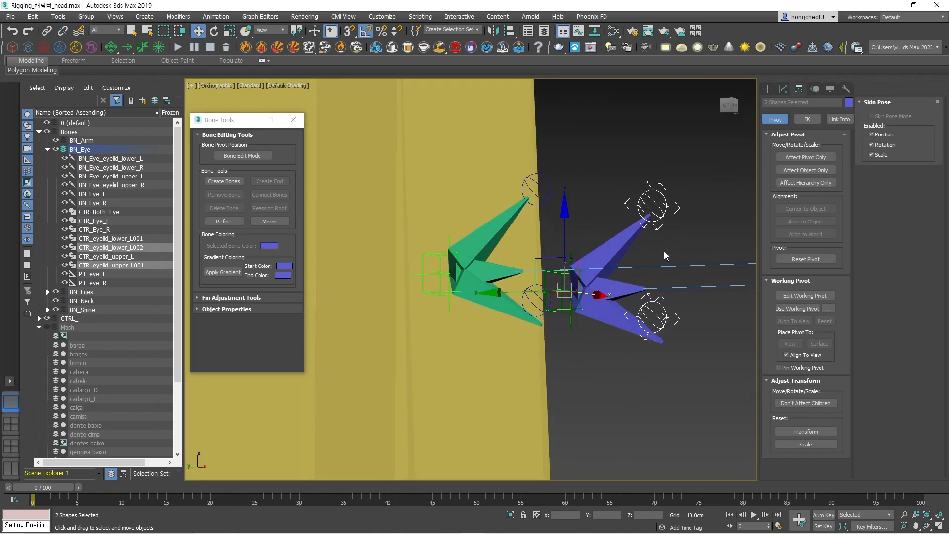
{"action": "left_click", "coordinate": [674, 236]}
{"action": "left_click", "coordinate": [664, 206]}
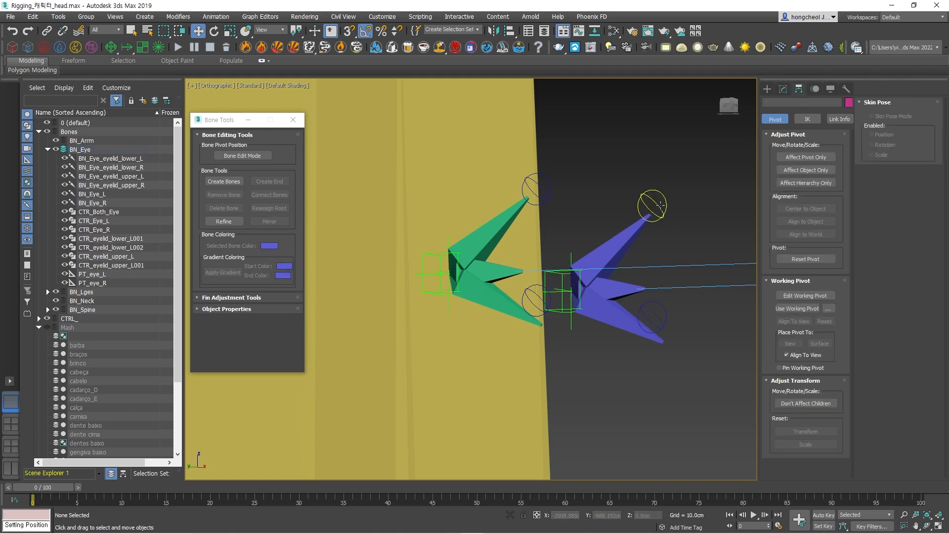
{"action": "left_click_drag", "start_coordinate": [511, 34], "coordinate": [509, 64]}
{"action": "left_click", "coordinate": [611, 242]}
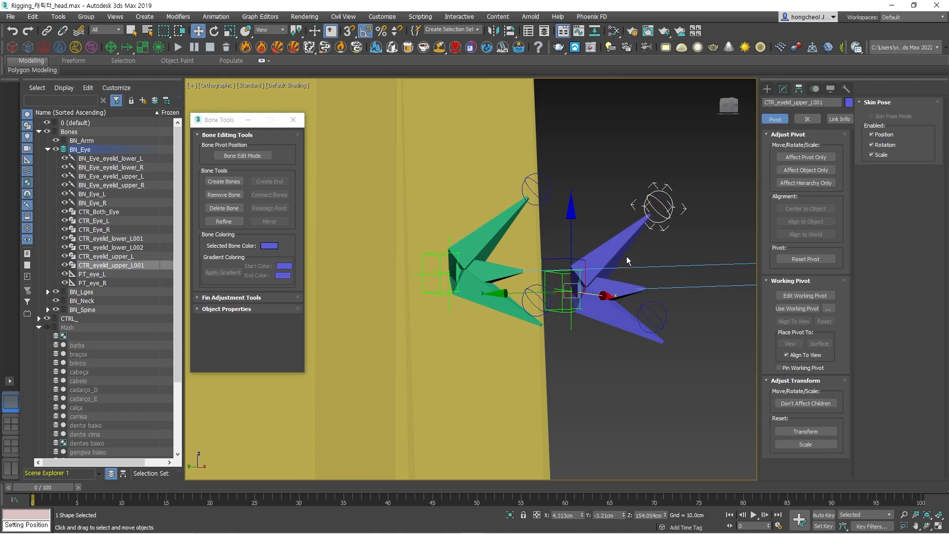
Align the copied lower controller CTR_eyelid_lower_L002 to the blue lower eyelid bone, and turn on Affect Pivot Only to check its pivot.
{"action": "left_click", "coordinate": [665, 320]}
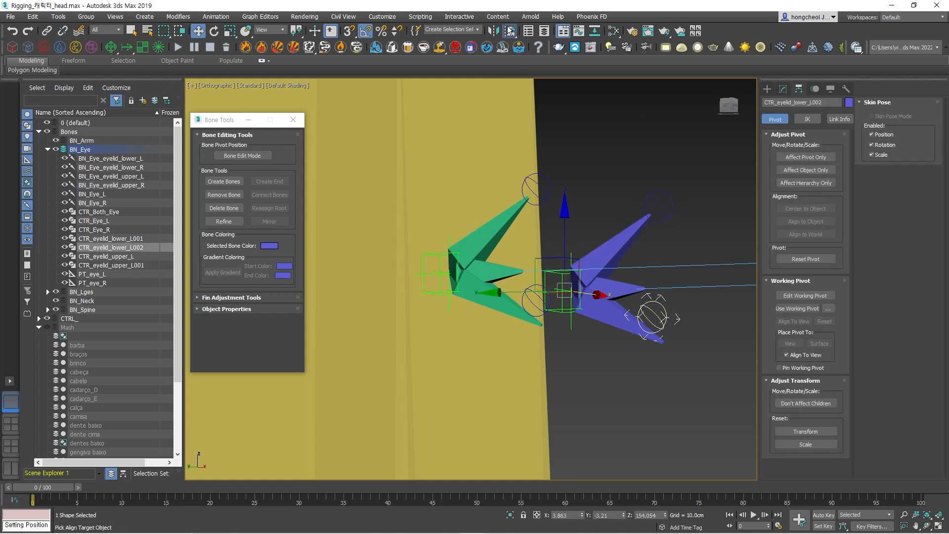
{"action": "left_click", "coordinate": [672, 339]}
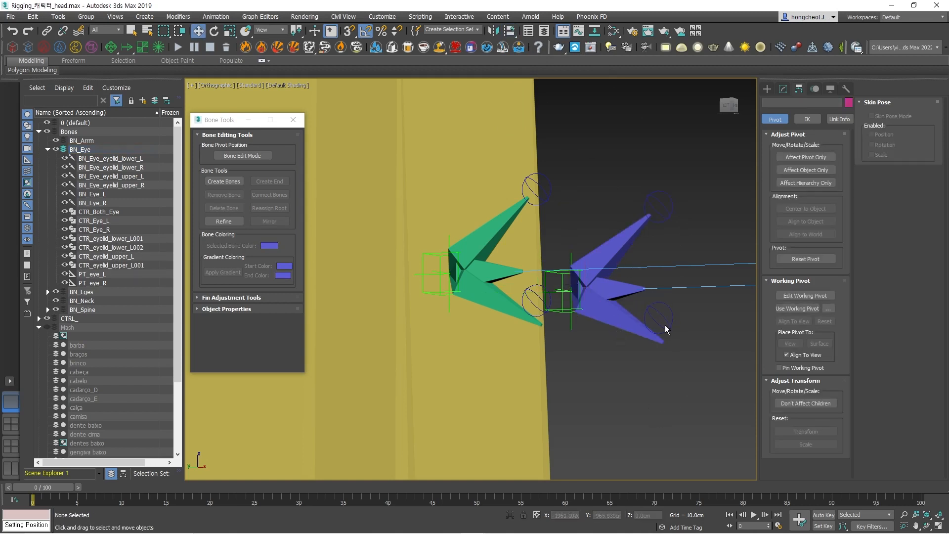
{"action": "left_click", "coordinate": [667, 324]}
{"action": "left_click", "coordinate": [811, 158]}
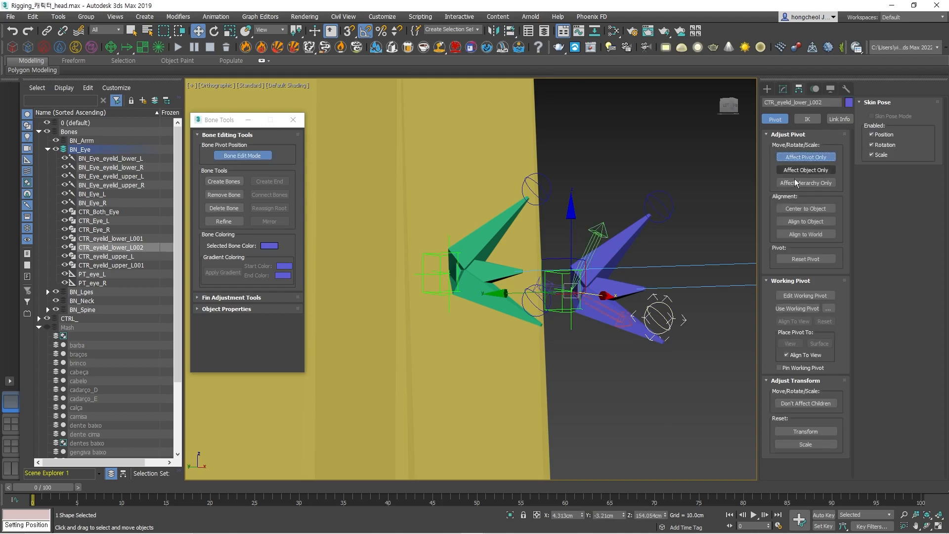
{"action": "middle_click_drag", "start_coordinate": [678, 292], "coordinate": [435, 268], "text": "alt"}
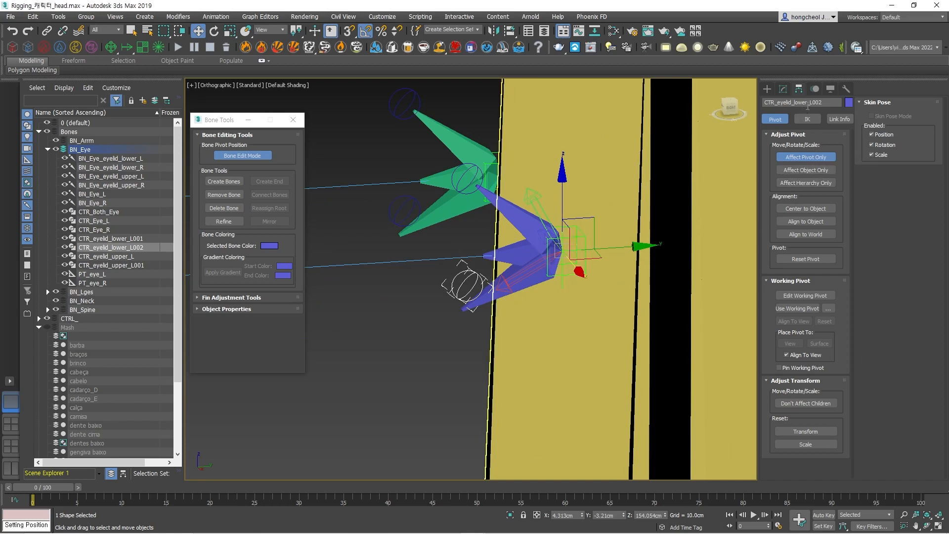
Rename the two controllers at the blue bones to CTR_eyelid_lower_R and CTR_eyelid_upper_R.
{"action": "left_click_drag", "start_coordinate": [809, 103], "coordinate": [841, 104]}
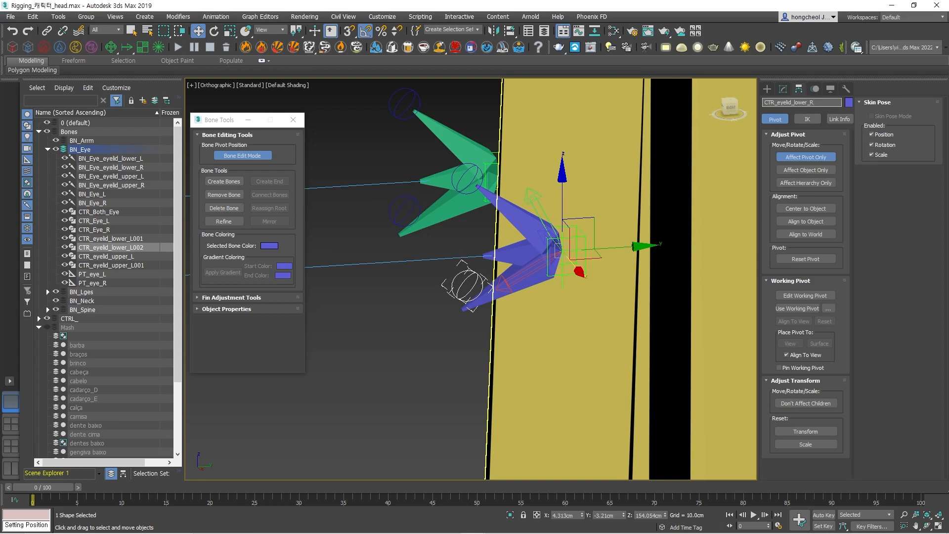
{"action": "type", "text": "R"}
{"action": "left_click", "coordinate": [467, 177]}
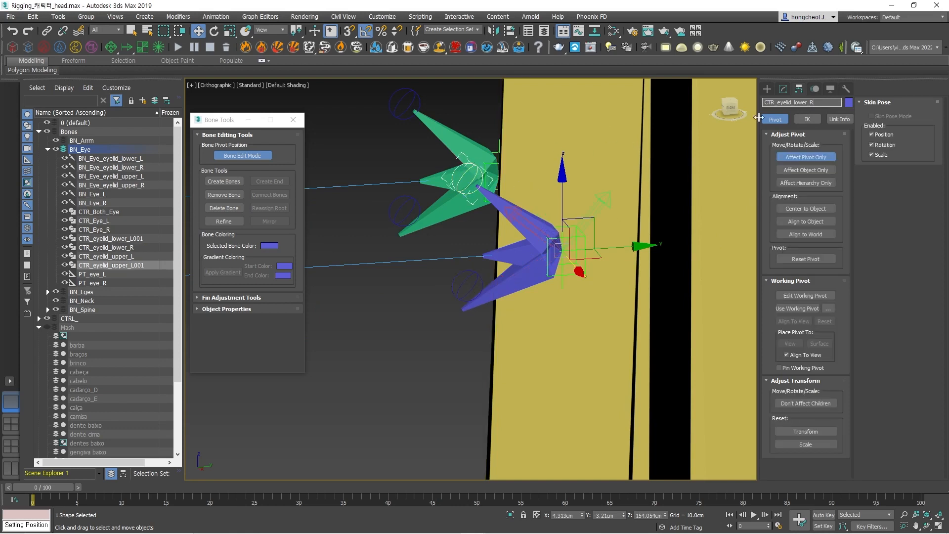
{"action": "left_click_drag", "start_coordinate": [829, 102], "coordinate": [812, 103]}
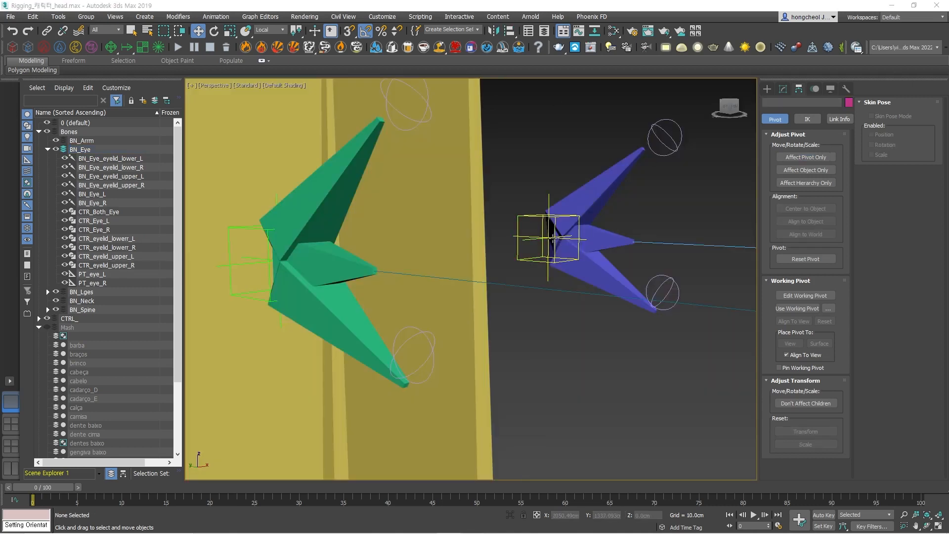
Orientation-constrain the green upper eyelid bone BN_Eye_eyelid_upper_R to the circle controller at its tip.
{"action": "left_click", "coordinate": [346, 167]}
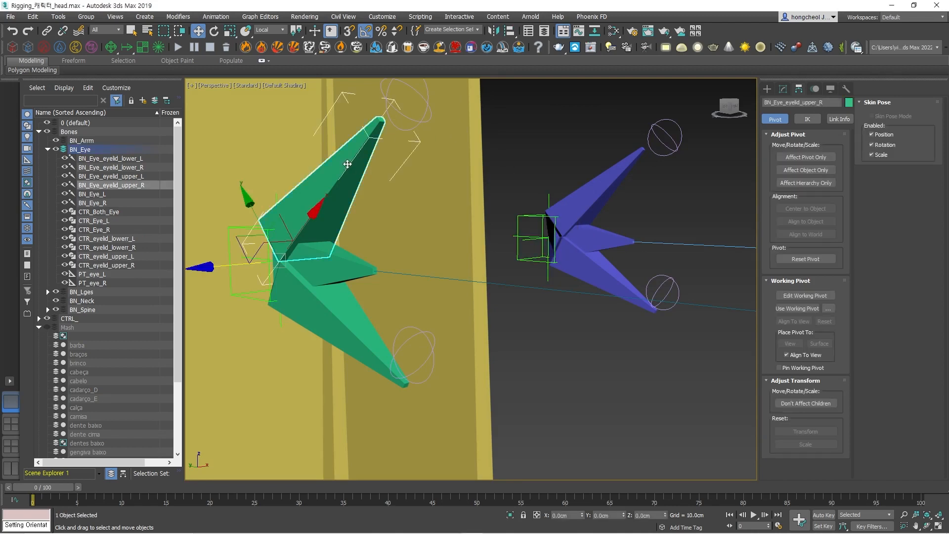
{"action": "middle_click_drag", "start_coordinate": [328, 195], "coordinate": [496, 236]}
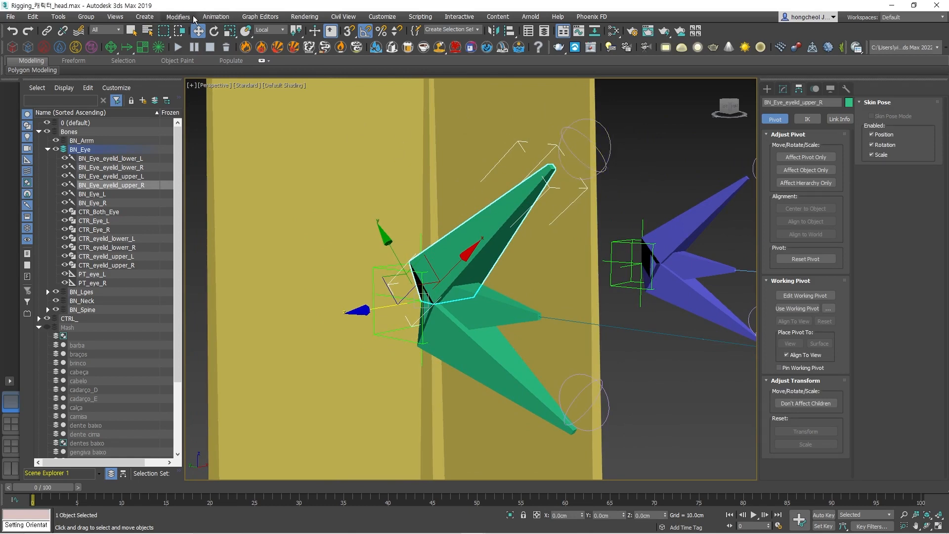
{"action": "left_click", "coordinate": [215, 16]}
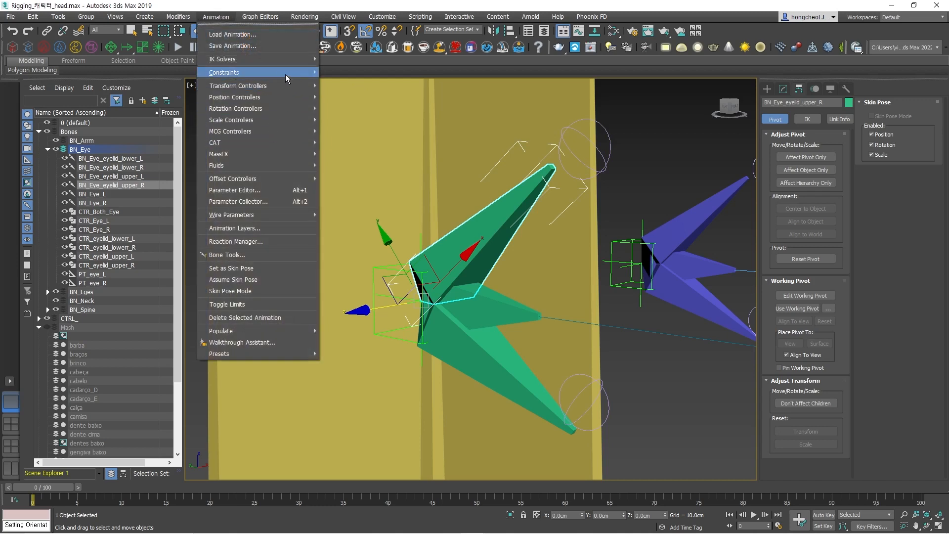
{"action": "mouse_move", "coordinate": [286, 73]}
{"action": "left_click", "coordinate": [367, 154]}
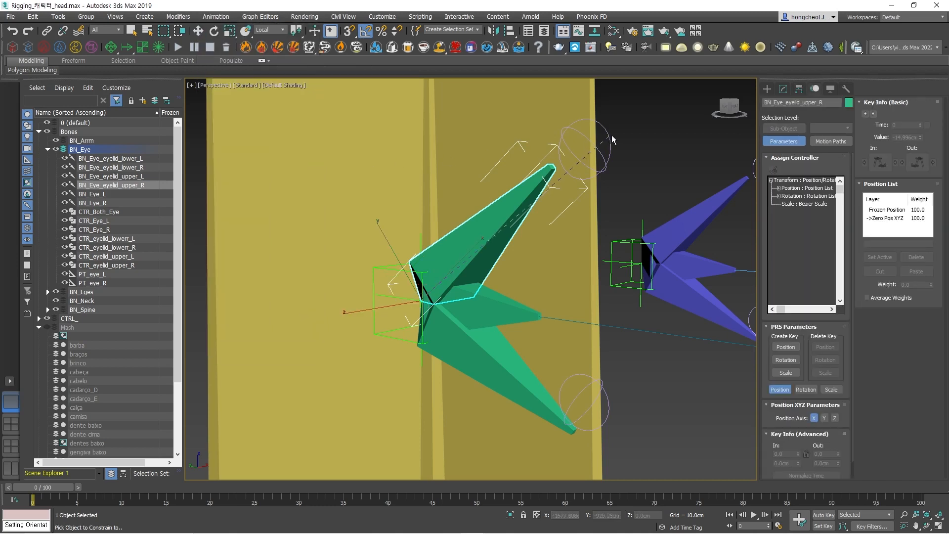
{"action": "left_click", "coordinate": [609, 136]}
Orientation-constrain the green lower eyelid bone BN_Eye_eyelid_lower_R to the circle controller at its tip.
{"action": "left_click", "coordinate": [495, 360]}
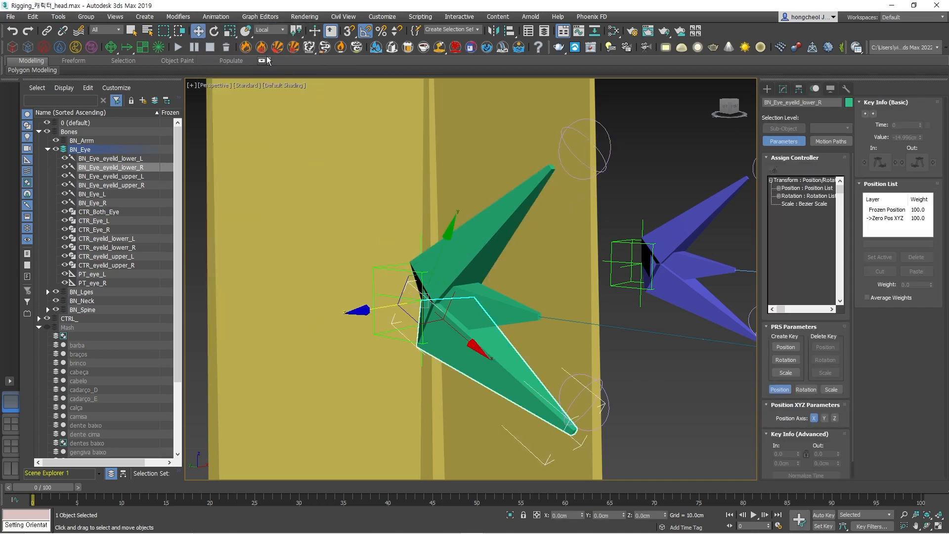
{"action": "left_click", "coordinate": [215, 16]}
{"action": "mouse_move", "coordinate": [282, 72]}
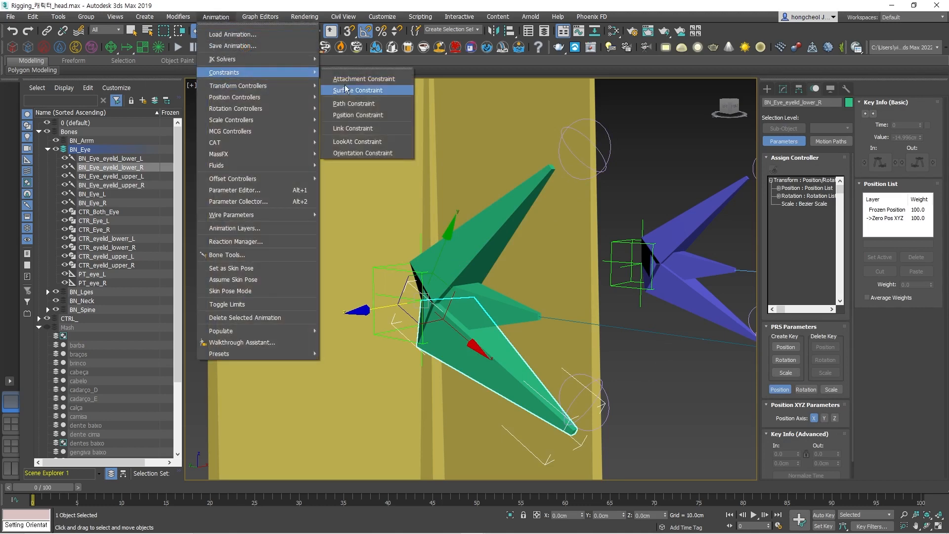
{"action": "left_click", "coordinate": [381, 150]}
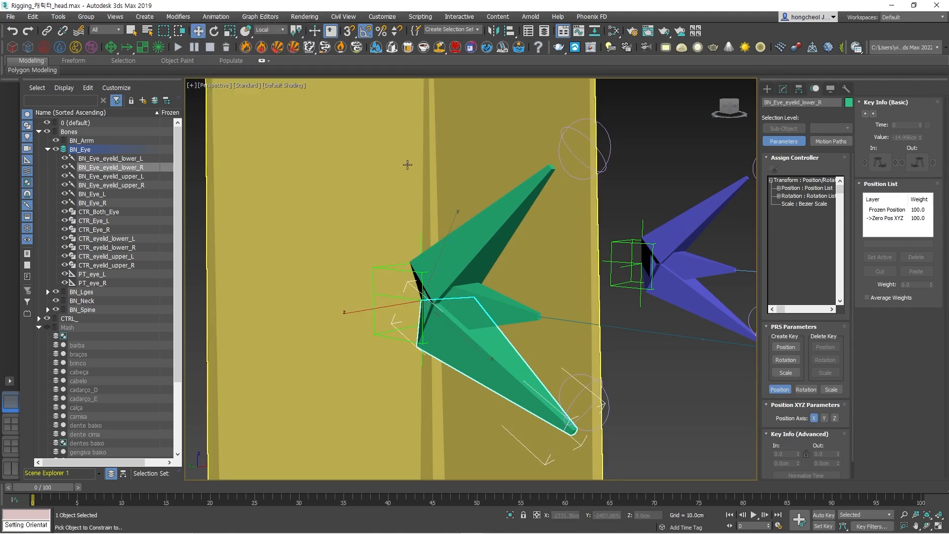
Orientation-constrain the blue upper eyelid bone BN_Eye_eyelid_upper_L to the circle controller at its tip.
{"action": "left_click", "coordinate": [696, 224]}
{"action": "middle_click_drag", "start_coordinate": [697, 224], "coordinate": [547, 243]}
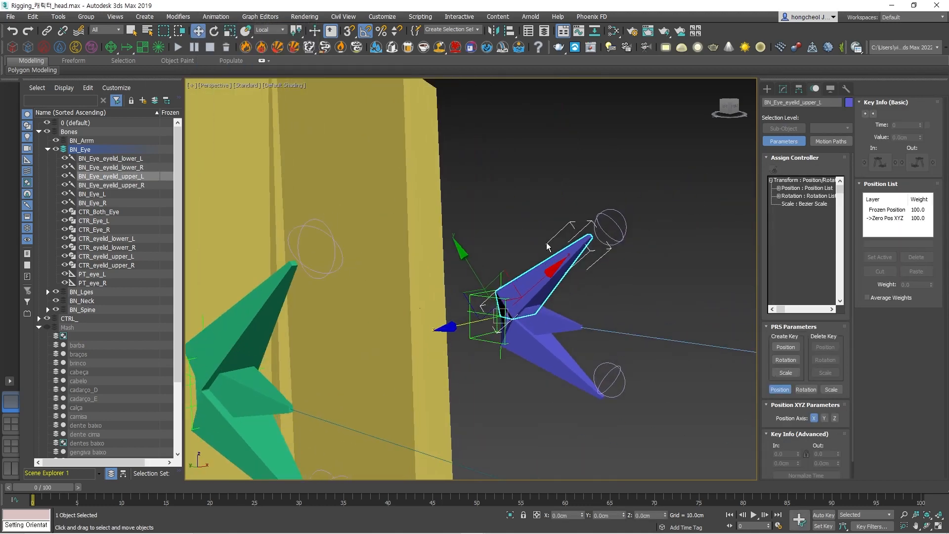
{"action": "left_click", "coordinate": [265, 16]}
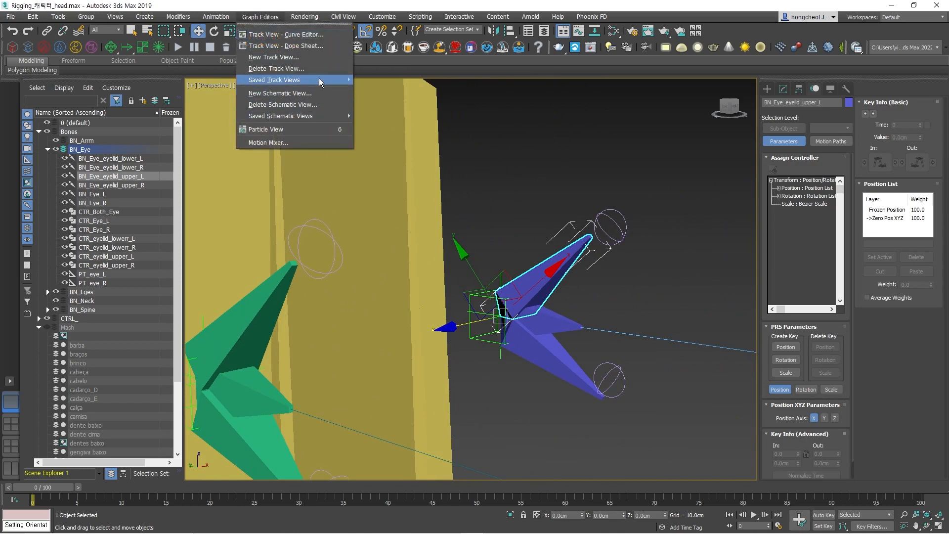
{"action": "mouse_move", "coordinate": [216, 17]}
{"action": "mouse_move", "coordinate": [262, 72]}
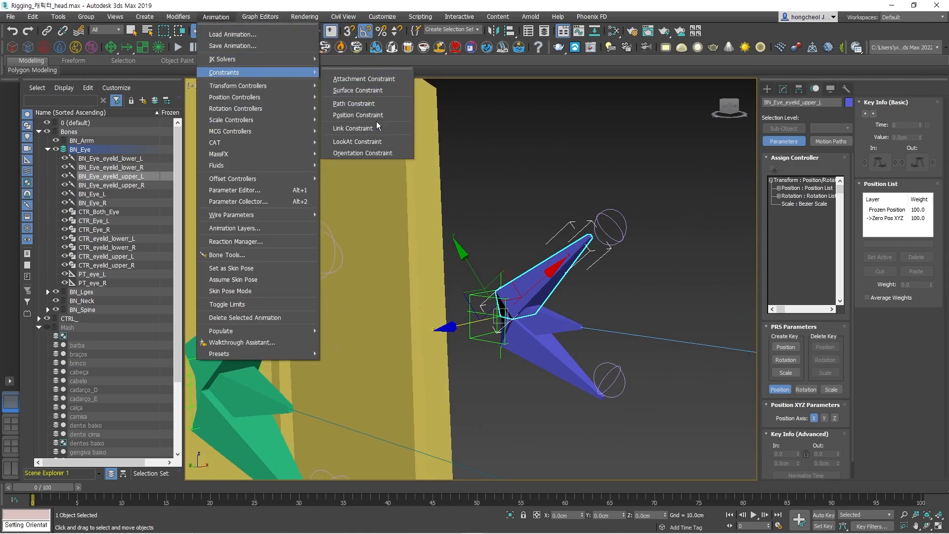
{"action": "left_click", "coordinate": [377, 144]}
{"action": "left_click", "coordinate": [610, 227]}
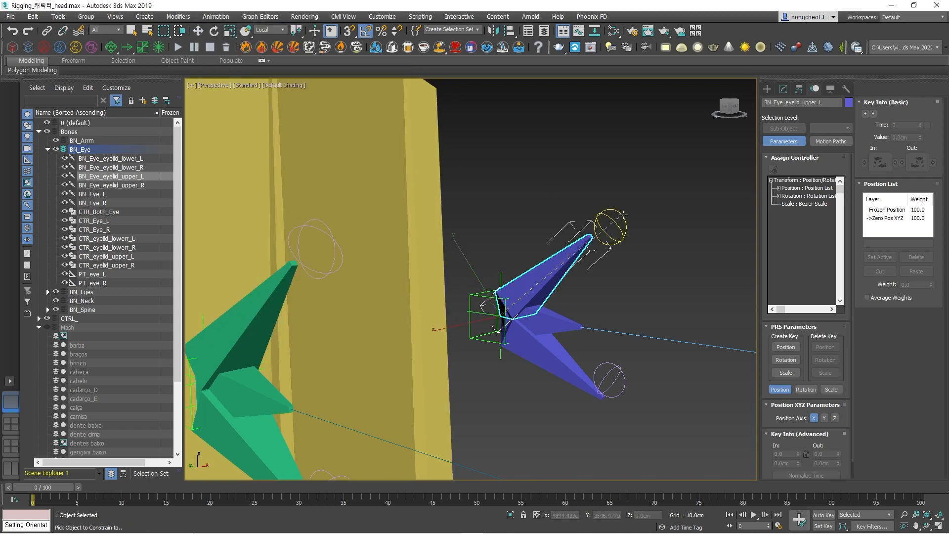
Orientation-constrain the blue lower eyelid bone BN_Eye_eyelid_lower_L to the circle controller at its tip, and clear the selection.
{"action": "left_click", "coordinate": [597, 375]}
{"action": "left_click", "coordinate": [216, 17]}
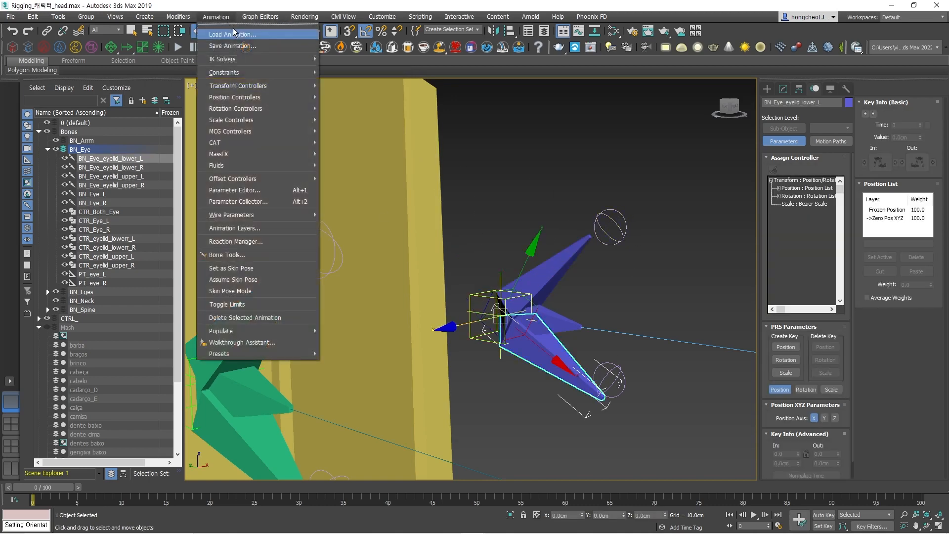
{"action": "mouse_move", "coordinate": [242, 73]}
{"action": "left_click", "coordinate": [366, 157]}
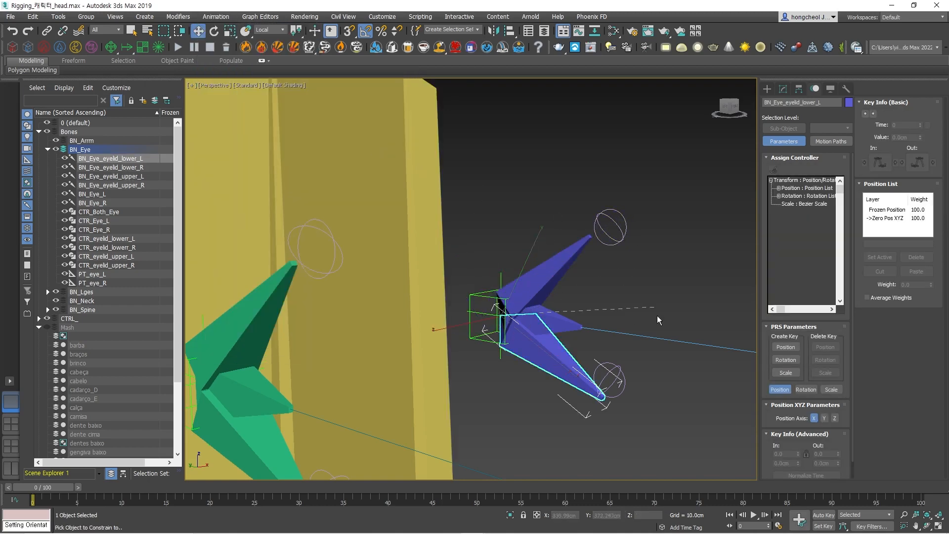
{"action": "left_click", "coordinate": [620, 370]}
{"action": "left_click", "coordinate": [681, 382]}
Test-rotate the blue eye's upper controller CTR_eyelid_upper_R to check how the eyelid bone follows.
{"action": "scroll", "coordinate": [670, 233], "scroll_direction": "down", "scroll_amount": 5}
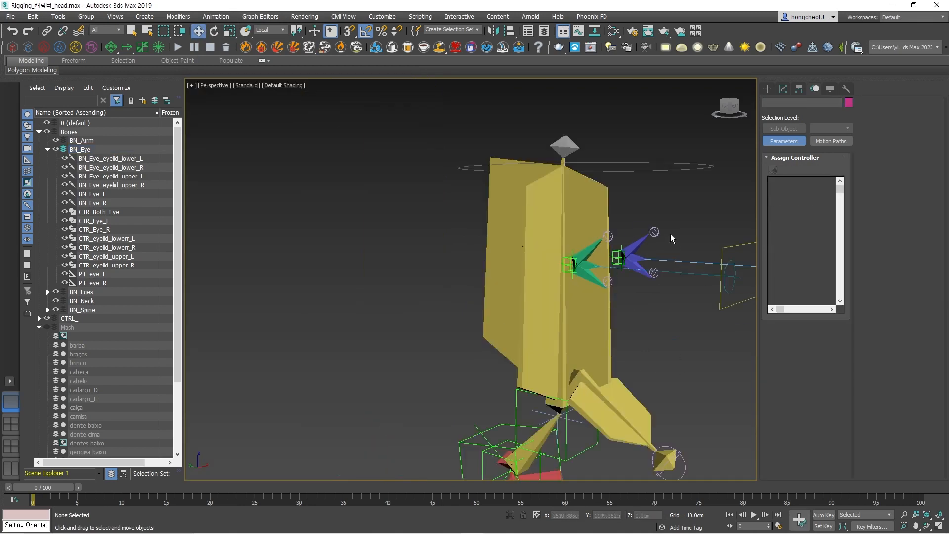
{"action": "scroll", "coordinate": [661, 231], "scroll_direction": "up", "scroll_amount": 5}
{"action": "left_click_drag", "start_coordinate": [660, 227], "coordinate": [646, 210]}
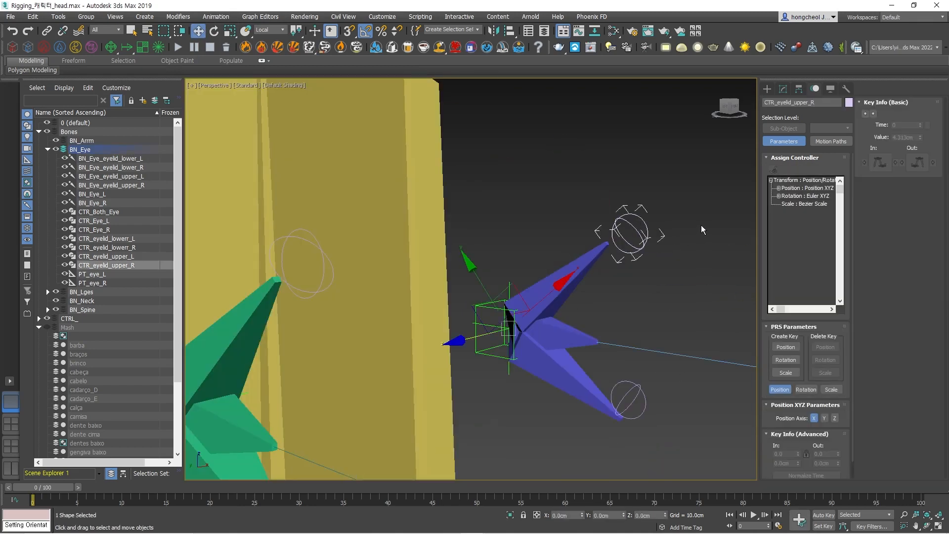
{"action": "key", "text": "e"}
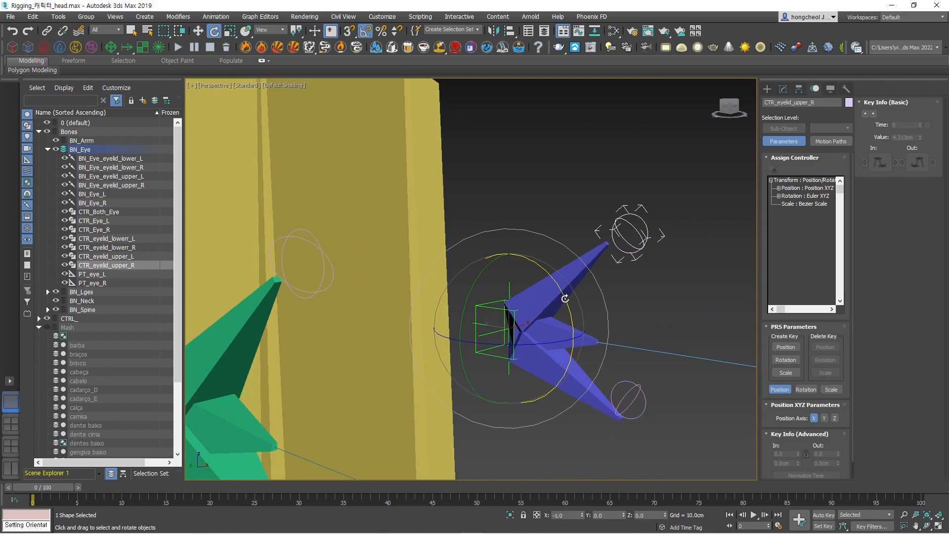
{"action": "left_click_drag", "start_coordinate": [566, 297], "coordinate": [587, 261]}
{"action": "scroll", "coordinate": [603, 293], "scroll_direction": "down", "scroll_amount": 4}
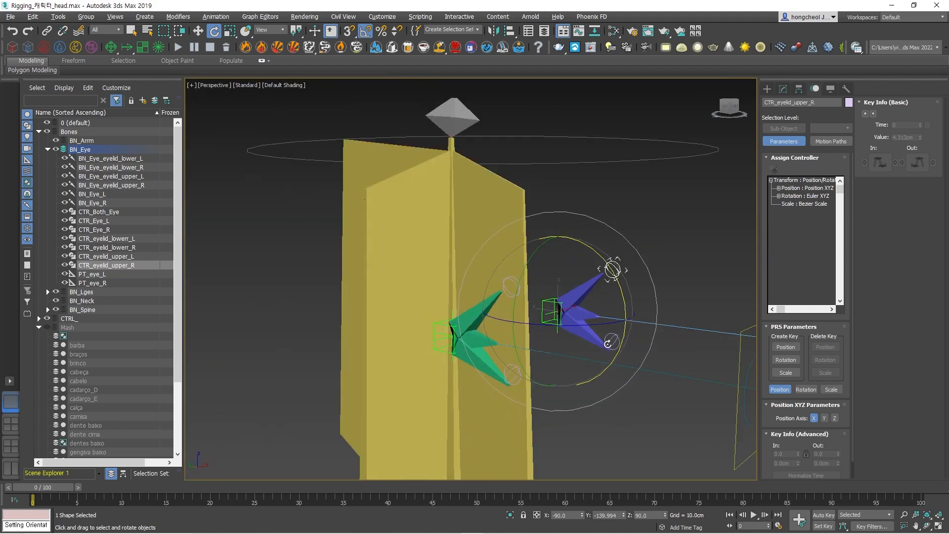
{"action": "middle_click_drag", "start_coordinate": [604, 341], "coordinate": [638, 338], "text": "alt"}
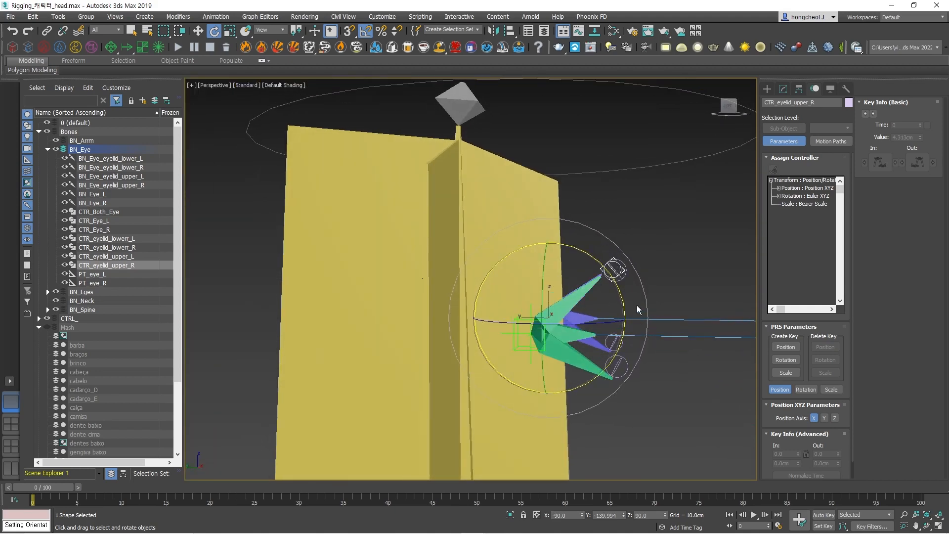
{"action": "left_click", "coordinate": [664, 260]}
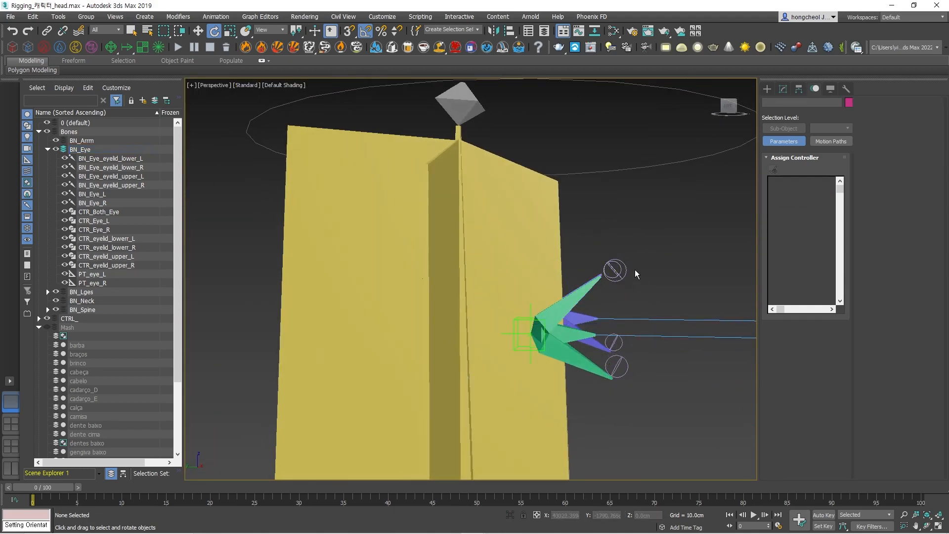
In the Left view, test-rotate the green eye's upper controller CTR_eyelid_upper_L to check its eyelid bone.
{"action": "key", "text": "l"}
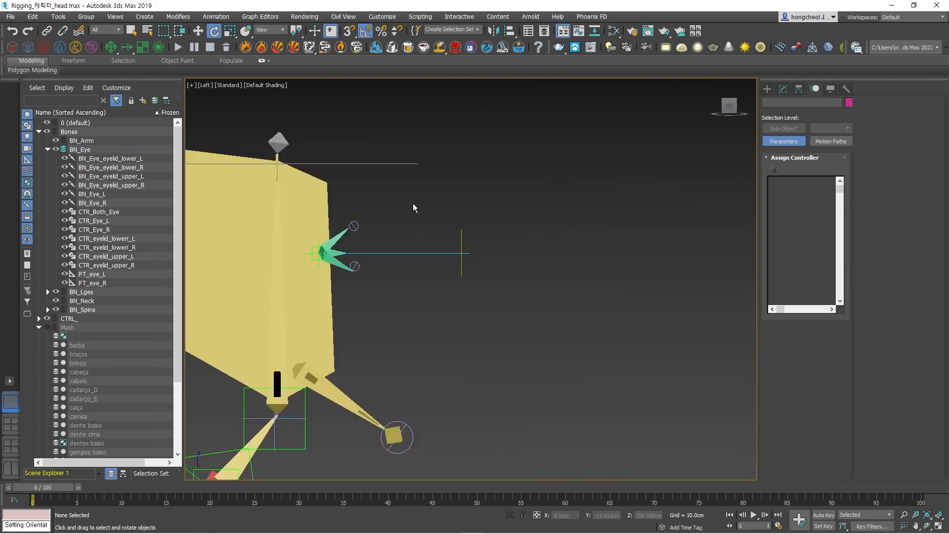
{"action": "scroll", "coordinate": [424, 238], "scroll_direction": "up", "scroll_amount": 5}
{"action": "left_click", "coordinate": [366, 296]}
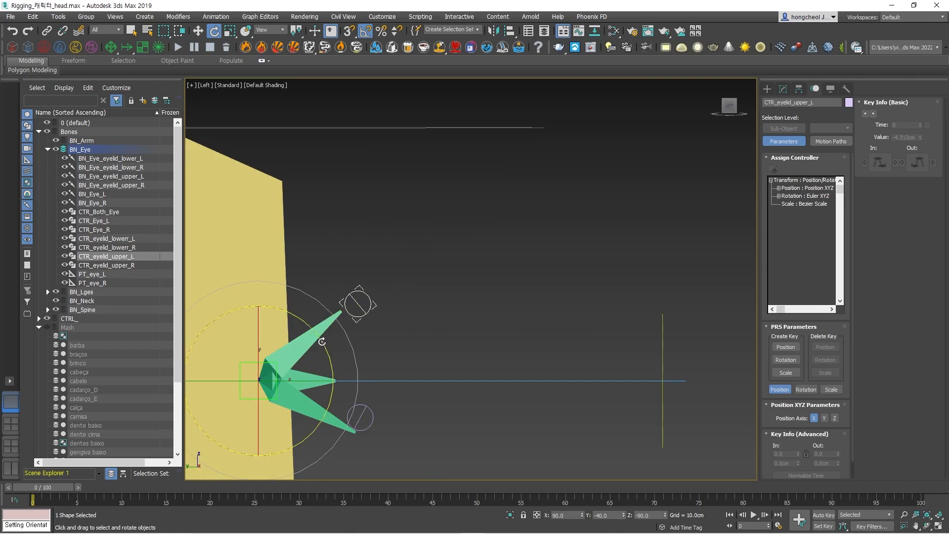
{"action": "mouse_move", "coordinate": [324, 338]}
{"action": "left_mouse_down"}
{"action": "mouse_move", "coordinate": [319, 324]}
{"action": "mouse_move", "coordinate": [331, 334]}
{"action": "left_mouse_up"}
Select all four eyelid circle controllers and apply Freeze Transform to them.
{"action": "left_click_drag", "start_coordinate": [364, 323], "coordinate": [365, 325]}
{"action": "left_click_drag", "start_coordinate": [372, 440], "coordinate": [373, 439], "text": "ctrl"}
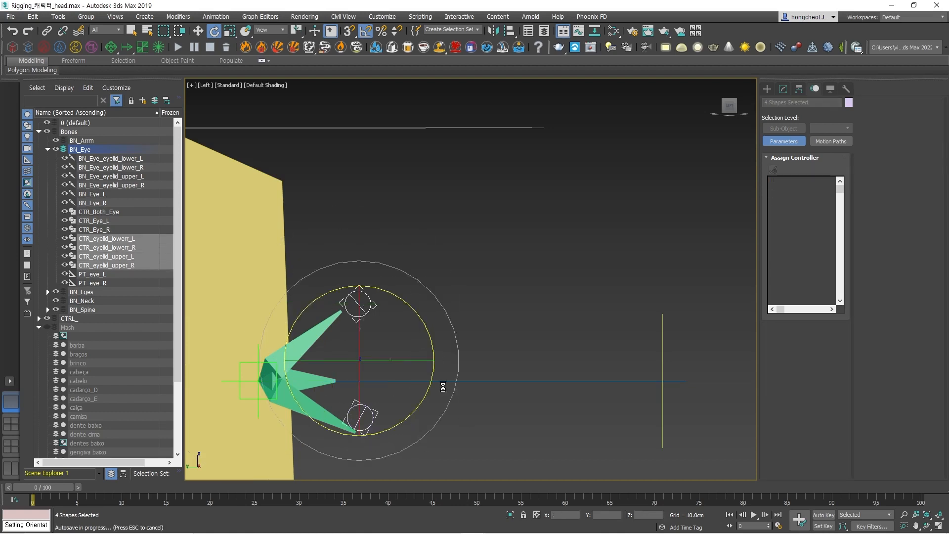
{"action": "right_click", "coordinate": [364, 310]}
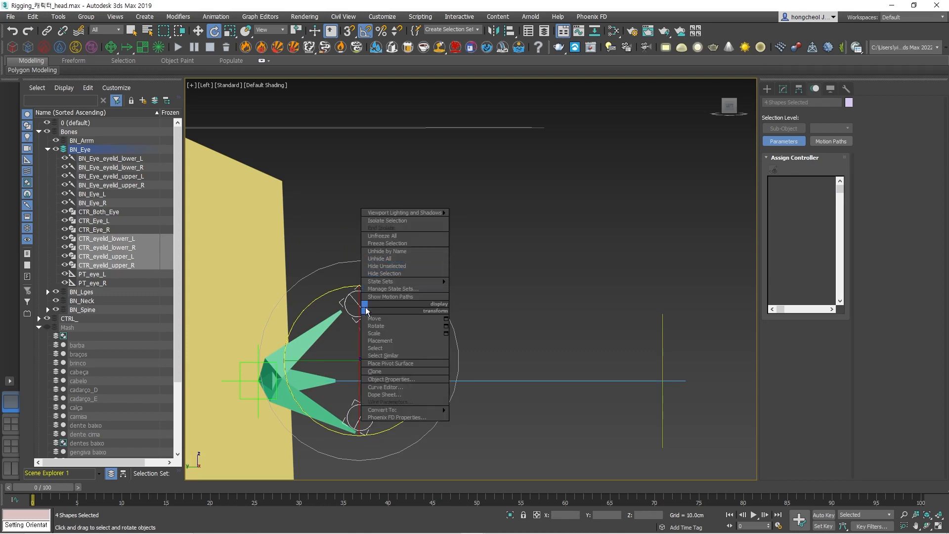
{"action": "left_click", "coordinate": [341, 230]}
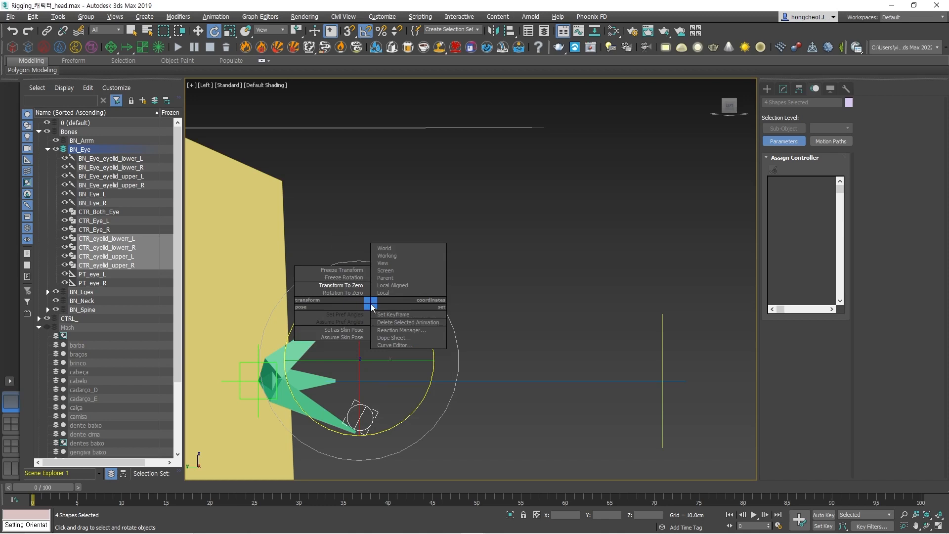
{"action": "left_click", "coordinate": [342, 270]}
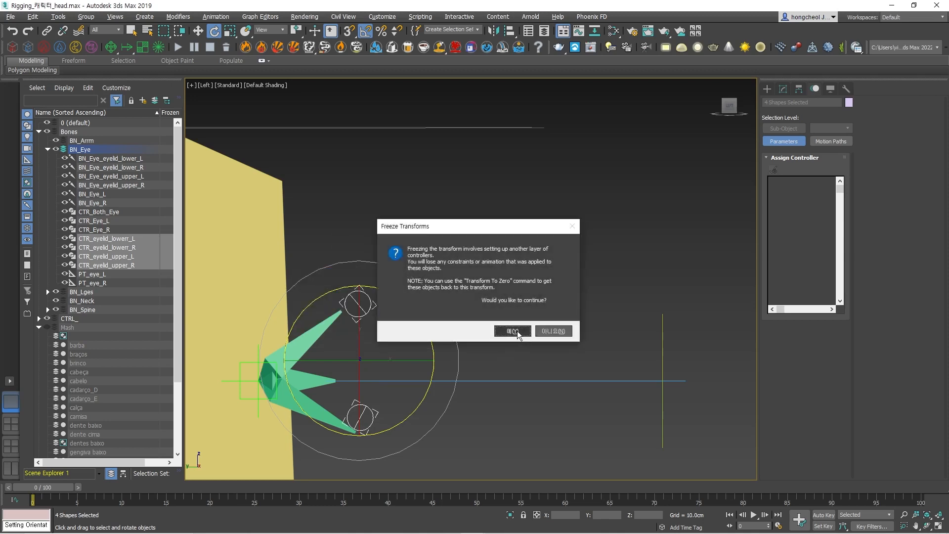
{"action": "left_click", "coordinate": [517, 331]}
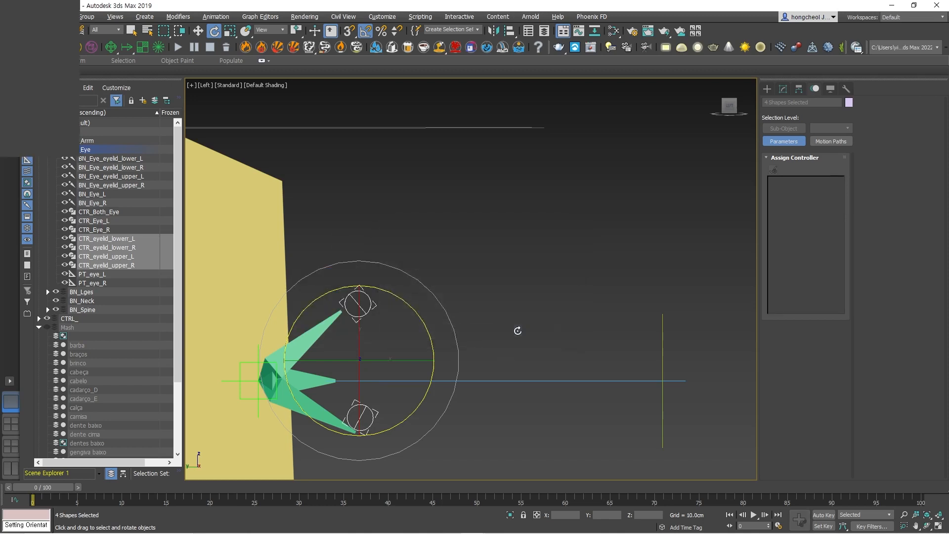
{"action": "left_click", "coordinate": [517, 331]}
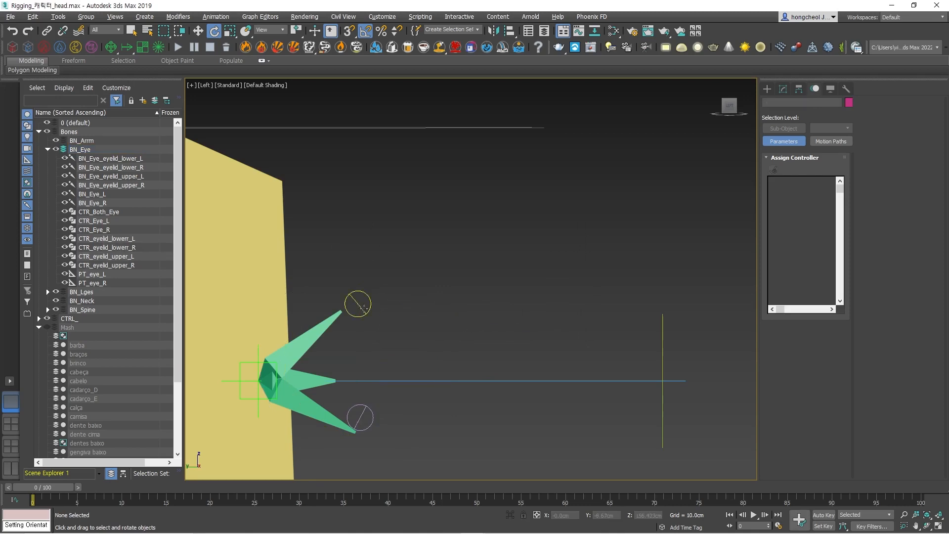
Test-rotate the frozen controller CTR_eyelid_upper_L at the green eyelid bones and undo the rotations.
{"action": "left_click", "coordinate": [365, 311]}
{"action": "middle_click_drag", "start_coordinate": [421, 312], "coordinate": [505, 313], "text": "alt"}
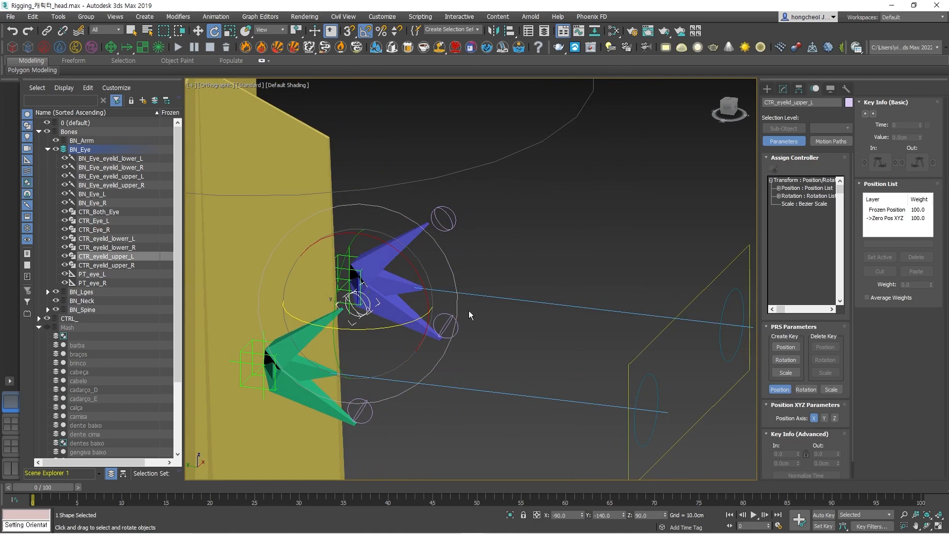
{"action": "mouse_move", "coordinate": [418, 275]}
{"action": "left_mouse_down"}
{"action": "mouse_move", "coordinate": [439, 328]}
{"action": "mouse_move", "coordinate": [414, 282]}
{"action": "mouse_move", "coordinate": [376, 250]}
{"action": "mouse_move", "coordinate": [415, 317]}
{"action": "mouse_move", "coordinate": [400, 289]}
{"action": "left_mouse_up"}
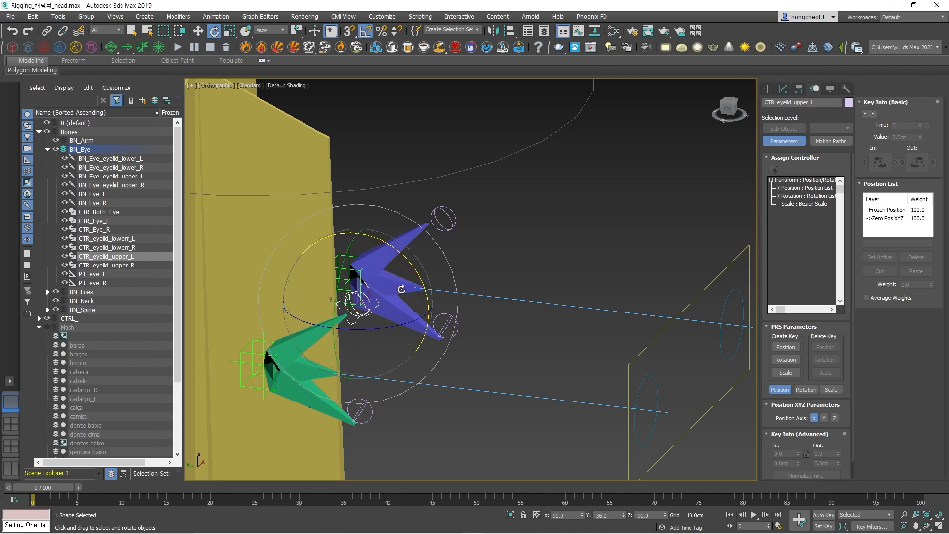
{"action": "left_click", "coordinate": [444, 421]}
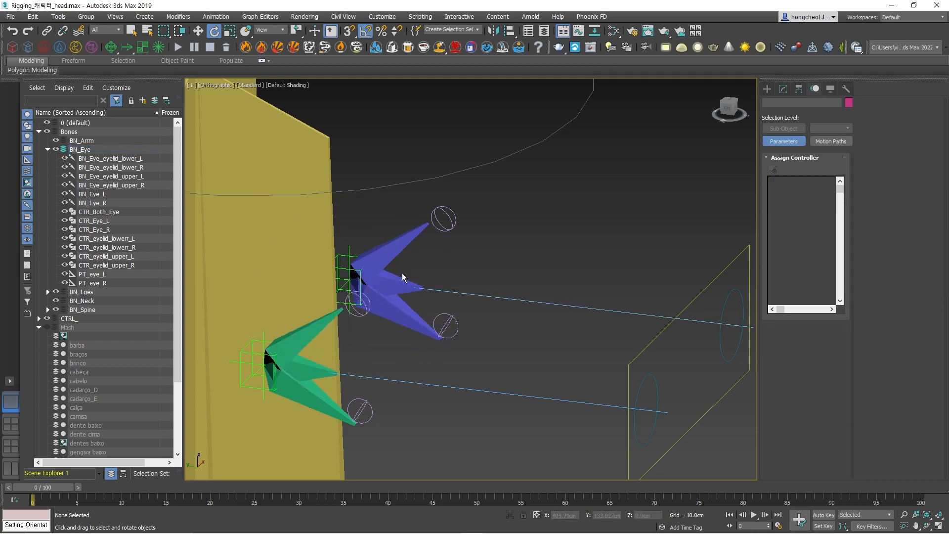
{"action": "left_click", "coordinate": [357, 302]}
{"action": "mouse_move", "coordinate": [389, 329]}
{"action": "left_mouse_down"}
{"action": "mouse_move", "coordinate": [369, 332]}
{"action": "mouse_move", "coordinate": [421, 321]}
{"action": "mouse_move", "coordinate": [377, 326]}
{"action": "left_mouse_up"}
{"action": "key", "text": "ctrl+z"}
{"action": "left_click_drag", "start_coordinate": [411, 261], "coordinate": [397, 275]}
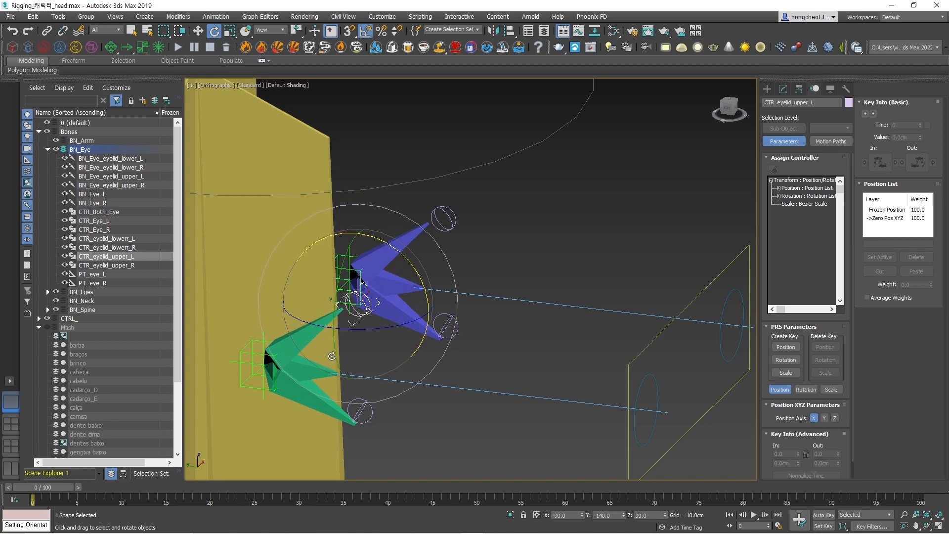
Test-rotate the frozen controller CTR_eyelid_upper_R at the blue eyelid bones and undo the rotation.
{"action": "left_click", "coordinate": [514, 225]}
{"action": "left_click", "coordinate": [454, 223]}
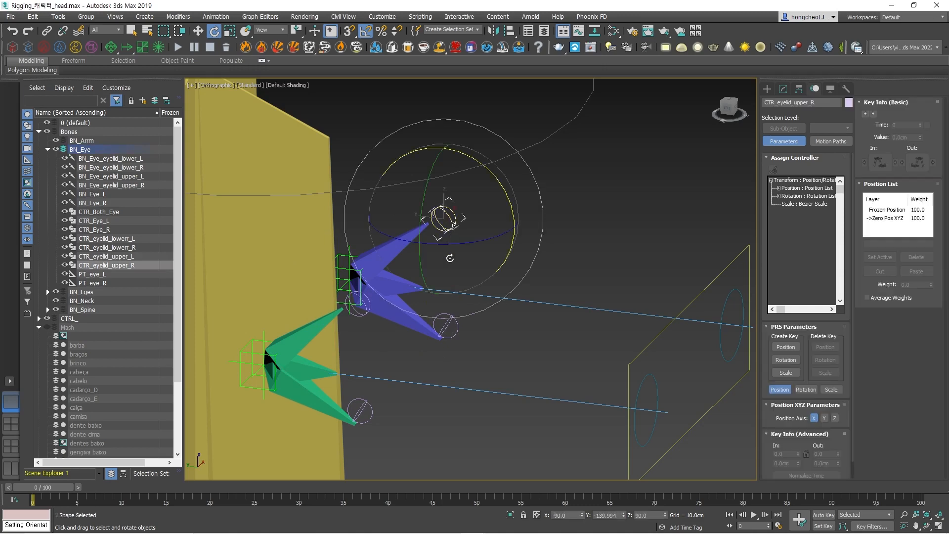
{"action": "middle_click_drag", "start_coordinate": [513, 228], "coordinate": [534, 217], "text": "alt"}
{"action": "left_click_drag", "start_coordinate": [492, 171], "coordinate": [451, 225]}
{"action": "key", "text": "ctrl+z"}
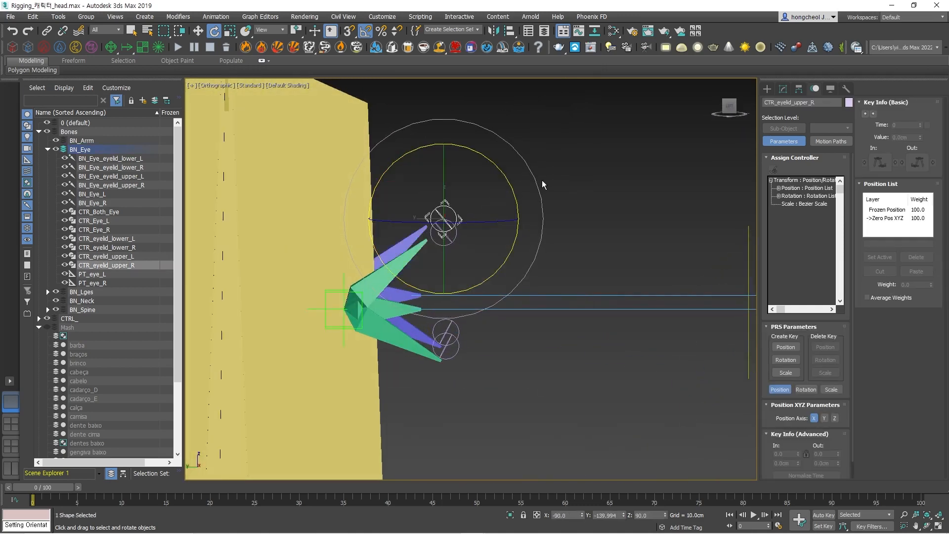
Select all four eyelid circle controllers and link them to the yellow head bone.
{"action": "left_click_drag", "start_coordinate": [541, 168], "coordinate": [447, 245]}
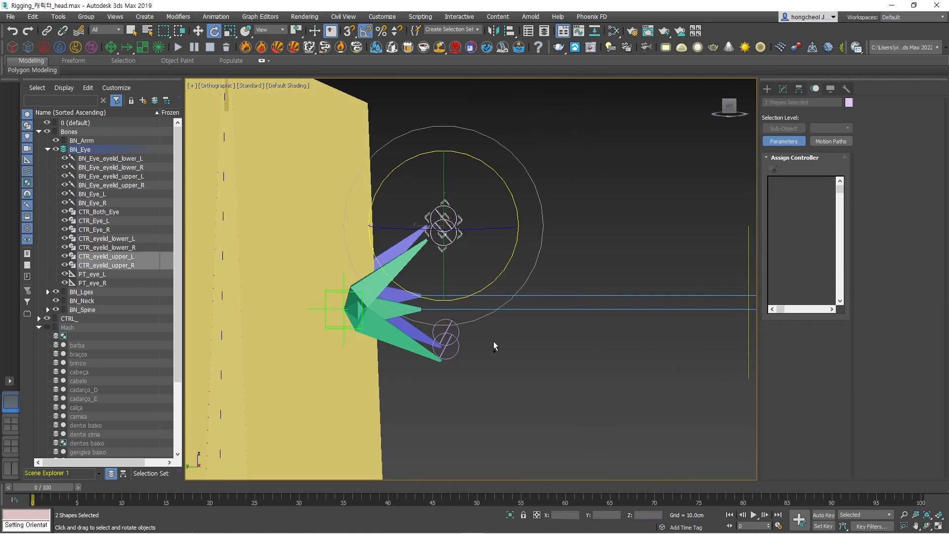
{"action": "left_click", "coordinate": [446, 342], "text": "ctrl"}
{"action": "left_click", "coordinate": [47, 31]}
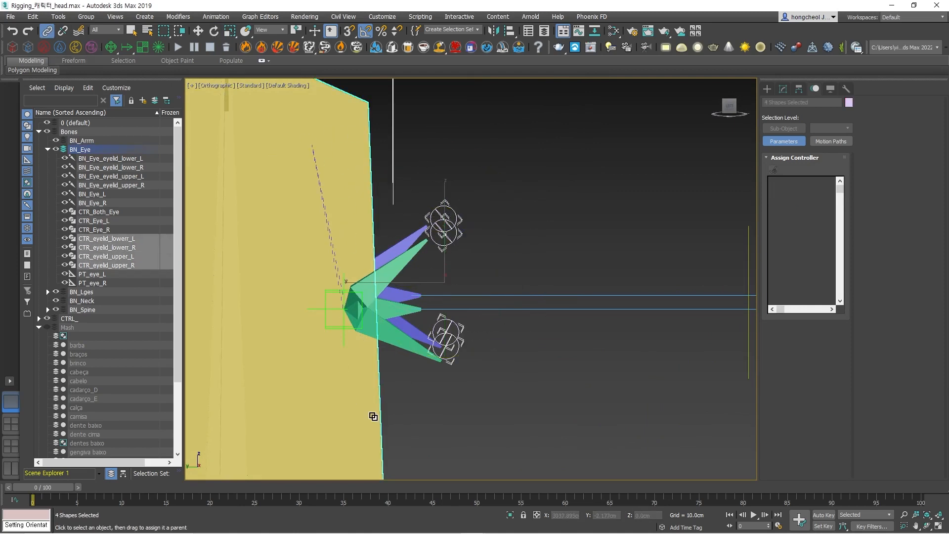
{"action": "left_click", "coordinate": [595, 397]}
Test-rotate CTRL_Head to check whether the eyelid controllers follow the head.
{"action": "scroll", "coordinate": [595, 397], "scroll_direction": "down", "scroll_amount": 5}
{"action": "left_click_drag", "start_coordinate": [551, 221], "coordinate": [611, 259]}
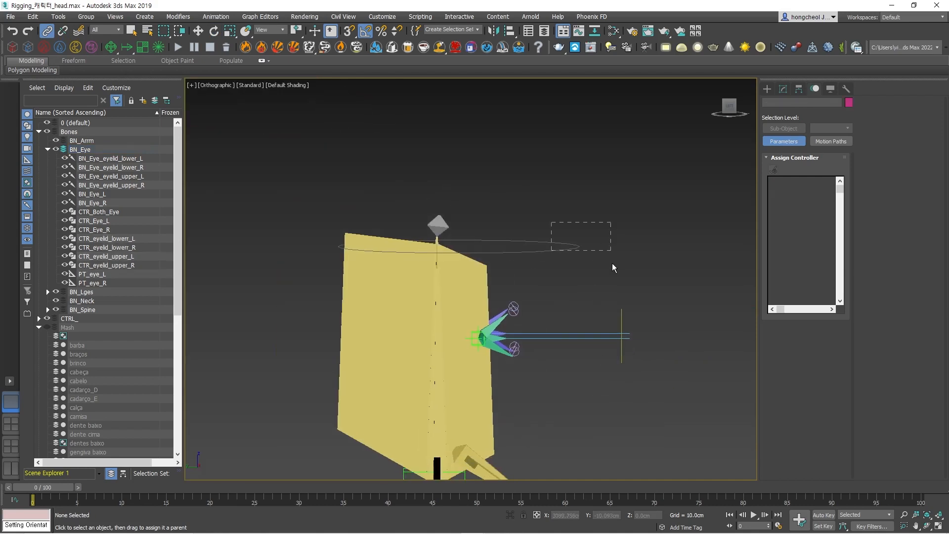
{"action": "scroll", "coordinate": [616, 420], "scroll_direction": "down", "scroll_amount": 3}
{"action": "middle_click_drag", "start_coordinate": [618, 424], "coordinate": [593, 394]}
{"action": "key", "text": "e"}
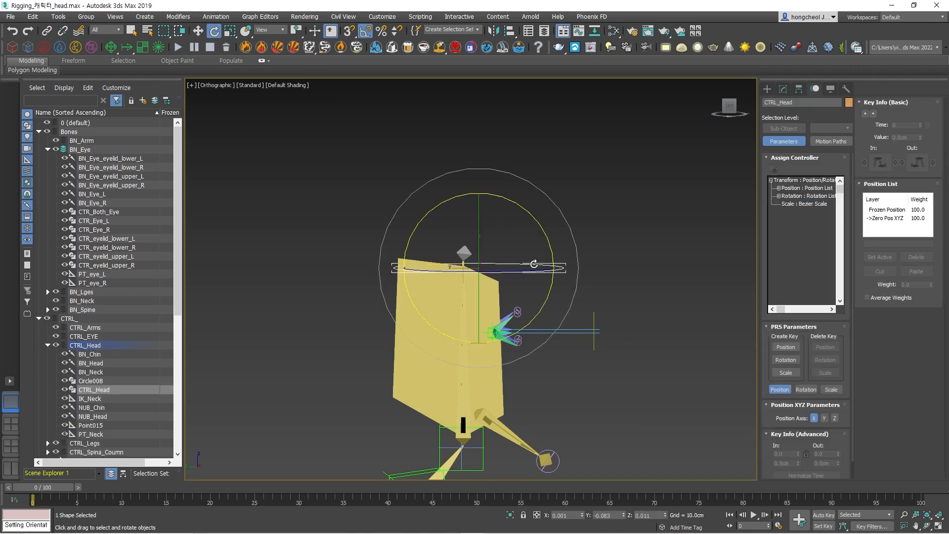
{"action": "middle_click_drag", "start_coordinate": [533, 264], "coordinate": [539, 129], "text": "alt"}
{"action": "scroll", "coordinate": [544, 282], "scroll_direction": "up", "scroll_amount": 6}
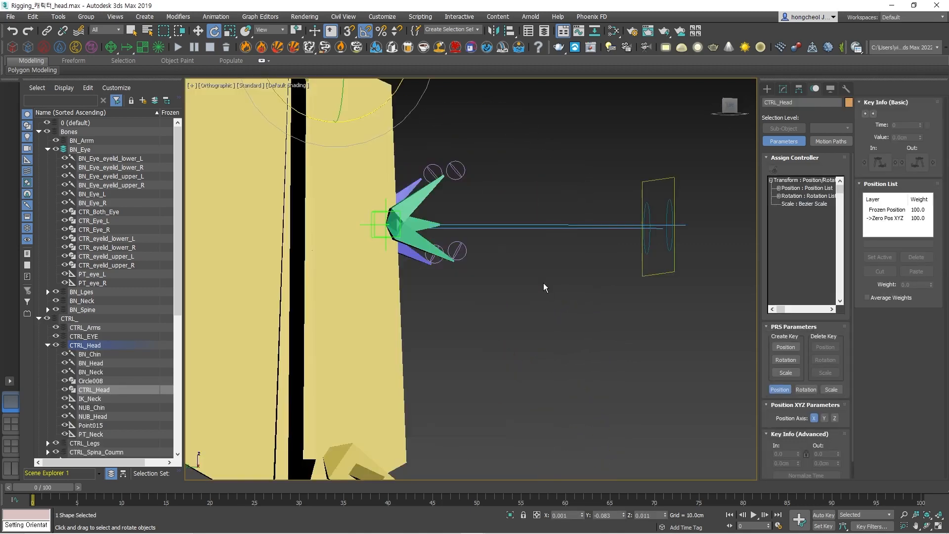
{"action": "scroll", "coordinate": [515, 274], "scroll_direction": "down", "scroll_amount": 2}
{"action": "scroll", "coordinate": [514, 278], "scroll_direction": "down", "scroll_amount": 2}
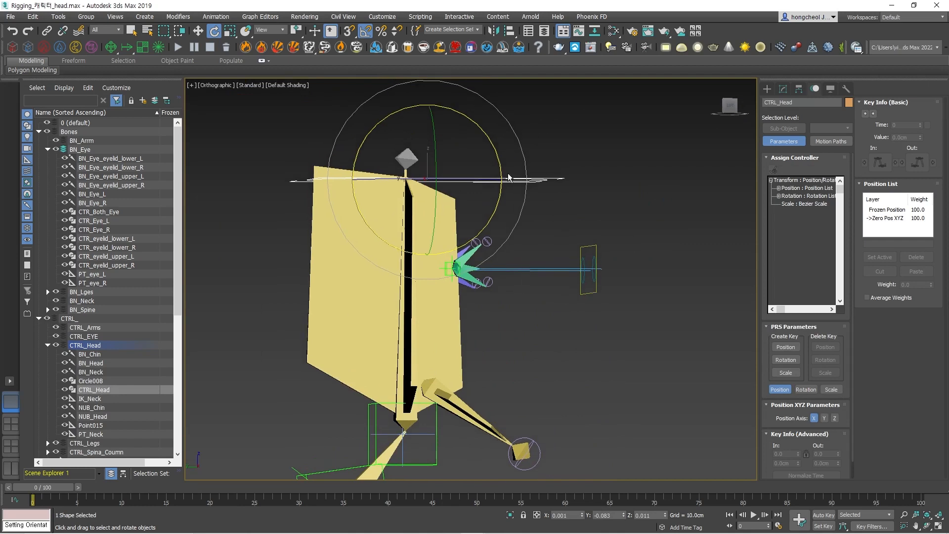
Set the Local reference coordinate system for CTRL_Head and inspect its pivot with Affect Pivot Only.
{"action": "left_click", "coordinate": [564, 322]}
{"action": "left_click", "coordinate": [490, 174]}
{"action": "left_click", "coordinate": [269, 29]}
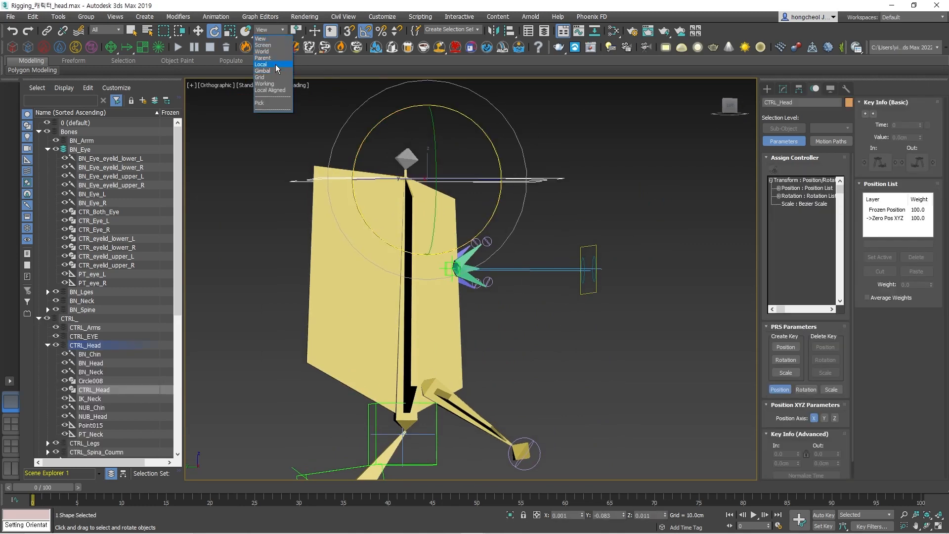
{"action": "left_click", "coordinate": [275, 64]}
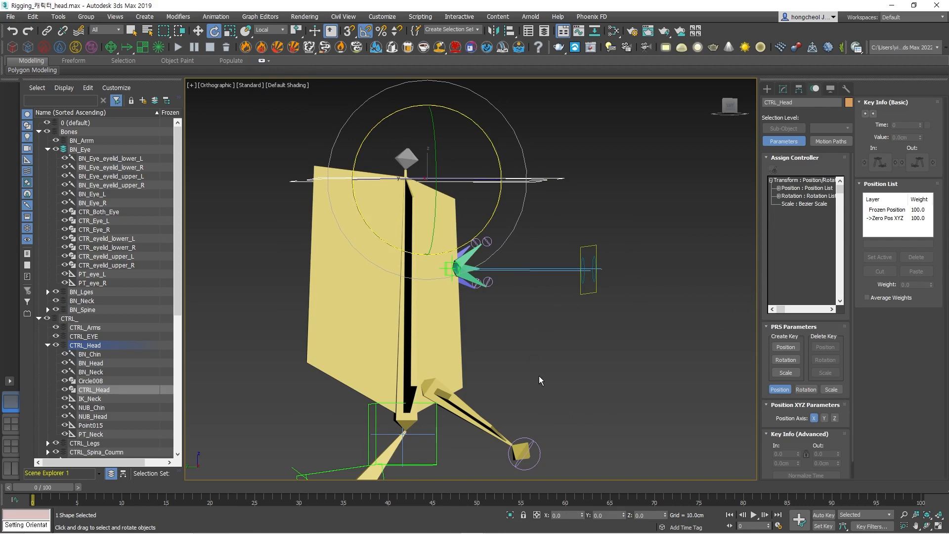
{"action": "left_click", "coordinate": [783, 90]}
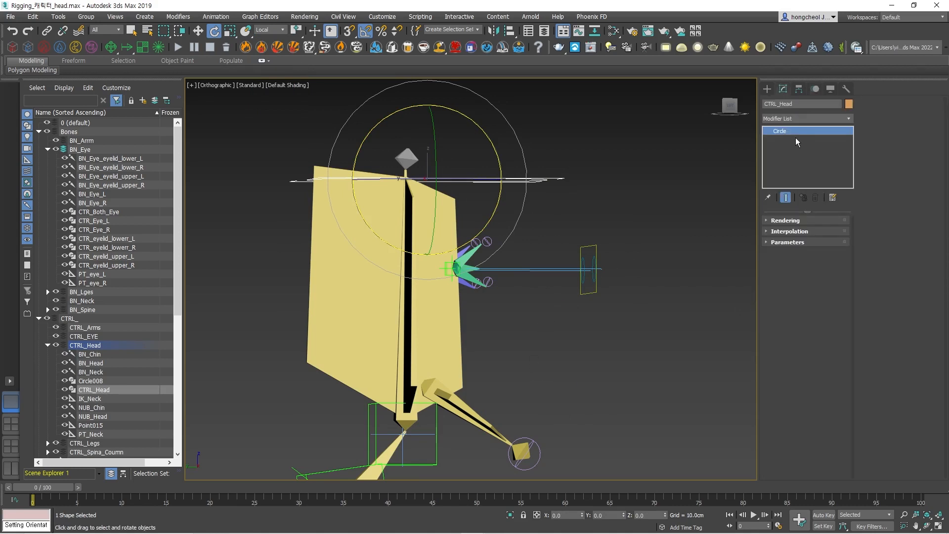
{"action": "left_click", "coordinate": [798, 90]}
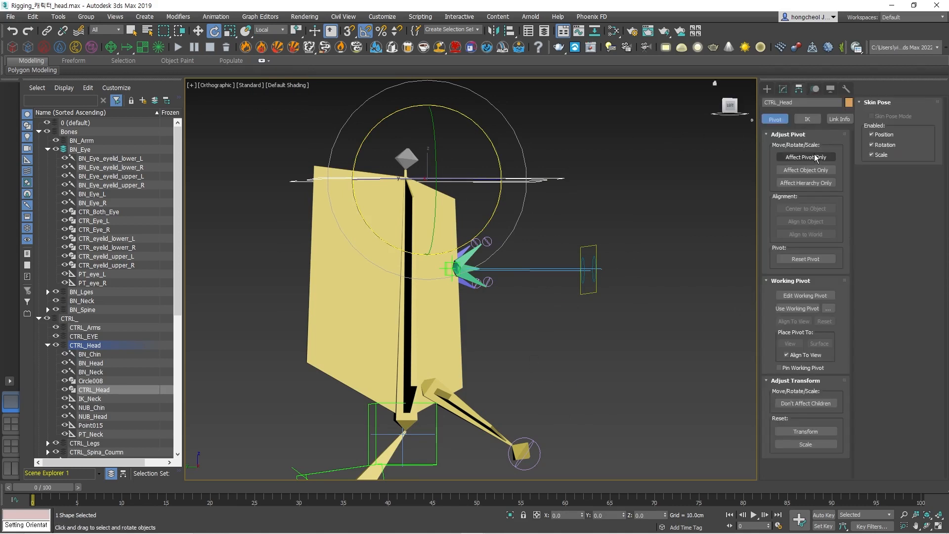
{"action": "left_click", "coordinate": [806, 157]}
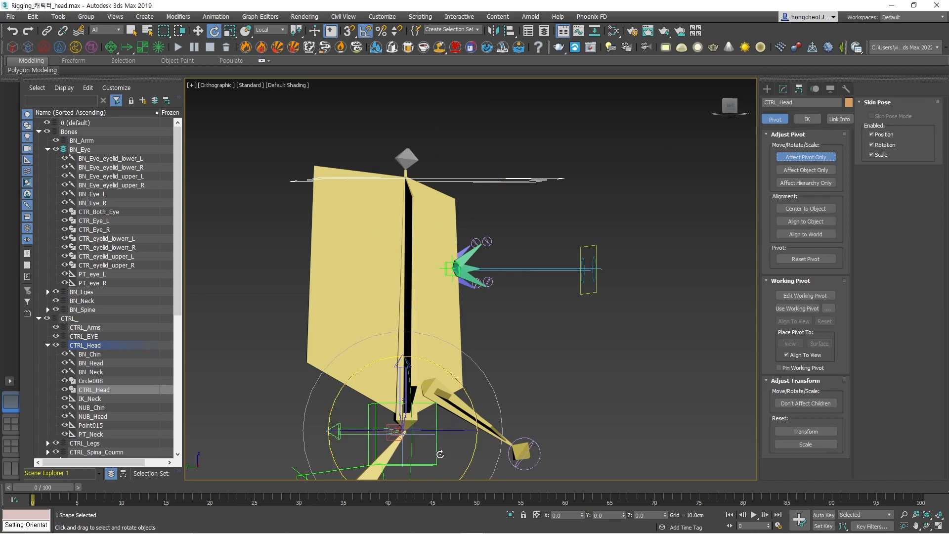
{"action": "left_click", "coordinate": [802, 157]}
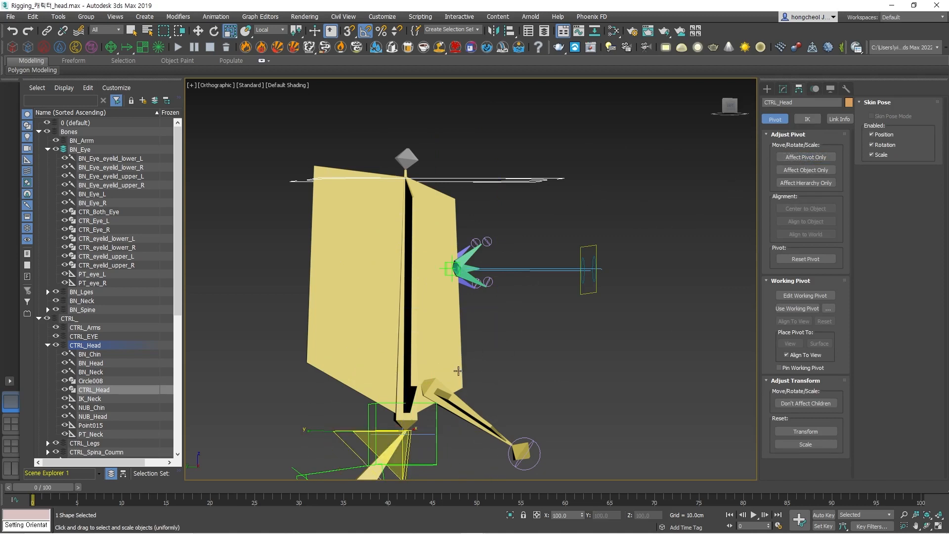
Test-rotate CTRL_Head about its neck pivot, reset it with Transform To Zero and deselect it.
{"action": "left_click_drag", "start_coordinate": [457, 383], "coordinate": [418, 437]}
{"action": "right_click", "coordinate": [419, 437], "text": "alt"}
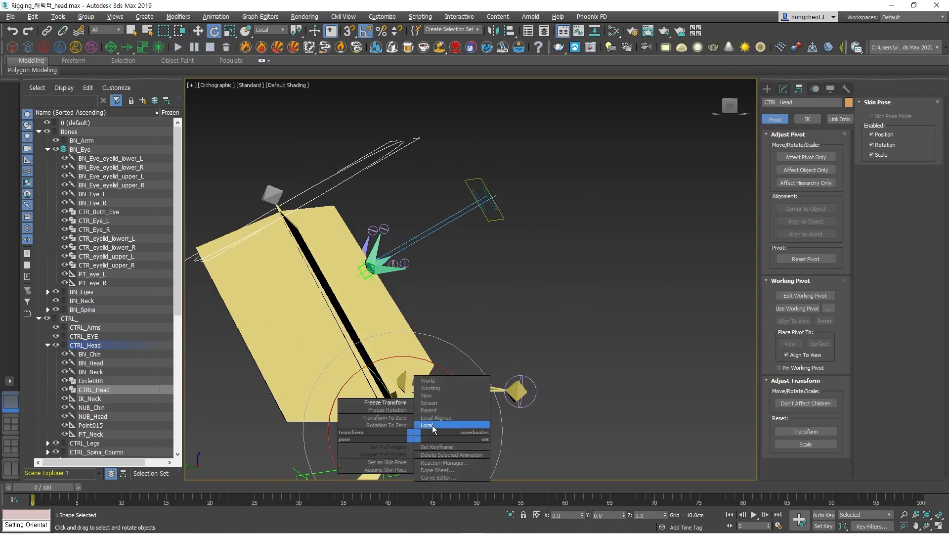
{"action": "left_click", "coordinate": [401, 417]}
{"action": "left_click", "coordinate": [583, 404]}
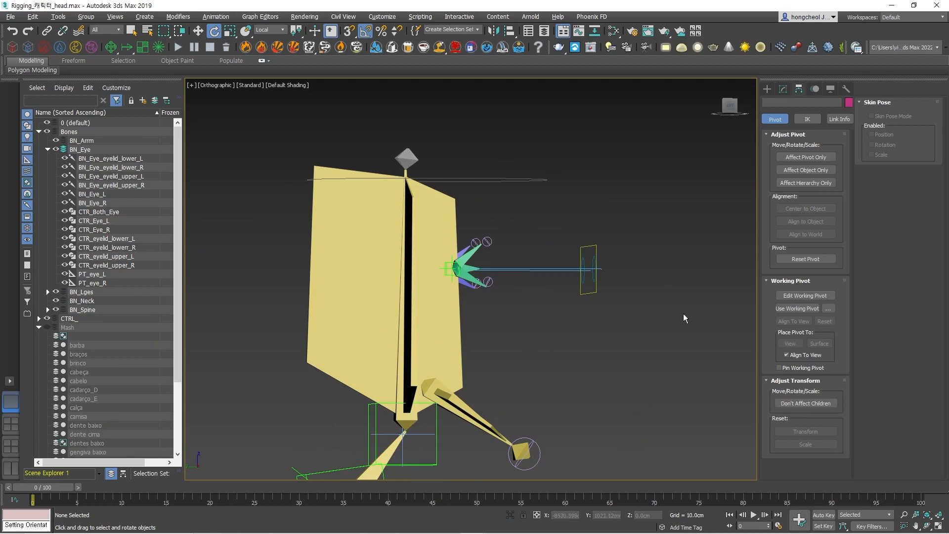
Show the Mash layer in a Perspective view to see the eyelid controllers against the character's face.
{"action": "left_click", "coordinate": [375, 533]}
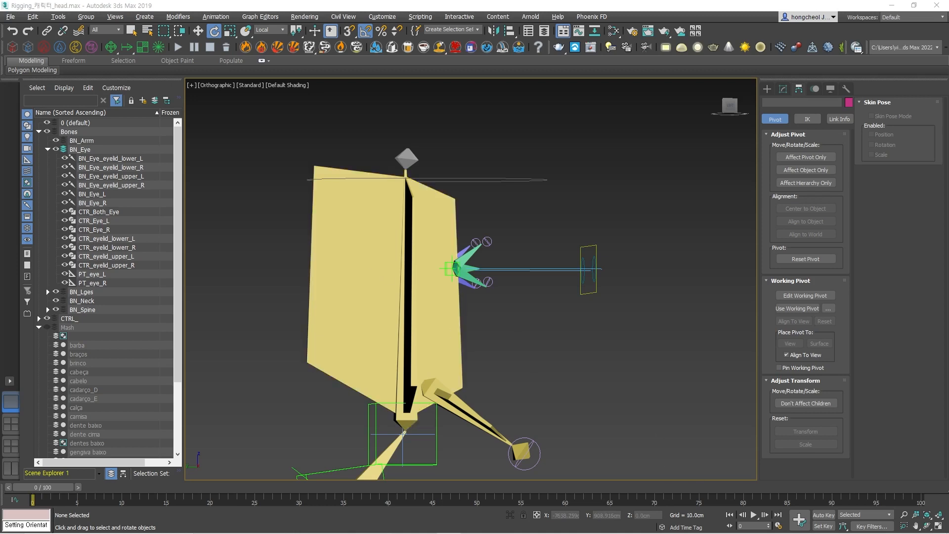
{"action": "key", "text": "p"}
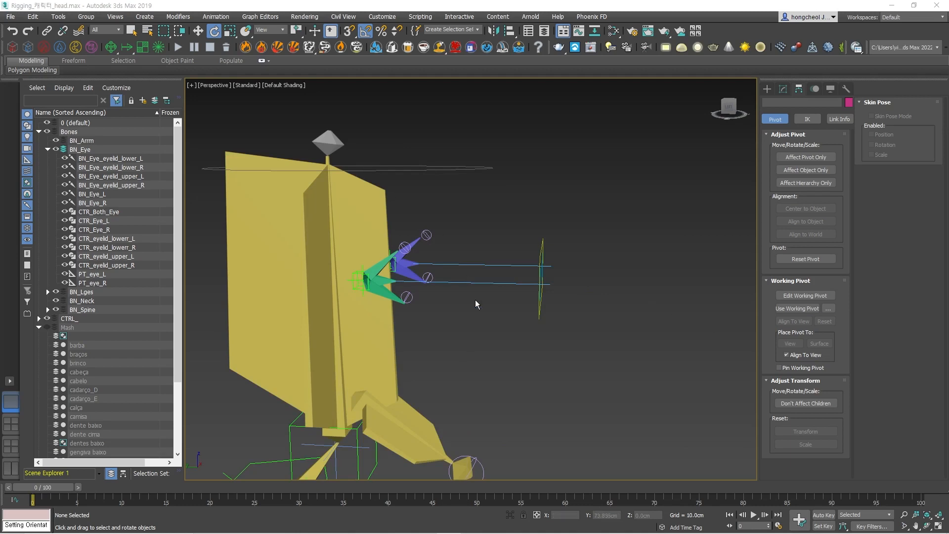
{"action": "left_click", "coordinate": [47, 327]}
{"action": "middle_click_drag", "start_coordinate": [321, 266], "coordinate": [542, 247]}
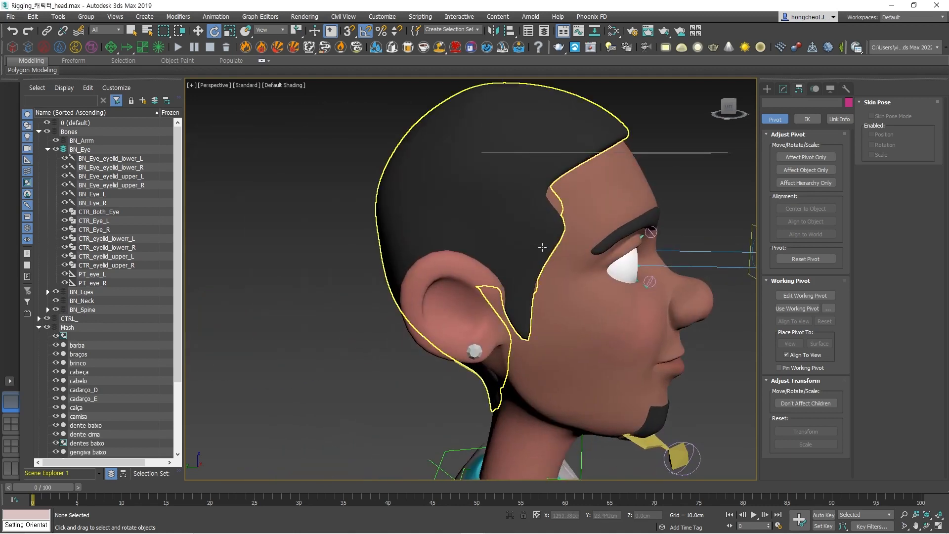
{"action": "scroll", "coordinate": [542, 247], "scroll_direction": "up", "scroll_amount": 4}
{"action": "middle_click_drag", "start_coordinate": [689, 247], "coordinate": [471, 257]}
{"action": "scroll", "coordinate": [471, 257], "scroll_direction": "up", "scroll_amount": 2}
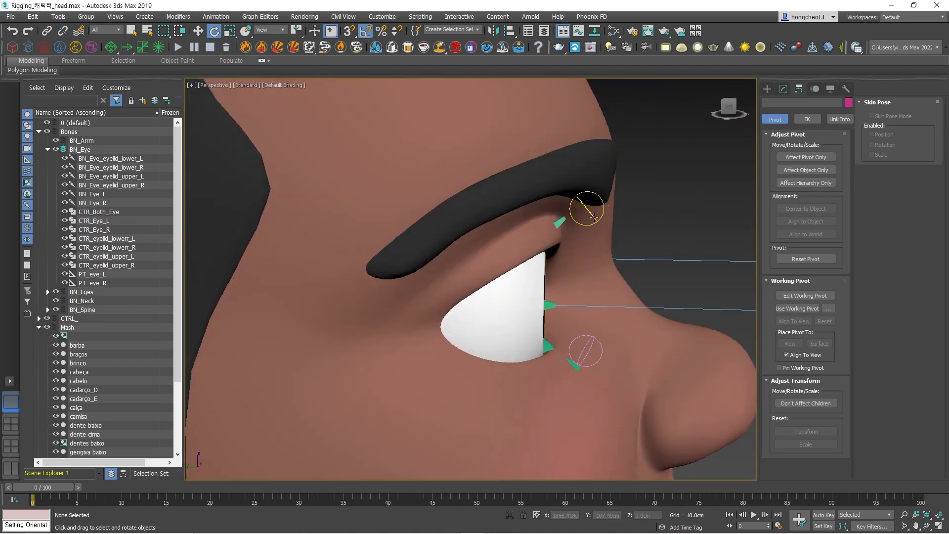
Test-rotate CTR_eyelid_upper_L on the visible head mesh and reset it with Transform To Zero.
{"action": "left_click", "coordinate": [593, 216]}
{"action": "left_click_drag", "start_coordinate": [650, 164], "coordinate": [638, 148]}
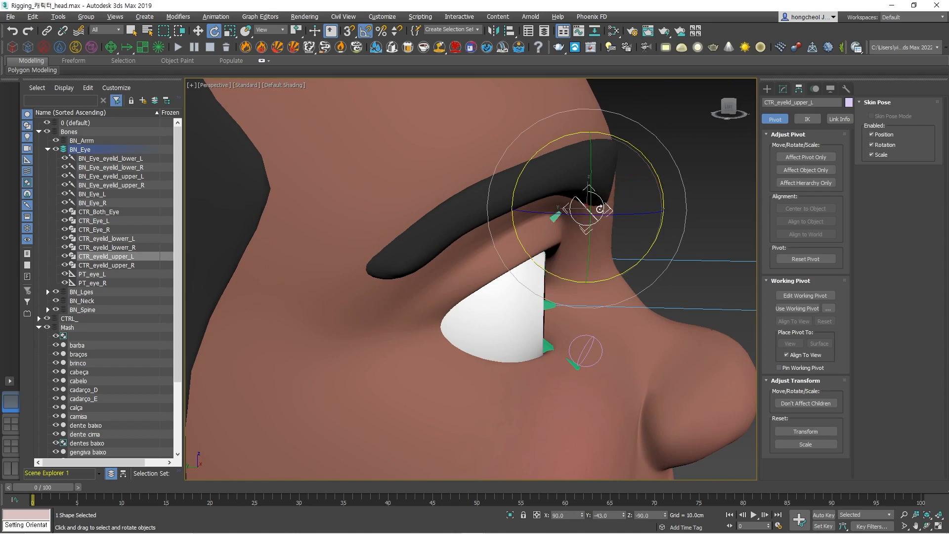
{"action": "right_click", "coordinate": [589, 210], "text": "alt"}
{"action": "left_click", "coordinate": [573, 192]}
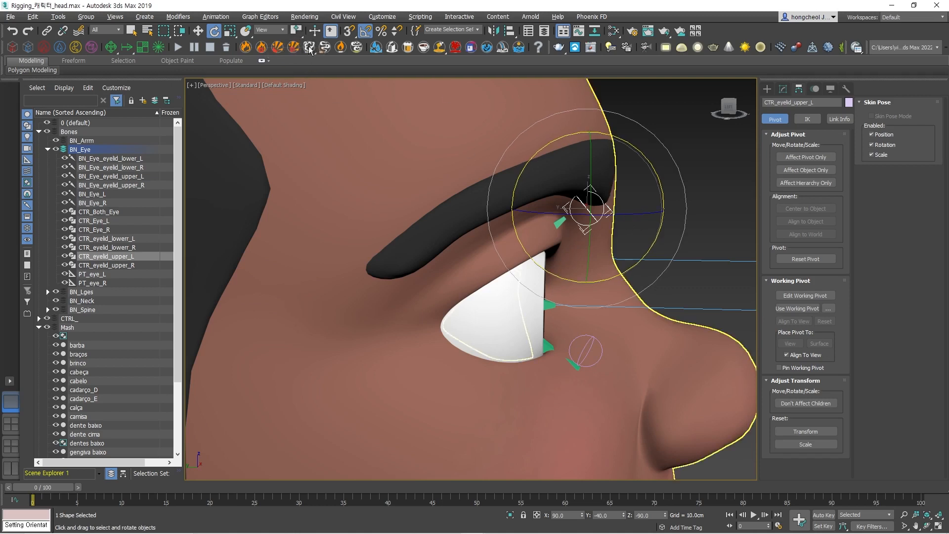
Switch the transform centre to Pivot Point Center and back to Selection Center, and test-rotate CTR_eyelid_upper_L.
{"action": "left_click", "coordinate": [297, 33]}
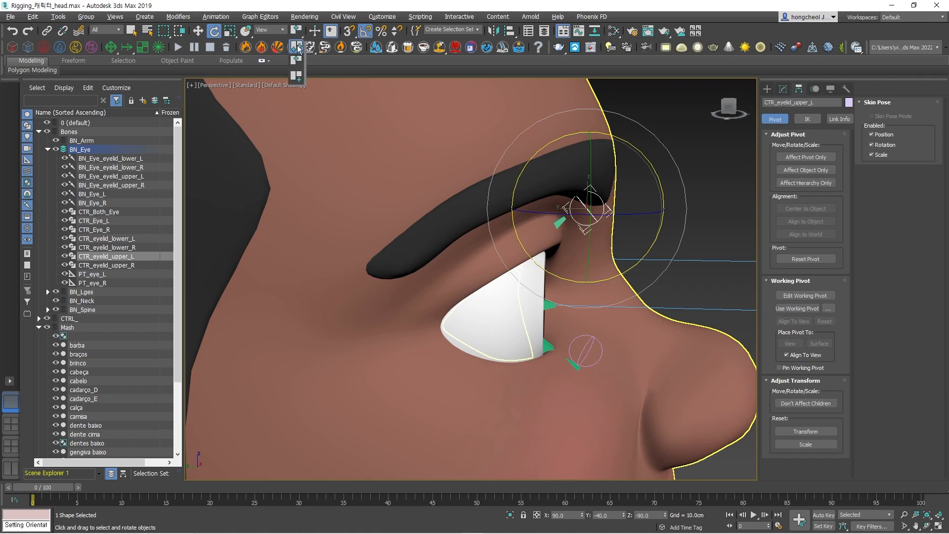
{"action": "left_click", "coordinate": [298, 48]}
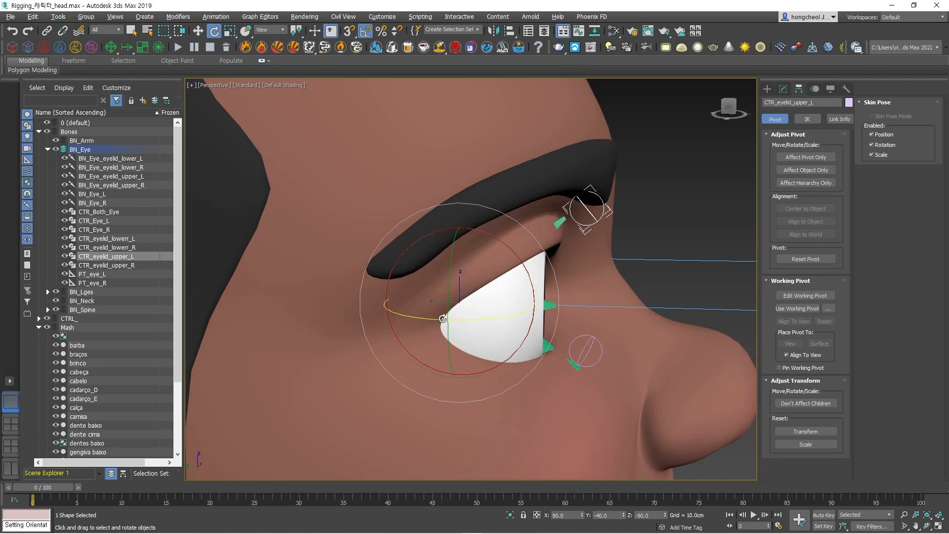
{"action": "left_click", "coordinate": [296, 31]}
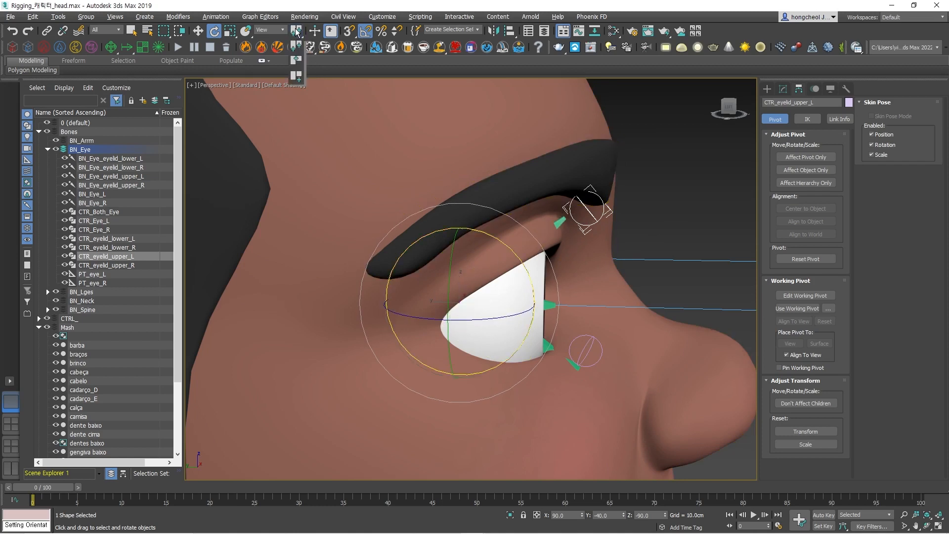
{"action": "left_click", "coordinate": [297, 61]}
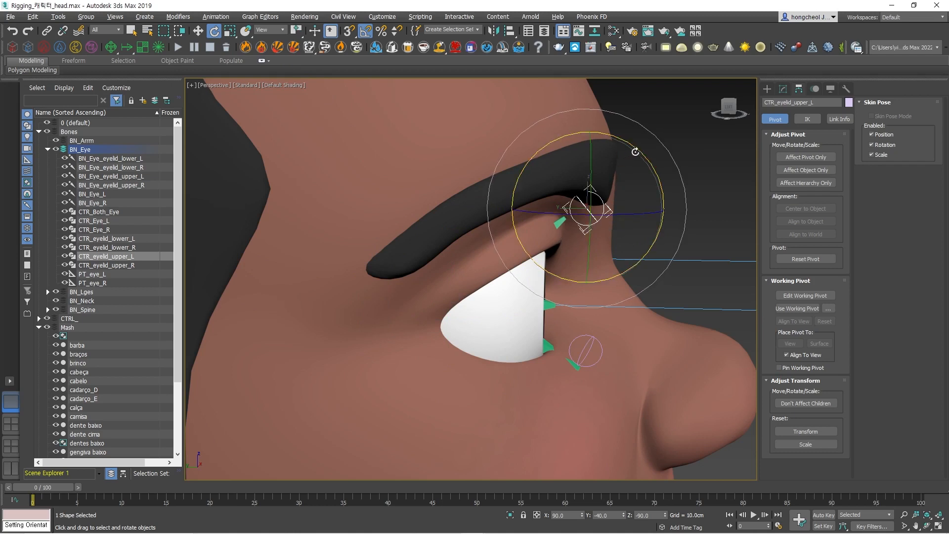
{"action": "left_click_drag", "start_coordinate": [638, 153], "coordinate": [649, 178]}
Move the seven eye and eyelid controllers, CTR_Both_Eye through CTR_eyelid_upper_R, from the BN_Eye layer into the CTRL_EYE layer.
{"action": "scroll", "coordinate": [96, 323], "scroll_direction": "down", "scroll_amount": 1}
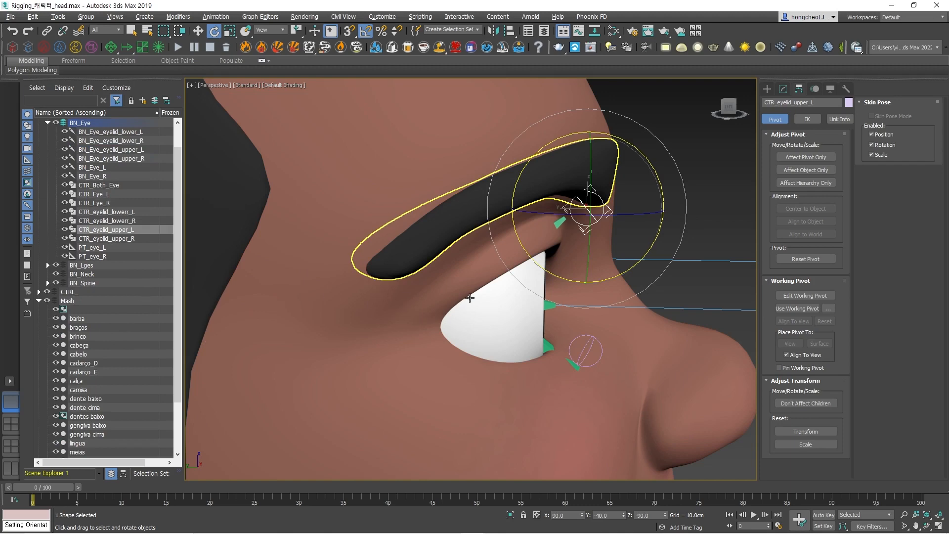
{"action": "scroll", "coordinate": [470, 297], "scroll_direction": "down", "scroll_amount": 8}
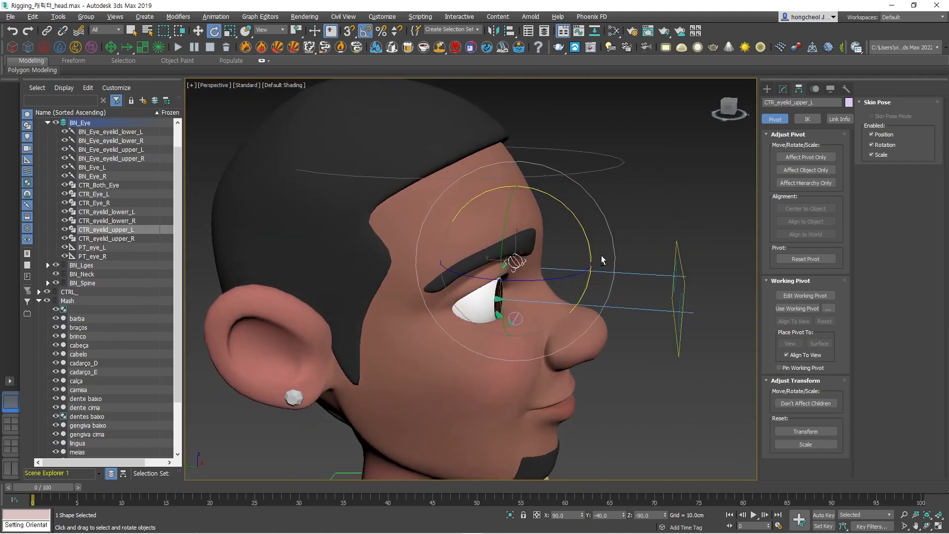
{"action": "middle_click_drag", "start_coordinate": [601, 255], "coordinate": [339, 264], "text": "alt"}
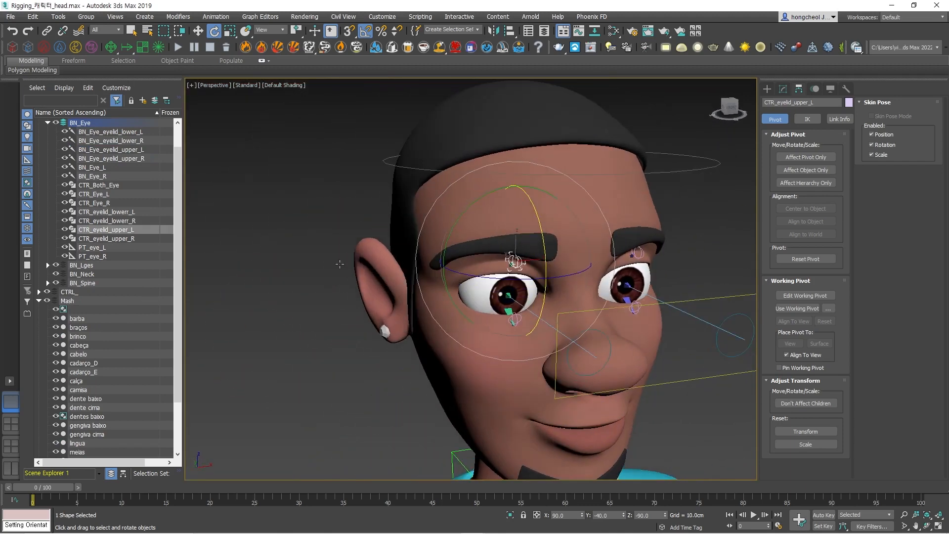
{"action": "left_click", "coordinate": [101, 186]}
{"action": "left_click", "coordinate": [107, 239], "text": "shift"}
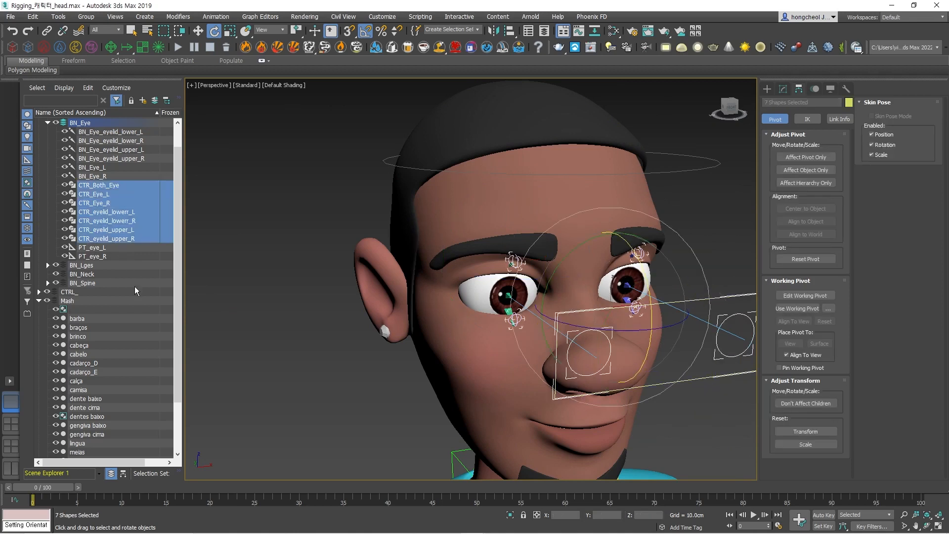
{"action": "left_click", "coordinate": [39, 292]}
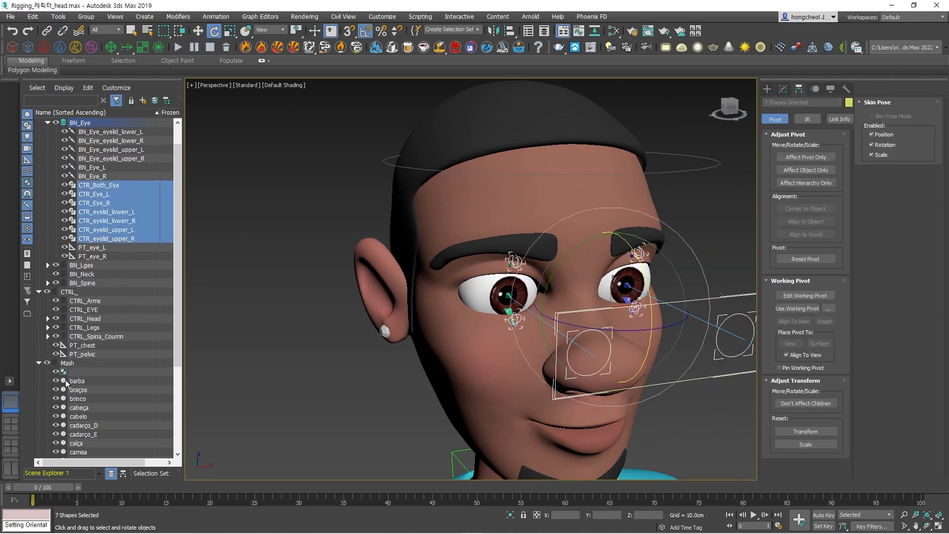
{"action": "left_click_drag", "start_coordinate": [111, 239], "coordinate": [87, 307]}
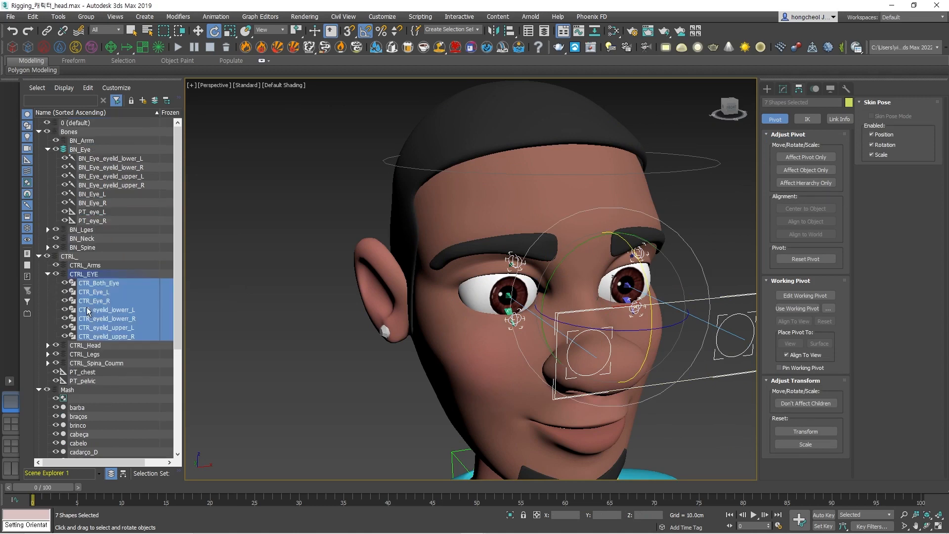
Move the helpers PT_eye_L and PT_eye_R from the BN_Eye layer into the Point IKs layer and show the Front view.
{"action": "left_click", "coordinate": [100, 220]}
{"action": "left_click", "coordinate": [91, 212], "text": "ctrl"}
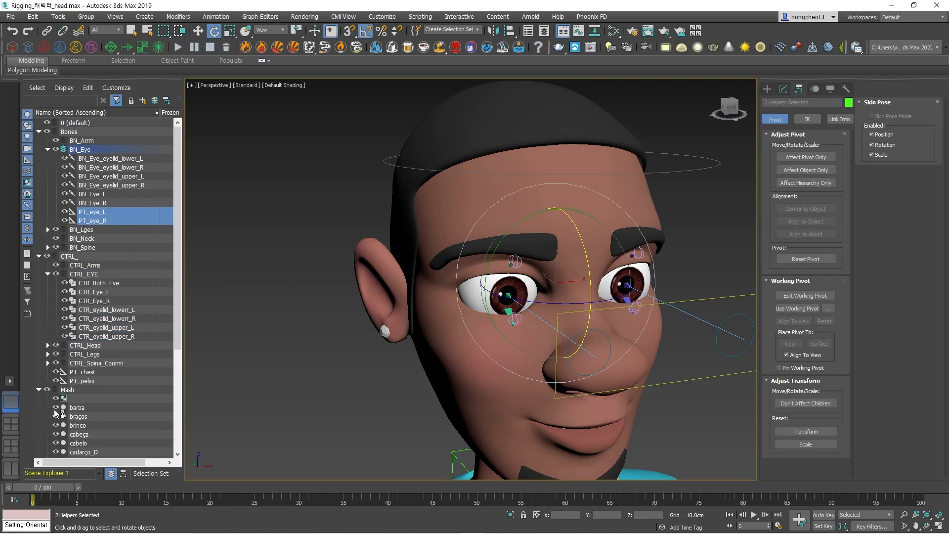
{"action": "left_click", "coordinate": [39, 256]}
{"action": "left_click", "coordinate": [39, 265]}
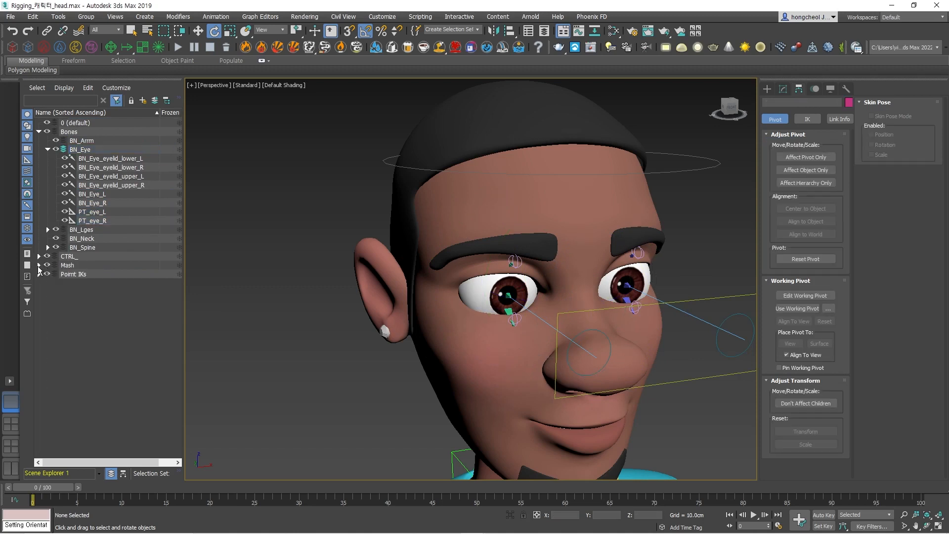
{"action": "left_click", "coordinate": [92, 212]}
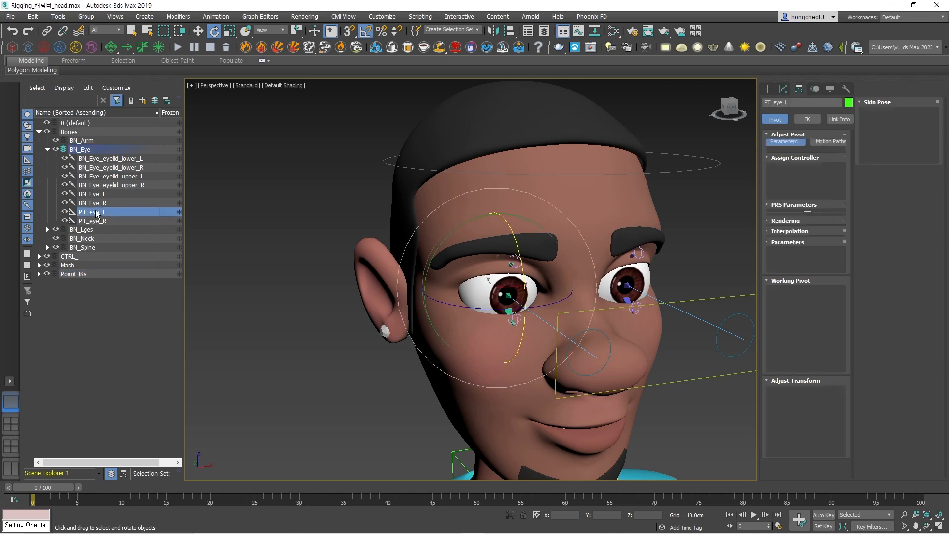
{"action": "left_click", "coordinate": [107, 221], "text": "ctrl"}
{"action": "left_click_drag", "start_coordinate": [105, 219], "coordinate": [90, 273]}
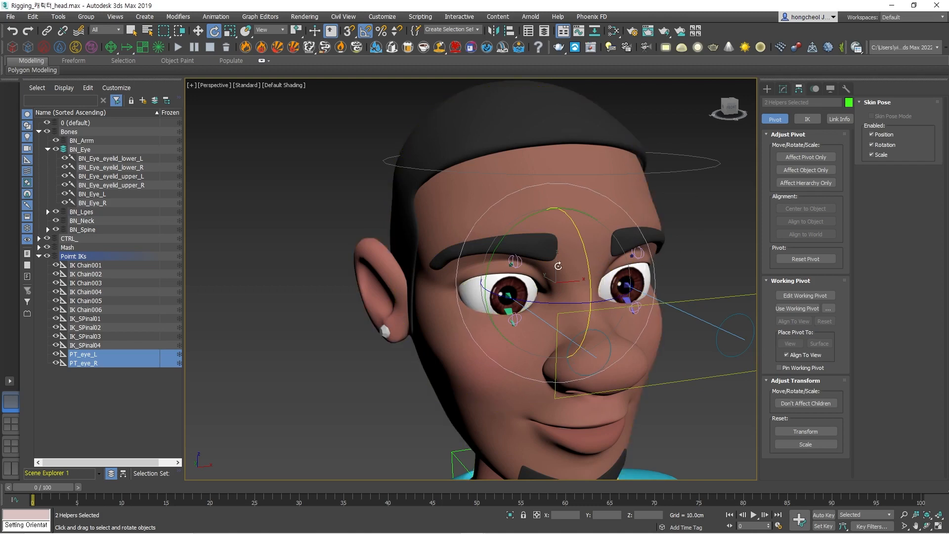
{"action": "key", "text": "f"}
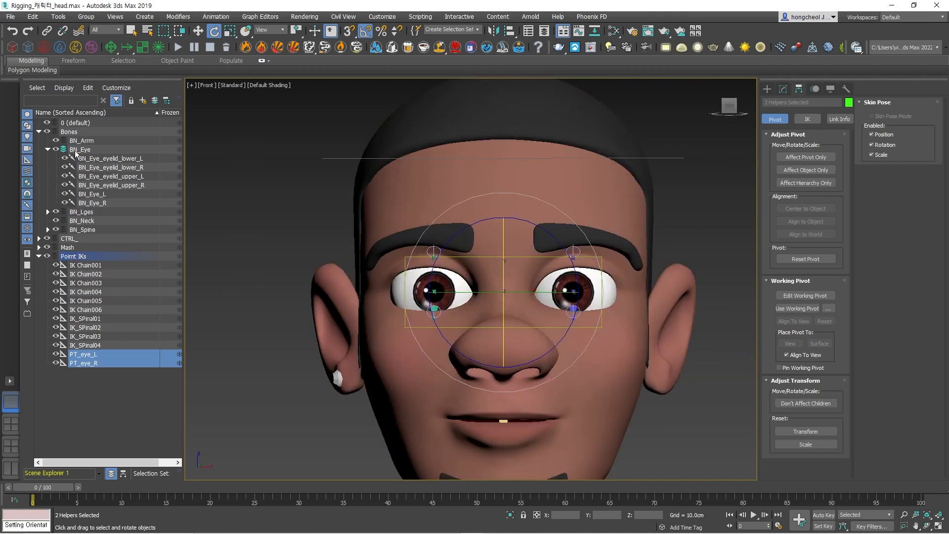
Make all meshes in the Mash layer see-through and display edged faces in the Front view.
{"action": "left_click", "coordinate": [47, 149]}
{"action": "left_click", "coordinate": [39, 132]}
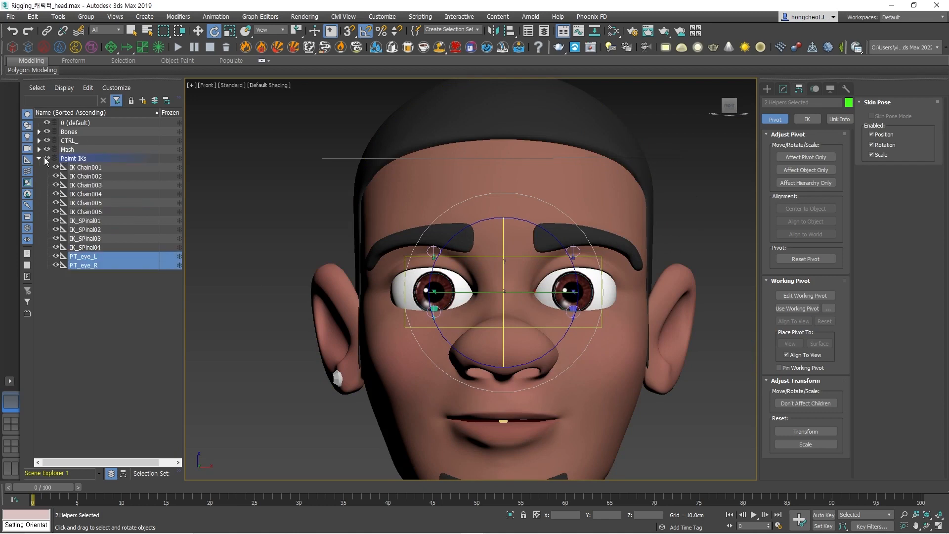
{"action": "left_click", "coordinate": [69, 150]}
{"action": "double_click", "coordinate": [71, 150]}
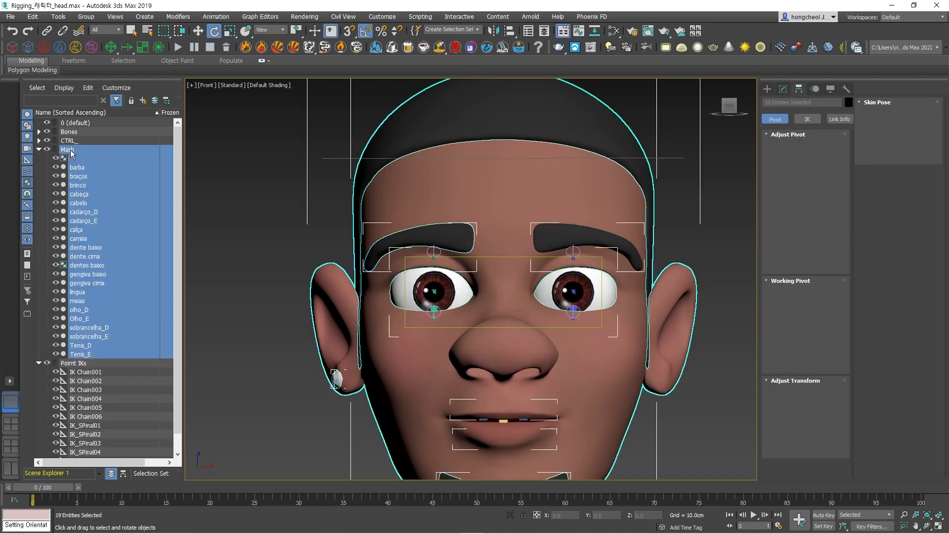
{"action": "key", "text": "alt+x"}
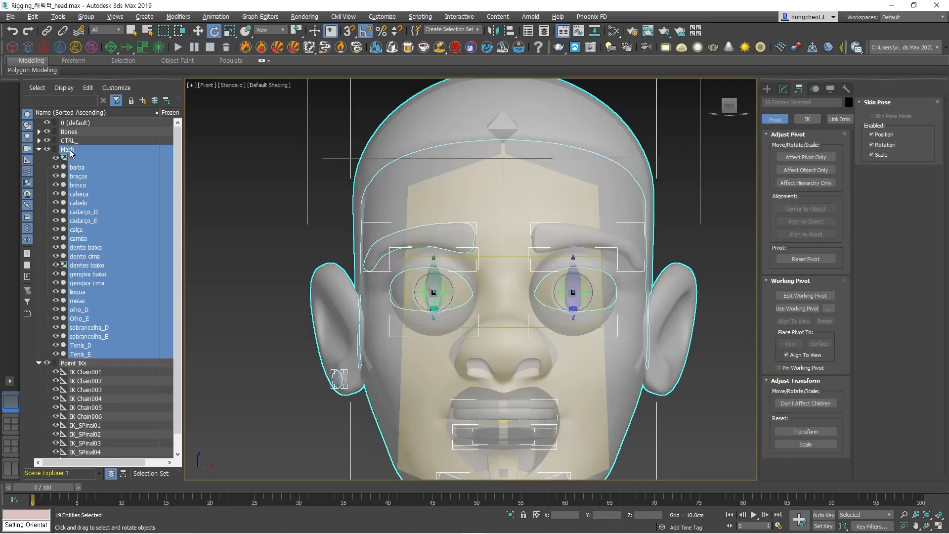
{"action": "left_click", "coordinate": [249, 233]}
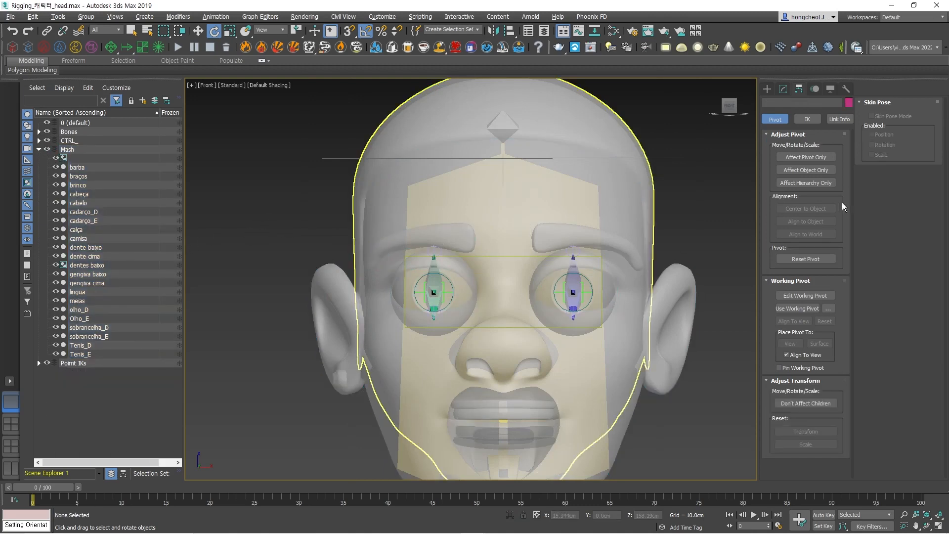
{"action": "key", "text": "F4"}
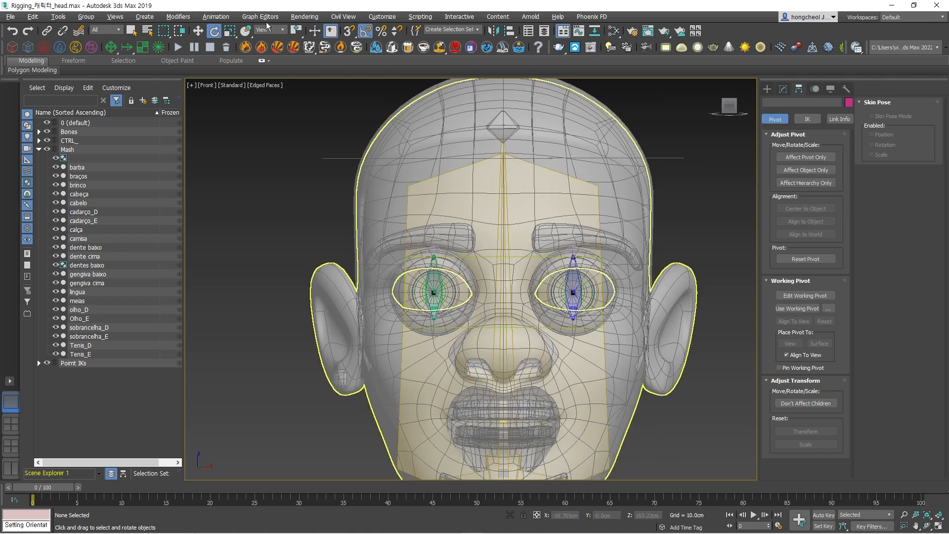
Start Create Bones from the Bone Tools, with the bone width and height set to 1 cm.
{"action": "left_click", "coordinate": [221, 17]}
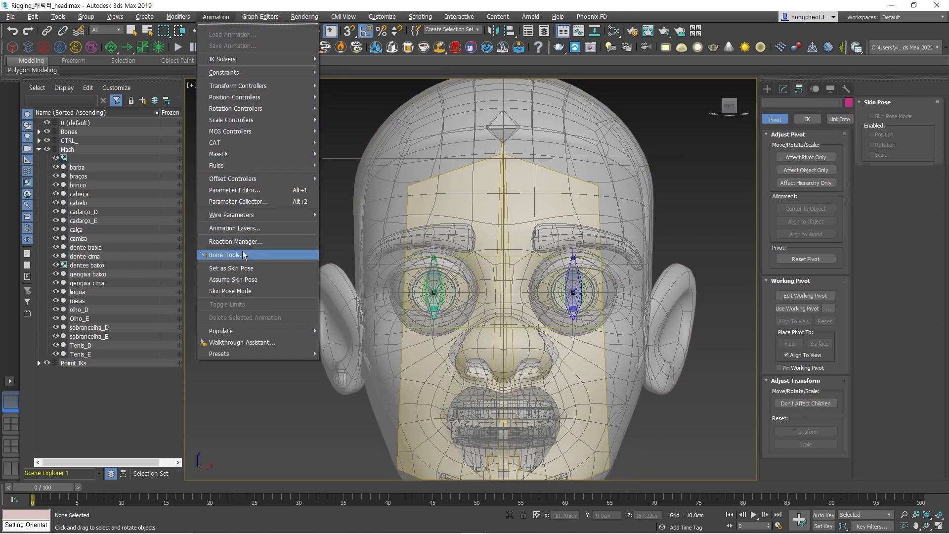
{"action": "left_click", "coordinate": [232, 254]}
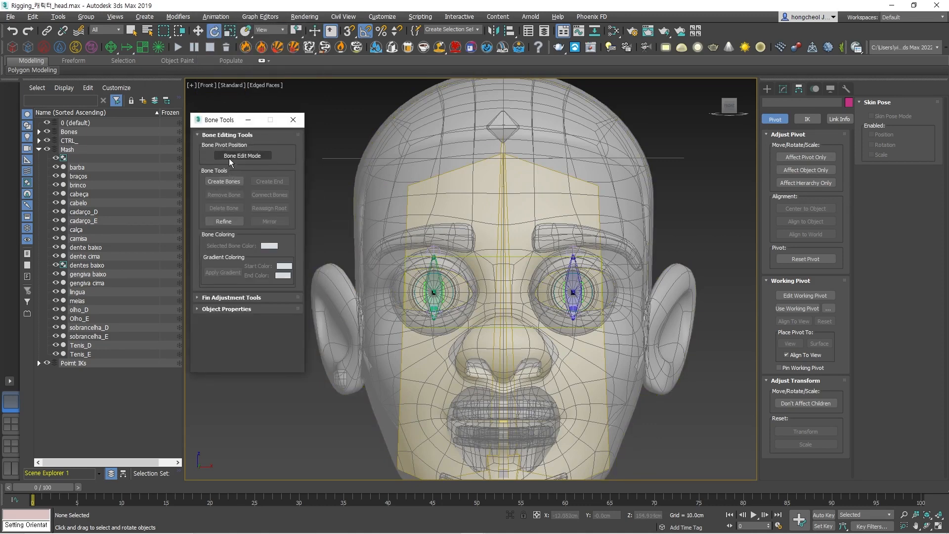
{"action": "left_click", "coordinate": [223, 181]}
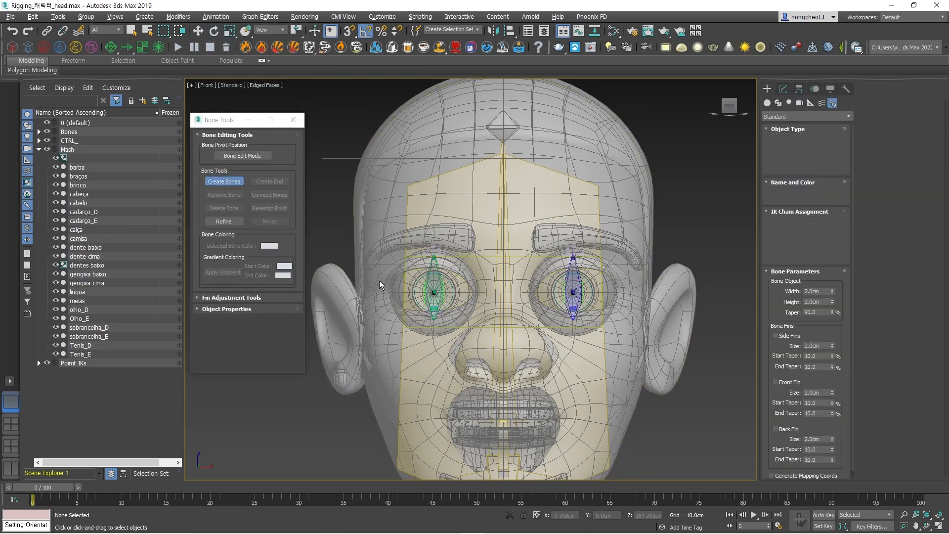
{"action": "scroll", "coordinate": [364, 268], "scroll_direction": "up", "scroll_amount": 5}
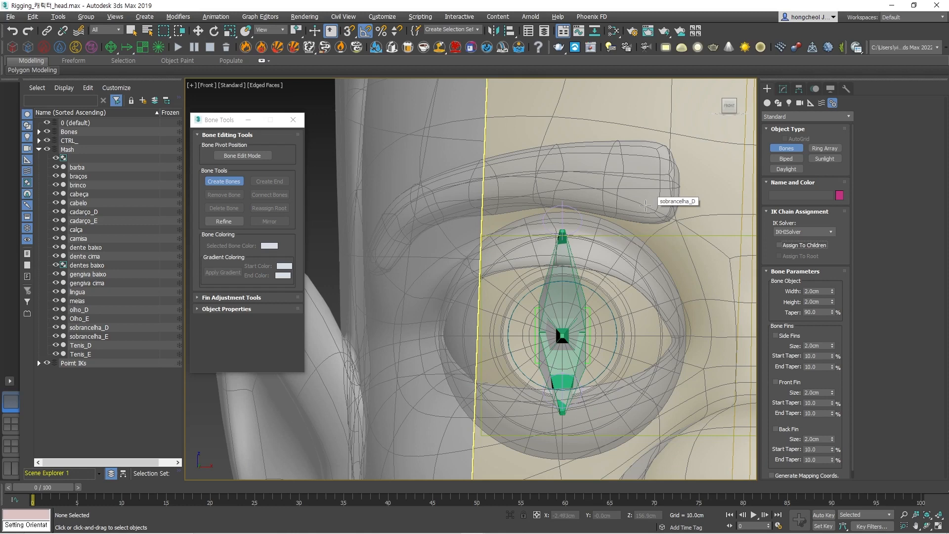
{"action": "left_click", "coordinate": [368, 271]}
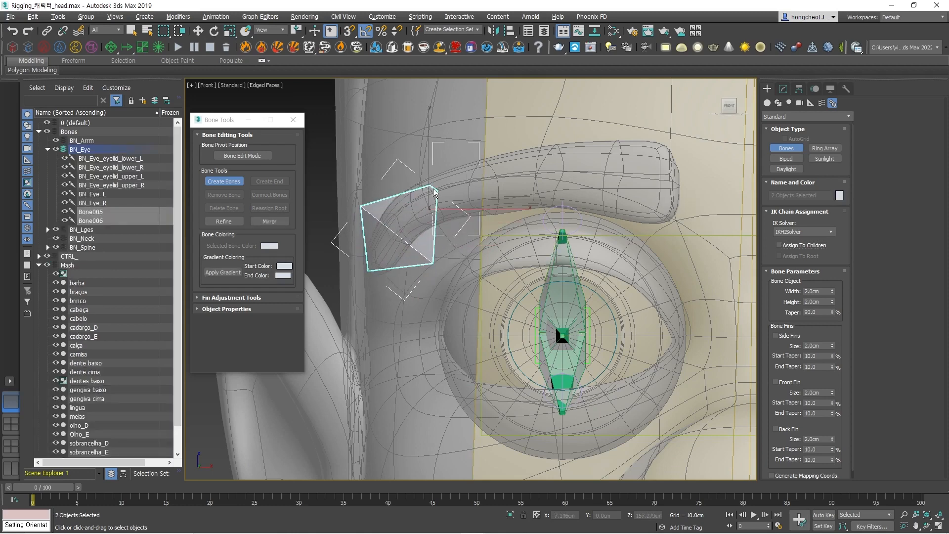
{"action": "right_click", "coordinate": [384, 239]}
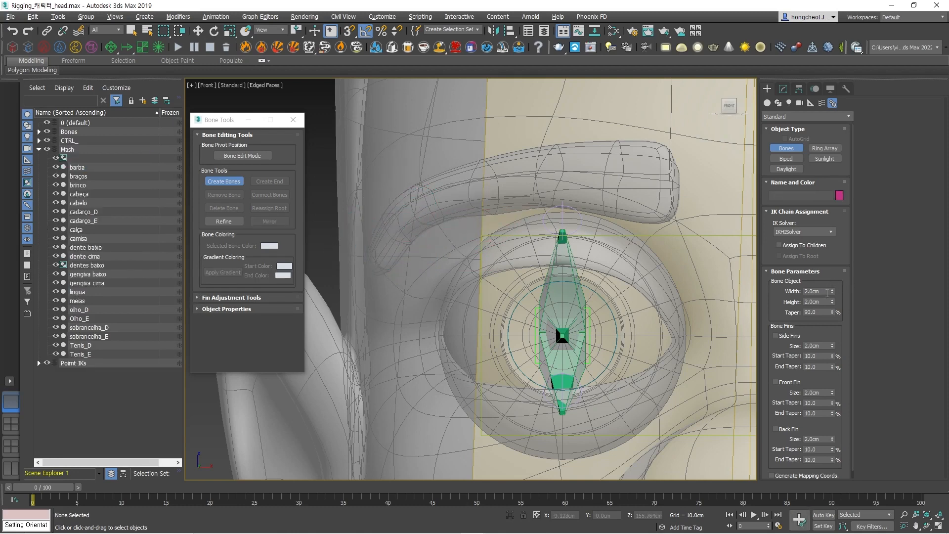
{"action": "type", "text": "1"}
{"action": "key", "text": "Tab"}
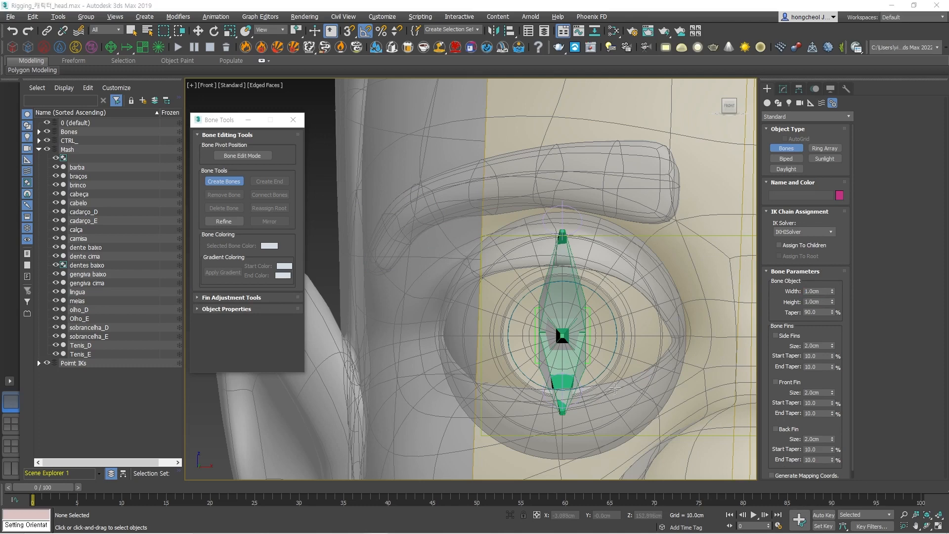
Draw a chain of three bones plus an end bone along the sobrancelha_D eyebrow, from its outer tip to its inner end.
{"action": "left_click", "coordinate": [369, 268]}
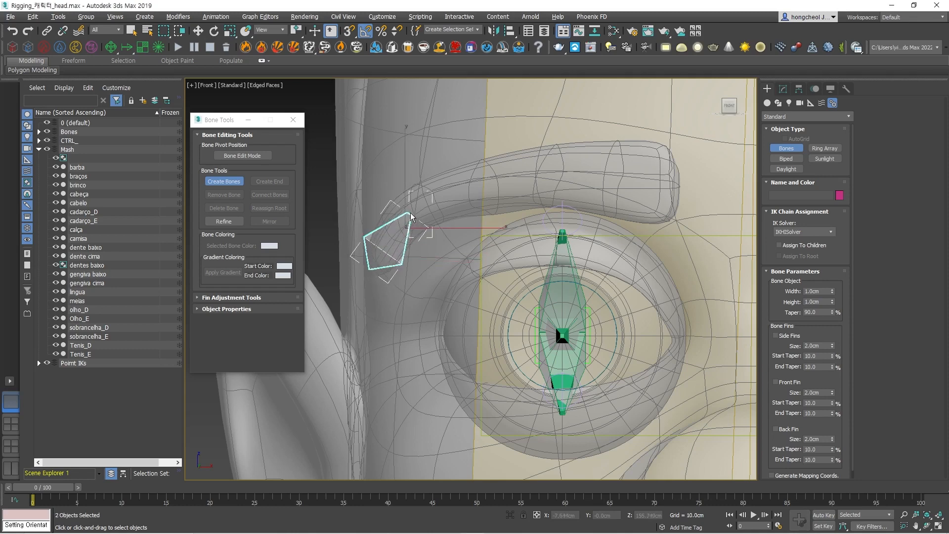
{"action": "left_click", "coordinate": [431, 192]}
{"action": "right_click", "coordinate": [430, 194]}
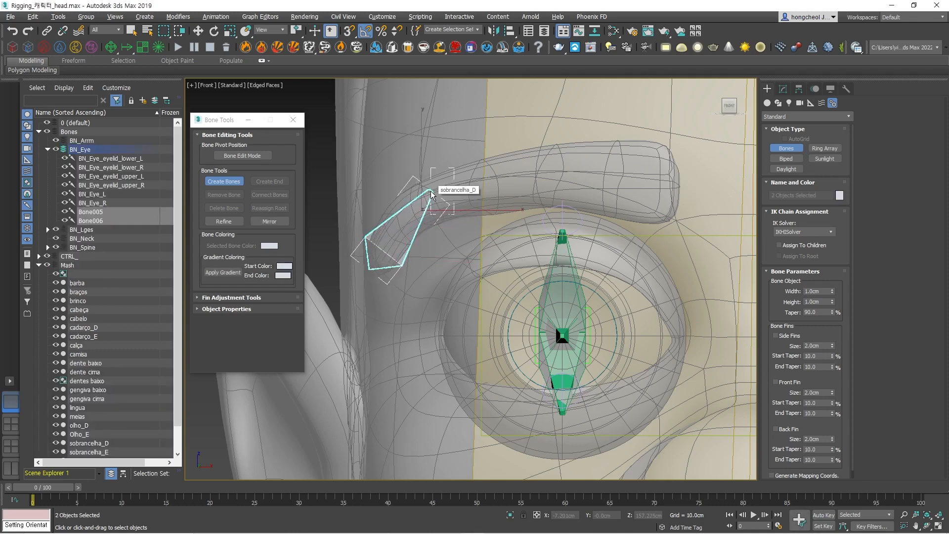
{"action": "right_click", "coordinate": [432, 193]}
{"action": "left_click", "coordinate": [549, 166]}
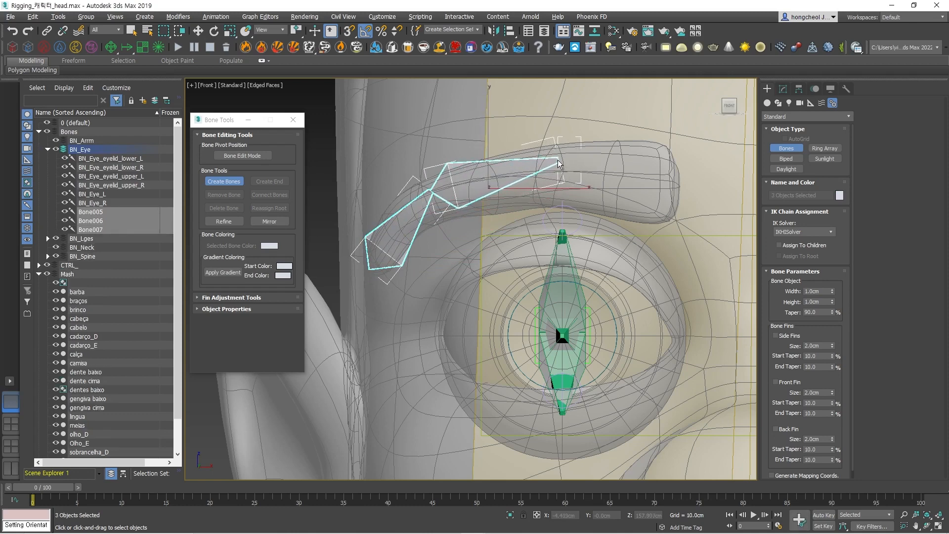
{"action": "left_click", "coordinate": [559, 159]}
{"action": "left_click", "coordinate": [670, 172]}
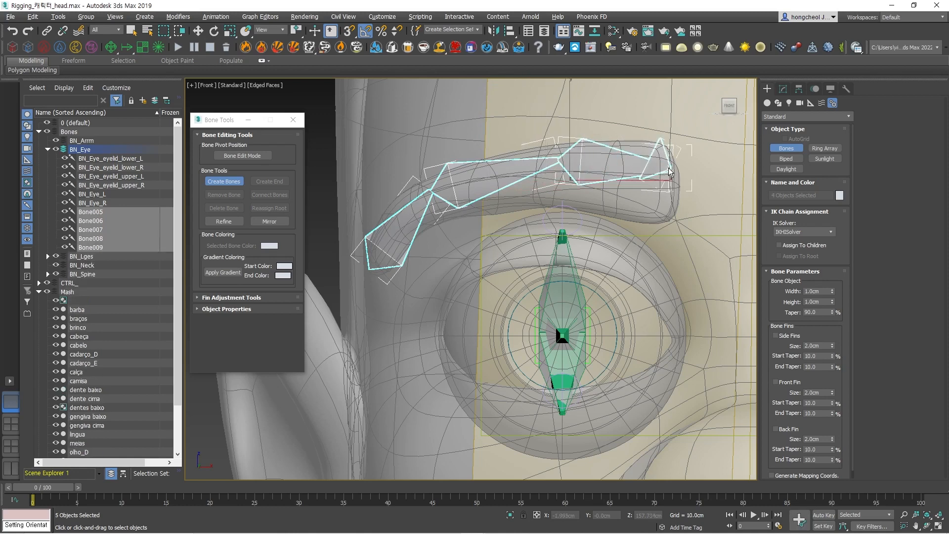
{"action": "right_click", "coordinate": [670, 170]}
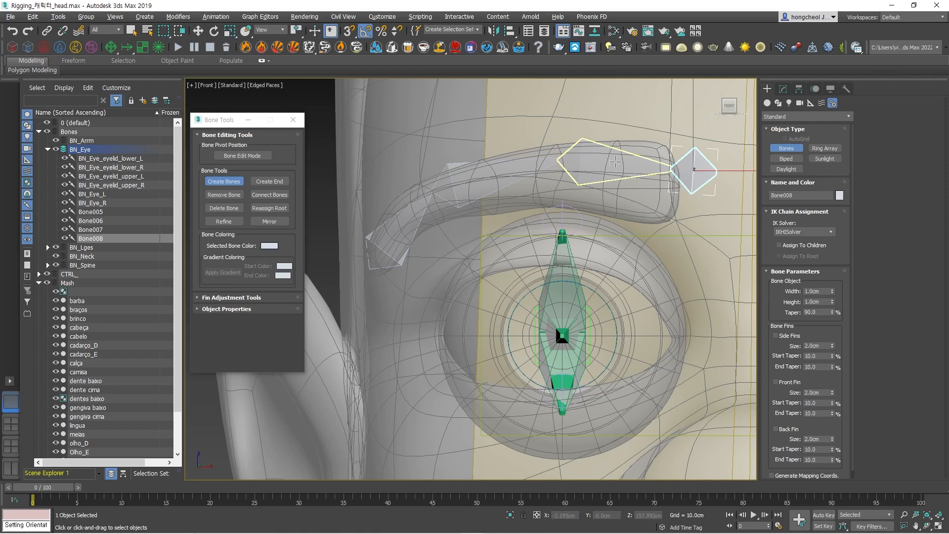
Select Bone005, the root bone at the outer end of the eyebrow chain.
{"action": "key", "text": "t"}
{"action": "scroll", "coordinate": [487, 273], "scroll_direction": "down", "scroll_amount": 8}
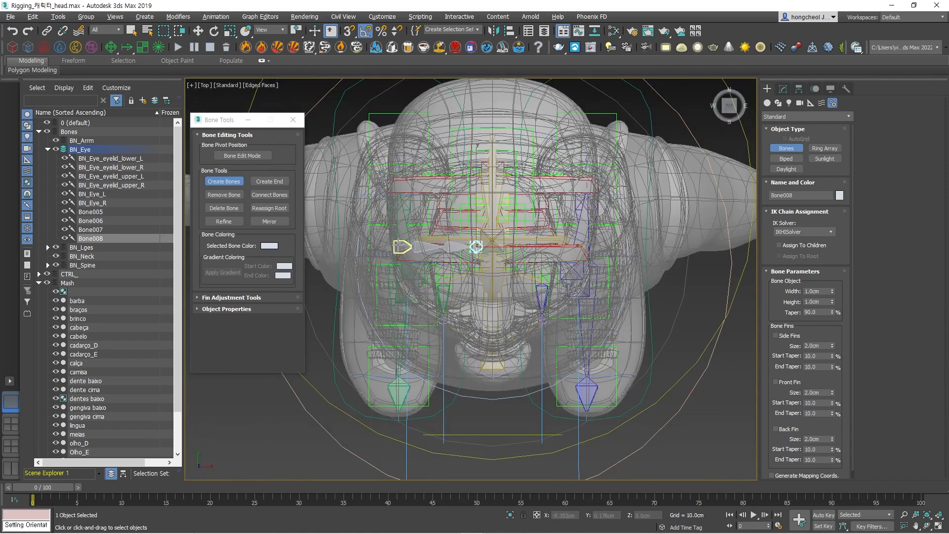
{"action": "key", "text": "e"}
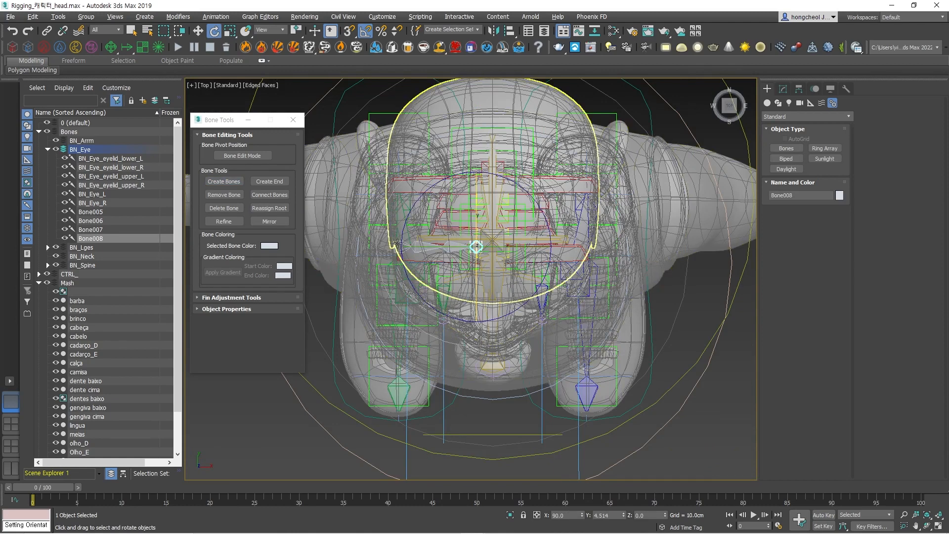
{"action": "left_click", "coordinate": [263, 436]}
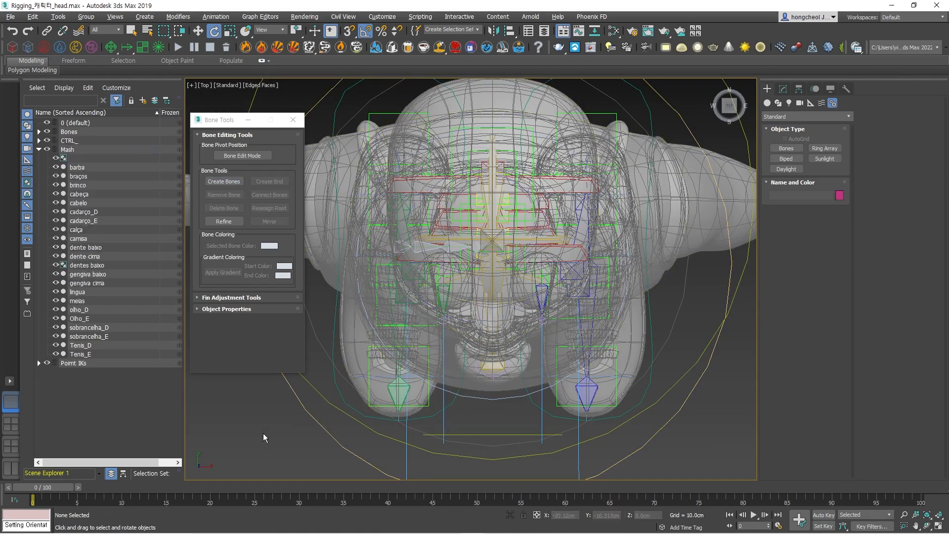
{"action": "scroll", "coordinate": [403, 247], "scroll_direction": "up", "scroll_amount": 5}
{"action": "left_click", "coordinate": [405, 239]}
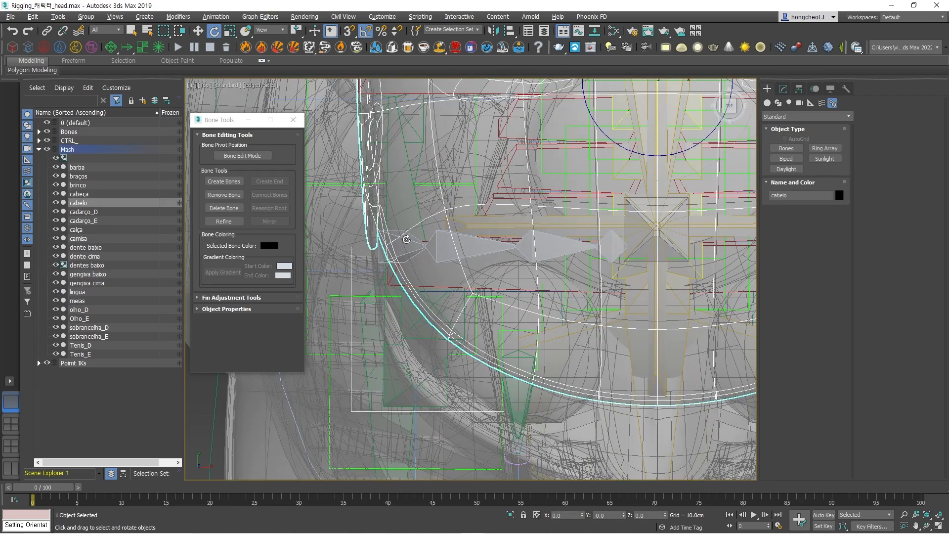
{"action": "scroll", "coordinate": [413, 240], "scroll_direction": "up", "scroll_amount": 4}
{"action": "middle_click_drag", "start_coordinate": [425, 272], "coordinate": [466, 283], "text": "alt"}
{"action": "key", "text": "F3"}
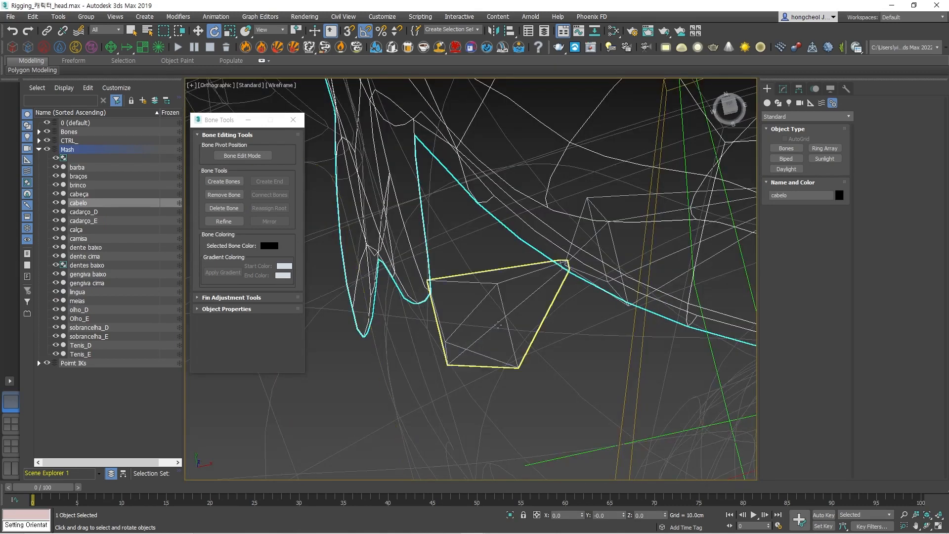
{"action": "left_click", "coordinate": [512, 306]}
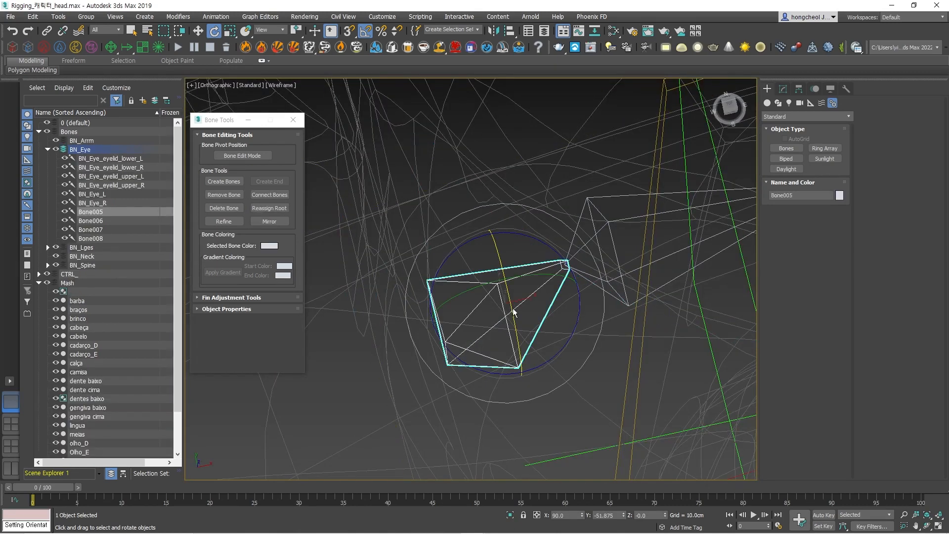
Move Bone005 with its chain forward in the Left view, from inside the head to the eyebrow's outer end.
{"action": "scroll", "coordinate": [511, 313], "scroll_direction": "down", "scroll_amount": 6}
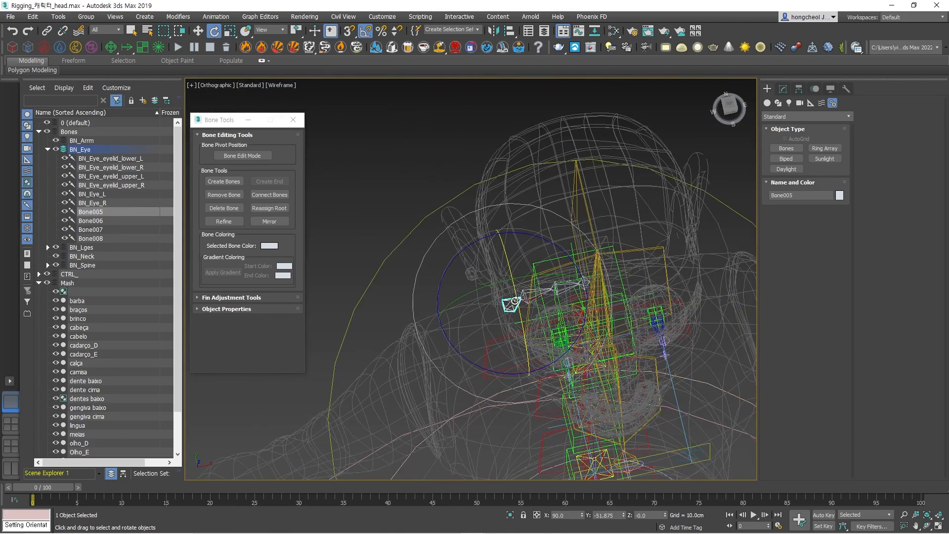
{"action": "middle_click_drag", "start_coordinate": [510, 312], "coordinate": [621, 229], "text": "alt"}
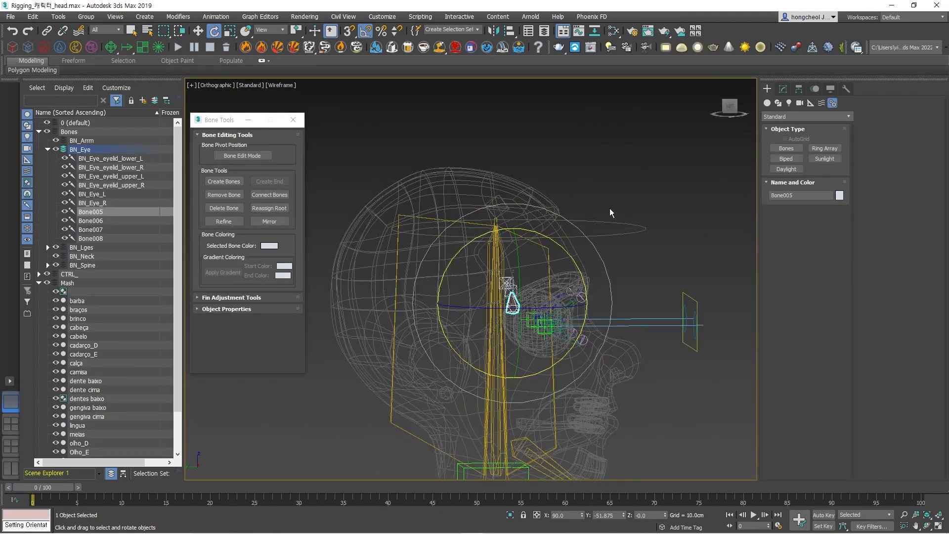
{"action": "key", "text": "l"}
{"action": "key", "text": "F3"}
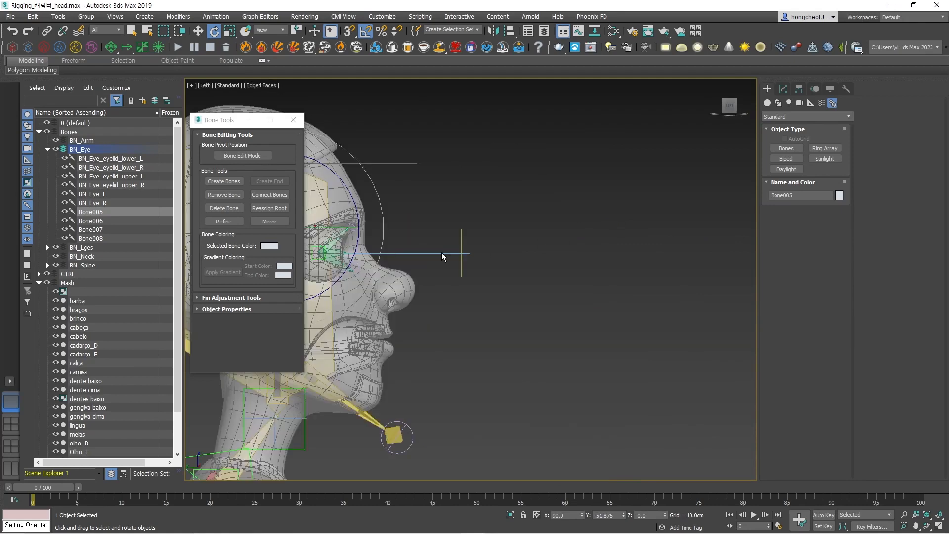
{"action": "scroll", "coordinate": [444, 251], "scroll_direction": "up", "scroll_amount": 10}
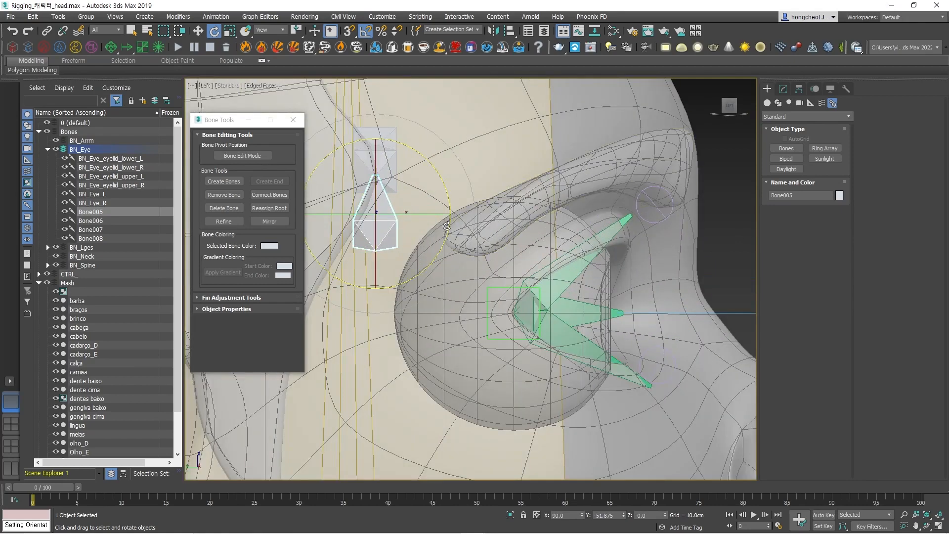
{"action": "key", "text": "1"}
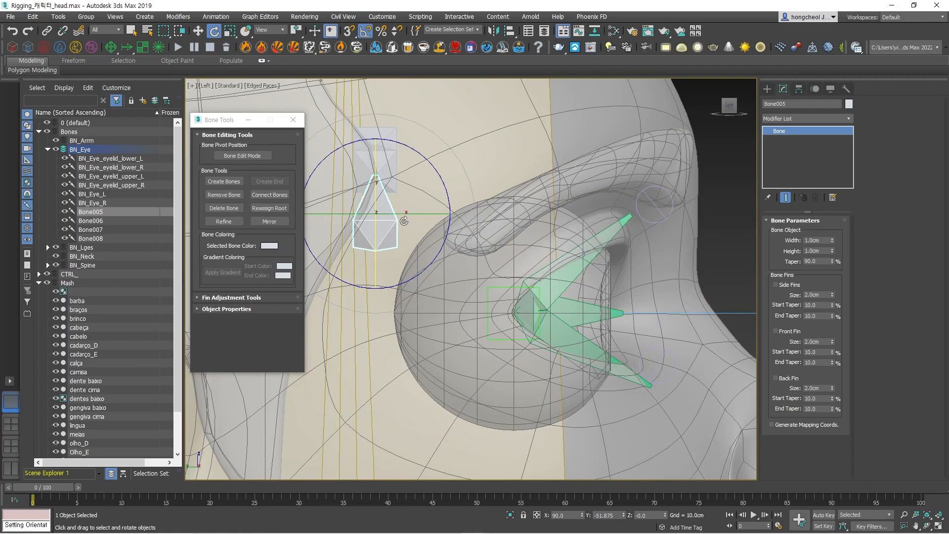
{"action": "key", "text": "w"}
{"action": "left_click_drag", "start_coordinate": [426, 251], "coordinate": [523, 253]}
{"action": "middle_click_drag", "start_coordinate": [523, 253], "coordinate": [549, 273], "text": "alt"}
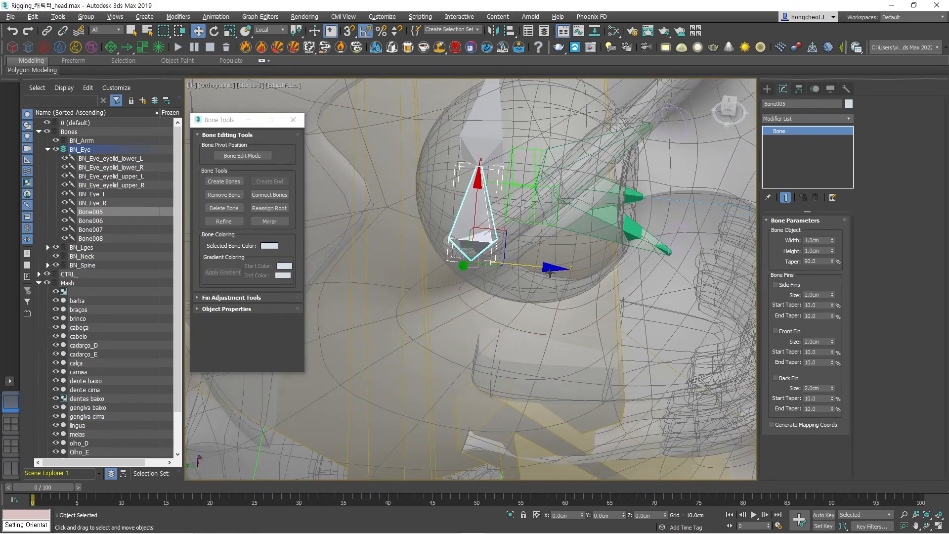
Rotate Bone005 to -64 degrees about Z so the chain follows the eyebrow around the head.
{"action": "key", "text": "e"}
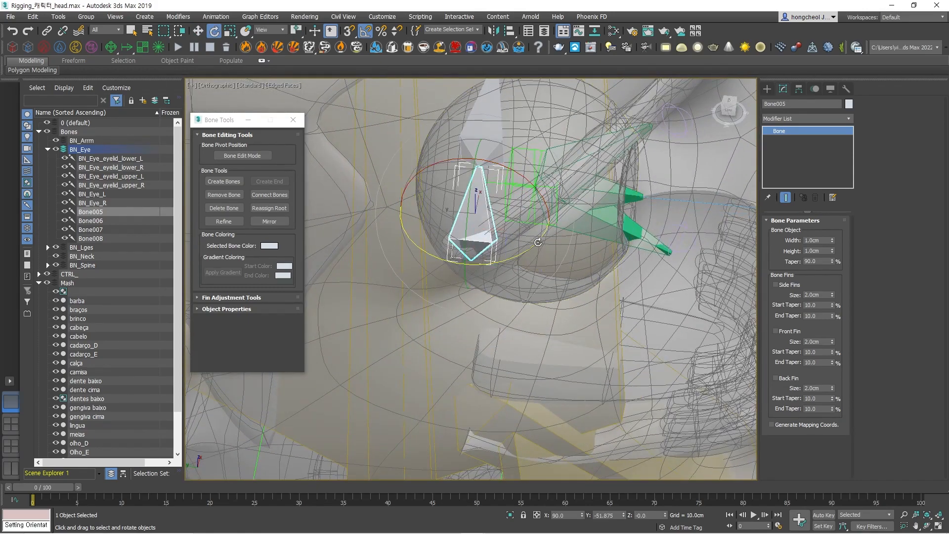
{"action": "left_click_drag", "start_coordinate": [539, 242], "coordinate": [500, 293]}
{"action": "middle_click_drag", "start_coordinate": [500, 293], "coordinate": [443, 330], "text": "alt"}
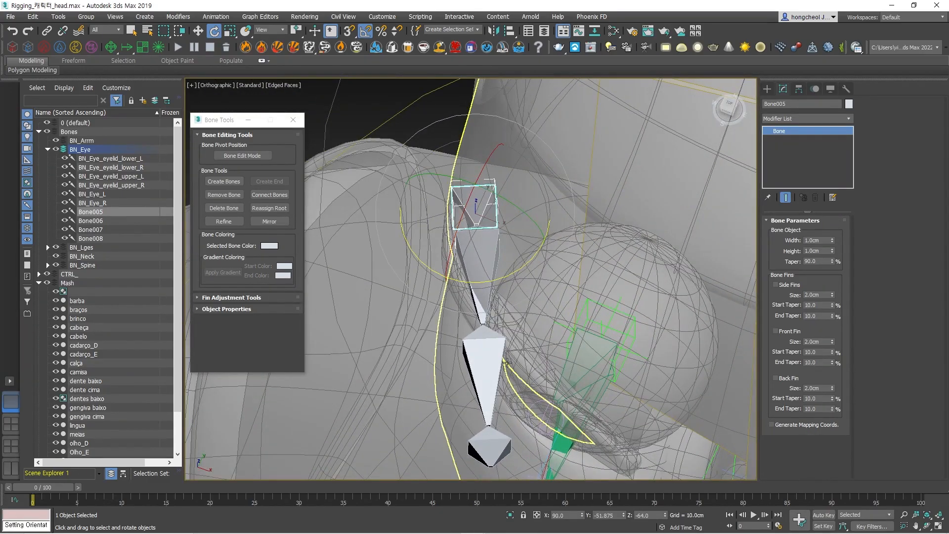
Turn on Bone Edit Mode and reposition the Bone007 joint to follow the eyebrow's curve.
{"action": "left_click", "coordinate": [257, 157]}
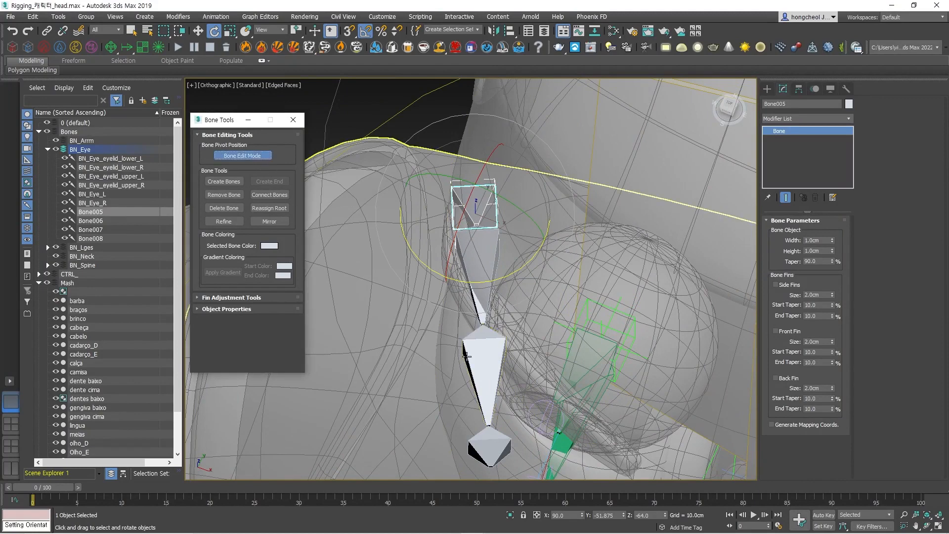
{"action": "left_click", "coordinate": [493, 360]}
{"action": "key", "text": "w"}
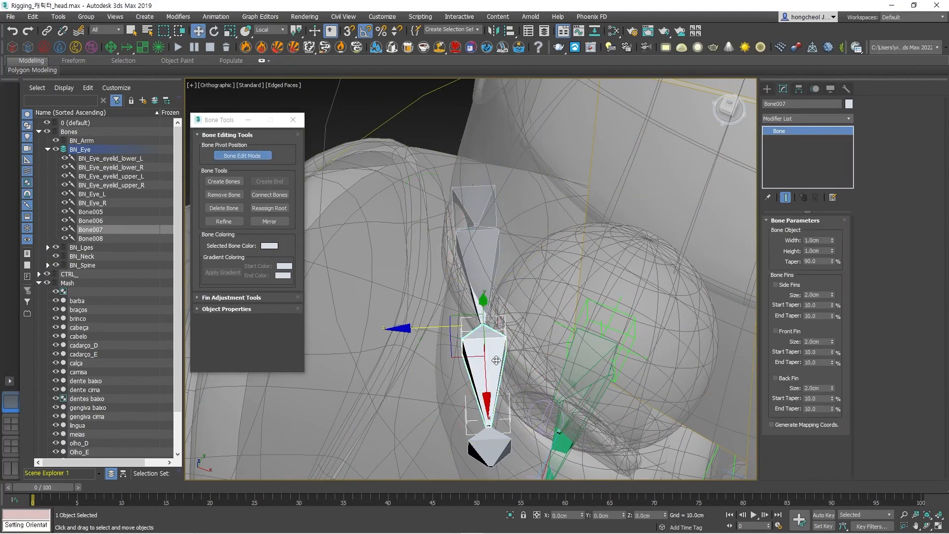
{"action": "left_click_drag", "start_coordinate": [451, 357], "coordinate": [471, 356]}
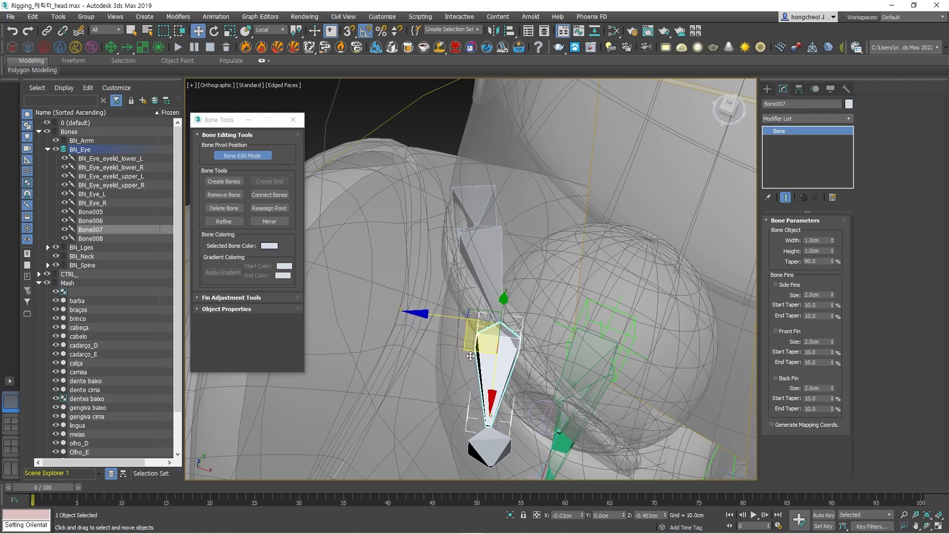
Move the Bone008 end bone along its local Z axis to match the depth of the eyebrow's inner end.
{"action": "left_click", "coordinate": [492, 431]}
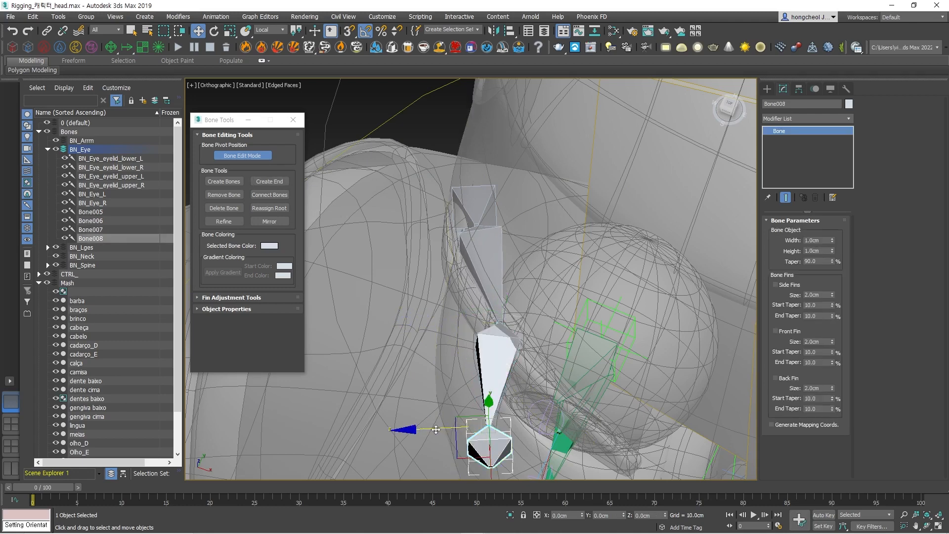
{"action": "left_click_drag", "start_coordinate": [435, 429], "coordinate": [528, 428]}
{"action": "middle_click_drag", "start_coordinate": [596, 433], "coordinate": [661, 267], "text": "alt"}
{"action": "middle_click_drag", "start_coordinate": [568, 328], "coordinate": [581, 267]}
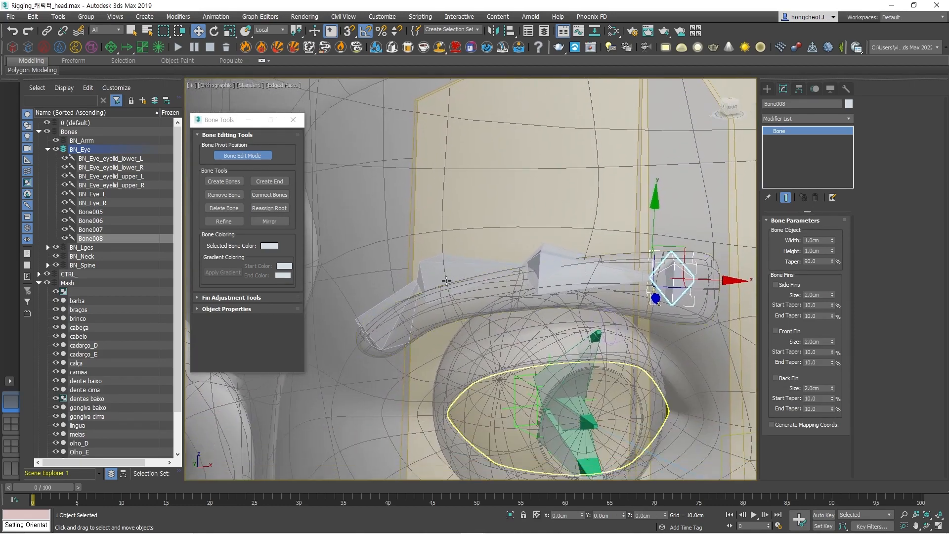
Select Bone006 and slide its joint along its local X axis toward the middle of the eyebrow.
{"action": "left_click", "coordinate": [420, 284]}
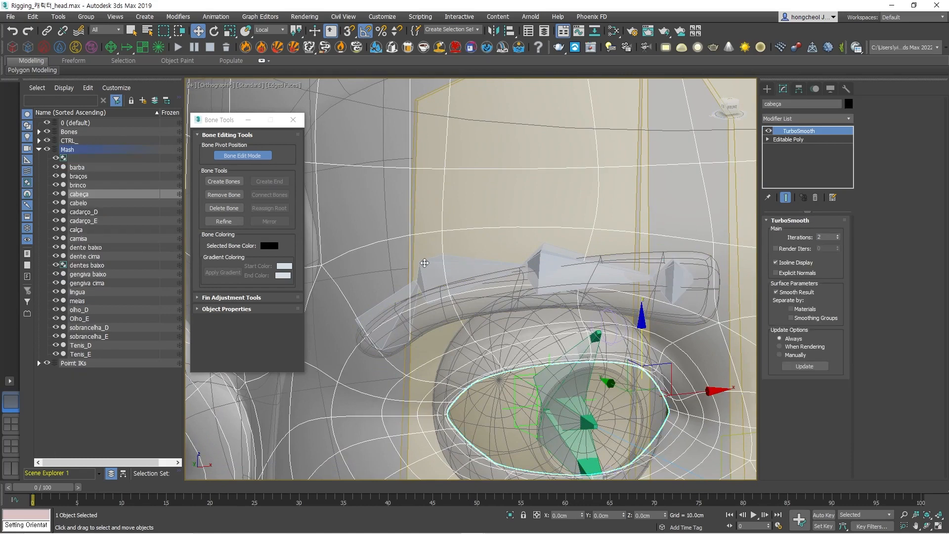
{"action": "key", "text": "F3"}
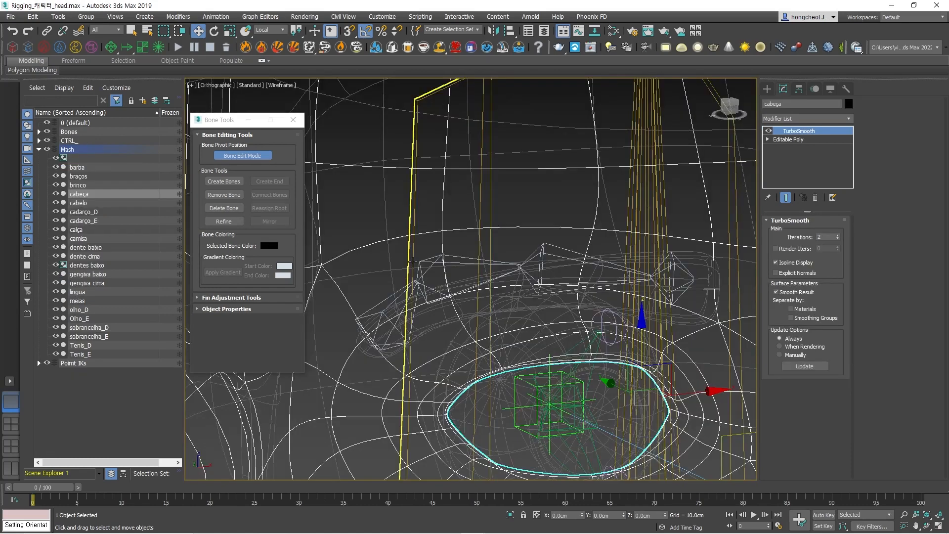
{"action": "left_click", "coordinate": [437, 264]}
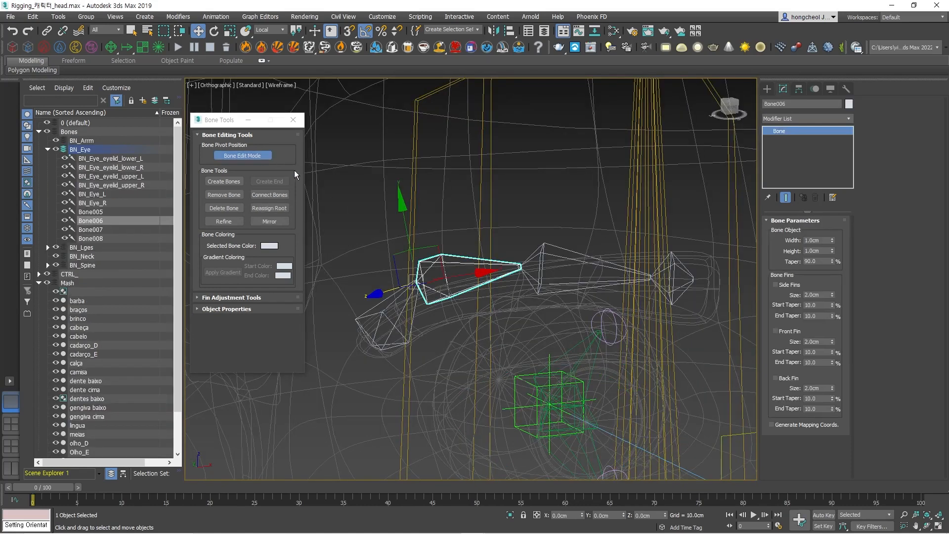
{"action": "key", "text": "F3"}
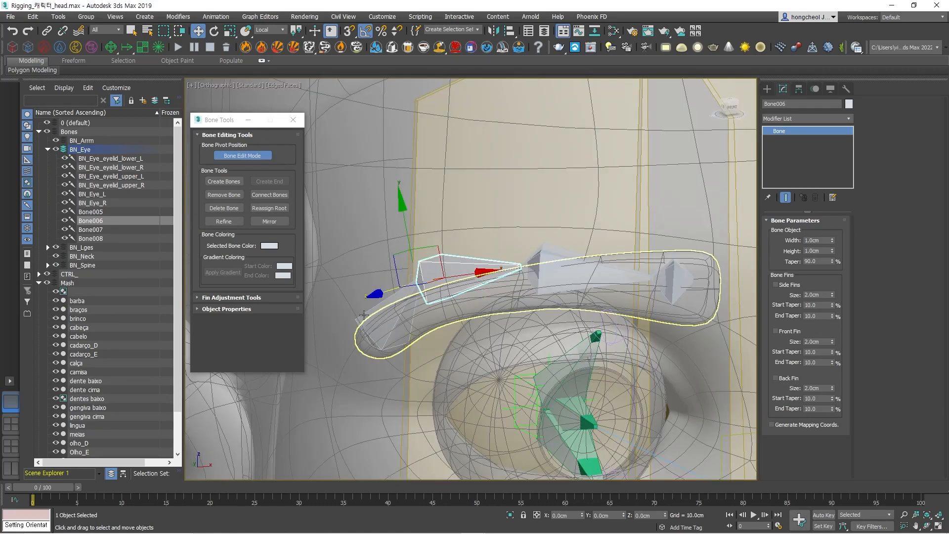
{"action": "middle_click_drag", "start_coordinate": [453, 292], "coordinate": [478, 329], "text": "alt"}
{"action": "left_click_drag", "start_coordinate": [455, 279], "coordinate": [488, 278]}
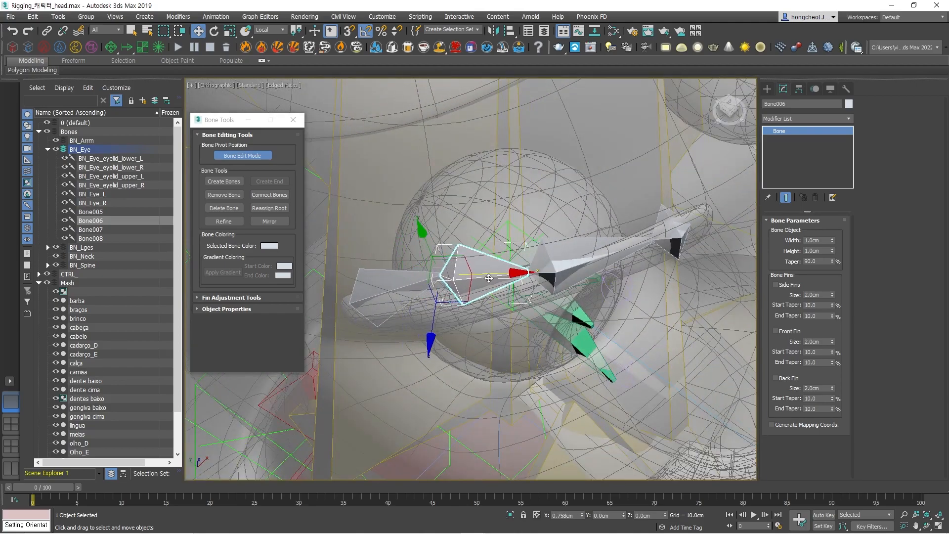
Shift the Bone006 joint along its local Z axis to match the eyebrow's depth.
{"action": "middle_click_drag", "start_coordinate": [489, 287], "coordinate": [521, 239], "text": "alt"}
{"action": "middle_click_drag", "start_coordinate": [475, 259], "coordinate": [501, 329], "text": "alt"}
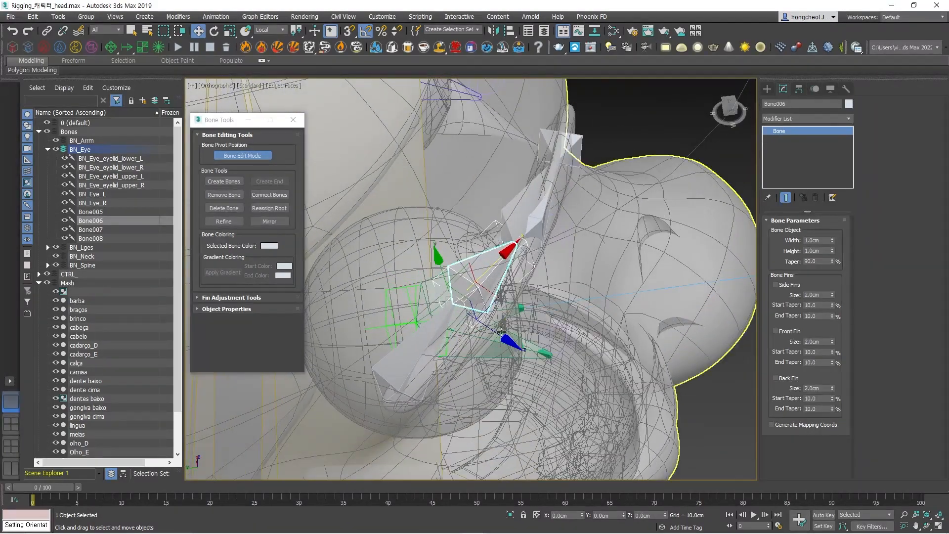
{"action": "left_click_drag", "start_coordinate": [502, 332], "coordinate": [529, 341]}
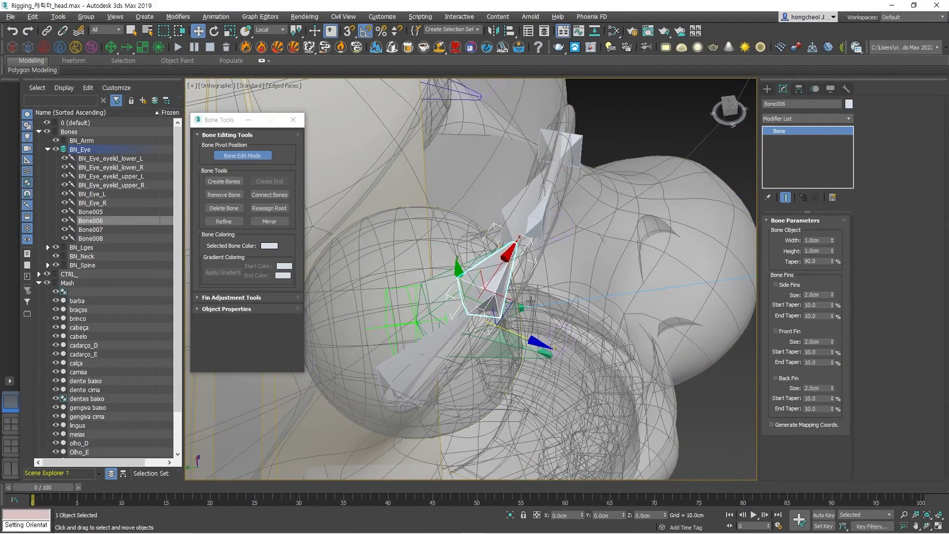
{"action": "middle_click_drag", "start_coordinate": [494, 330], "coordinate": [430, 267], "text": "alt"}
Slide the Bone008 end bone just past the eyebrow's inner end, and move the Bone007 joint inward along the eyebrow.
{"action": "left_click", "coordinate": [701, 278]}
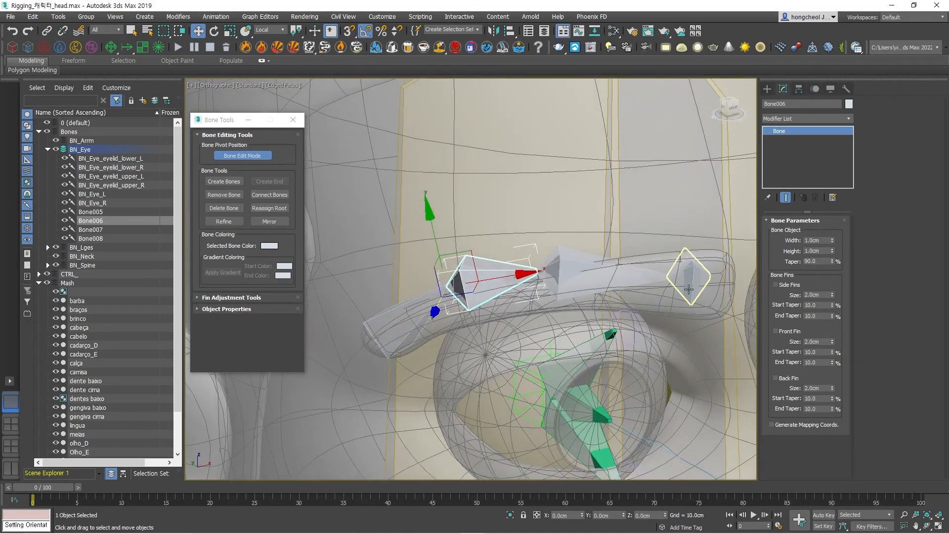
{"action": "left_click_drag", "start_coordinate": [703, 278], "coordinate": [764, 280]}
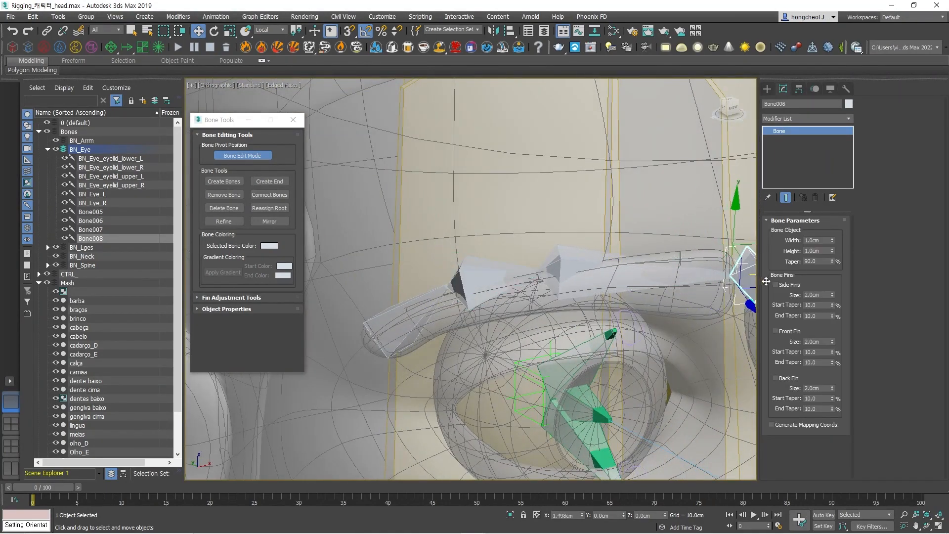
{"action": "left_click", "coordinate": [567, 257]}
{"action": "left_click", "coordinate": [563, 267]}
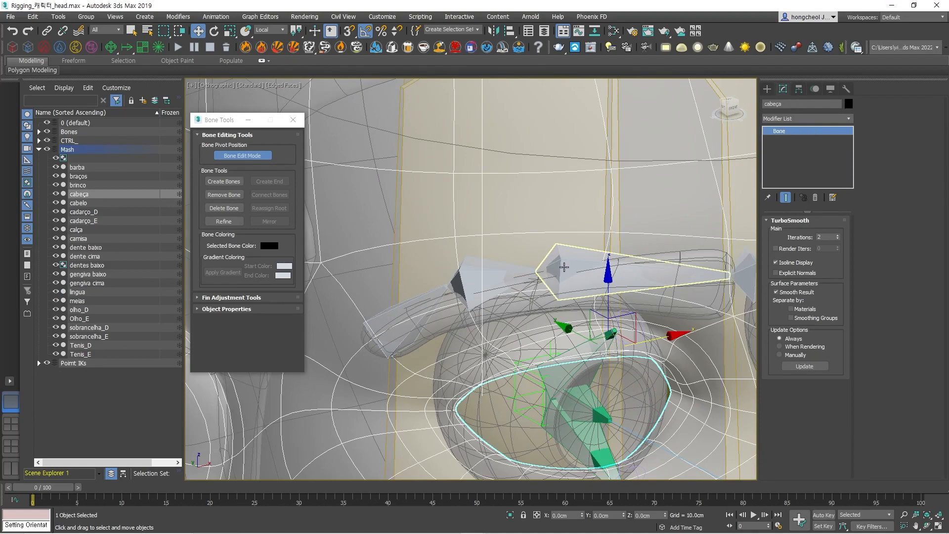
{"action": "left_click_drag", "start_coordinate": [595, 276], "coordinate": [662, 271]}
{"action": "middle_click_drag", "start_coordinate": [661, 267], "coordinate": [670, 249], "text": "alt"}
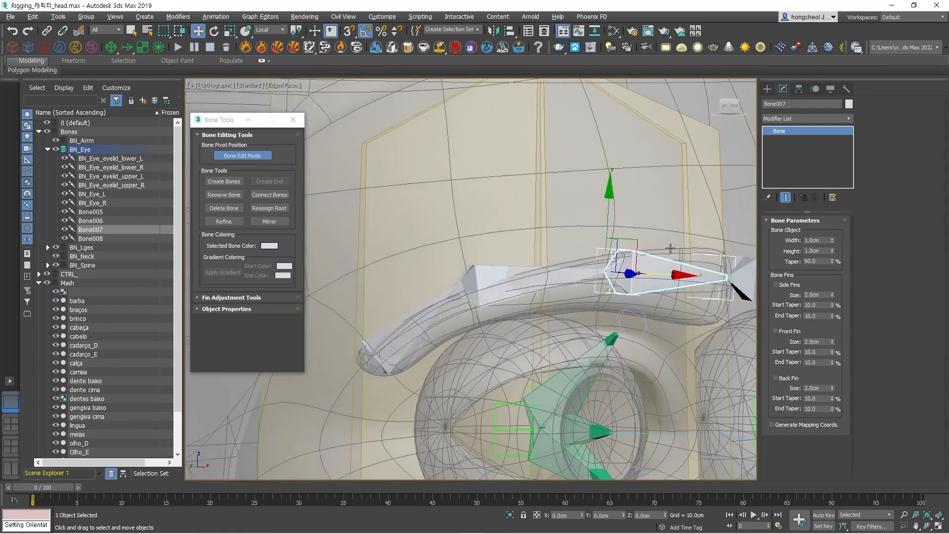
Lower the Bone006 joint into the eyebrow mesh and lower the Bone008 end bone along its local Y axis.
{"action": "left_click", "coordinate": [478, 274]}
{"action": "left_click_drag", "start_coordinate": [448, 241], "coordinate": [462, 266]}
{"action": "left_click_drag", "start_coordinate": [513, 294], "coordinate": [527, 292]}
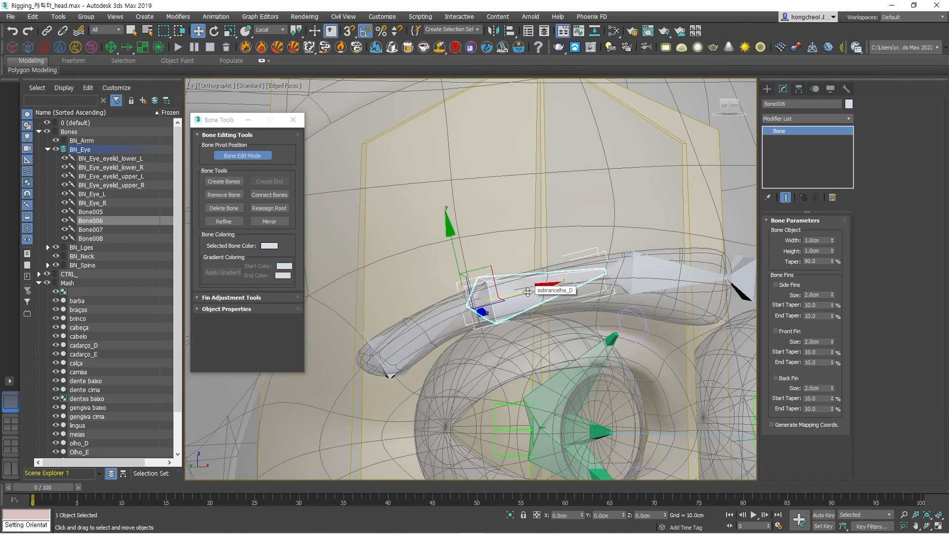
{"action": "middle_click_drag", "start_coordinate": [532, 291], "coordinate": [403, 236]}
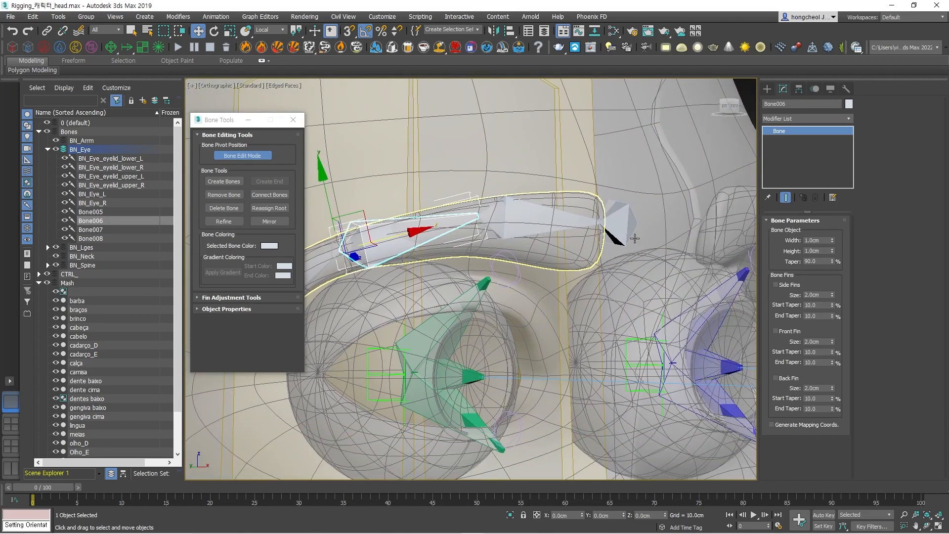
{"action": "left_click", "coordinate": [618, 219]}
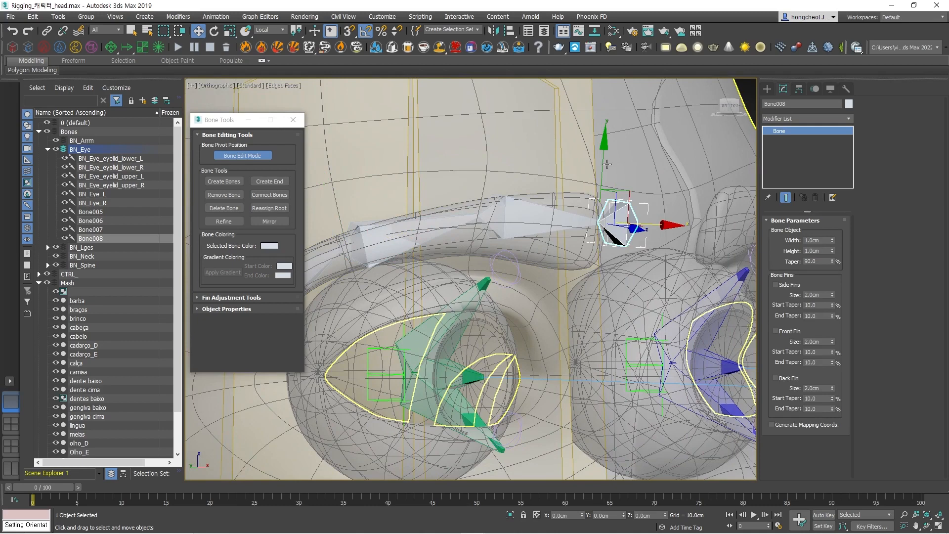
{"action": "left_click_drag", "start_coordinate": [604, 144], "coordinate": [603, 168]}
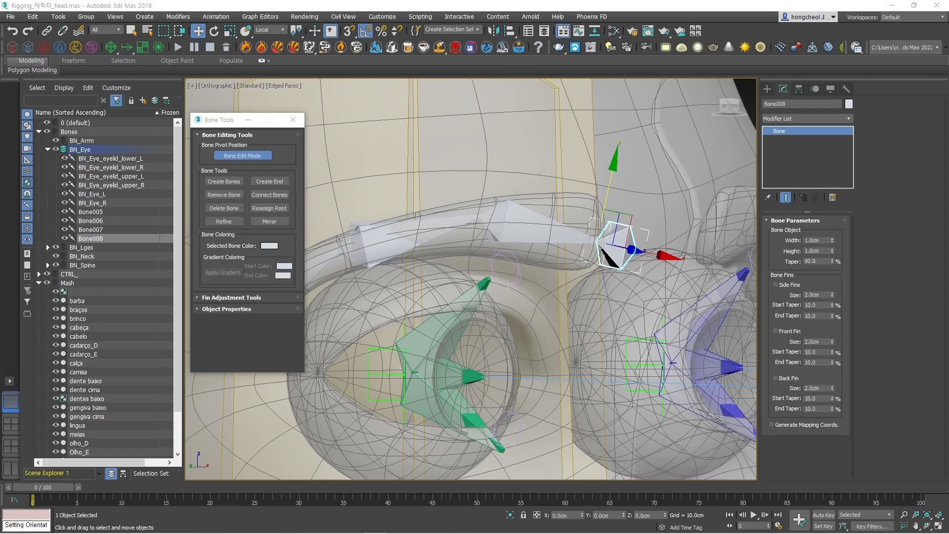
Select the three eyebrow bones BN_eyebrow00 to BN_eyebrow02 and open Rename Objects.
{"action": "left_click", "coordinate": [97, 212]}
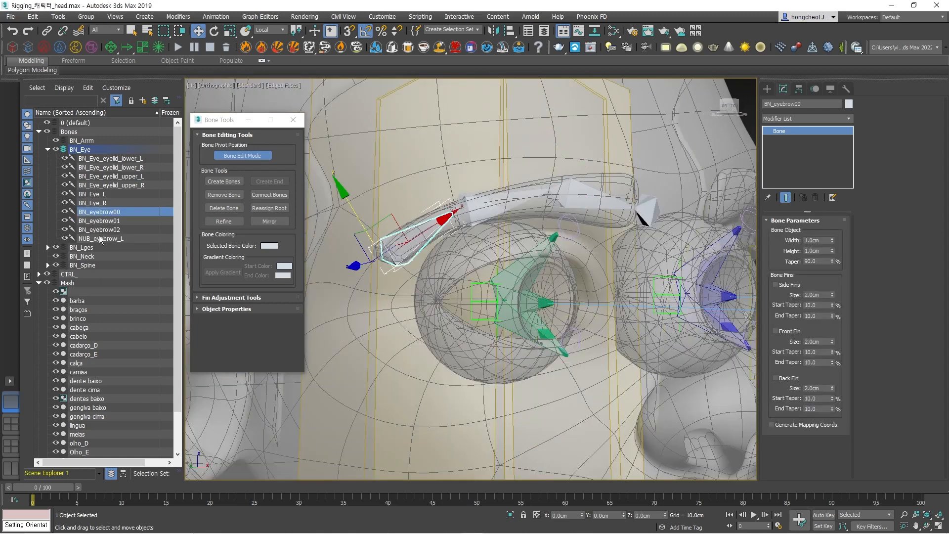
{"action": "left_click", "coordinate": [103, 229], "text": "shift"}
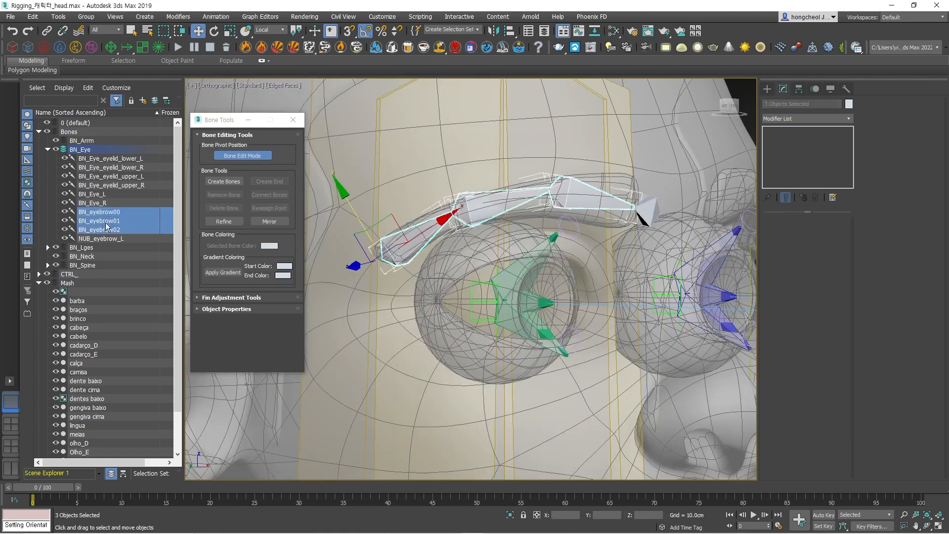
{"action": "left_click", "coordinate": [59, 17]}
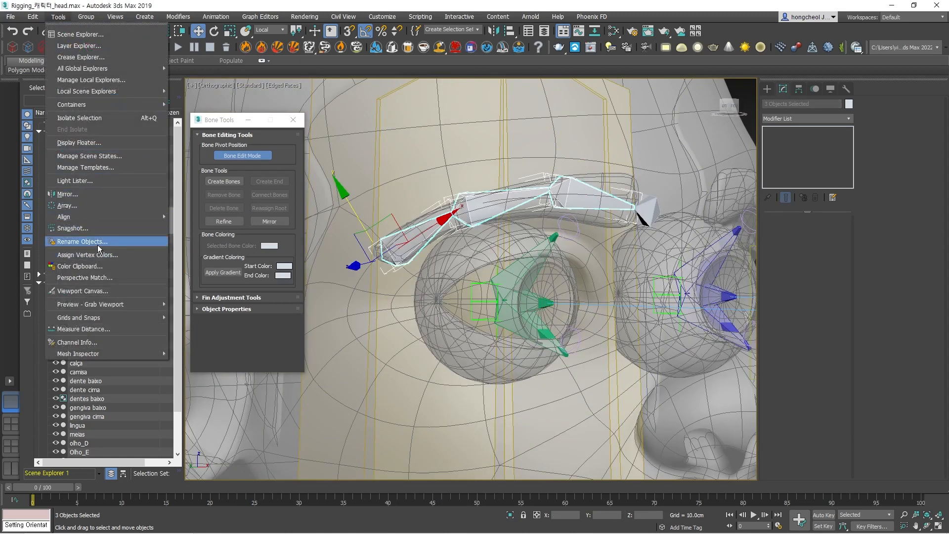
{"action": "left_click", "coordinate": [82, 242]}
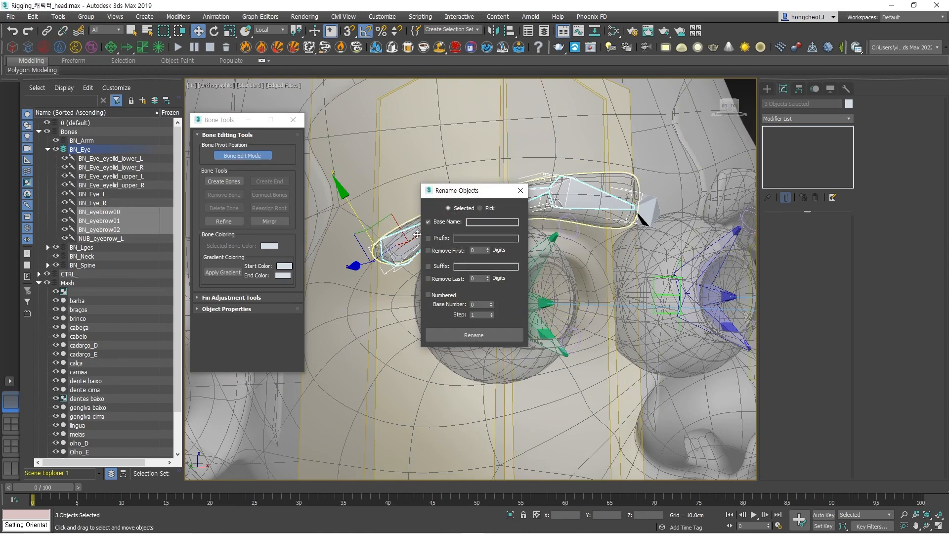
Enter BN_eyebrow_ as the rename prefix and L as the base name.
{"action": "left_click", "coordinate": [473, 237]}
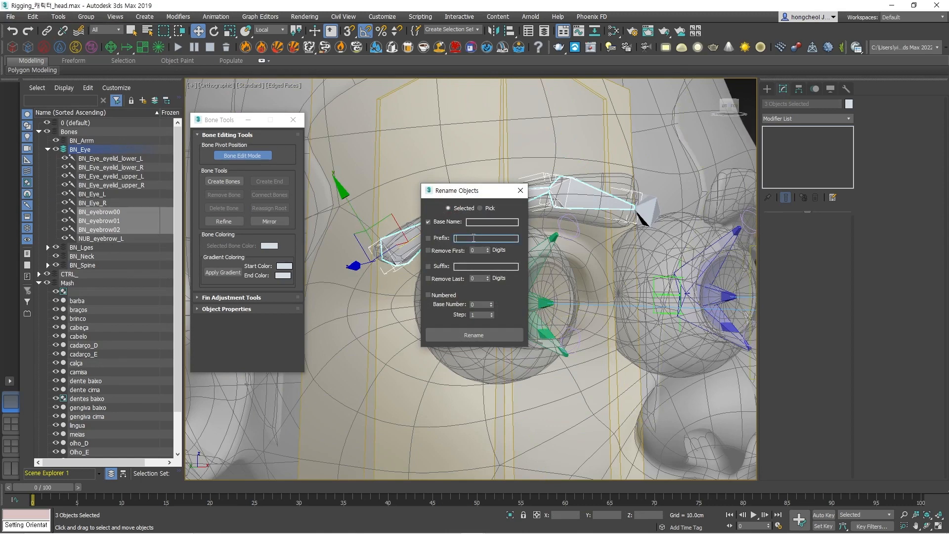
{"action": "type", "text": "BN_eyebrow"}
{"action": "left_click", "coordinate": [489, 222]}
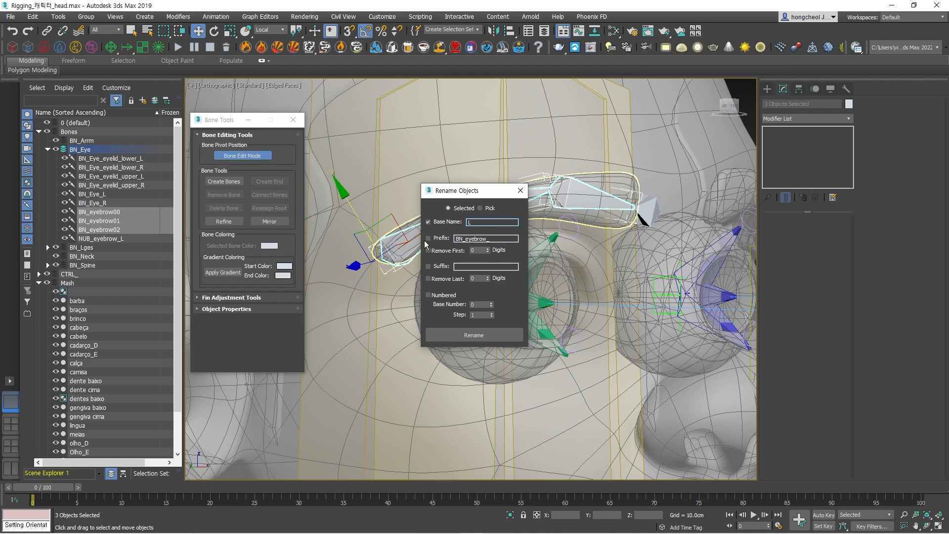
Rename the three bones with base name L_, the last 1 digit removed, and numbering from base number 1.
{"action": "left_click", "coordinate": [429, 280]}
{"action": "left_click_drag", "start_coordinate": [481, 278], "coordinate": [465, 275]}
{"action": "type", "text": "1"}
{"action": "left_click", "coordinate": [428, 295]}
{"action": "left_click_drag", "start_coordinate": [477, 304], "coordinate": [464, 305]}
{"action": "type", "text": "1"}
{"action": "left_click", "coordinate": [480, 335]}
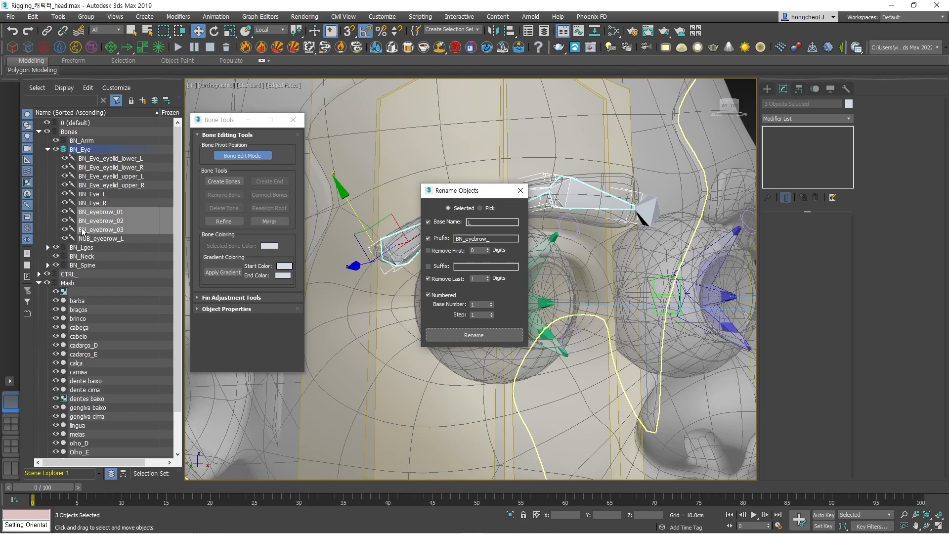
{"action": "left_click", "coordinate": [480, 223]}
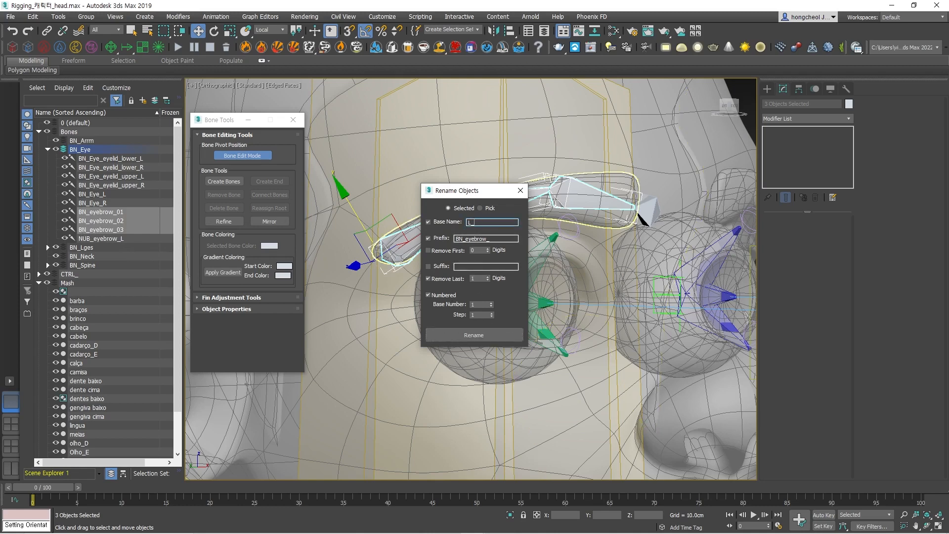
{"action": "left_click", "coordinate": [476, 335]}
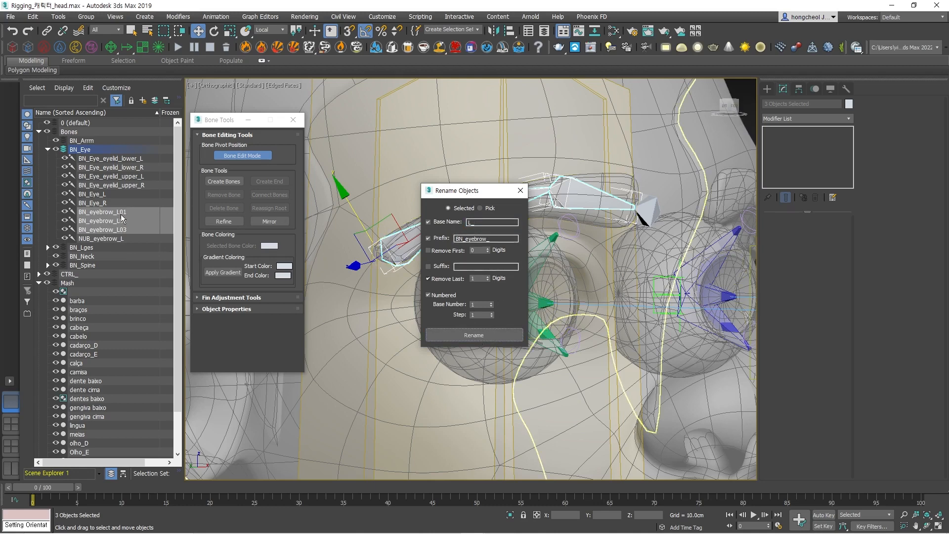
Add an underscore suffix, rename the three bones as BN_eyebrow_L_01 to BN_eyebrow_L_03, and close Rename Objects.
{"action": "left_click", "coordinate": [428, 266]}
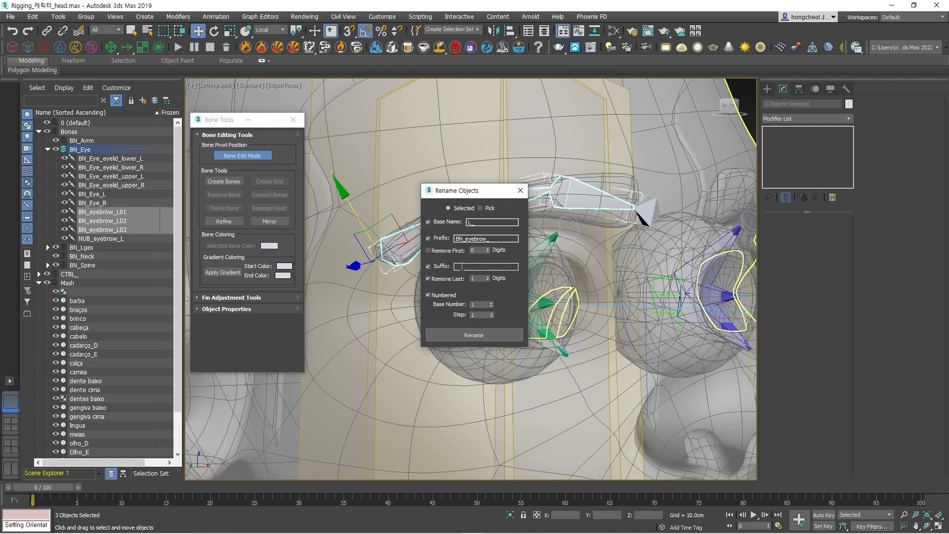
{"action": "left_click", "coordinate": [464, 266]}
{"action": "type", "text": "_"}
{"action": "left_click", "coordinate": [464, 334]}
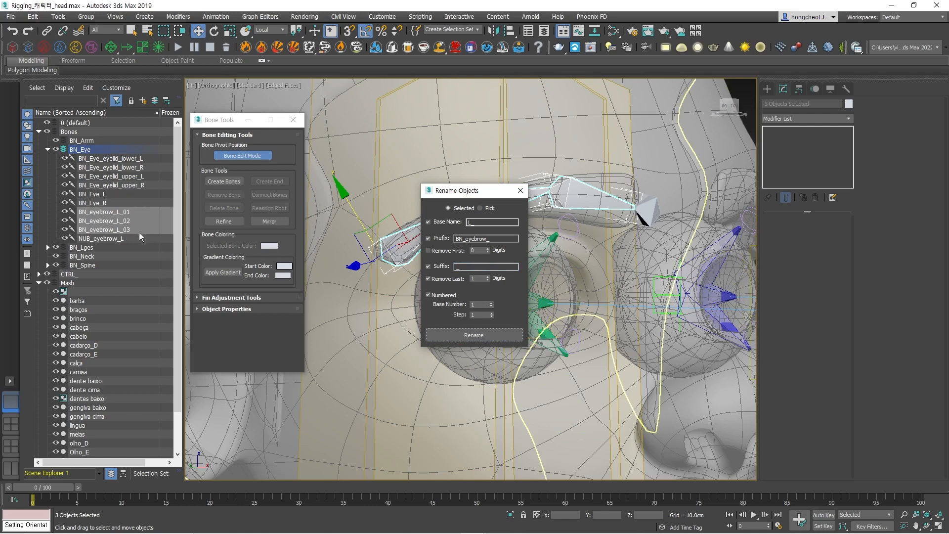
{"action": "left_click", "coordinate": [520, 194]}
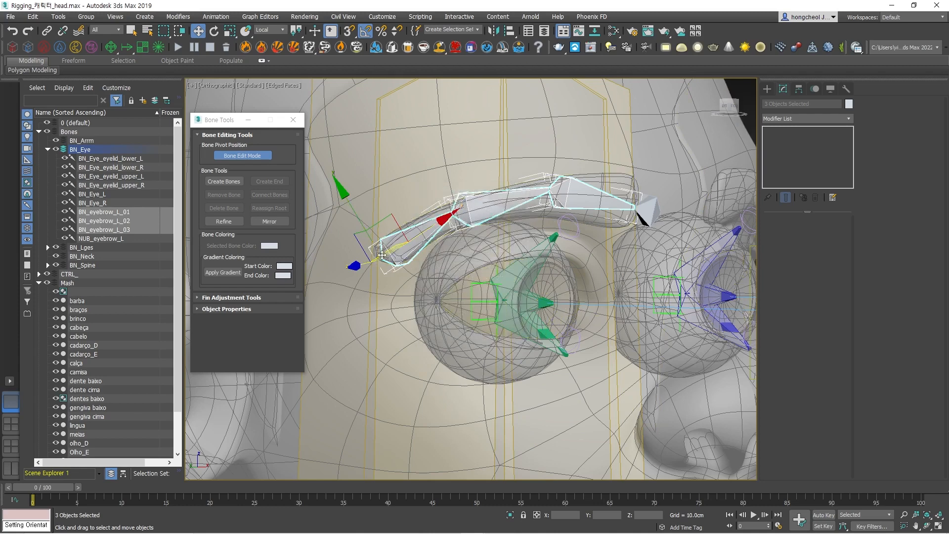